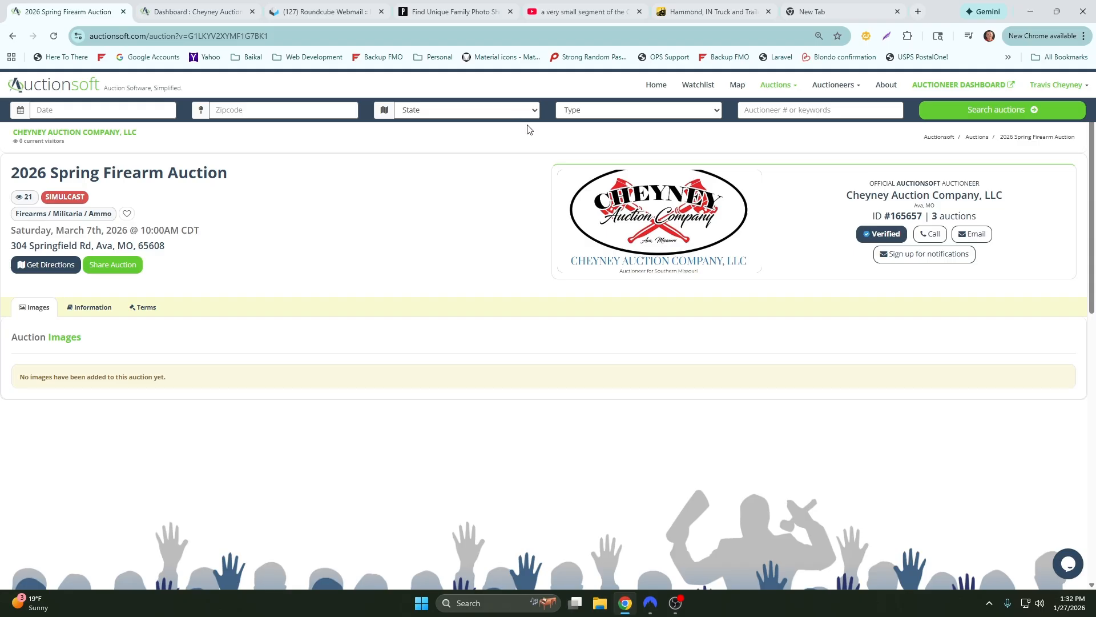
Share the entire screen through CrankWheel, accept the waiting viewer from the lobby, and widen the browser window over the sharing panel
click(867, 36)
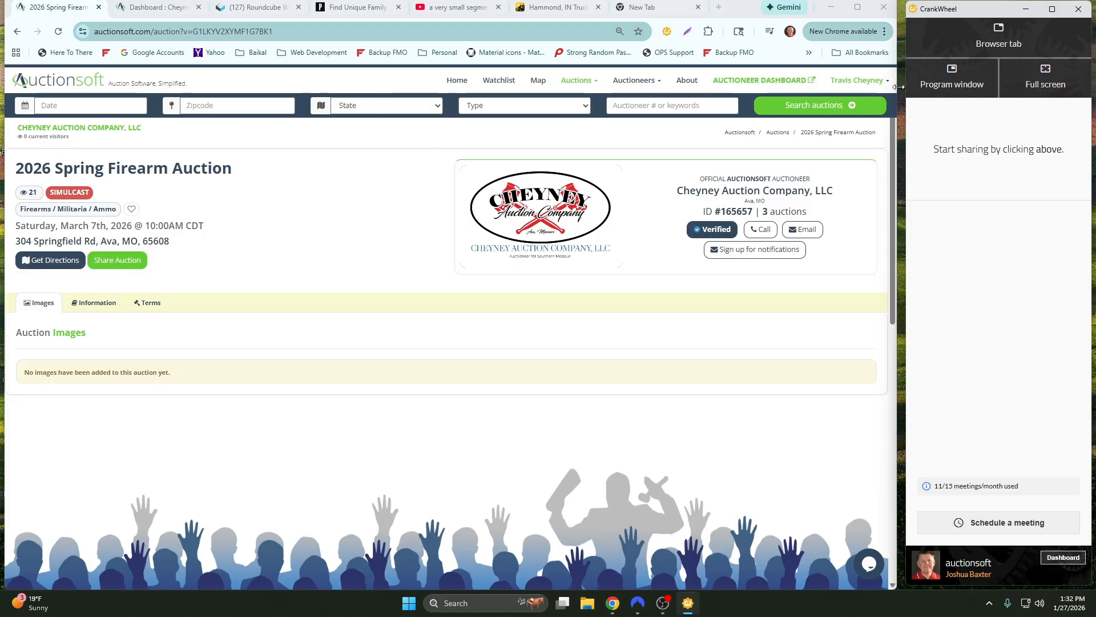
click(1045, 80)
click(837, 131)
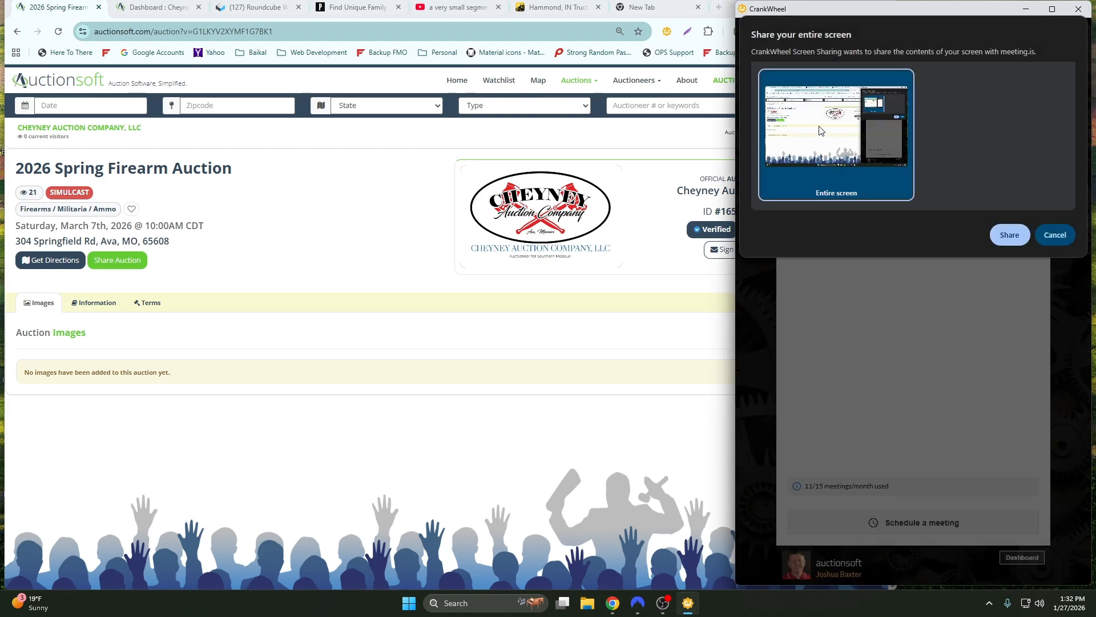
click(1010, 235)
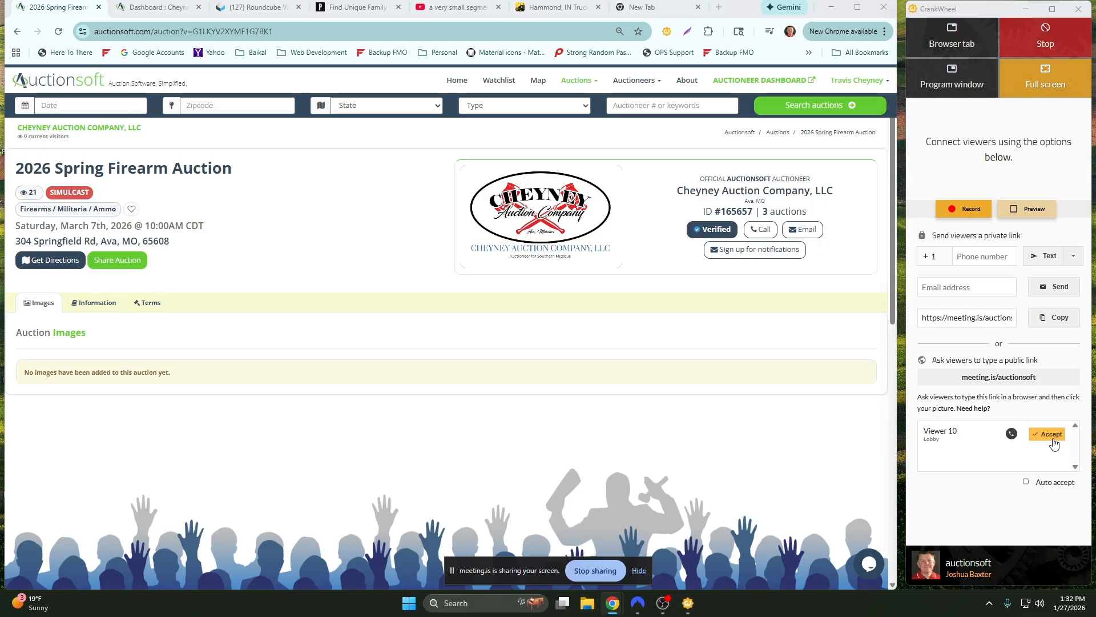
click(1052, 436)
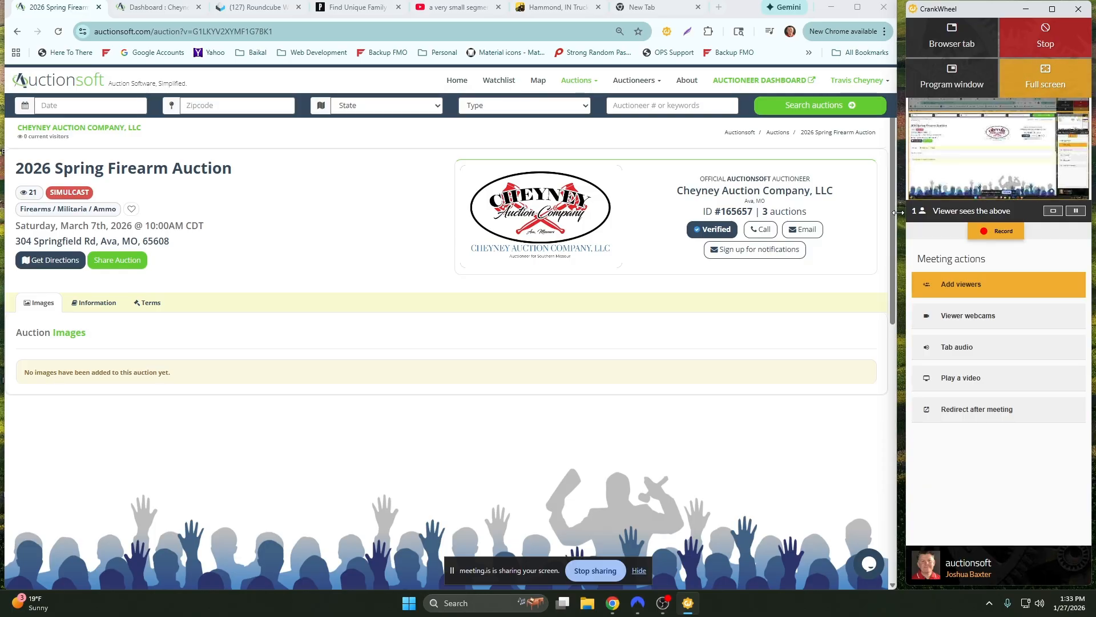
drag(898, 213, 1085, 213)
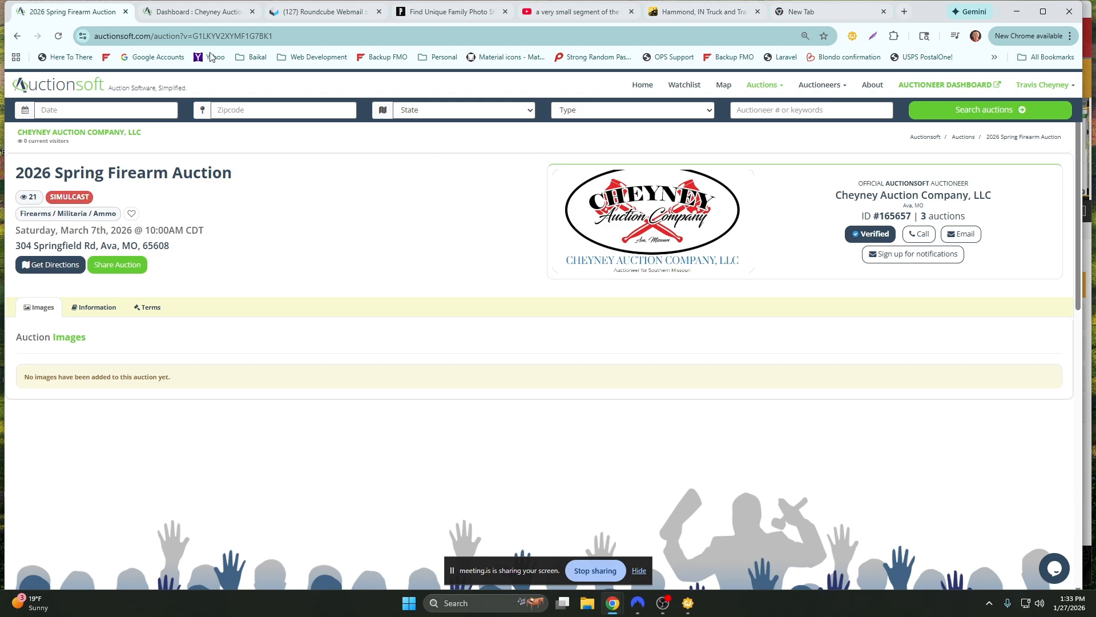
Open the settings of the 2026 Spring Firearm Auction from the auctioneer dashboard and check its date and time
click(191, 5)
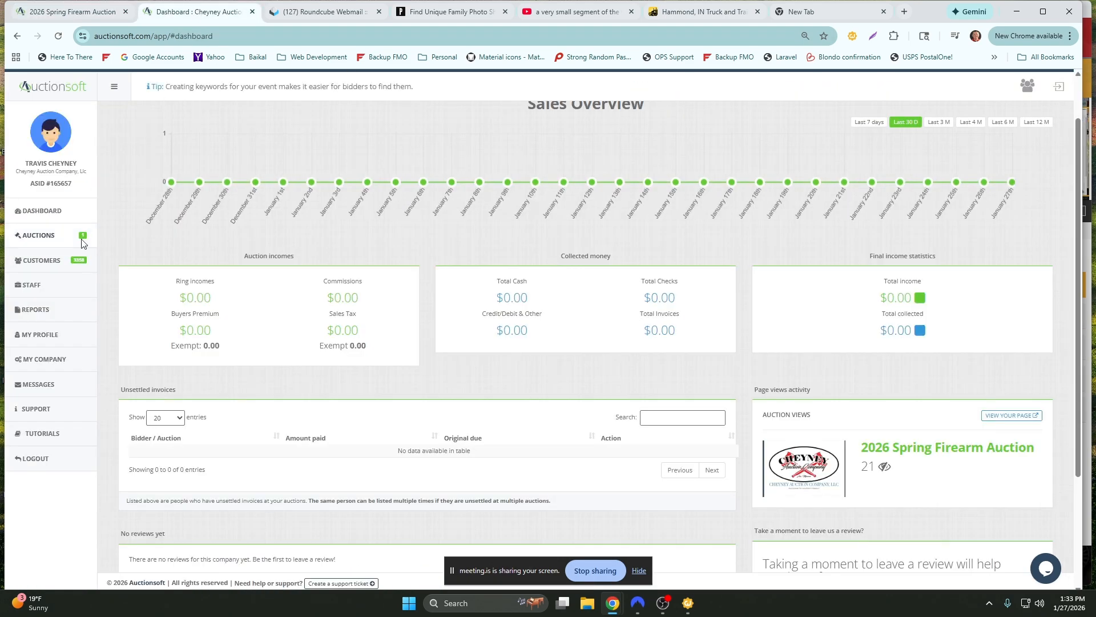
click(45, 235)
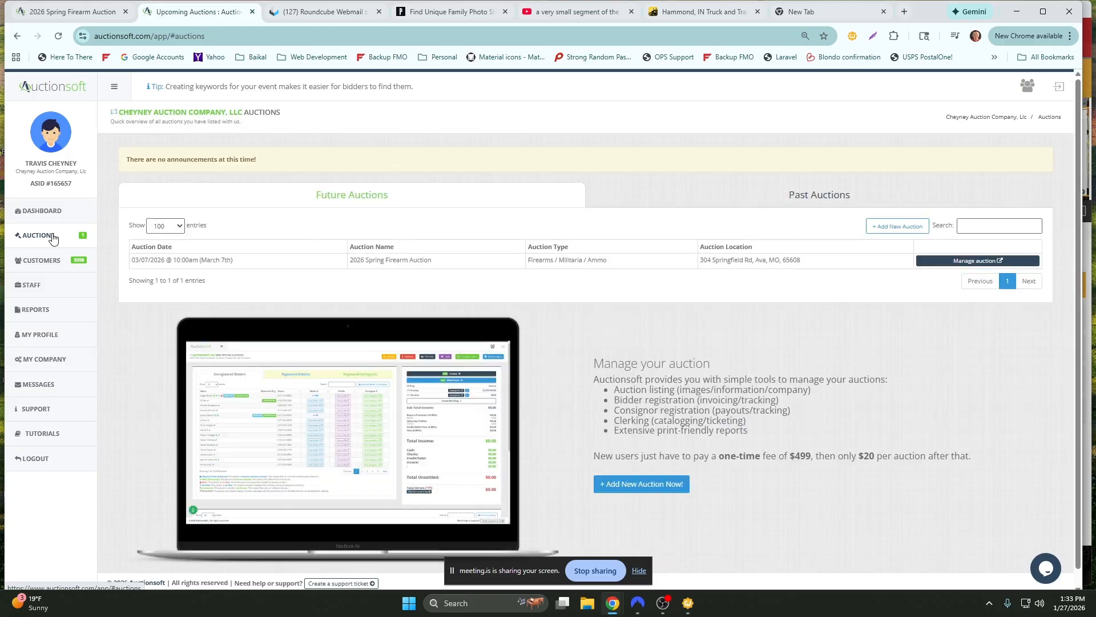
click(972, 262)
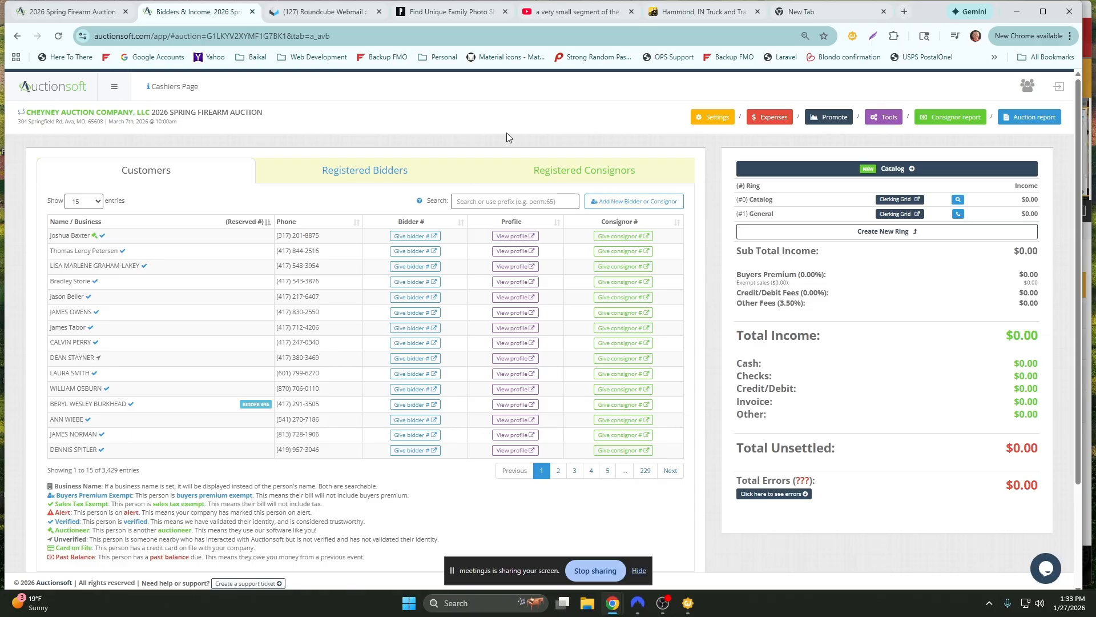
click(717, 118)
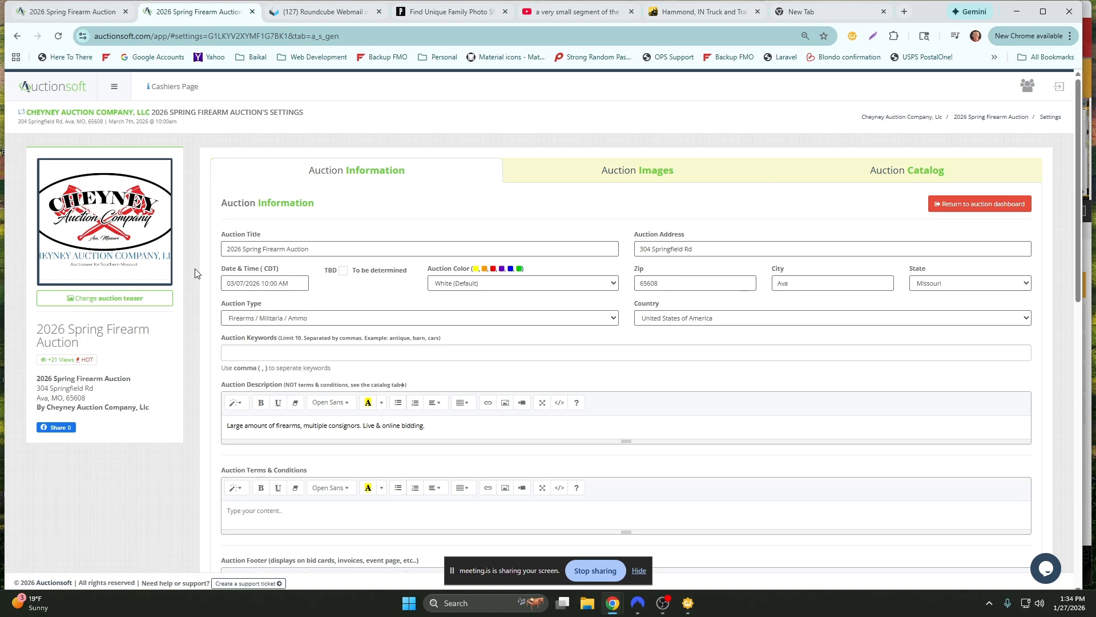
click(296, 283)
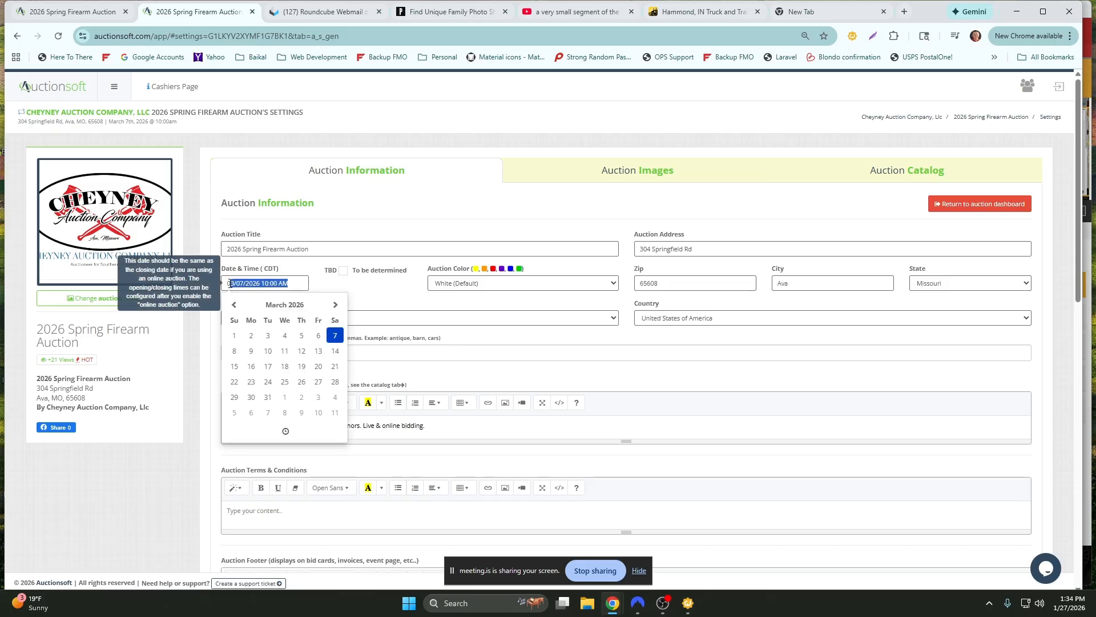
click(209, 345)
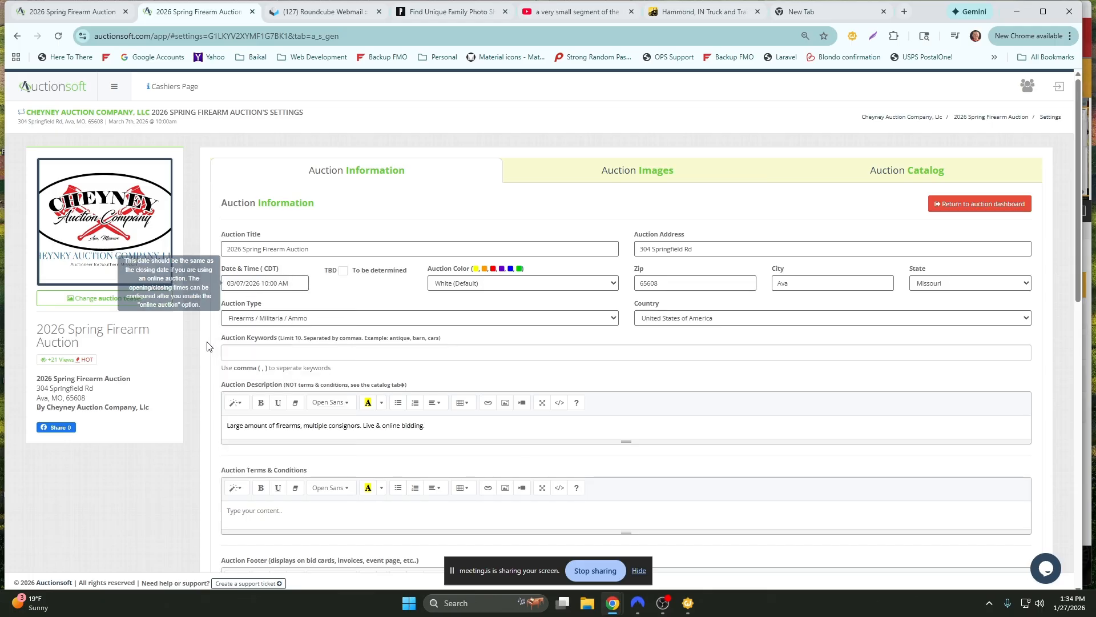
Enable the Online Auction and Live Auction options for the firearm auction
scroll(208, 345, down, 7)
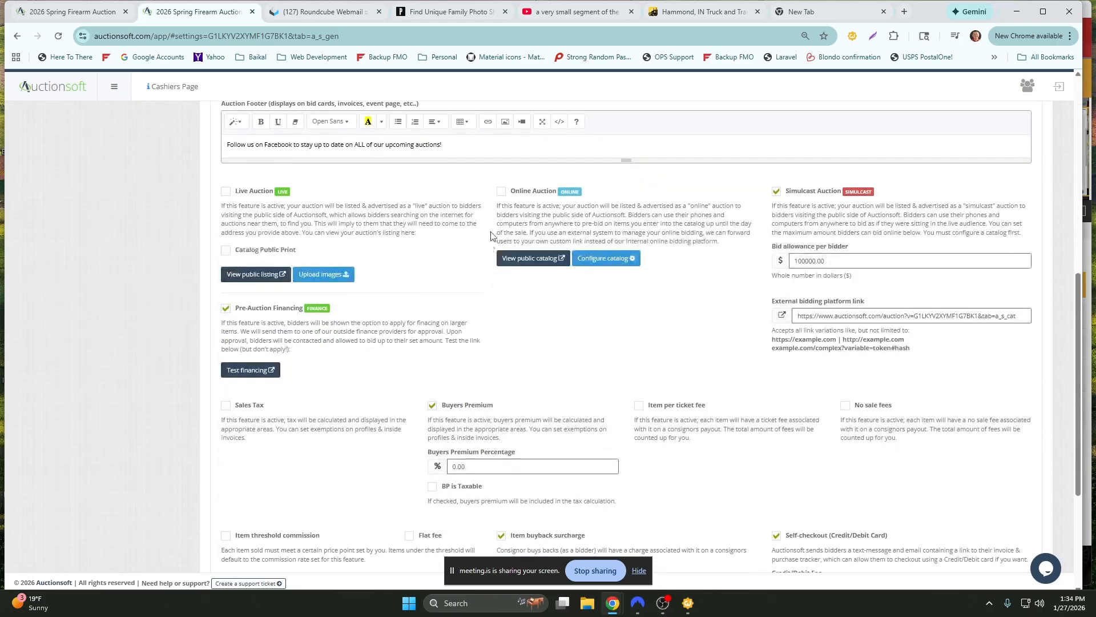
click(501, 194)
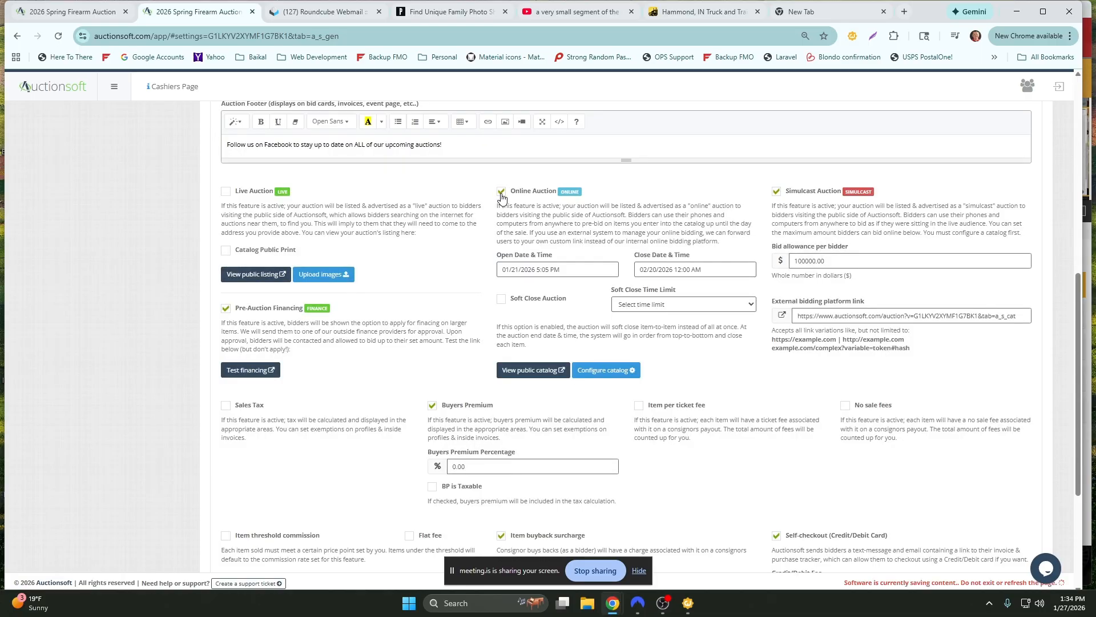
click(225, 194)
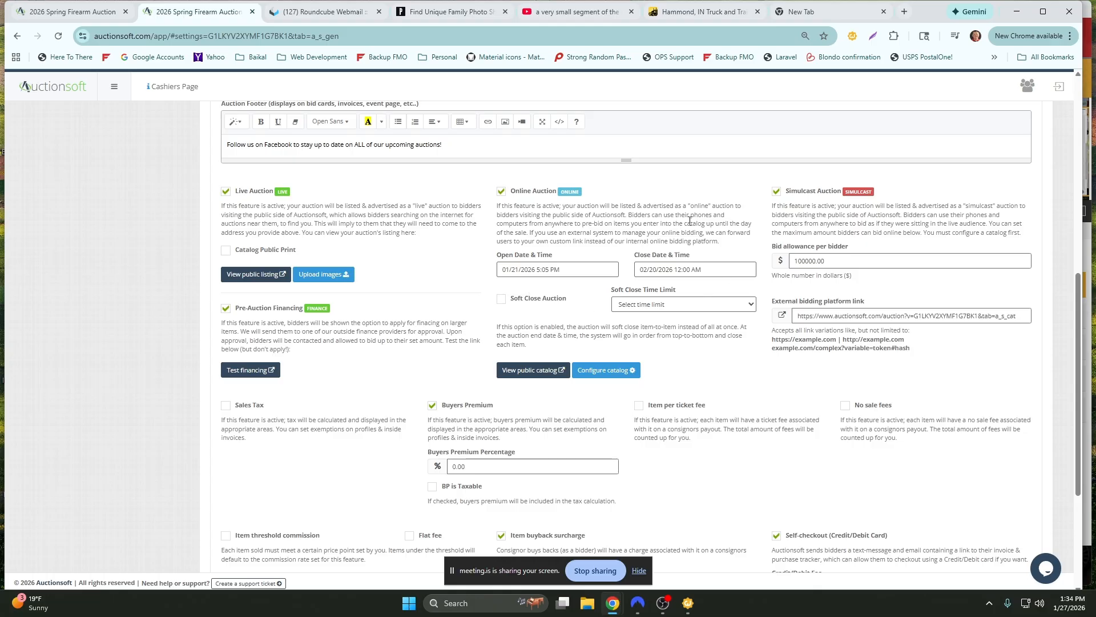
Set the online auction's close date and time to 03/07/2026 10:00 AM
click(693, 268)
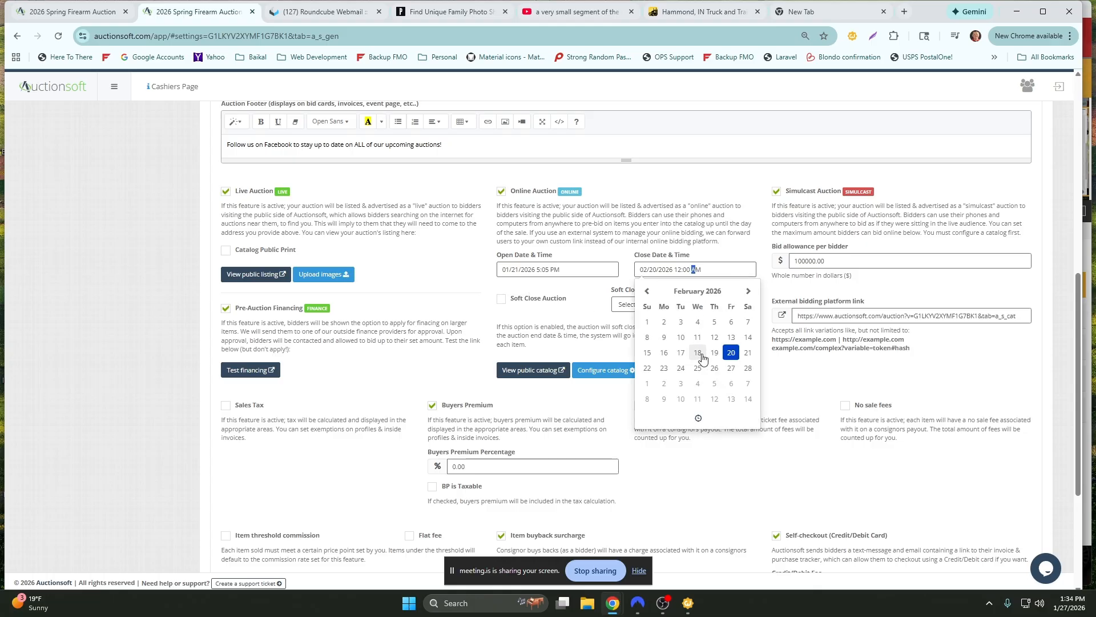
click(748, 292)
scroll(692, 273, up, 8)
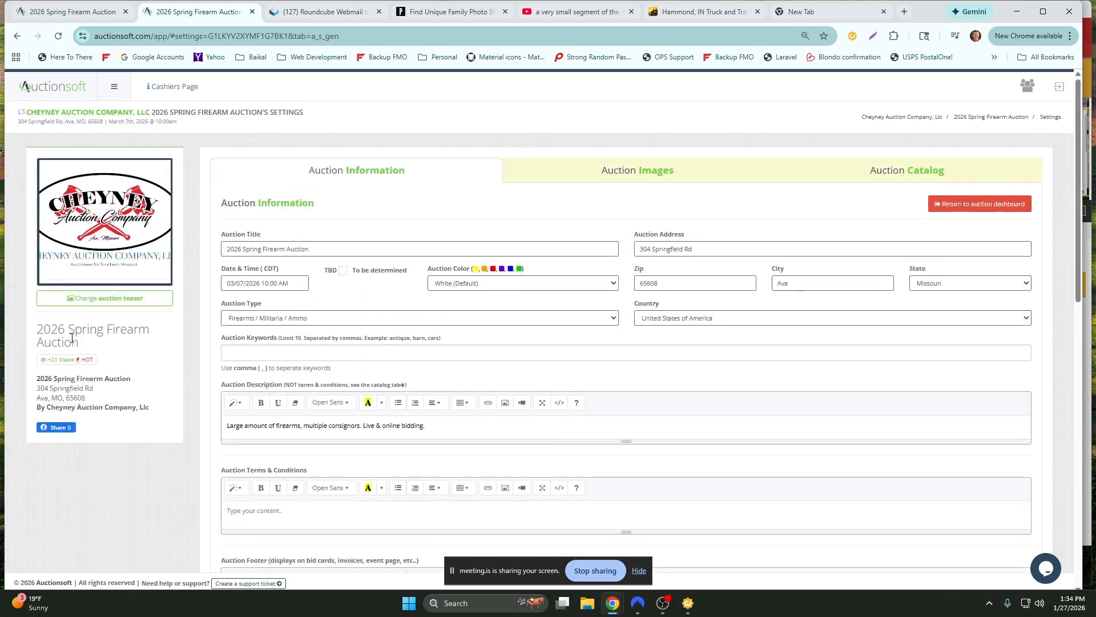
scroll(343, 372, down, 6)
scroll(342, 373, down, 5)
click(748, 150)
click(697, 246)
click(656, 186)
click(710, 171)
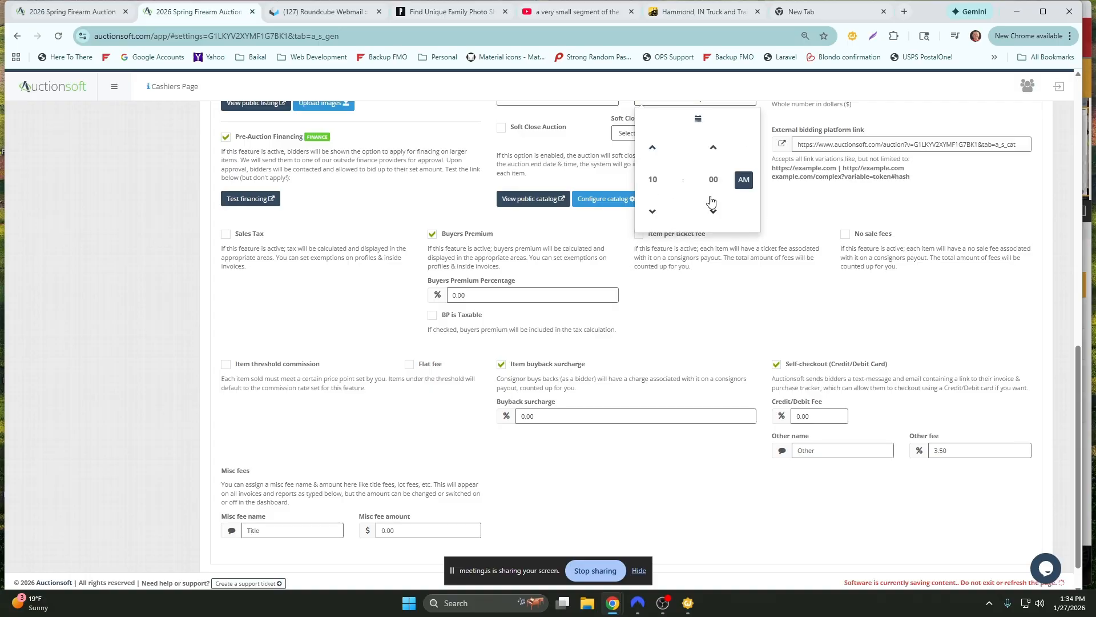
click(748, 209)
scroll(574, 183, up, 3)
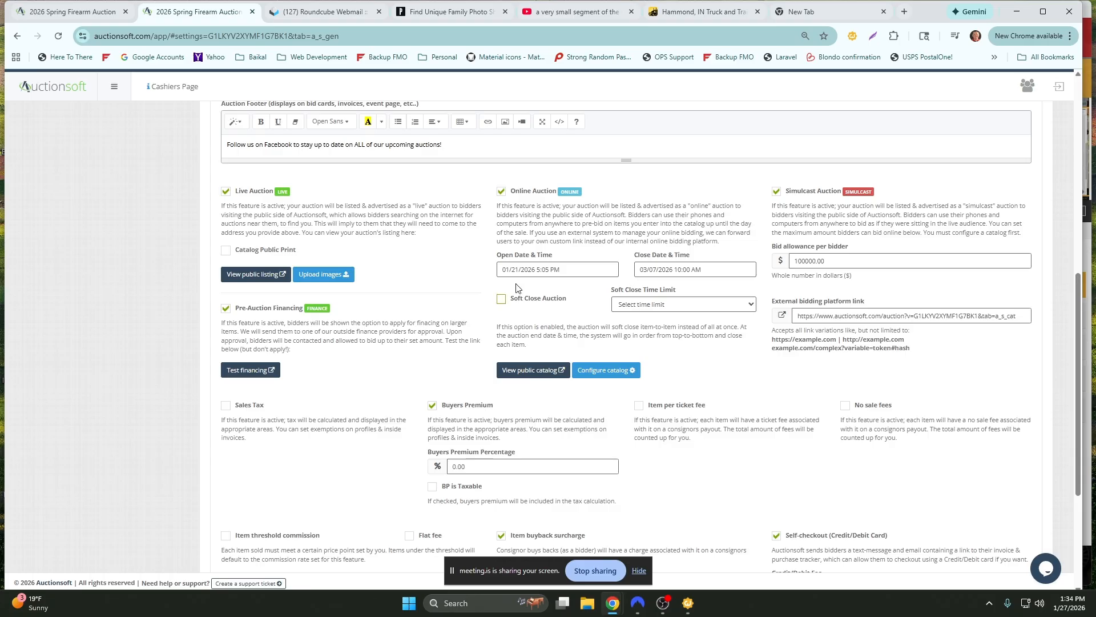
Review the available soft close time limits and the online auction's open date and time
click(638, 304)
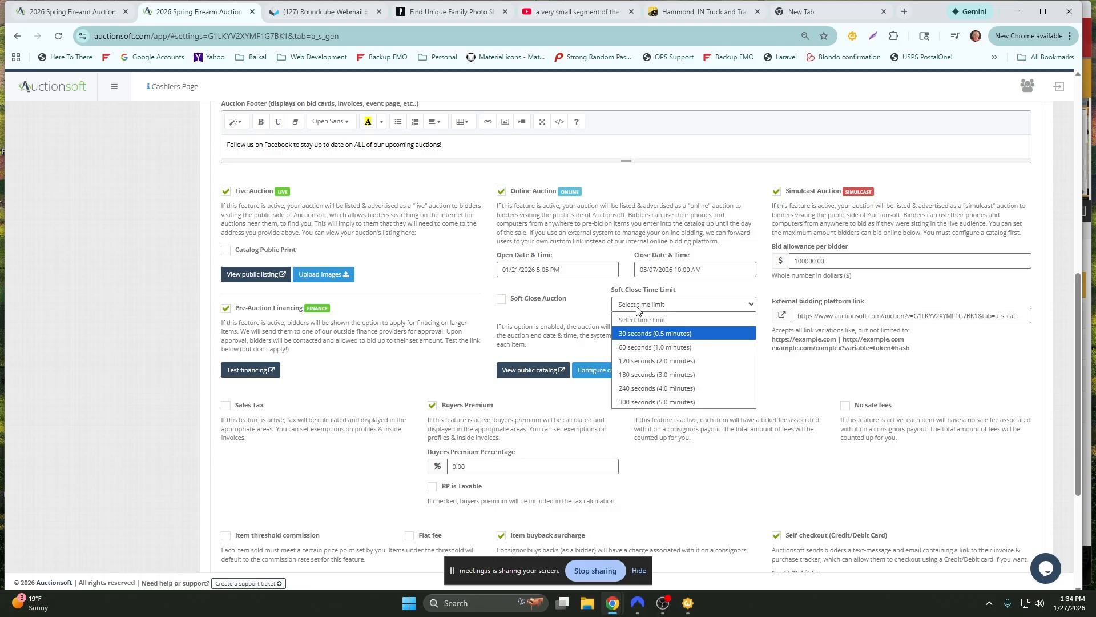
click(637, 307)
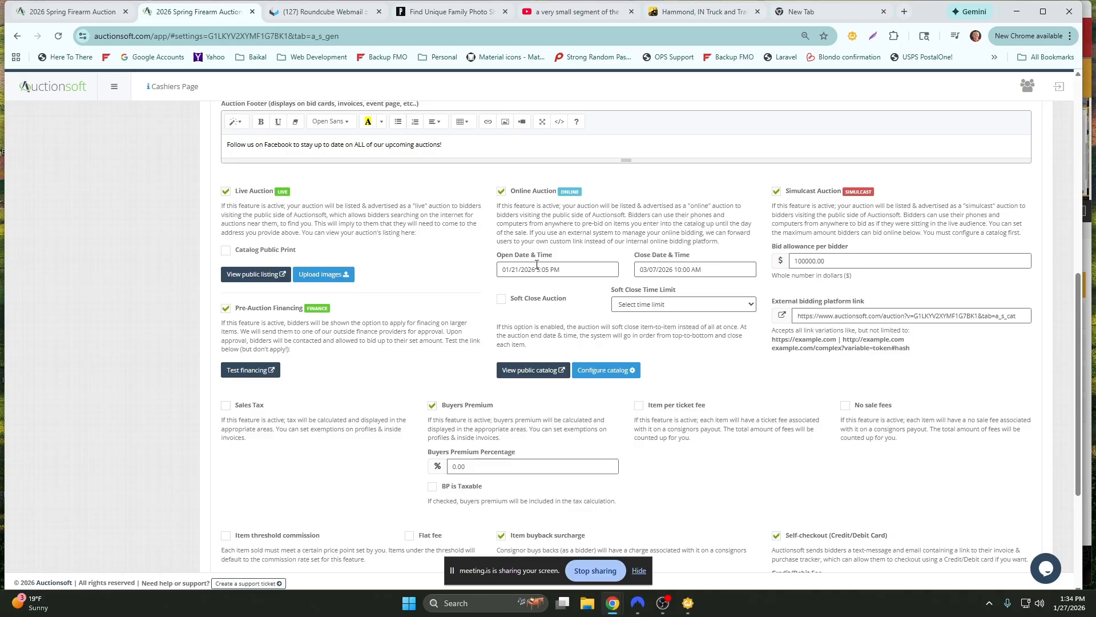
drag(553, 257, 486, 260)
click(570, 270)
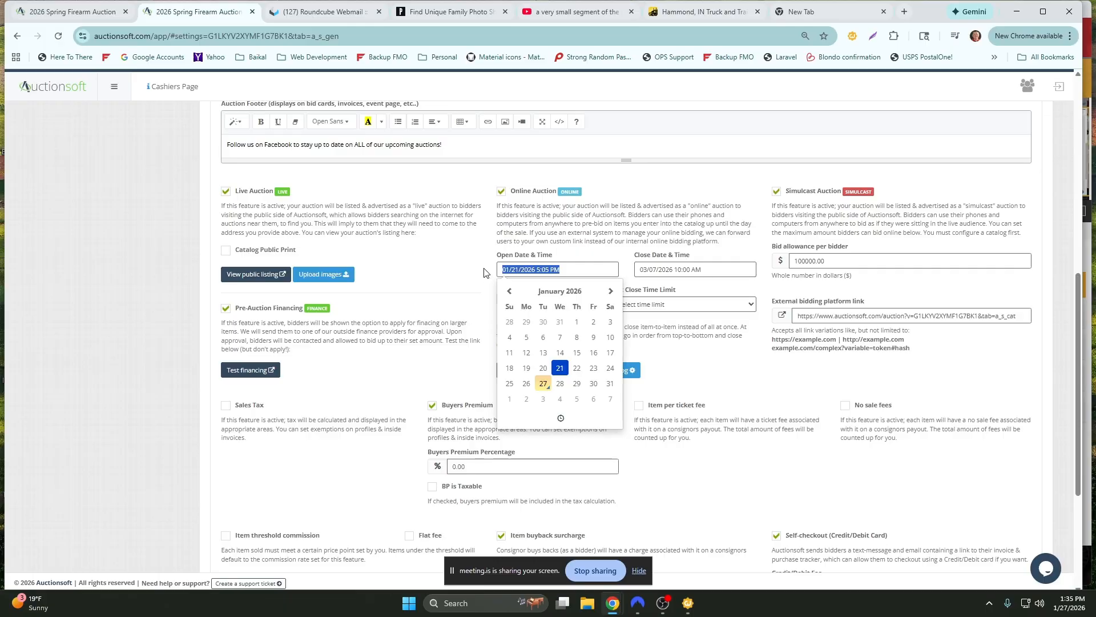
click(485, 272)
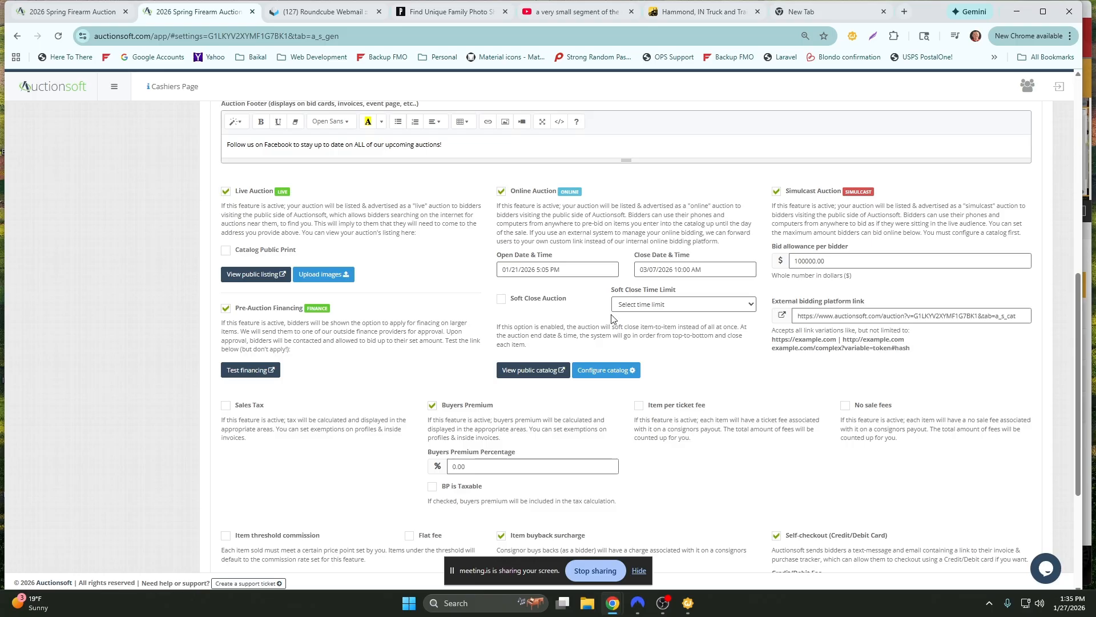
Turn off Buyers Premium for the auction and return to the auction dashboard
scroll(314, 428, down, 1)
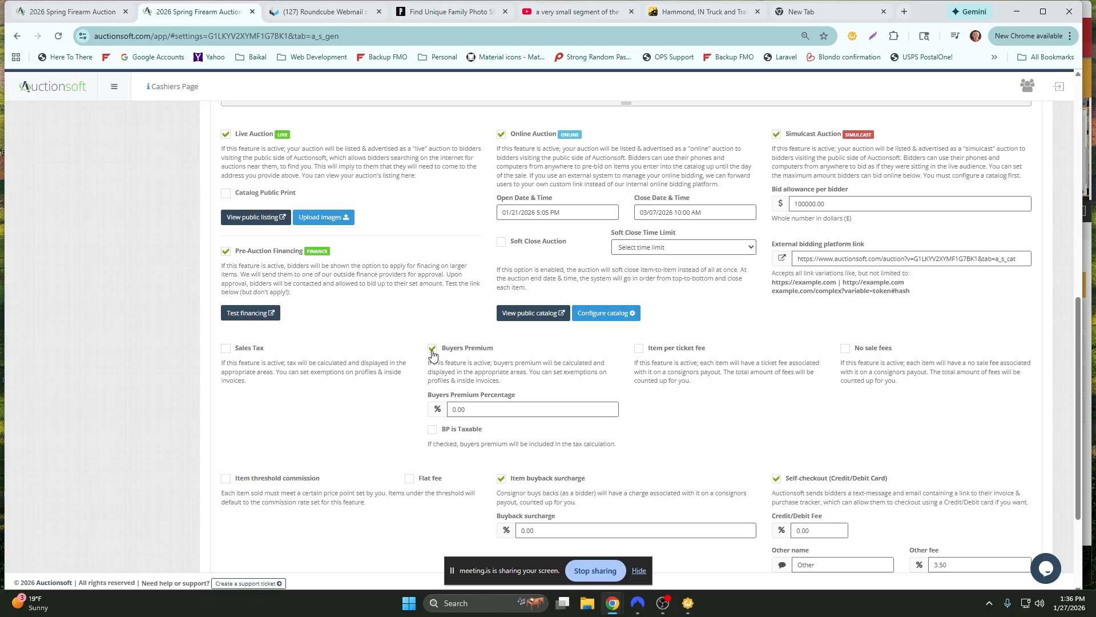
click(433, 349)
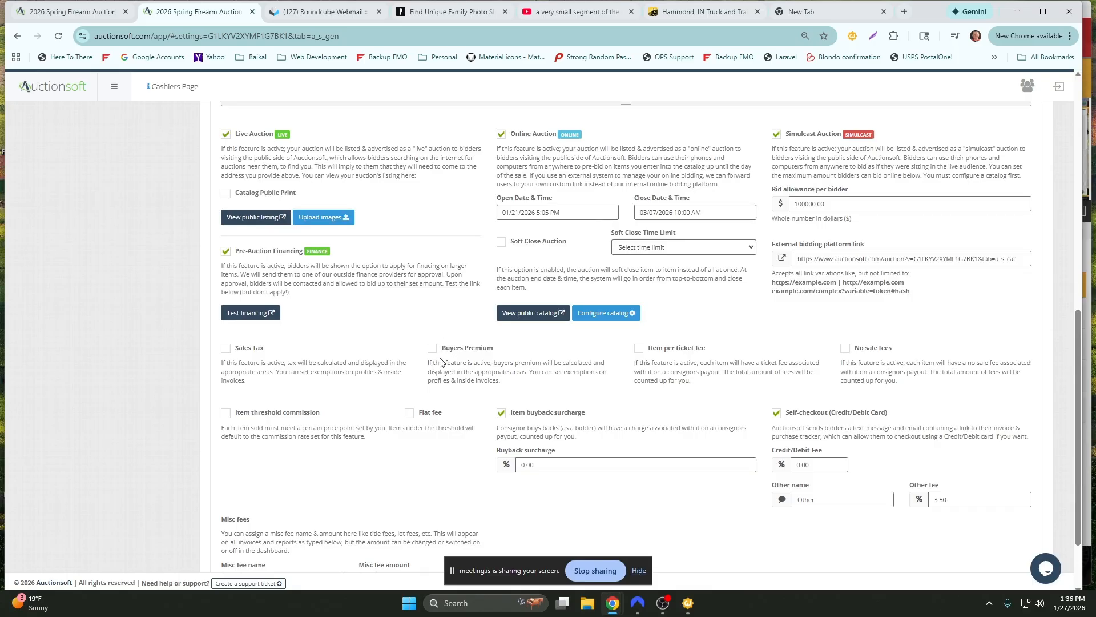
scroll(440, 362, up, 10)
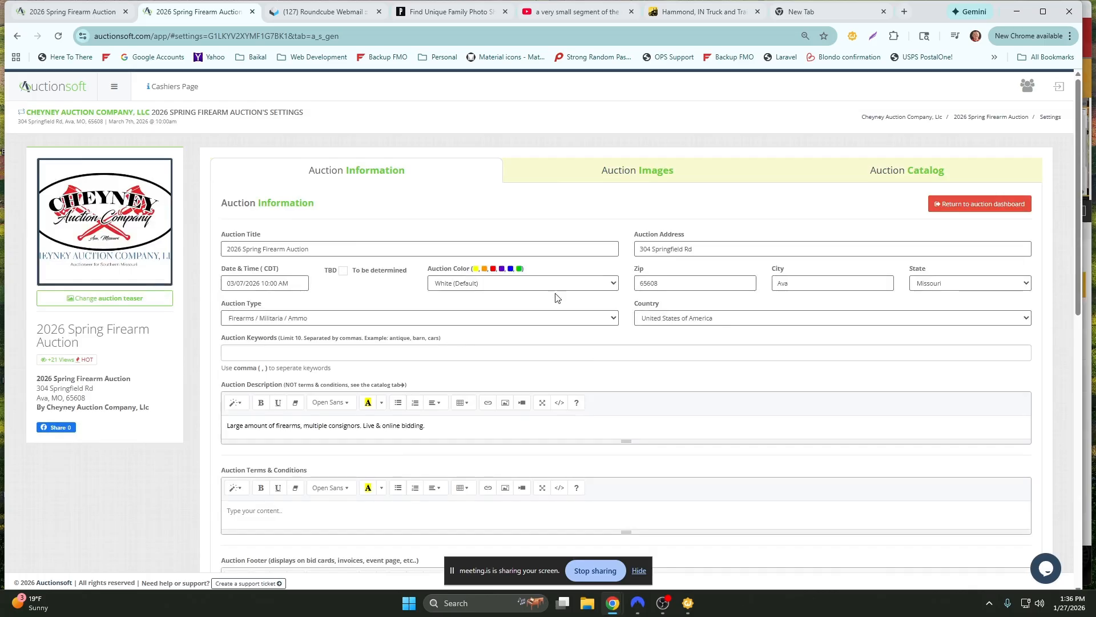
click(977, 205)
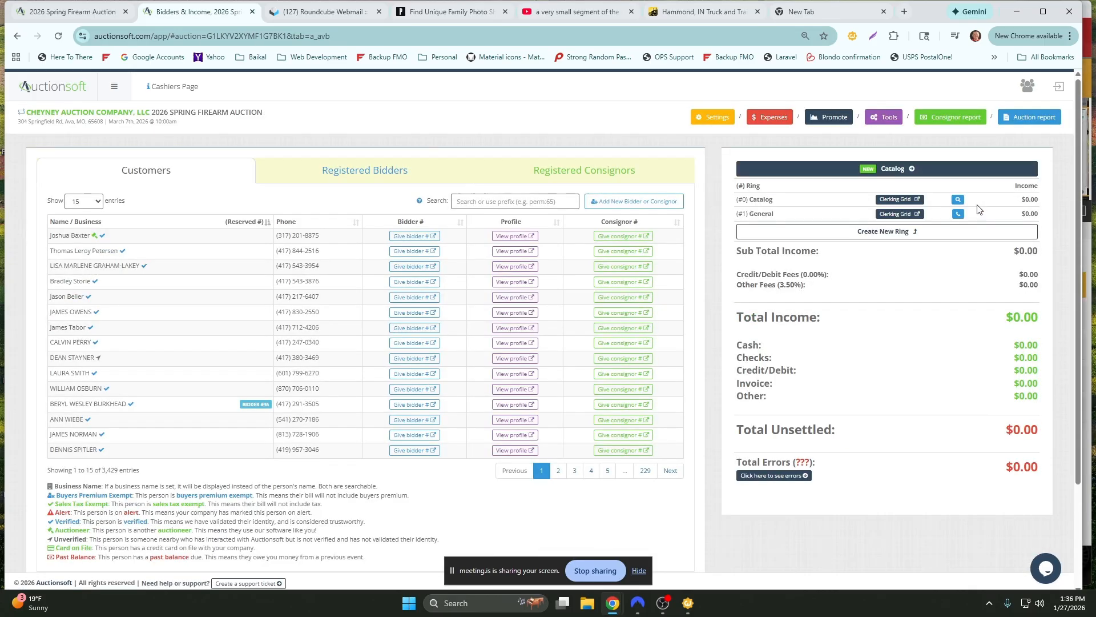
Open the payment settings within the company's rates and settings
click(113, 88)
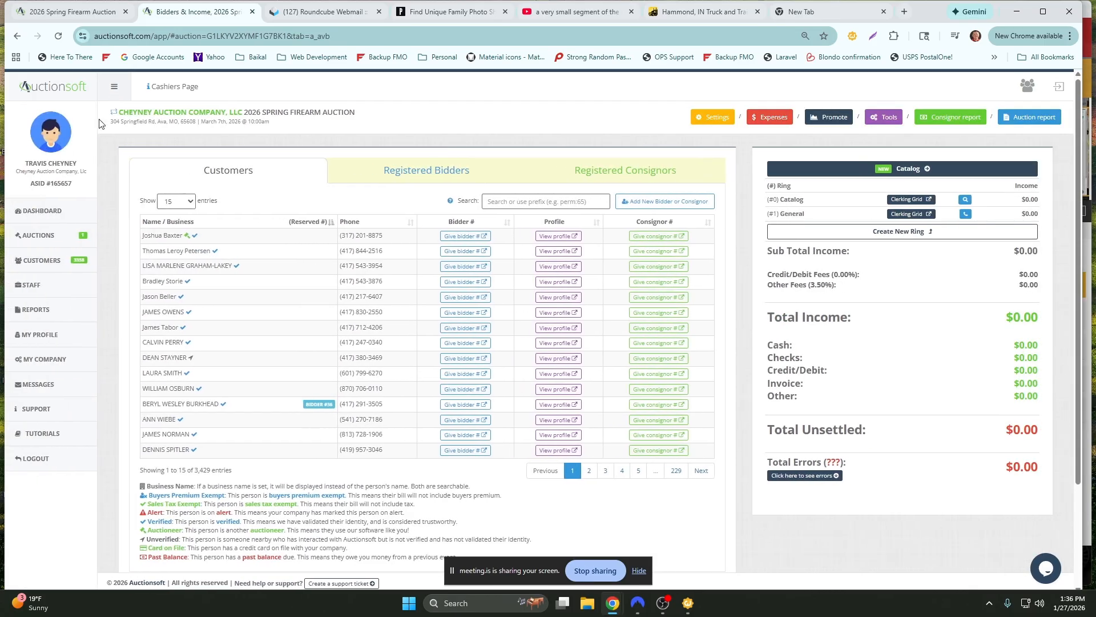
click(51, 361)
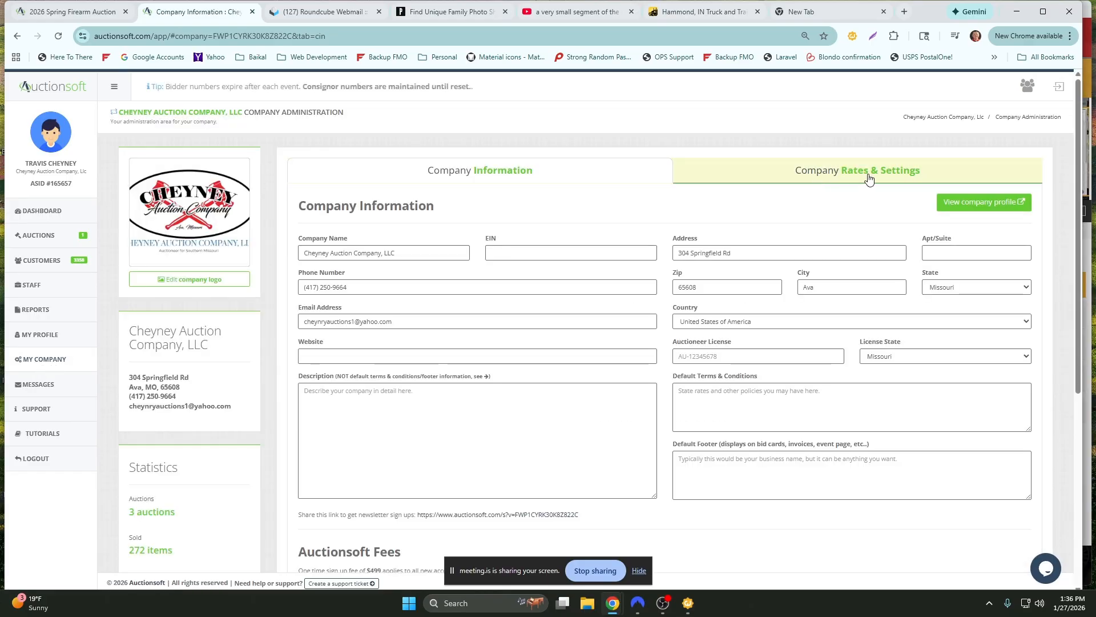
click(821, 182)
click(468, 245)
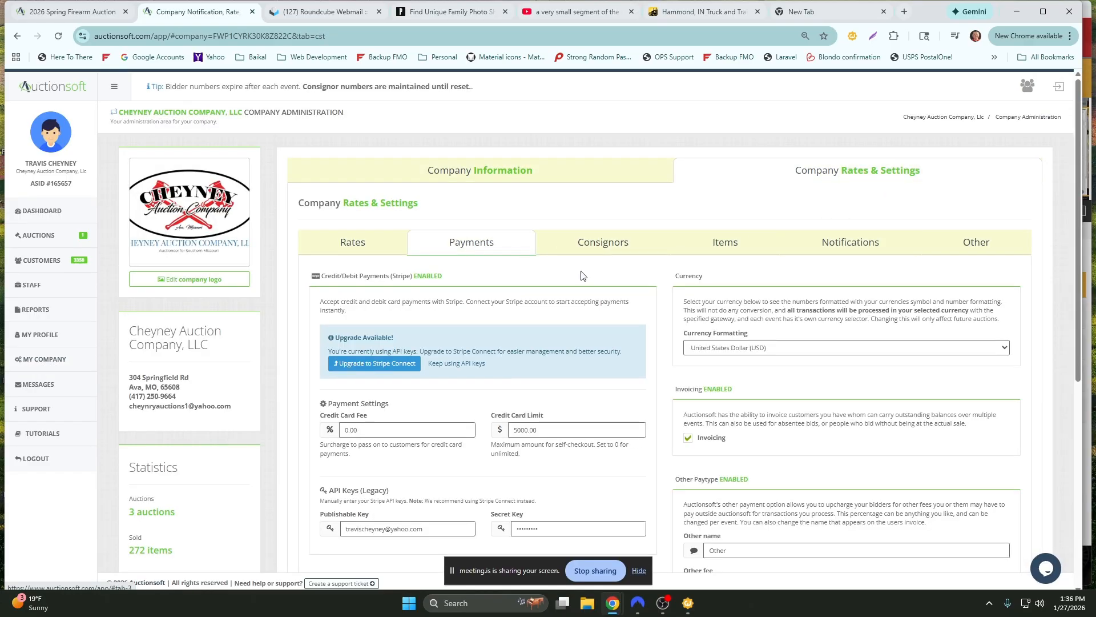
Add a custom paytype named "Online Bidder - Add BP" with a 10 percent charge, without Stripe processing
scroll(655, 306, down, 6)
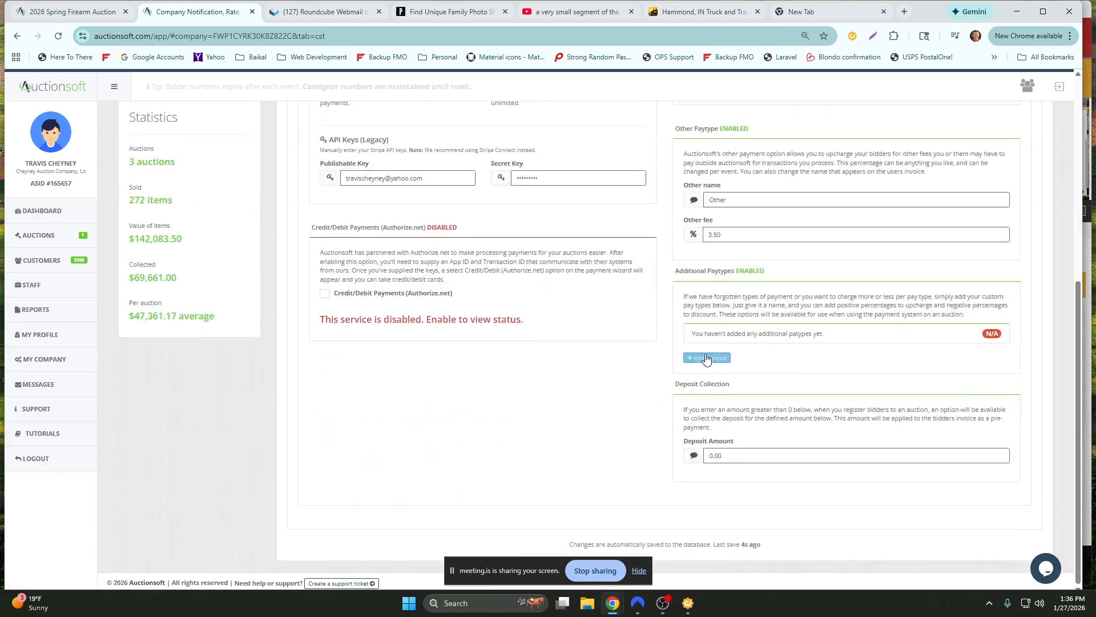
click(706, 358)
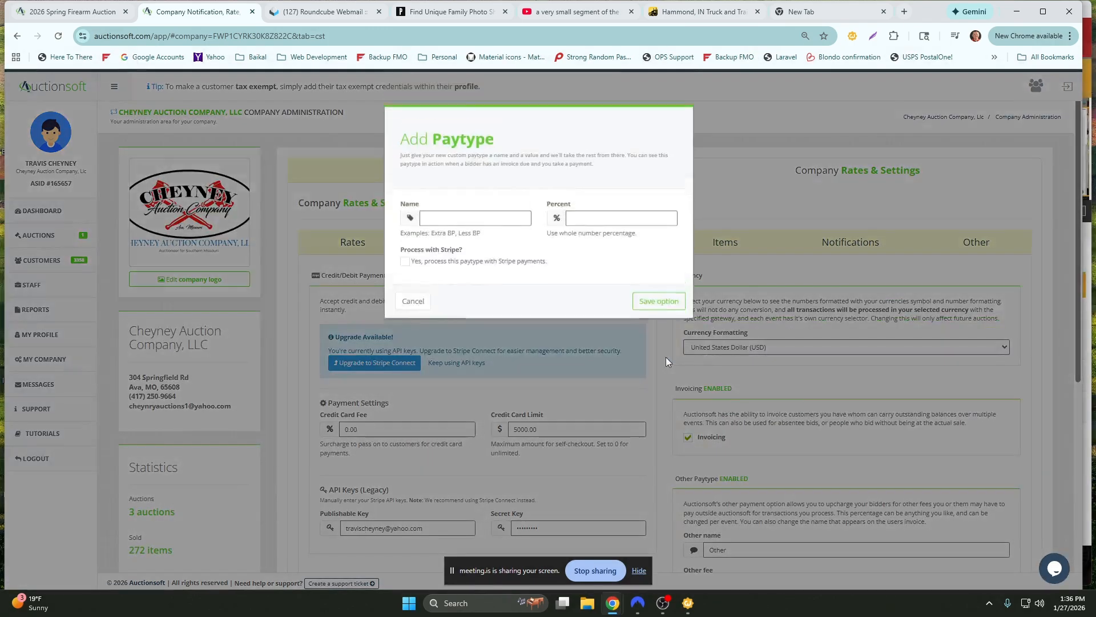
text(Online Bidder)
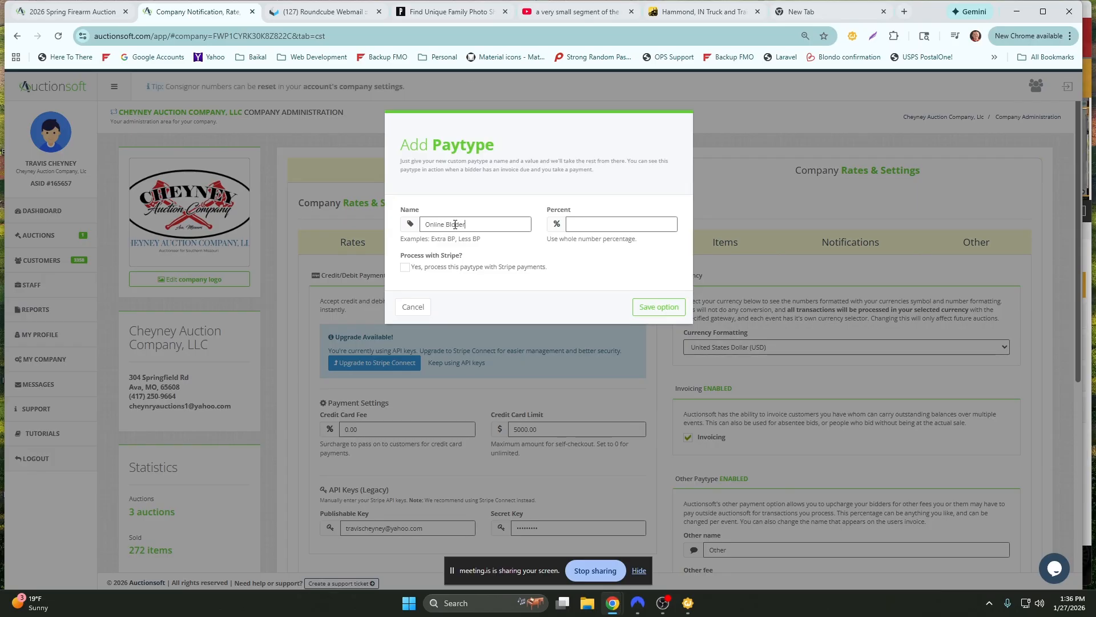
text( - Add )
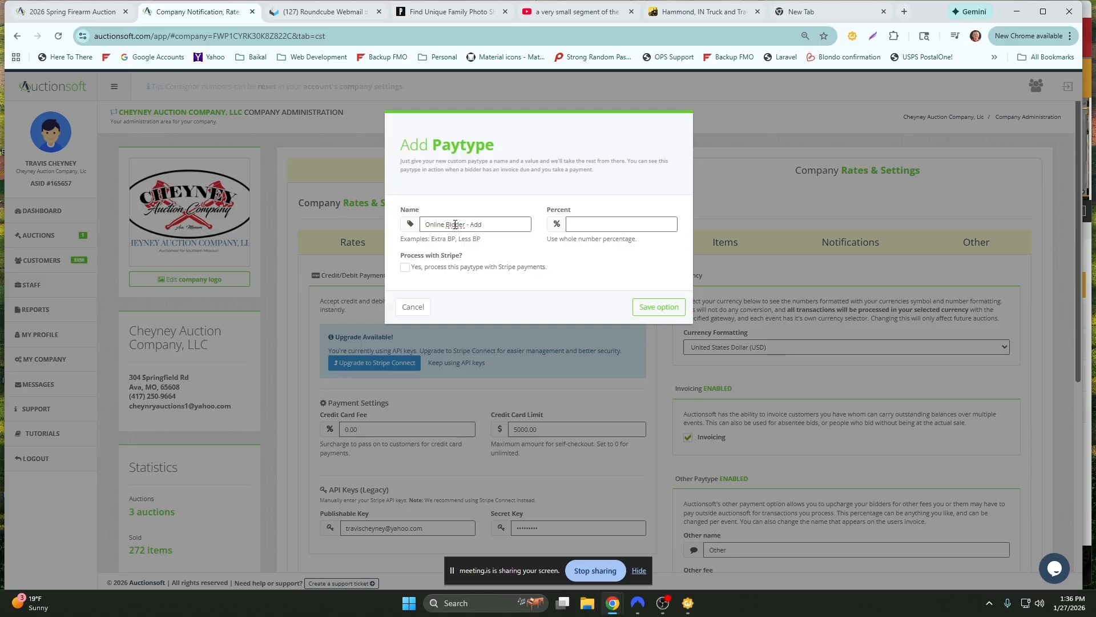
text(BP)
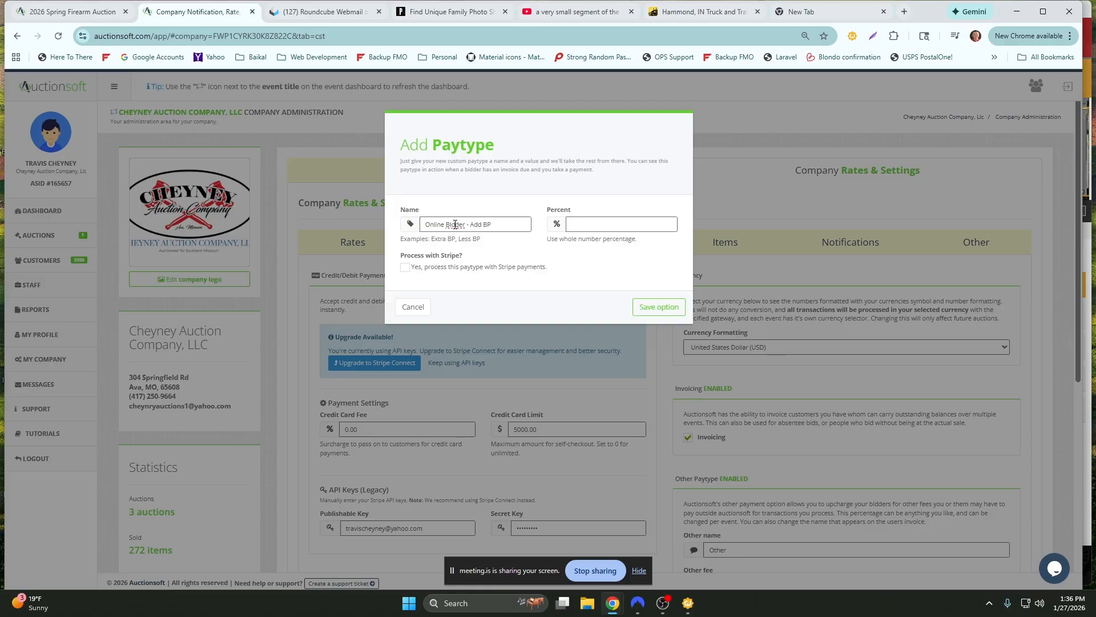
click(596, 221)
text(13)
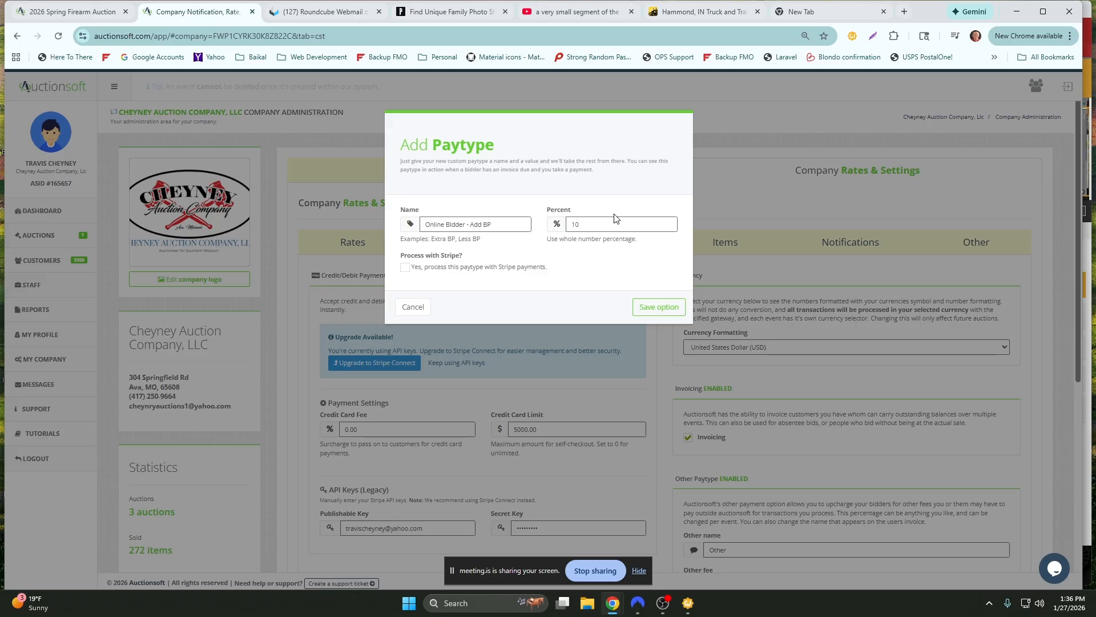
click(658, 309)
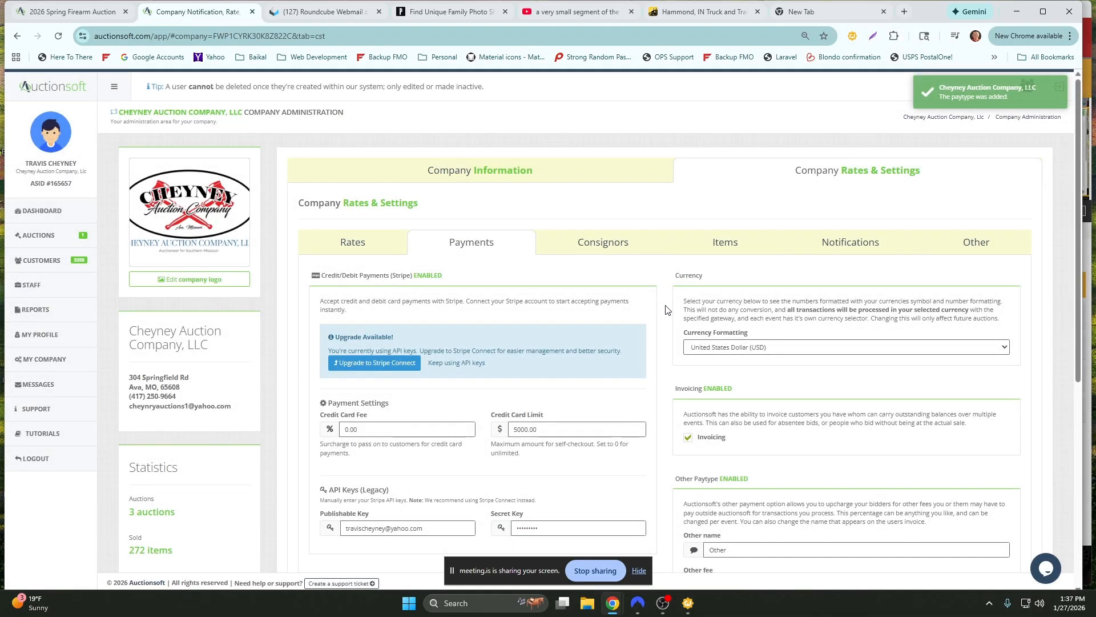
Rename the Other paytype as "Square" in the company's payment settings
scroll(665, 309, down, 3)
scroll(665, 309, down, 3)
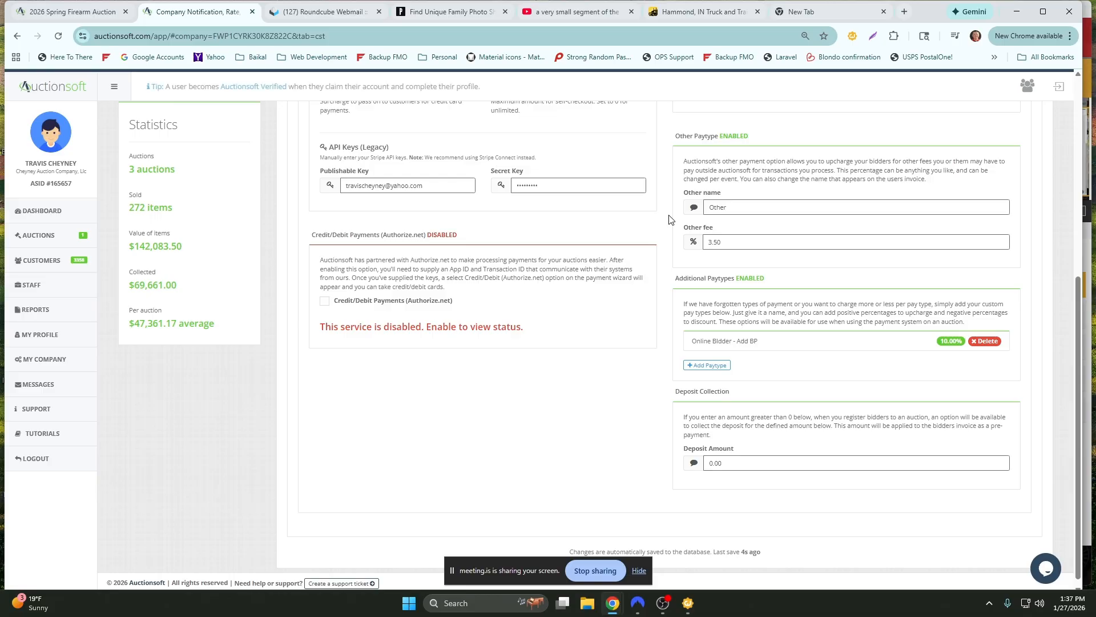
double_click(697, 207)
key(BackSpace)
text(S)
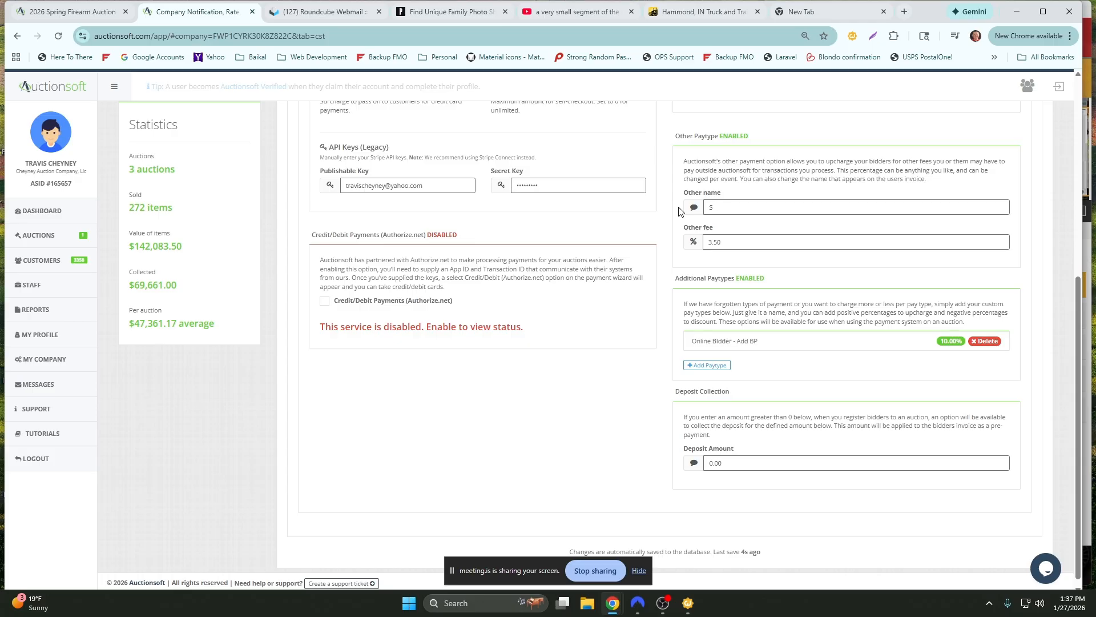
text(quare)
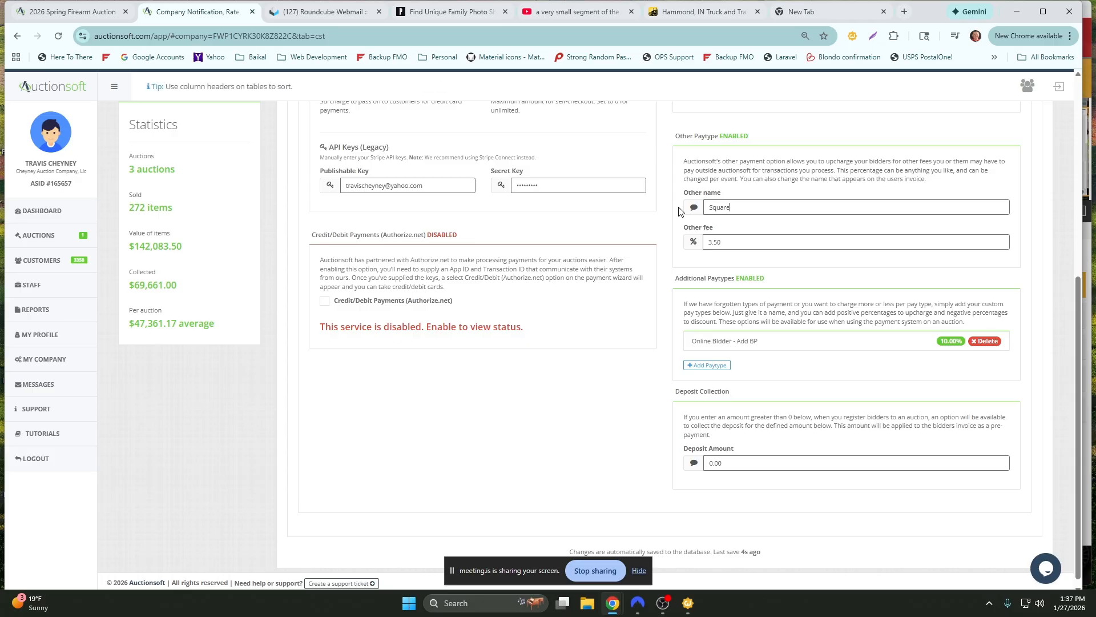
double_click(723, 244)
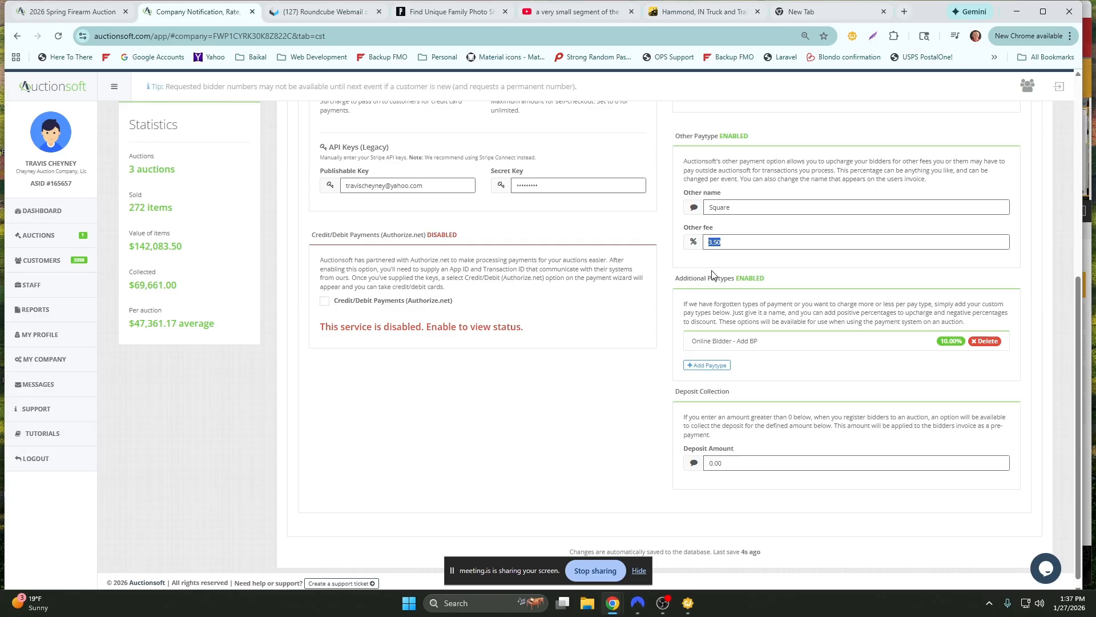
click(673, 275)
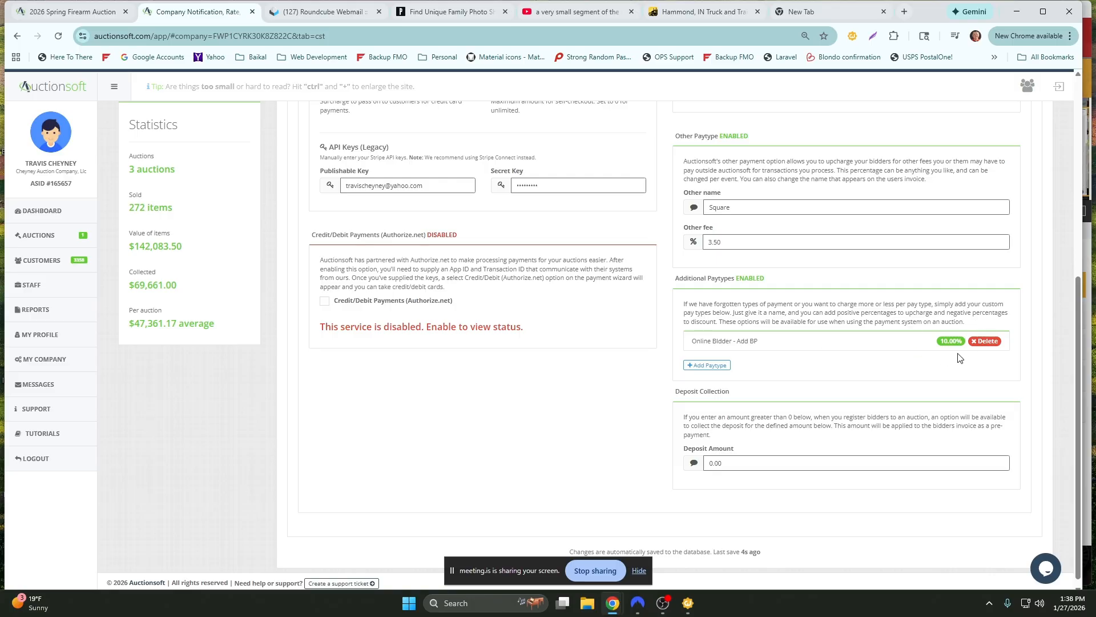
click(710, 365)
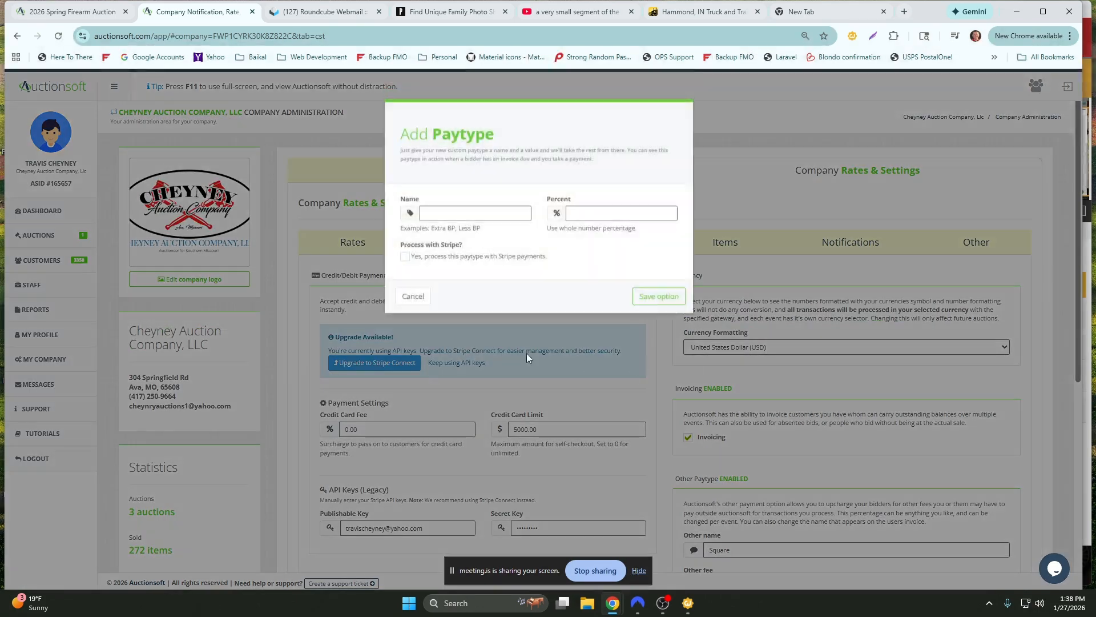
text(Online Bi)
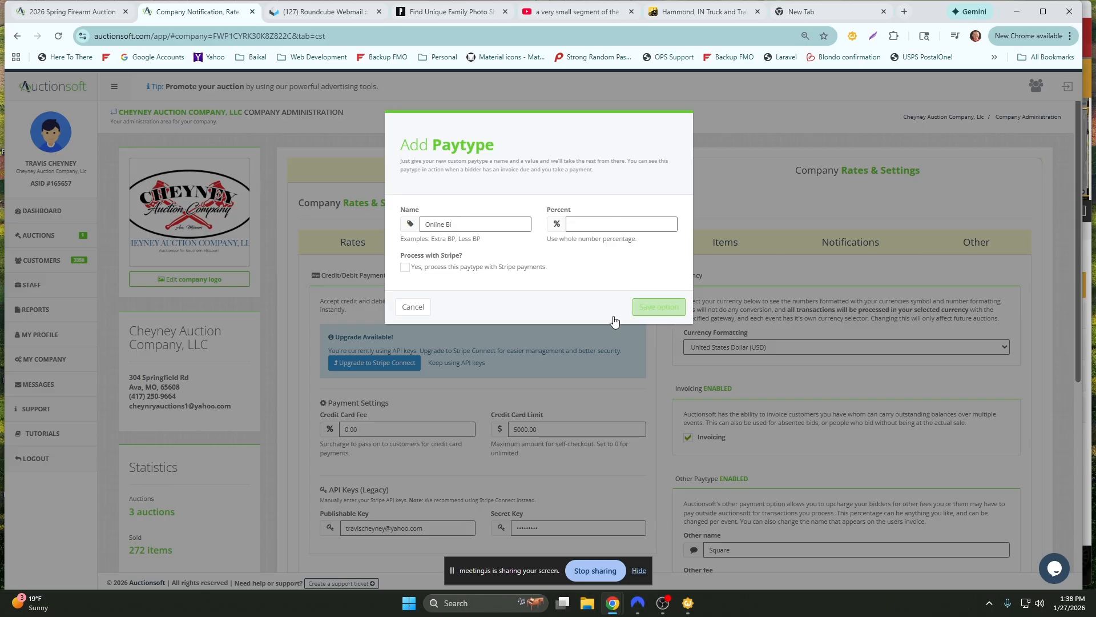
click(415, 309)
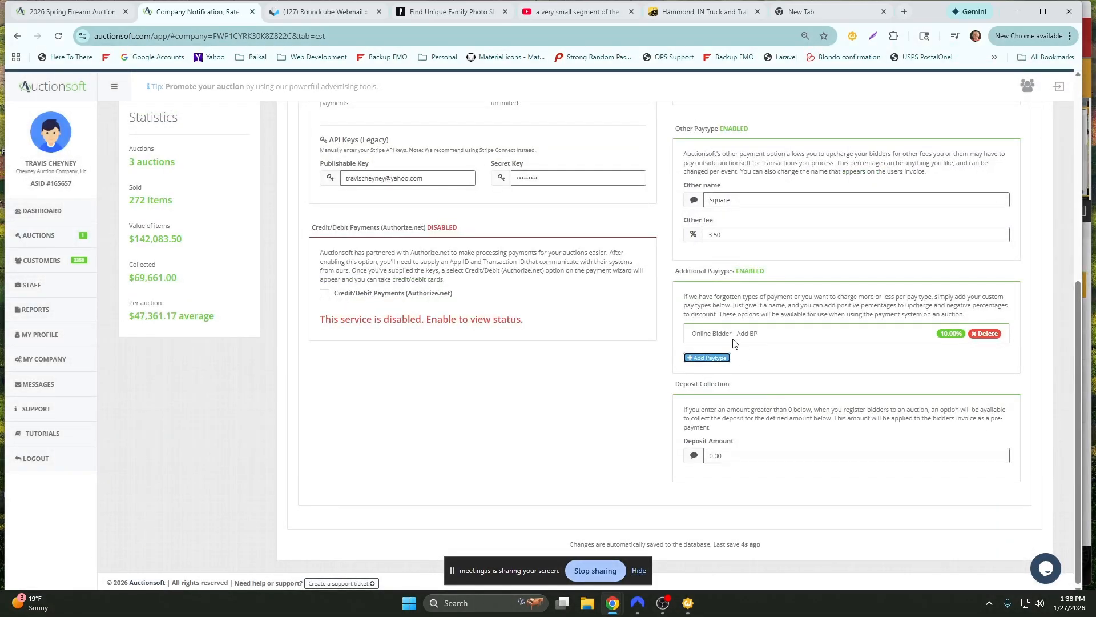
Add a second custom paytype named "Online Bidder - Add BP + Card Fee" with a 13.5 percent charge
scroll(651, 428, up, 3)
scroll(663, 429, down, 1)
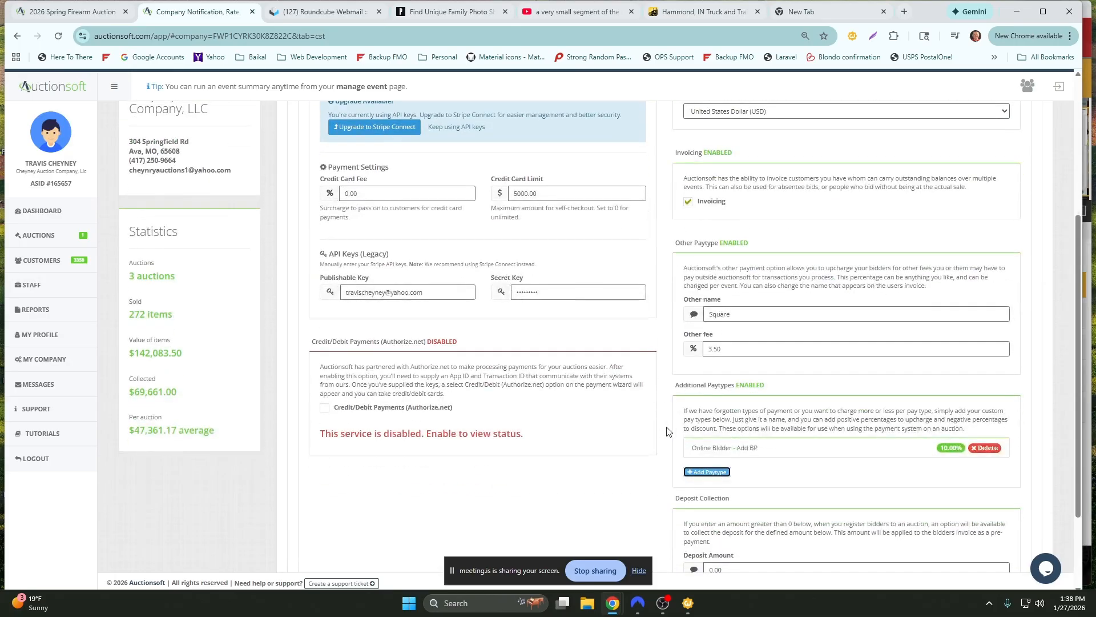
click(706, 472)
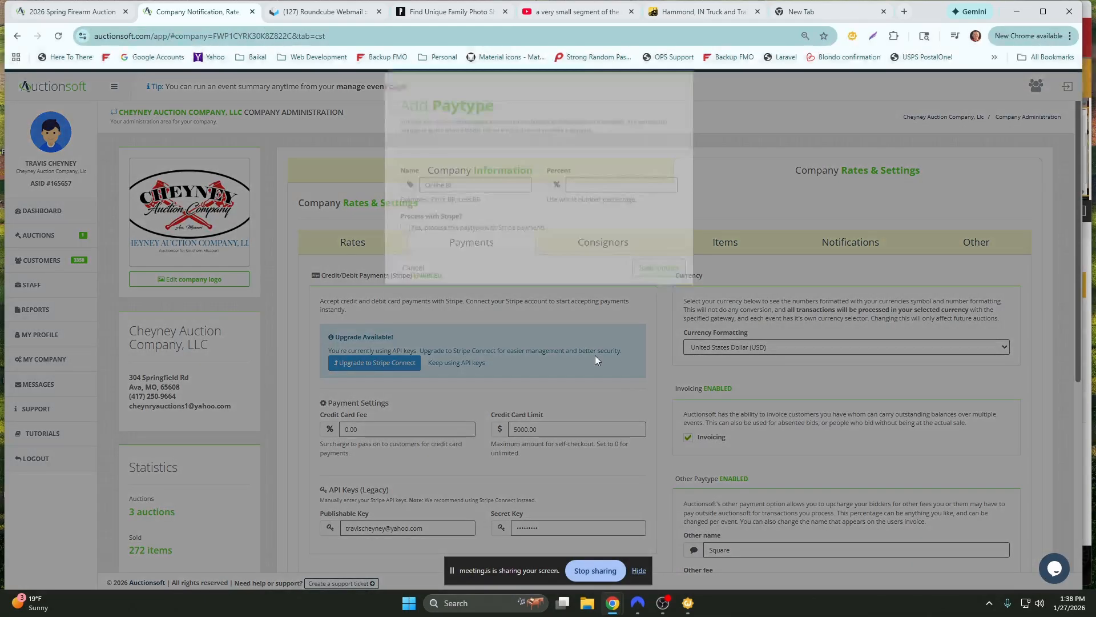
text(Online Bidde)
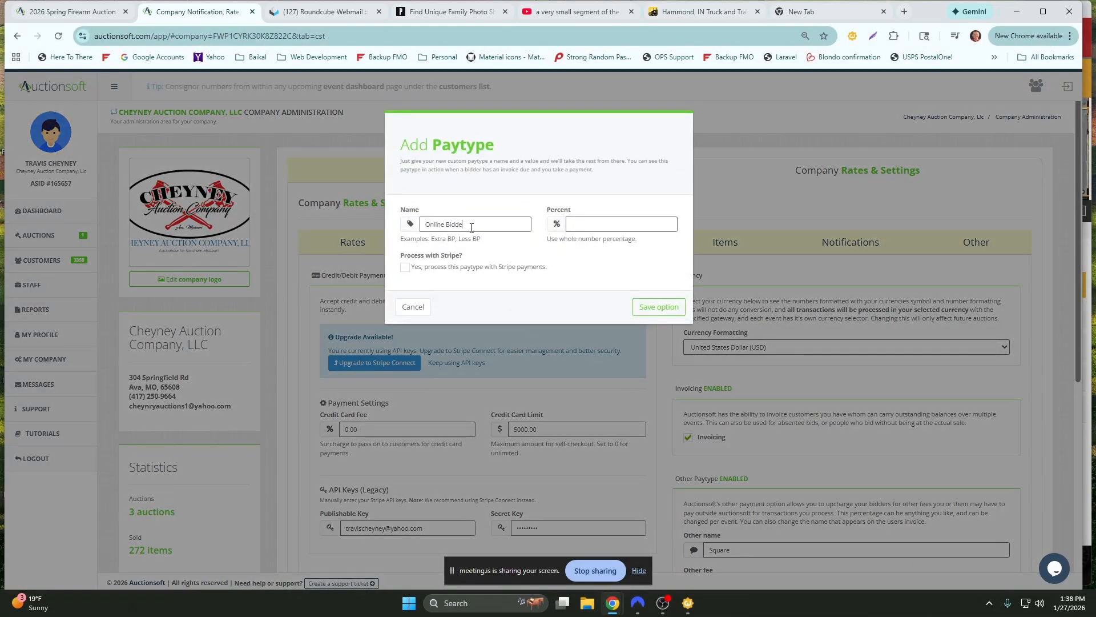
text(r - Add BP)
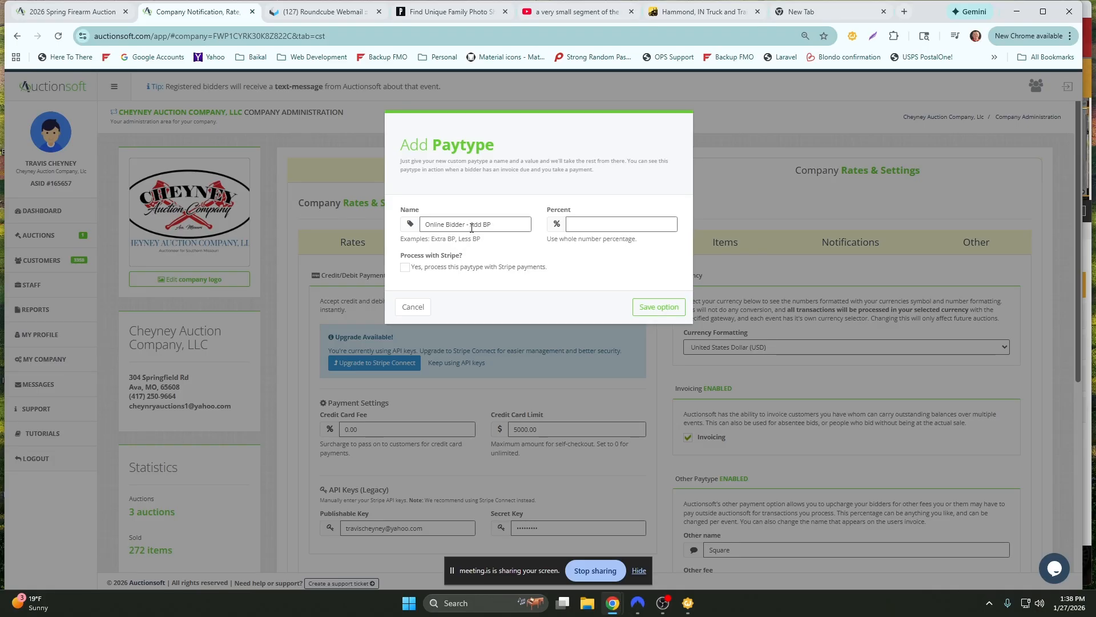
text( + Card Fee)
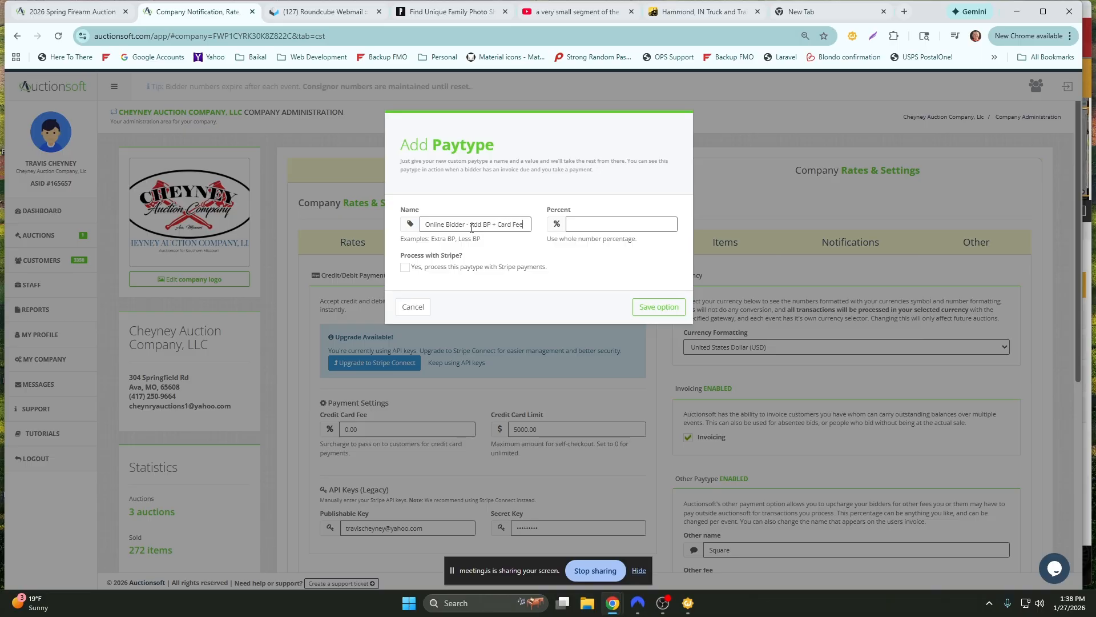
text(13.5)
click(659, 307)
scroll(788, 428, down, 5)
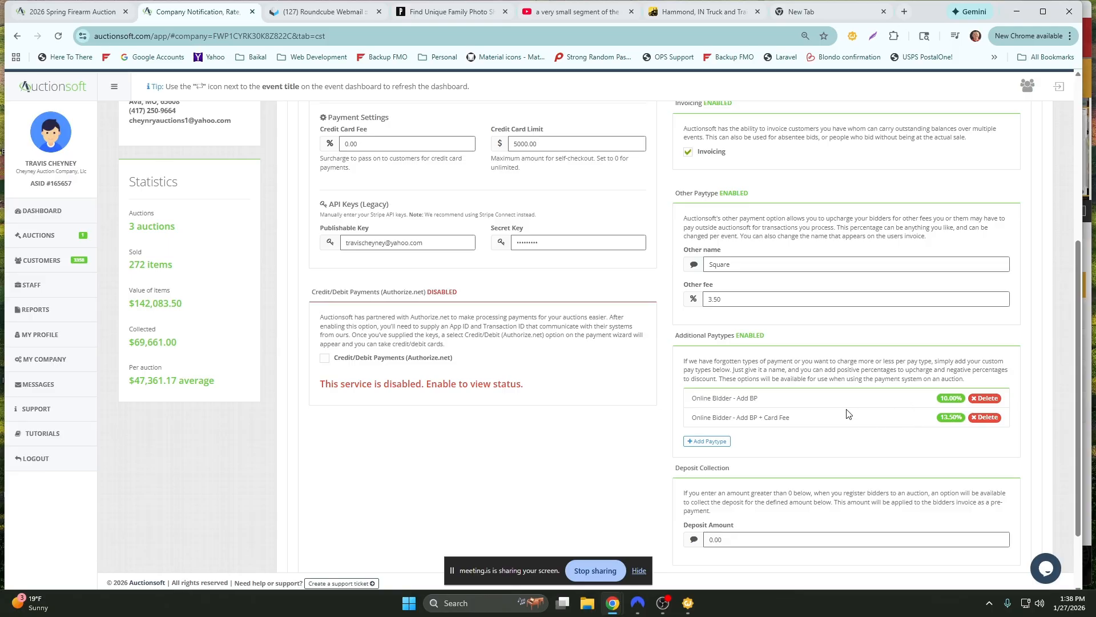
Review the Stripe credit card settings, the Other paytype's name and fee, and the additional paytypes
scroll(669, 455, up, 3)
scroll(668, 455, up, 5)
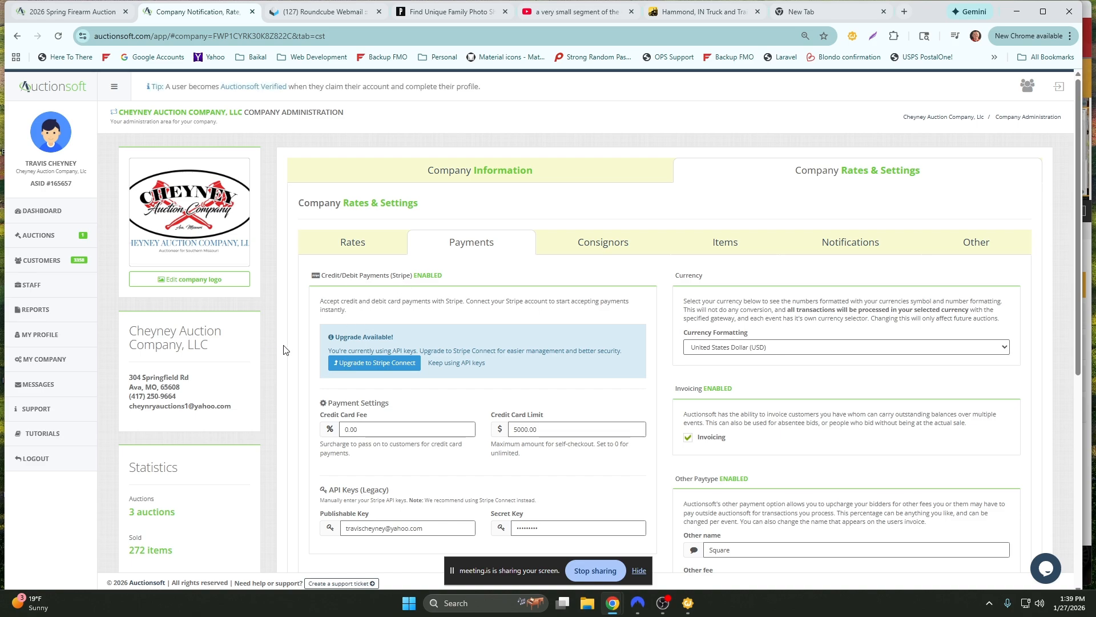
scroll(284, 349, down, 1)
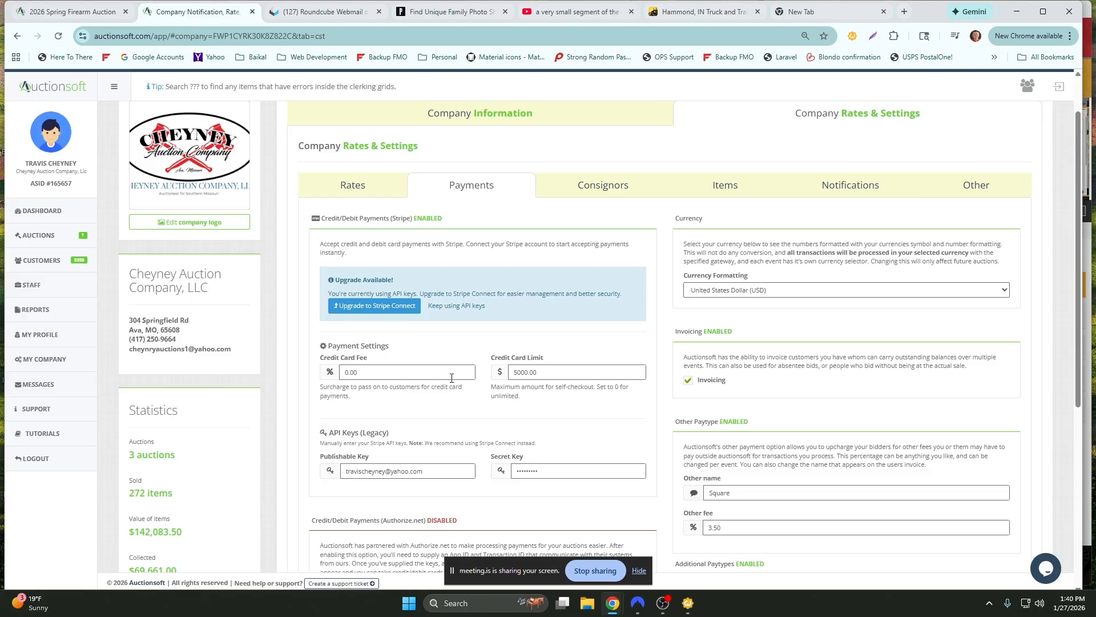
scroll(398, 366, down, 4)
drag(729, 265, 706, 265)
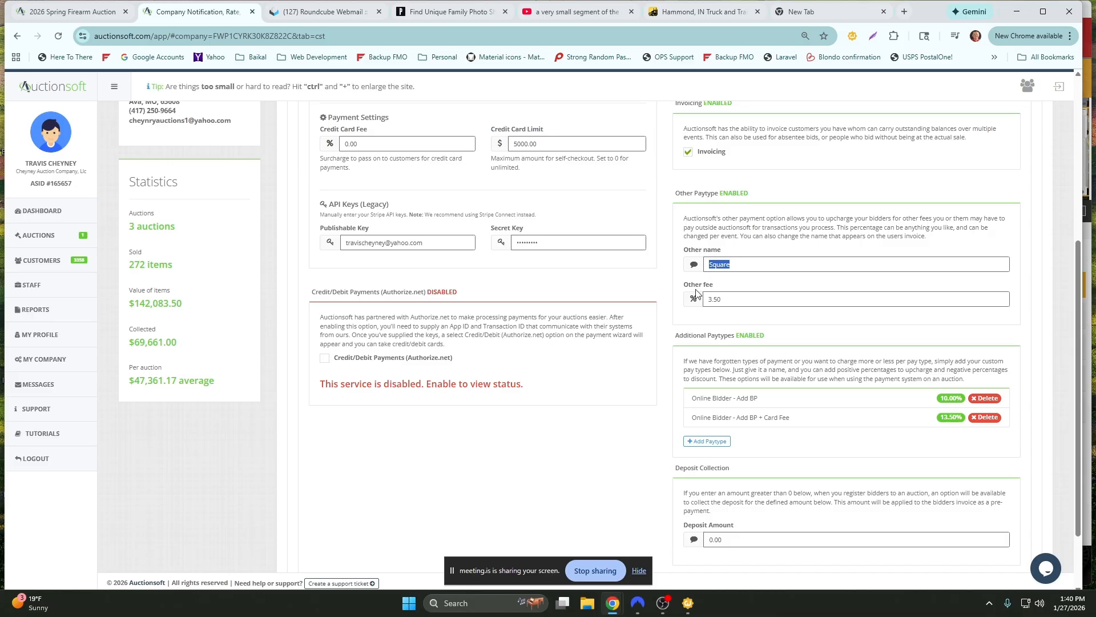
scroll(662, 351, up, 2)
scroll(662, 350, up, 2)
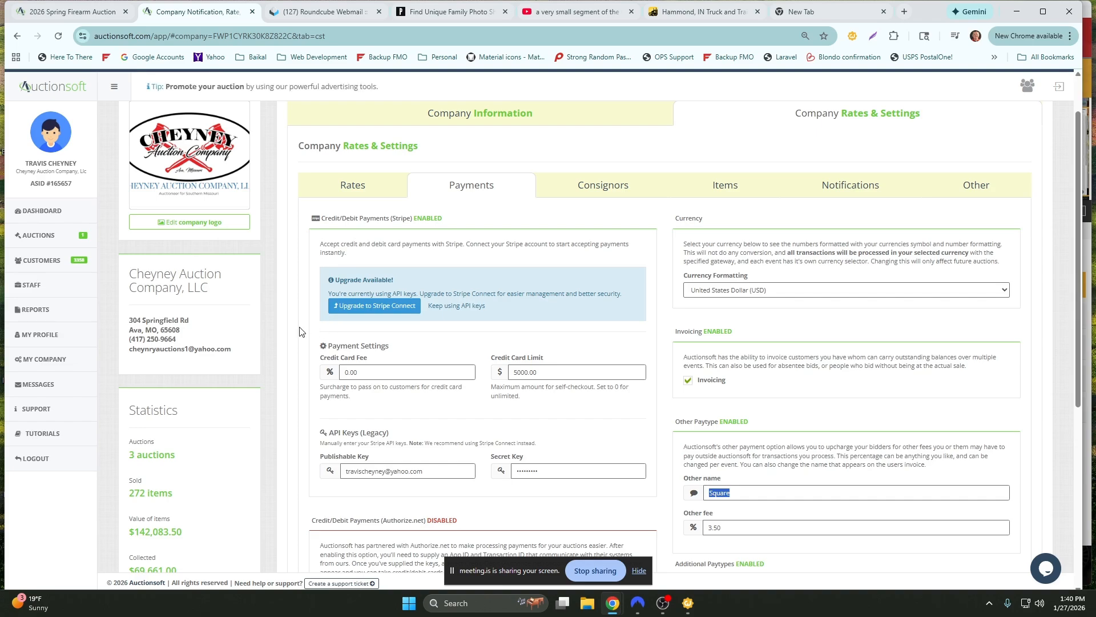
scroll(301, 332, down, 1)
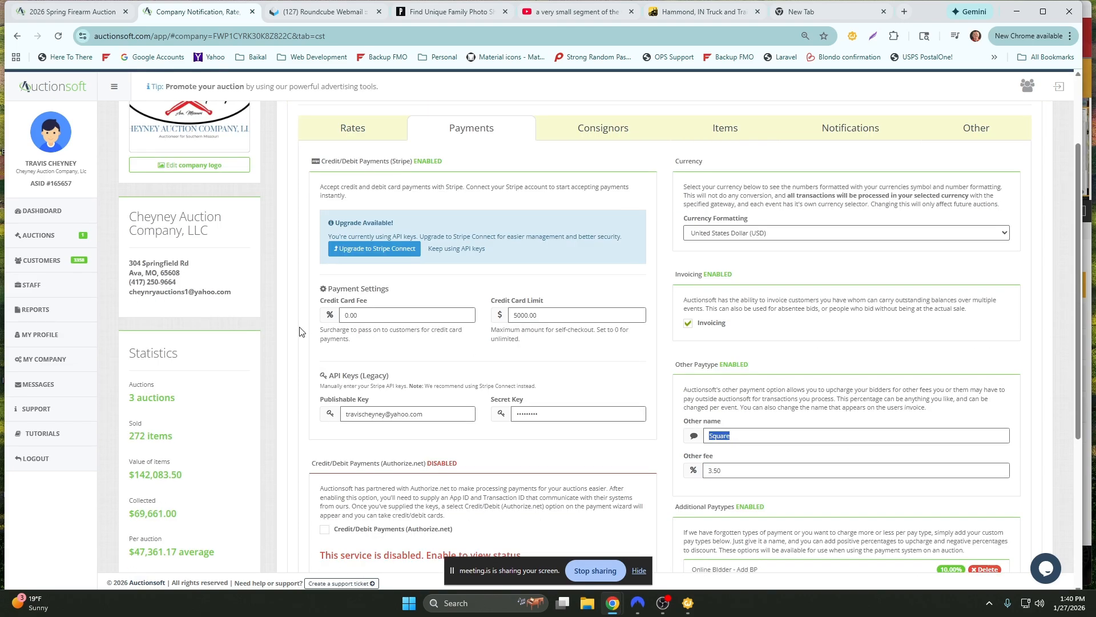
scroll(301, 333, up, 1)
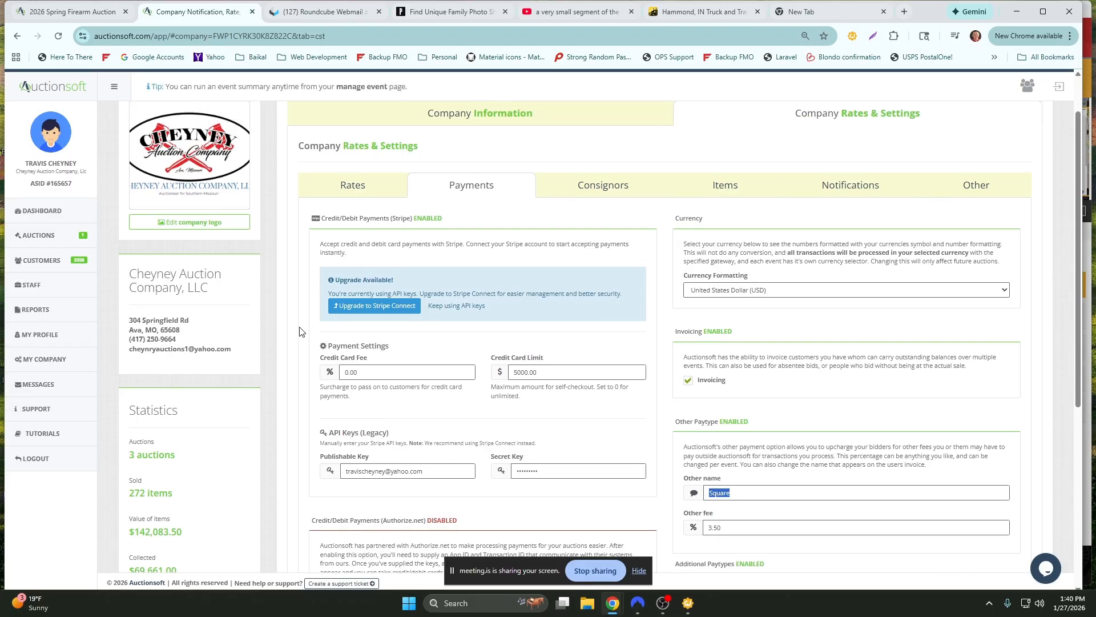
click(302, 332)
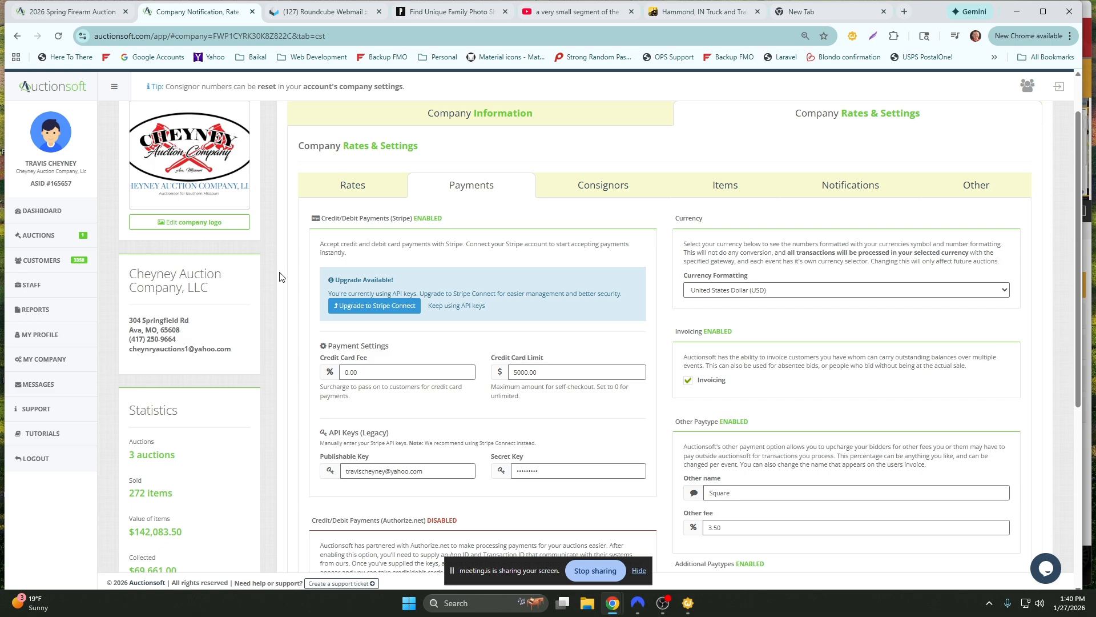
scroll(280, 277, down, 1)
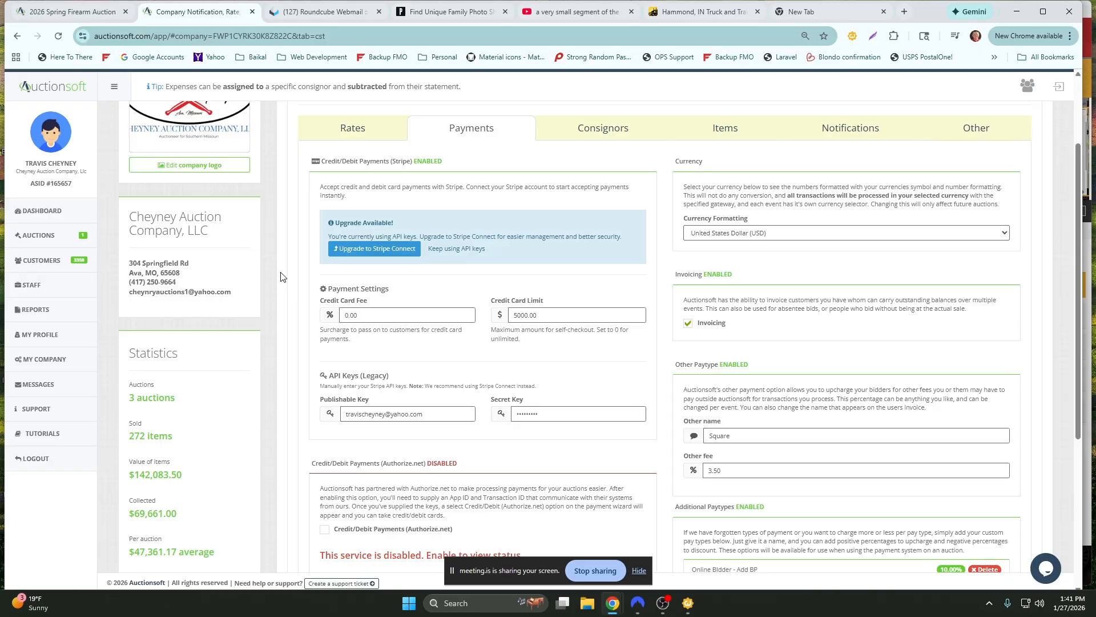
drag(754, 435, 682, 443)
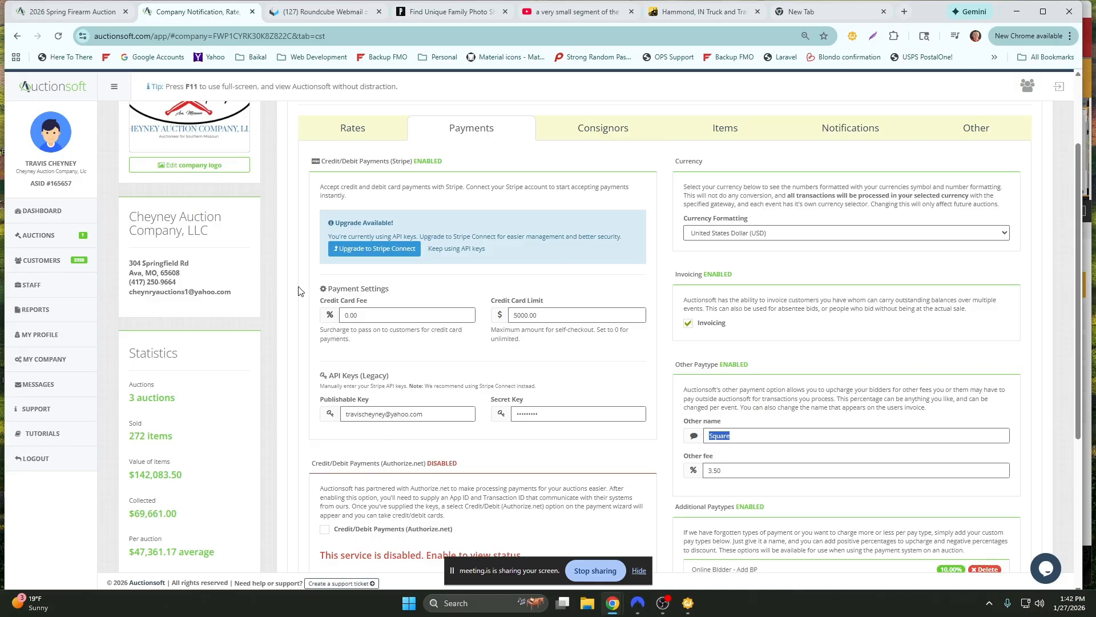
Go to the future auctions list, open the 2026 Spring Firearm Auction for management and look over its dashboard
scroll(290, 309, up, 1)
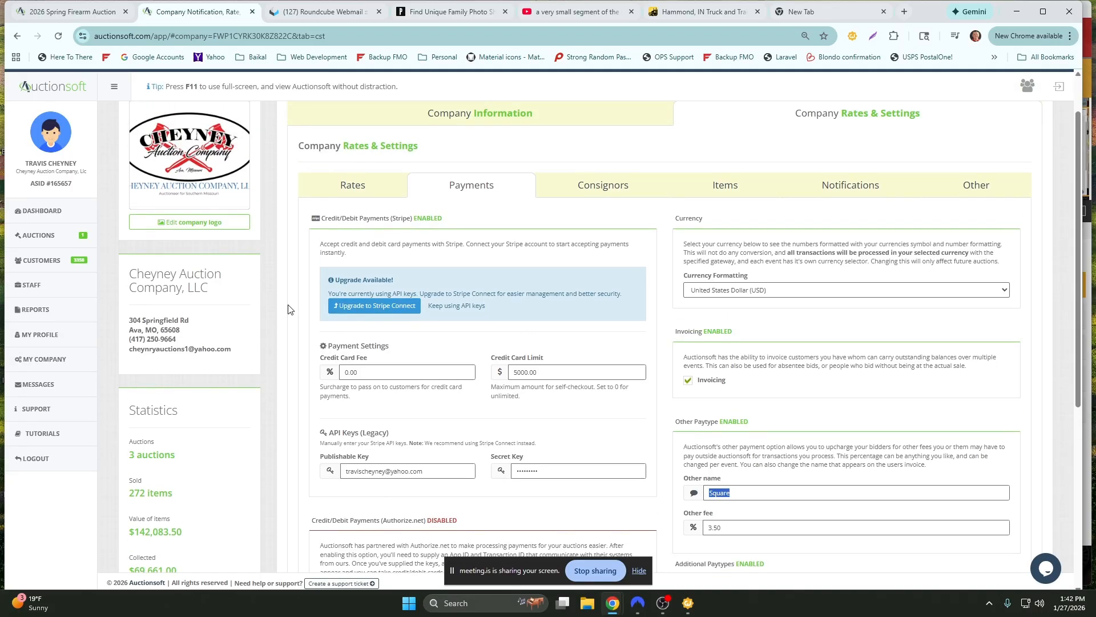
scroll(290, 308, up, 2)
click(52, 239)
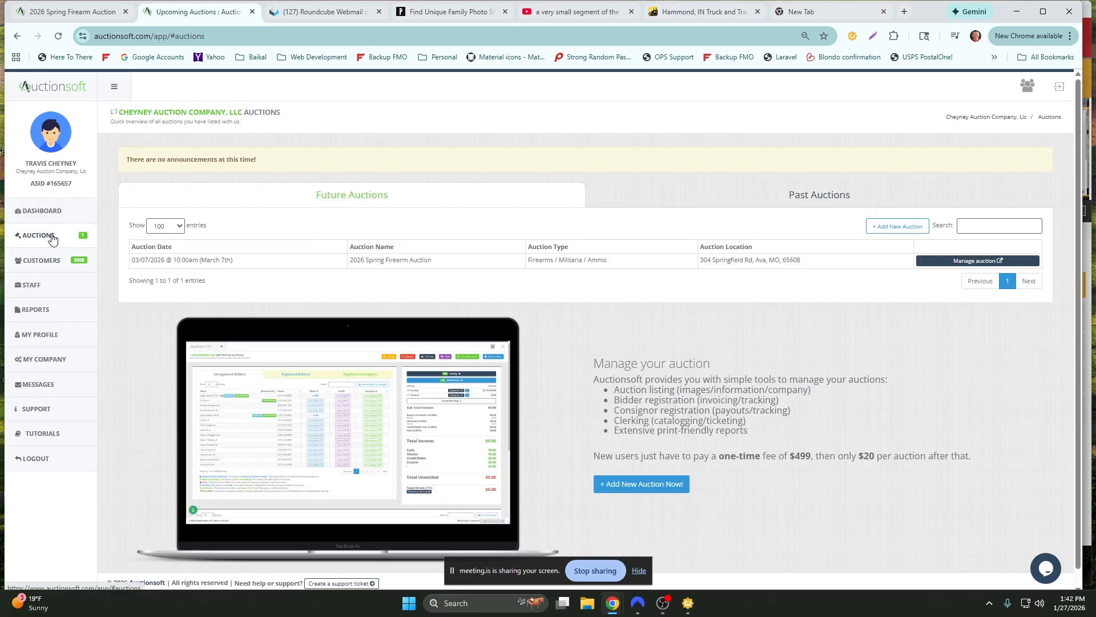
click(974, 262)
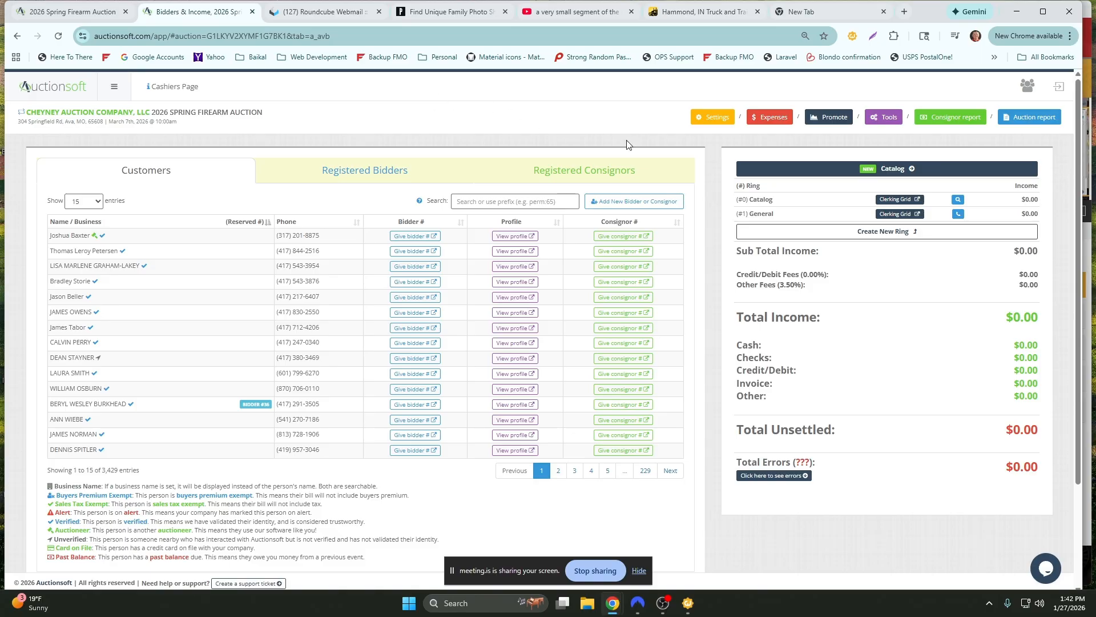
scroll(715, 176, down, 2)
scroll(715, 179, up, 1)
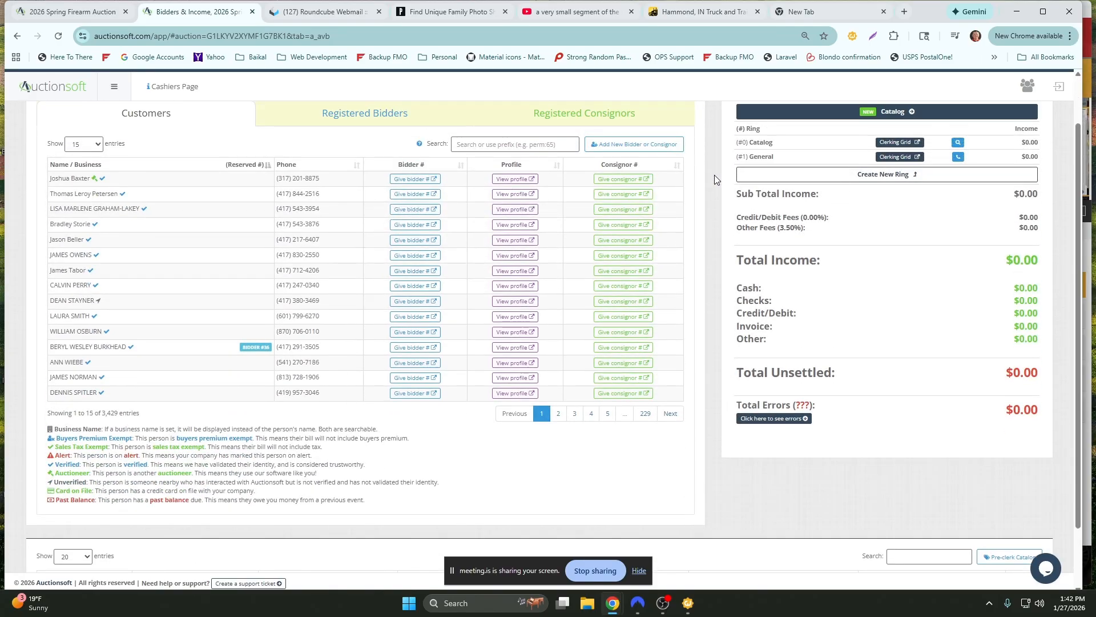
scroll(714, 179, up, 1)
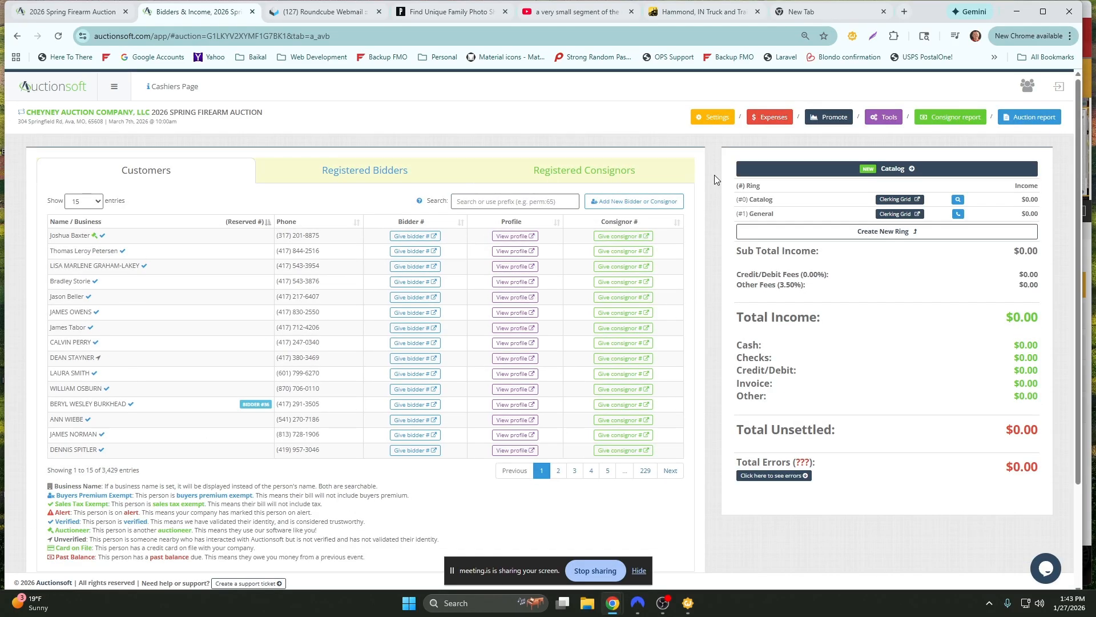
Look over the auction dashboard and open the pre-clerk catalog tool at its form for clerking a new item
scroll(714, 176, down, 1)
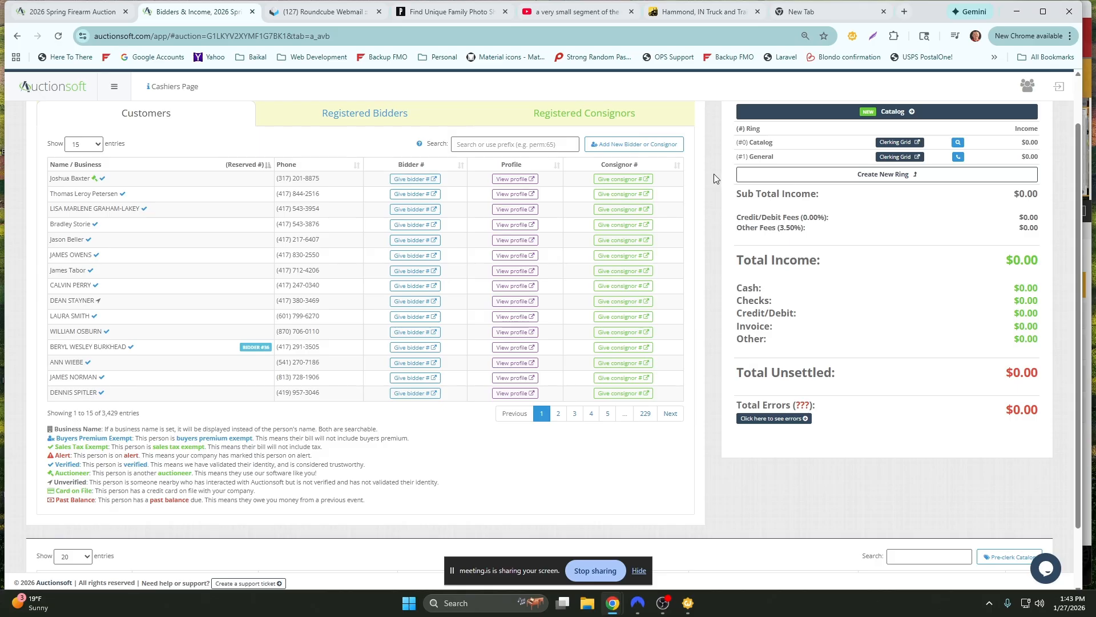
scroll(708, 188, up, 1)
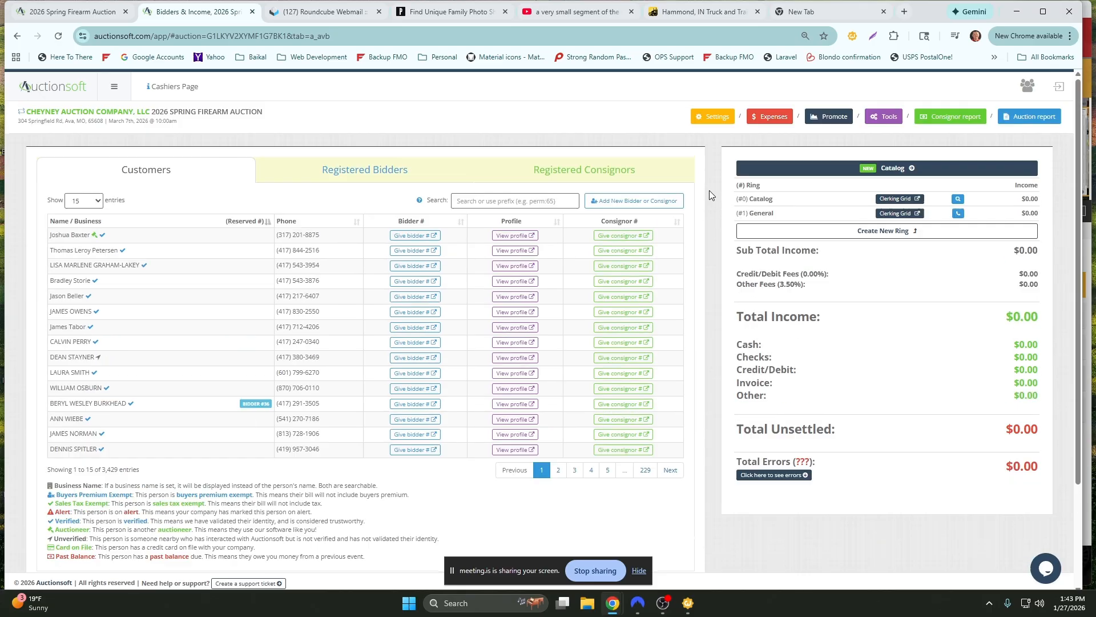
scroll(662, 212, down, 2)
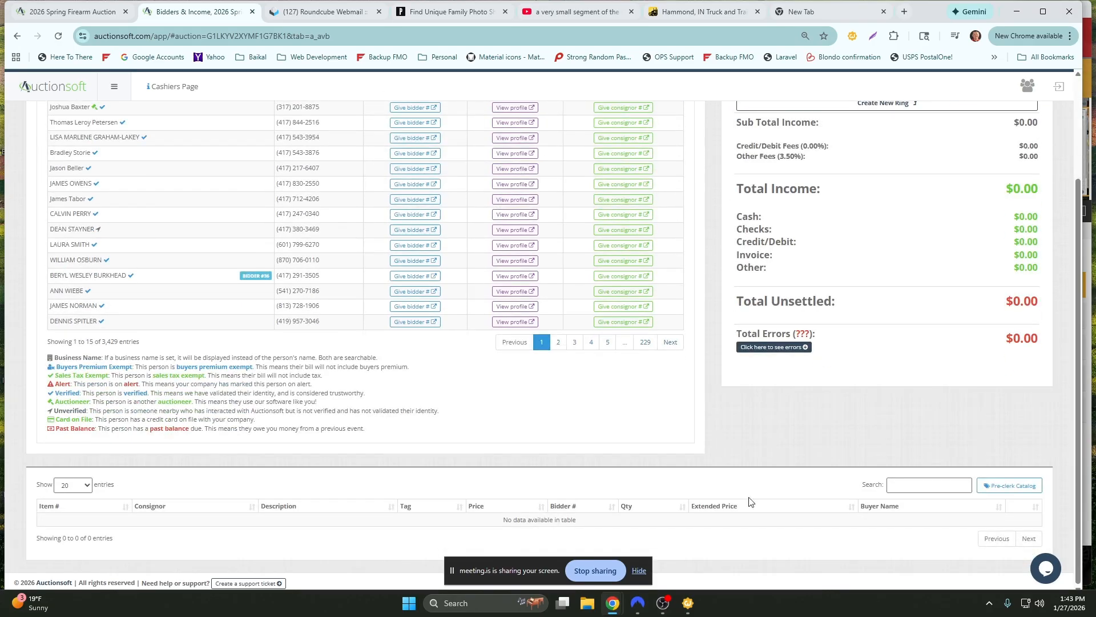
click(1014, 490)
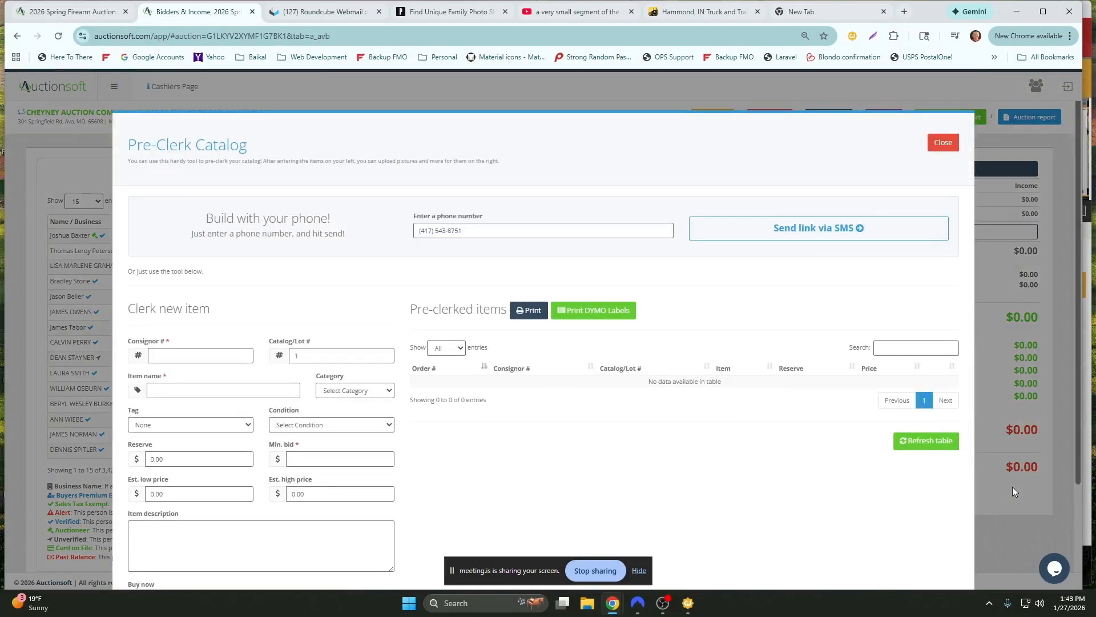
scroll(402, 412, down, 1)
scroll(403, 412, down, 2)
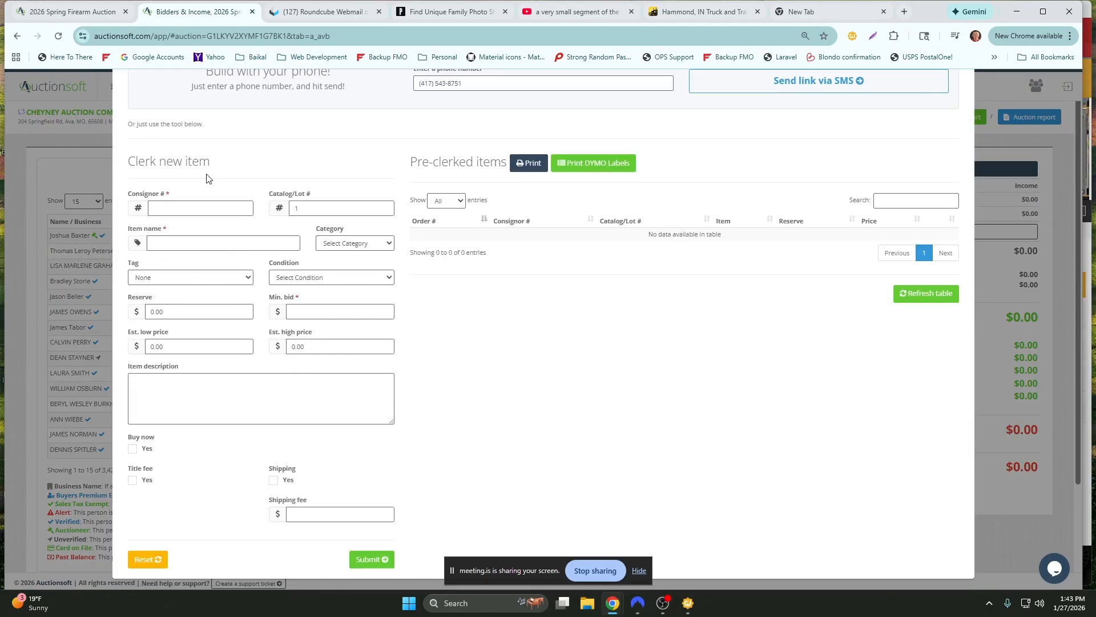
Enter the consignor number and the item name "gun" for the new item with lot number 1
text(21)
double_click(297, 209)
click(218, 238)
text(gun)
drag(190, 366, 127, 370)
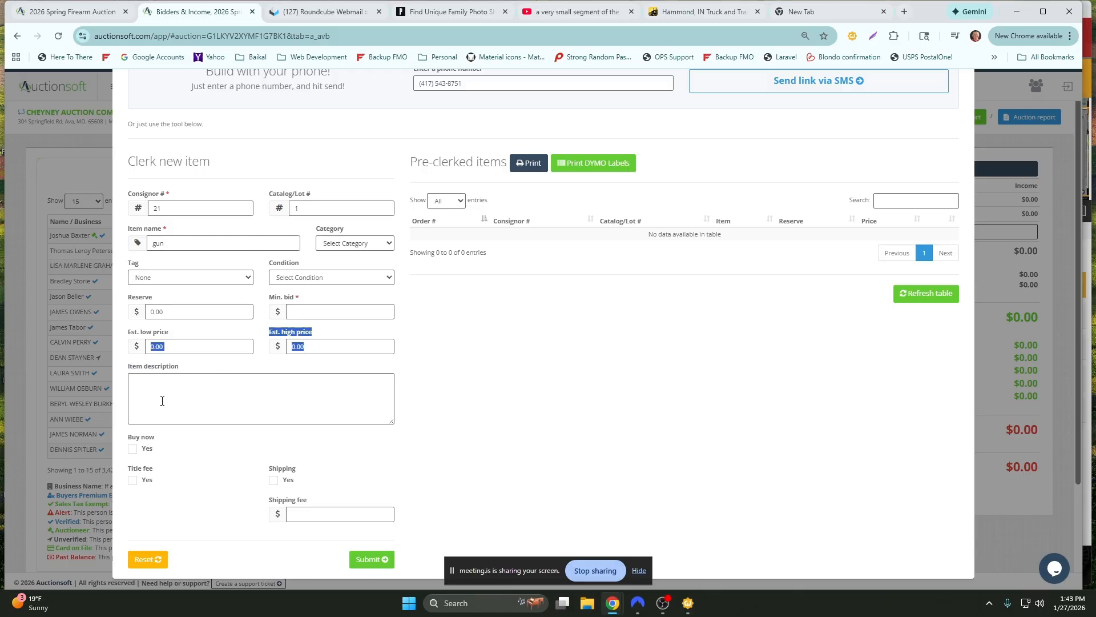
click(202, 394)
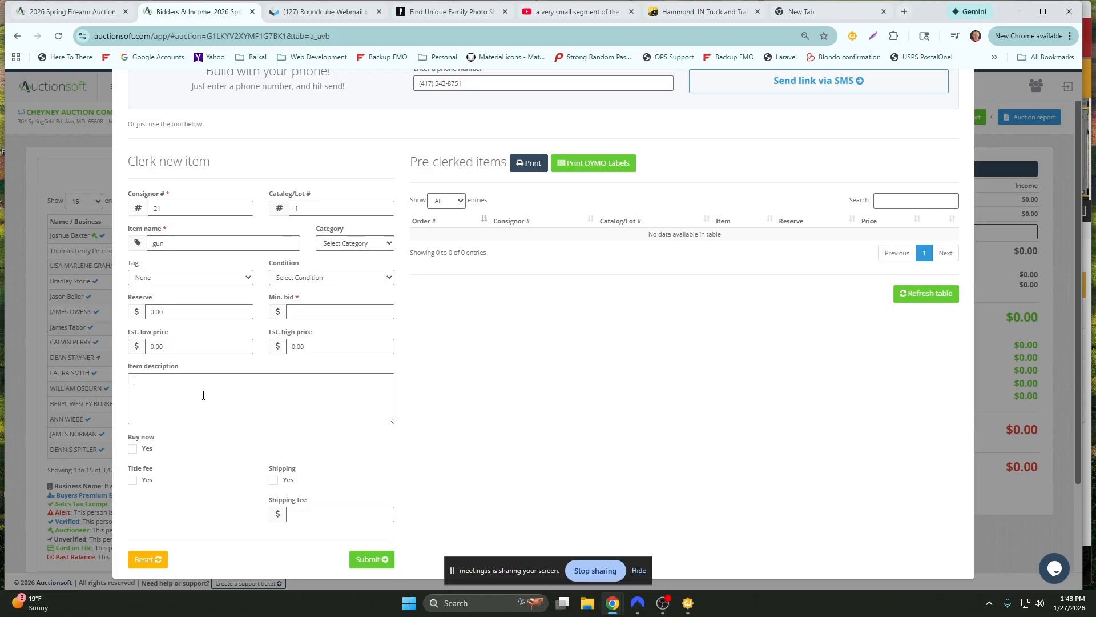
Set the gun's condition to Like New (Used), its minimum bid to 0 and its reserve to 150.00
click(298, 277)
click(295, 321)
text(0)
click(170, 315)
text(150.00)
click(175, 346)
click(303, 347)
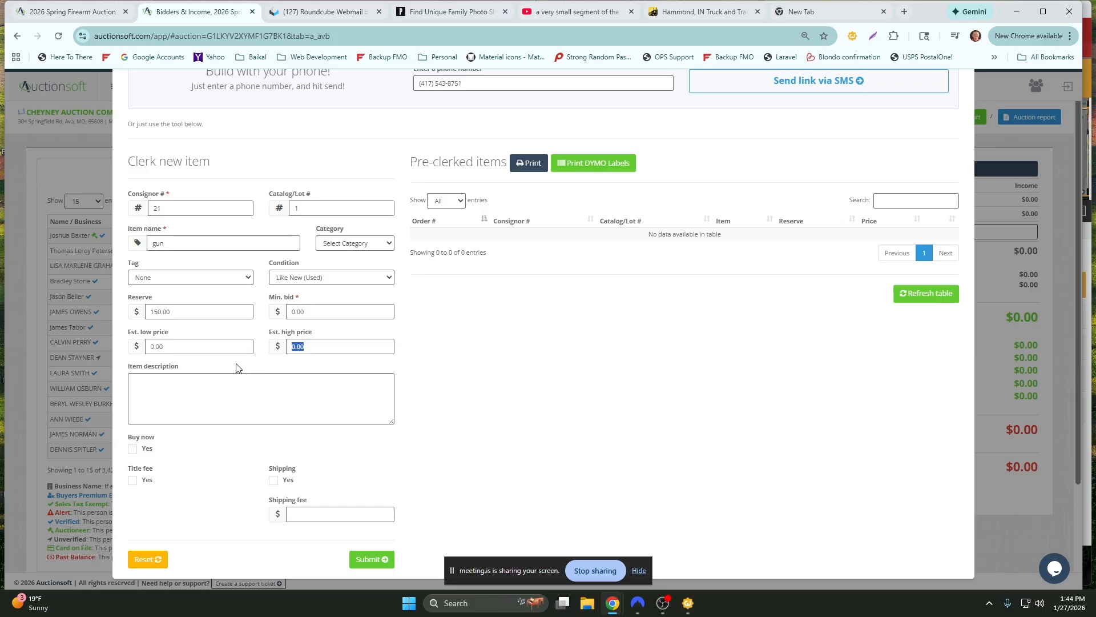
click(172, 312)
Add the description "nice gun", submit the item to the catalog and check its entry among the pre-clerked items
click(161, 380)
text(nice gun)
click(369, 560)
drag(429, 238, 411, 236)
click(499, 236)
double_click(499, 236)
double_click(603, 234)
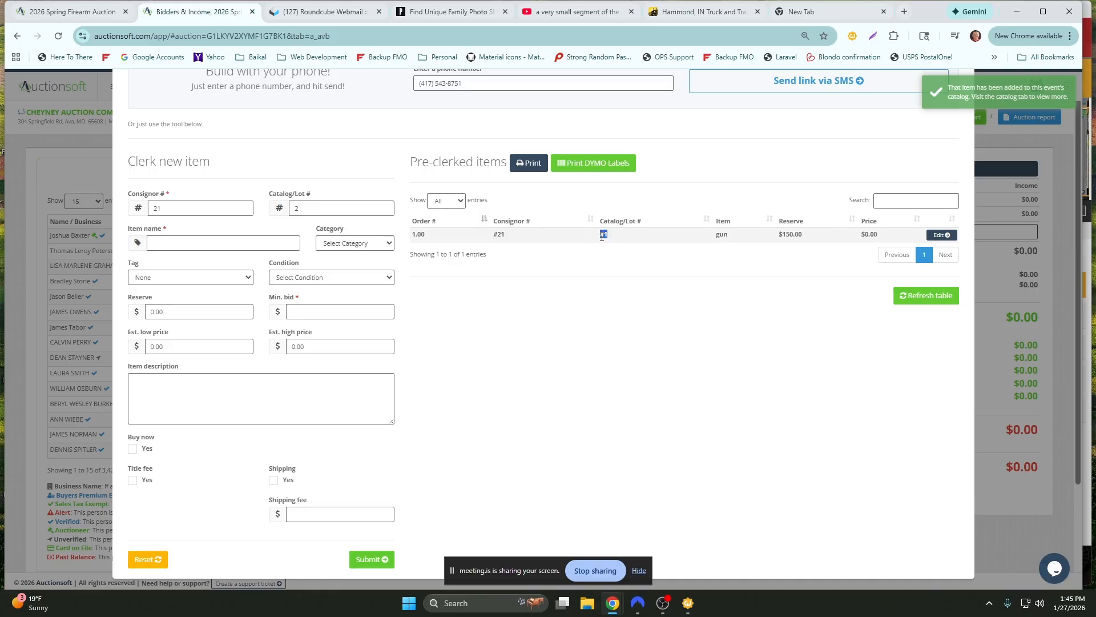
Name the lot 2 item "next gun" under the same consignor and set its condition to Fair
click(167, 210)
key(Tab)
click(209, 242)
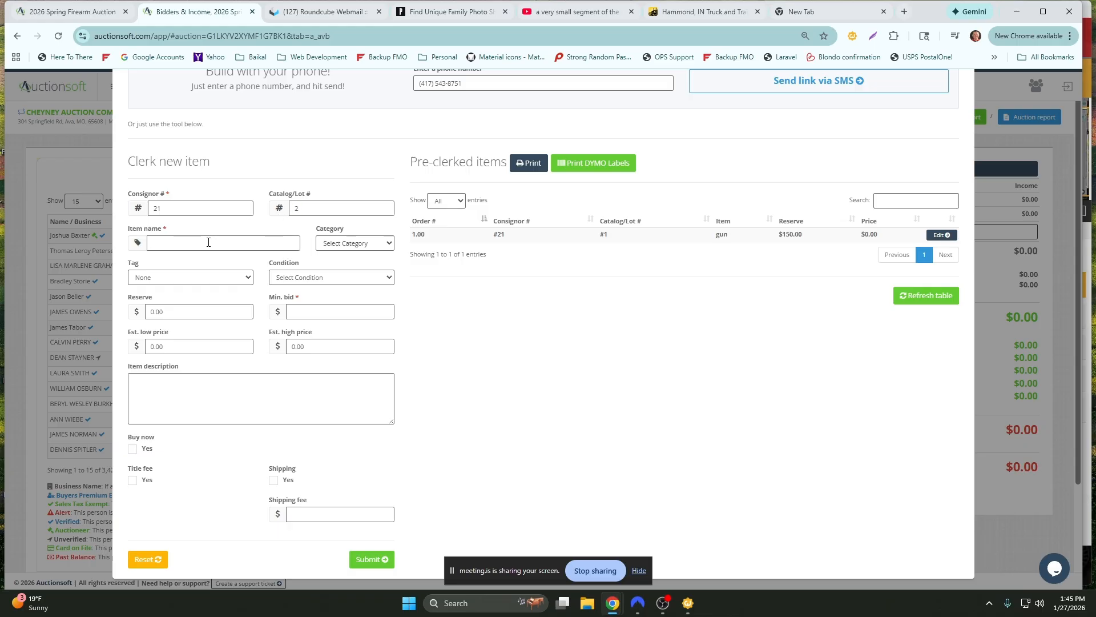
text(next gun)
click(290, 274)
Set the minimum bid of "next gun" to 25.00 and its reserve to 250.00
click(300, 348)
click(305, 311)
text(0)
drag(305, 311, 272, 312)
text(25)
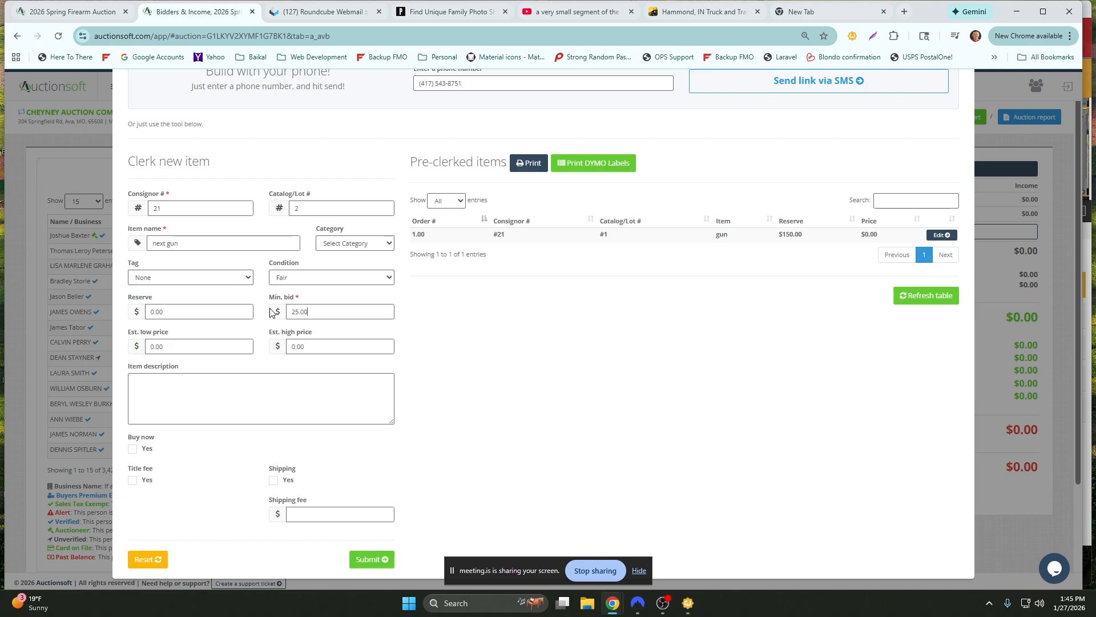
drag(176, 314, 120, 318)
text(250.00)
Enter a low estimate of 20, a high estimate of 300 and the description "nice bun", and submit lot 2
drag(166, 345, 146, 342)
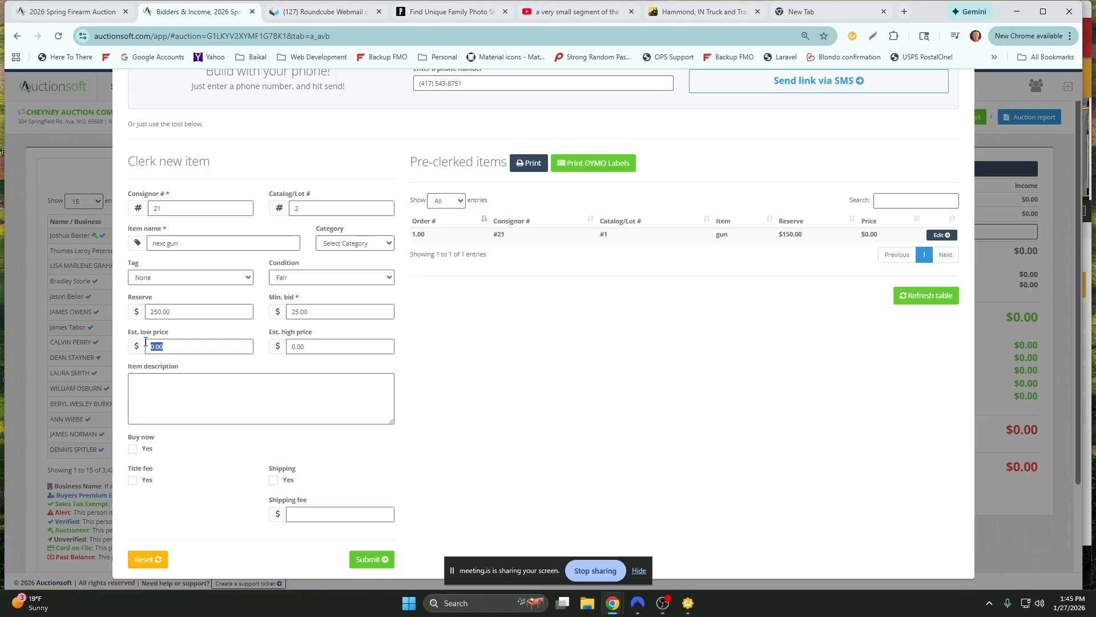
text(20)
drag(305, 346, 292, 346)
text(300)
click(240, 390)
text(nice bun)
click(355, 558)
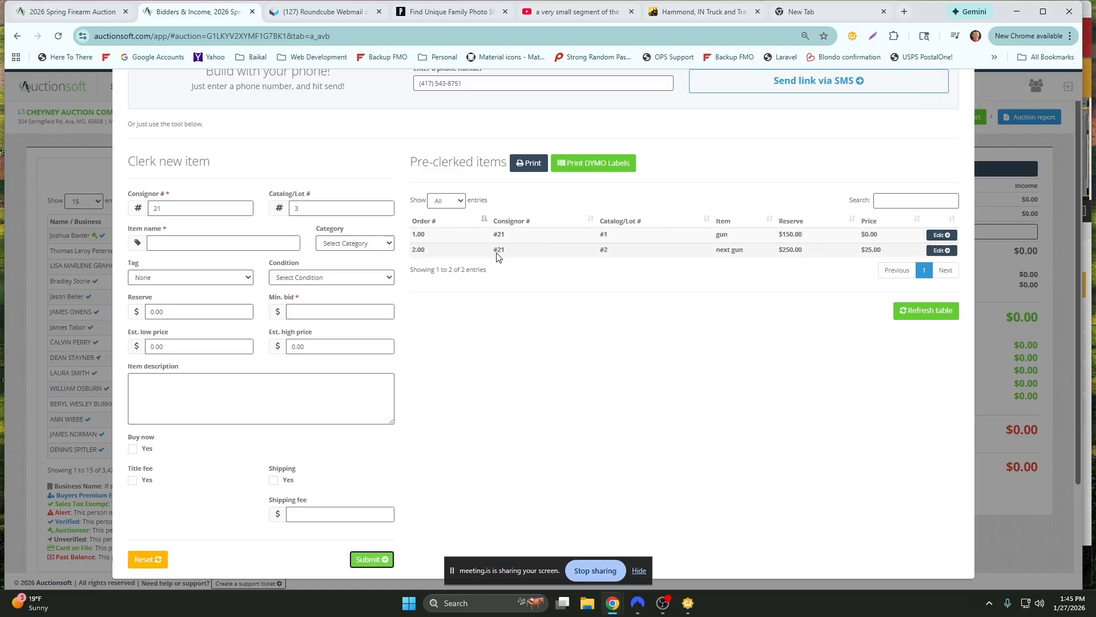
Open lot 1's item information and save image 1-1 from the Demo Pix folder as its teaser image
click(941, 236)
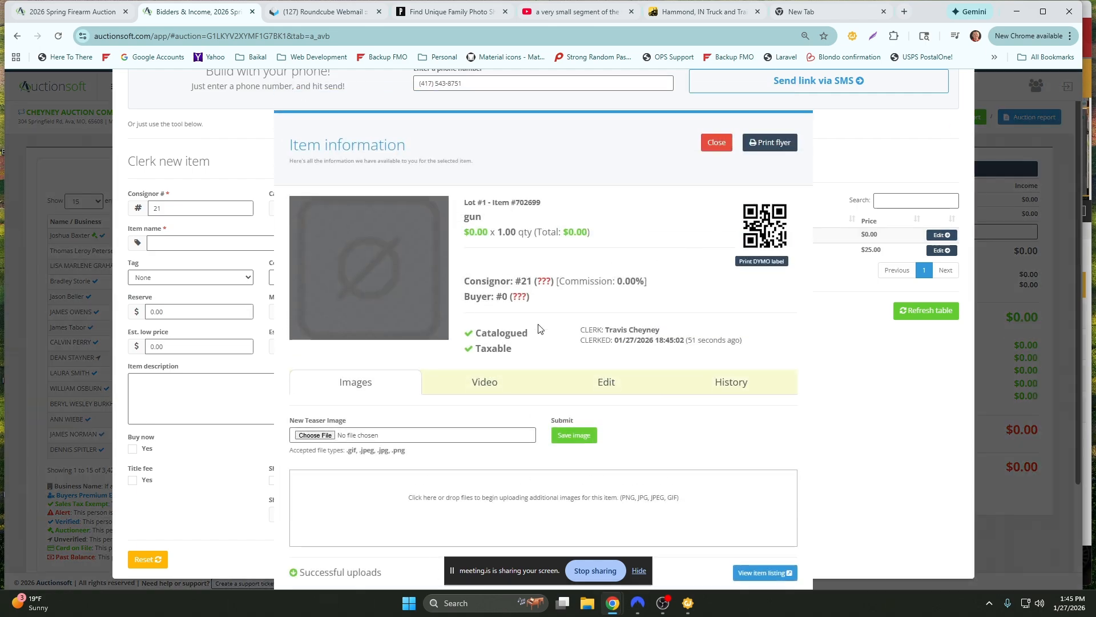
click(319, 437)
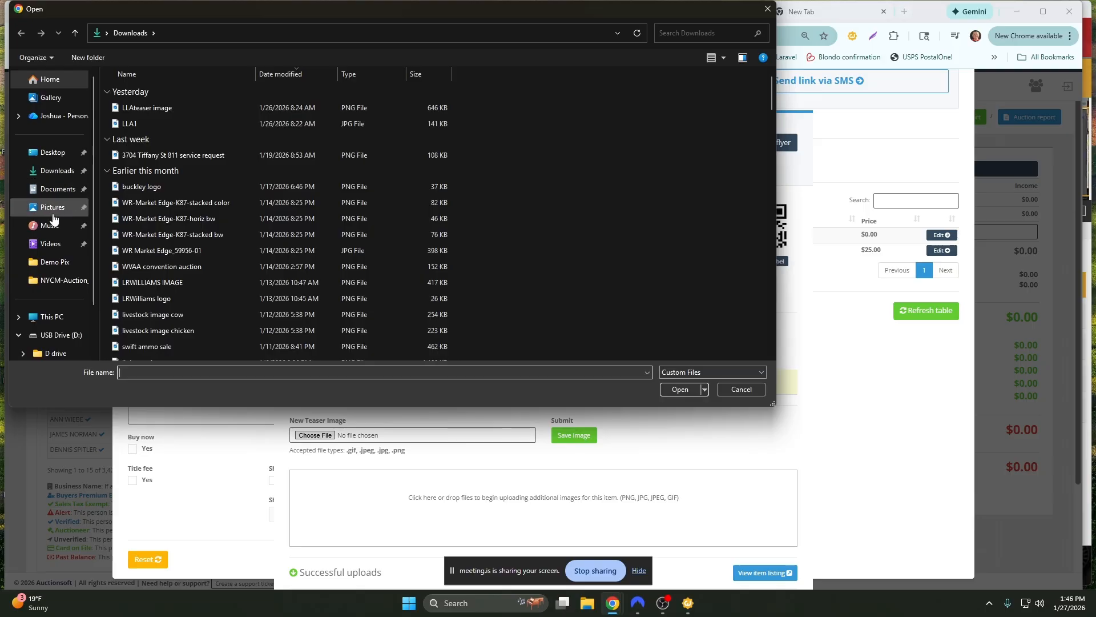
click(33, 266)
click(257, 103)
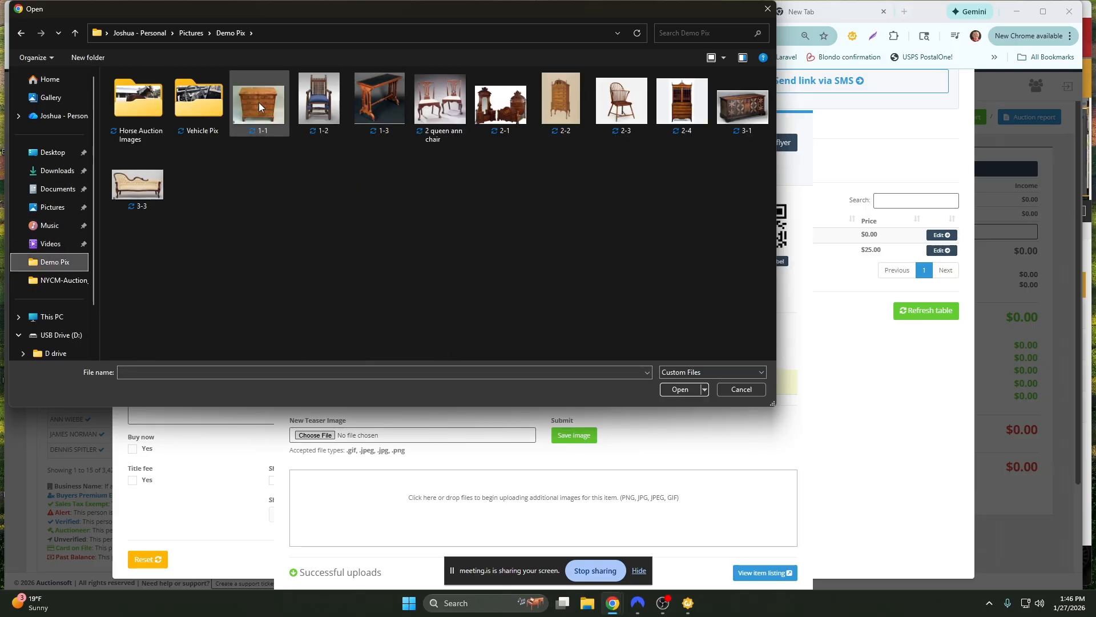
click(680, 389)
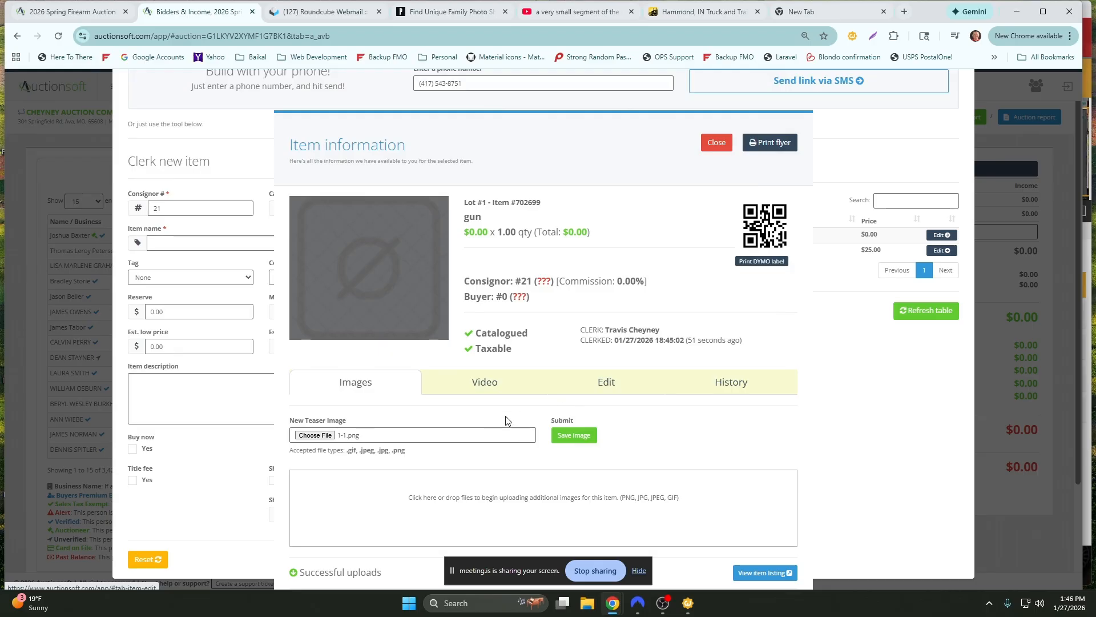
click(567, 437)
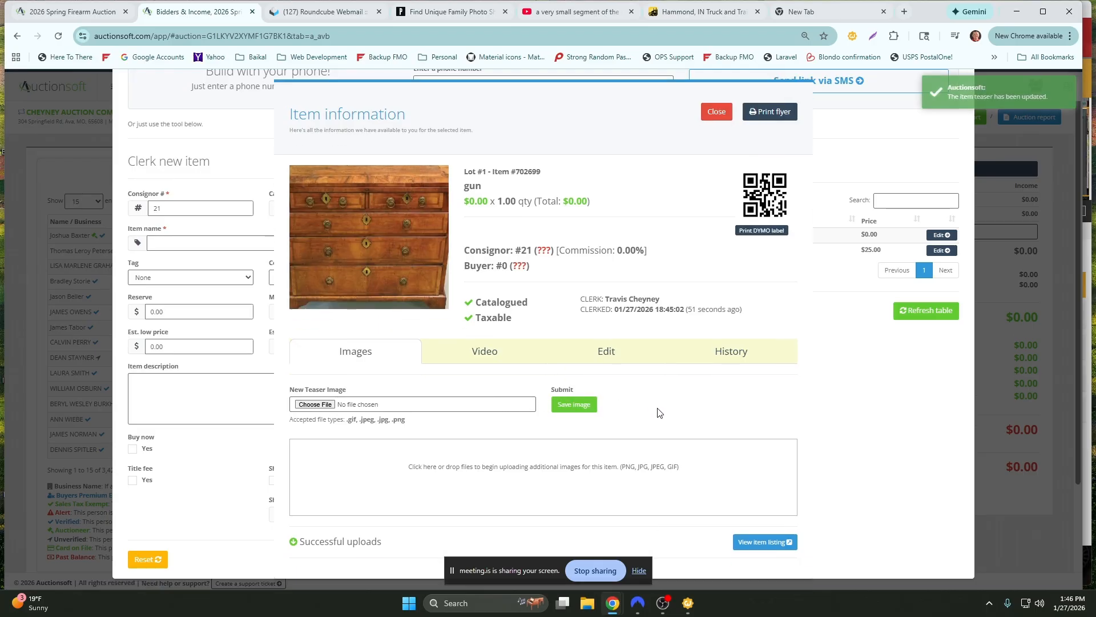
Upload the pictures 1-2, 1-3 and "2 queen ann chair" as additional images for lot 1
click(409, 460)
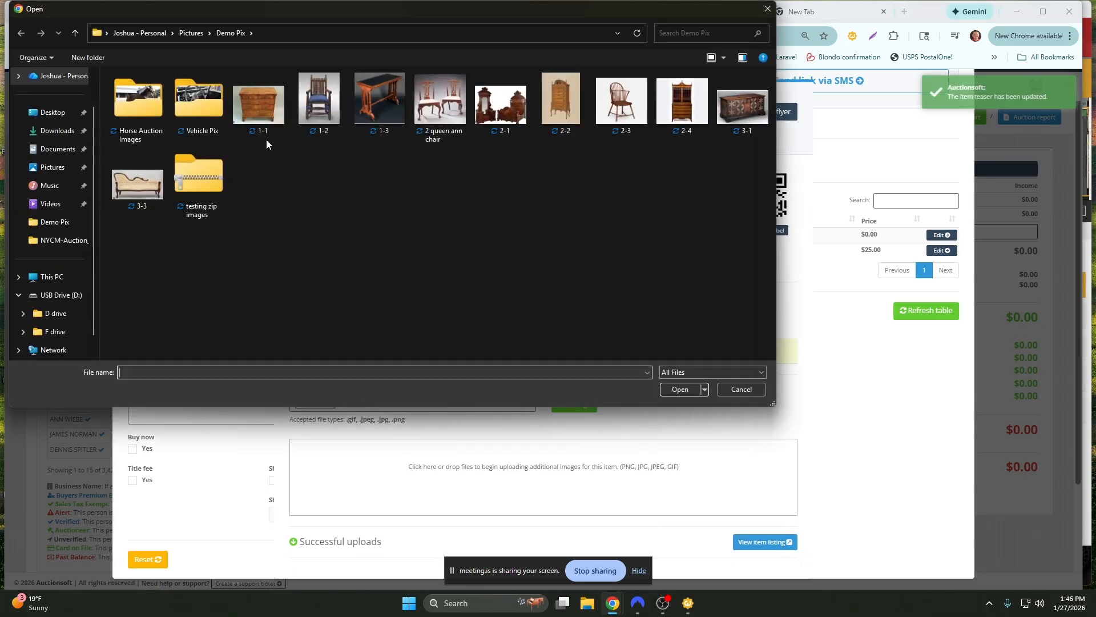
shift+click(314, 113)
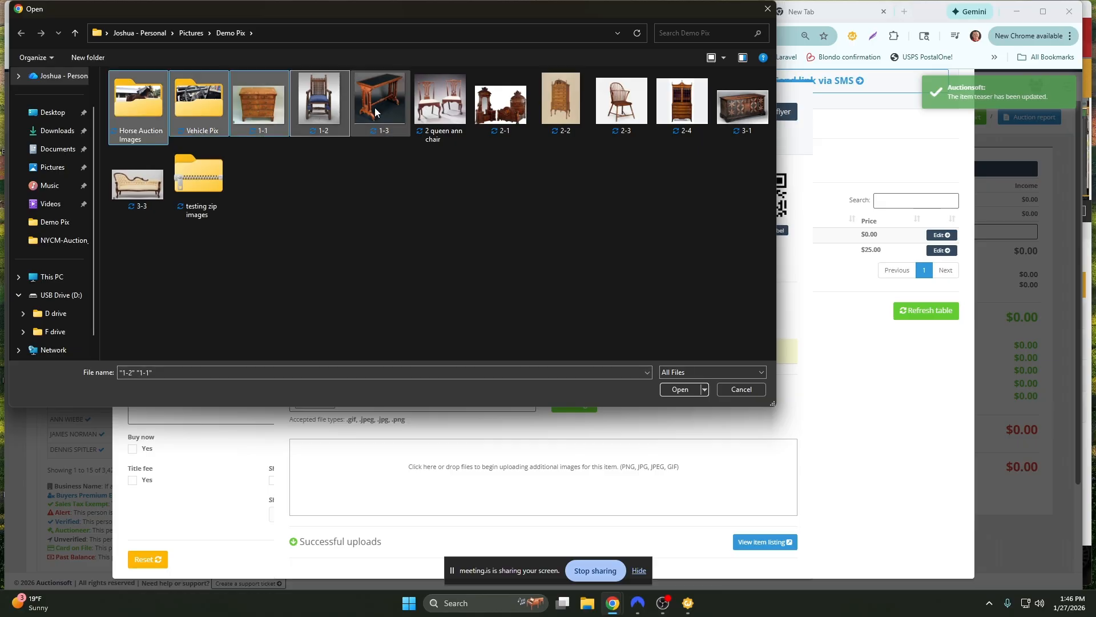
click(307, 108)
shift+click(438, 112)
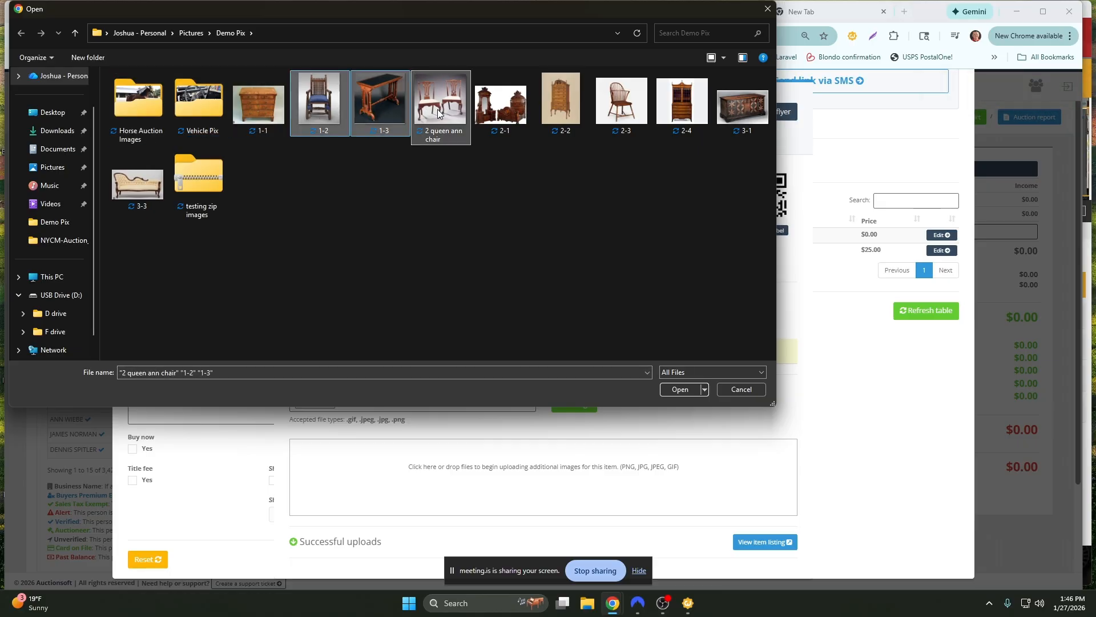
click(680, 389)
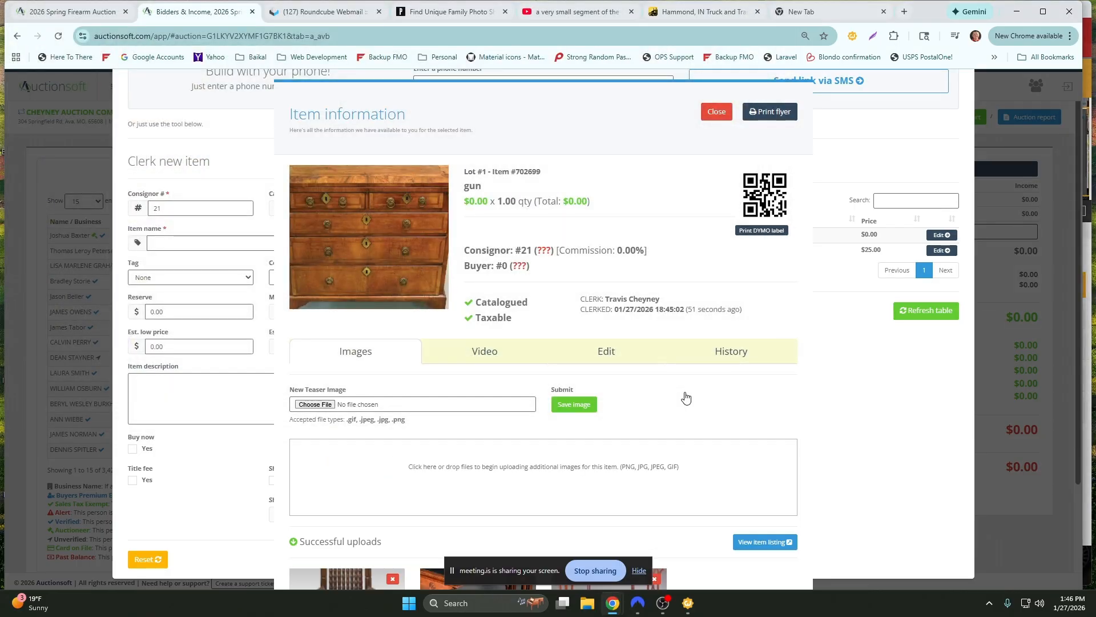
Review lot 1's uploaded images, editable item details and YouTube video option, and close its item information
scroll(684, 399, down, 2)
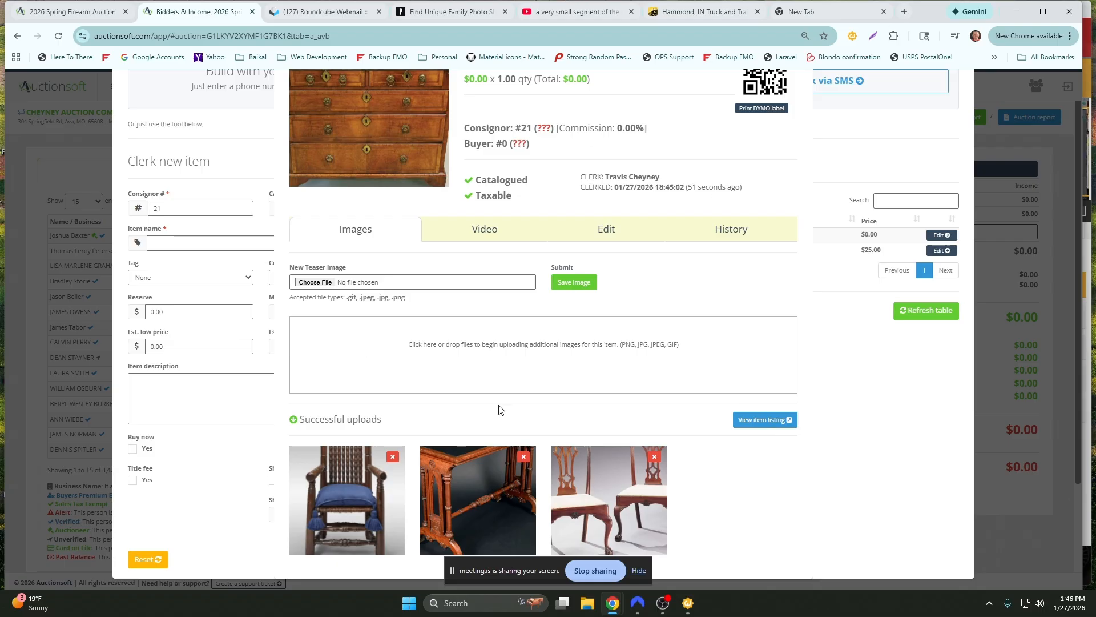
scroll(558, 386, up, 1)
scroll(558, 386, down, 1)
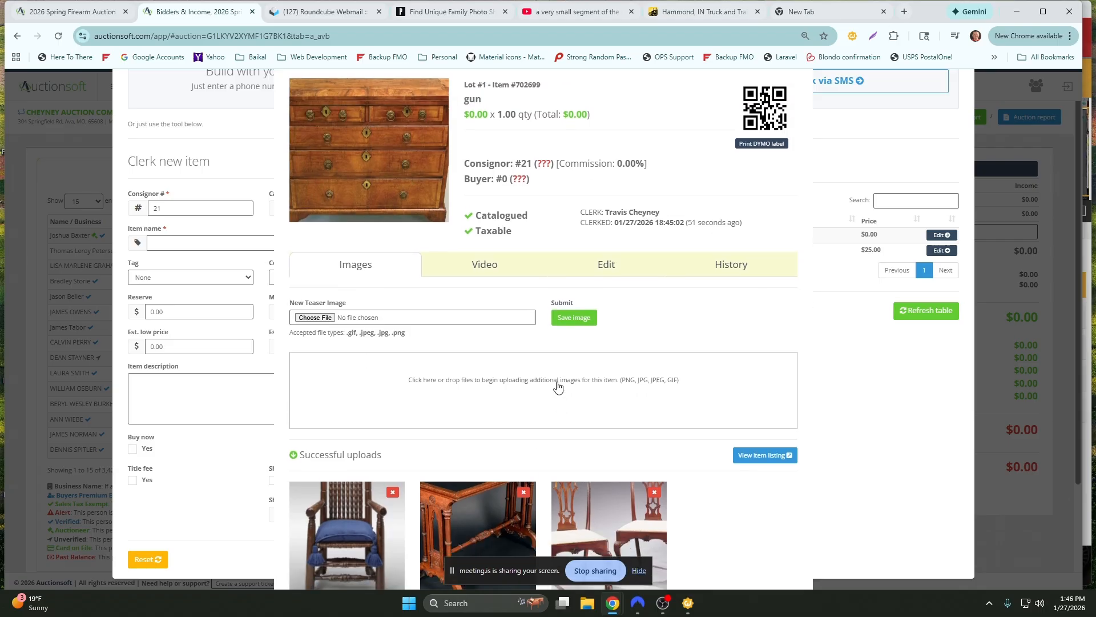
scroll(462, 226, up, 2)
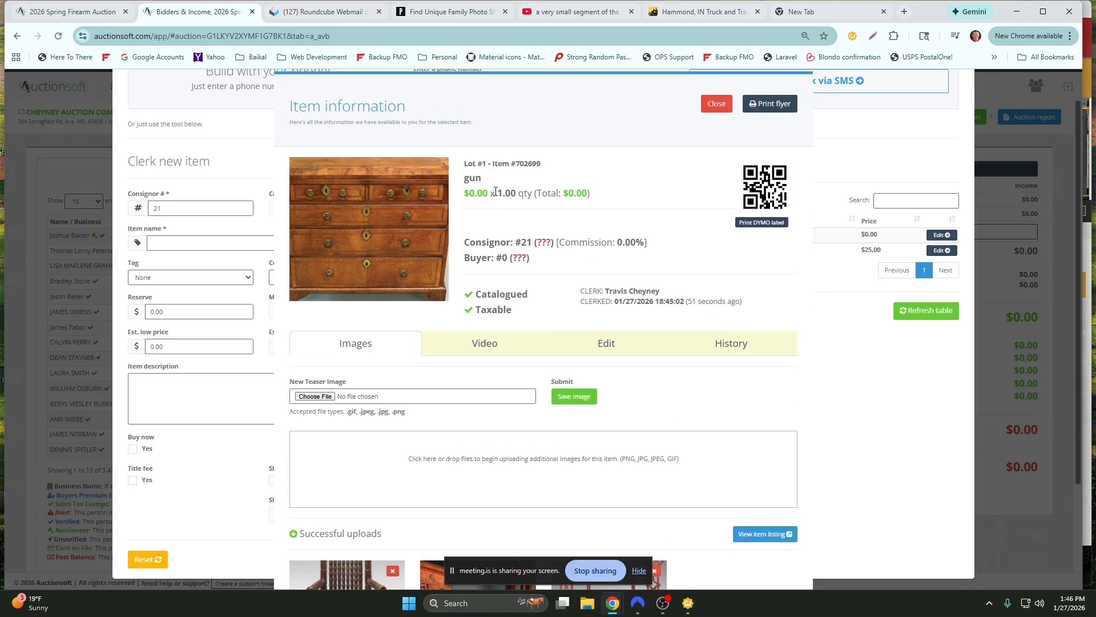
drag(490, 164, 463, 165)
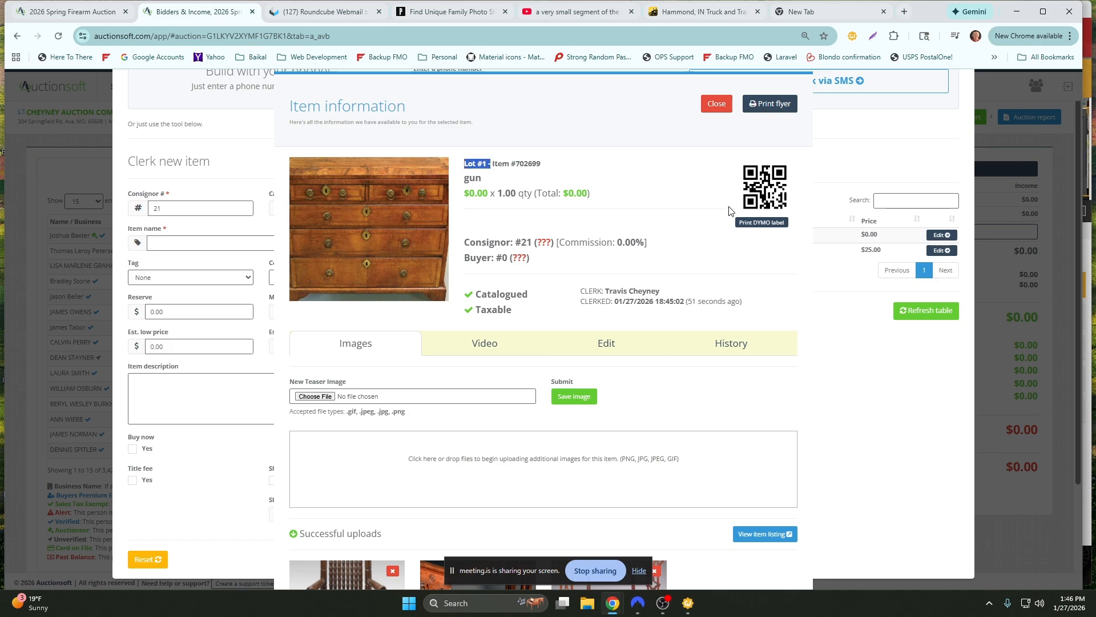
scroll(650, 251, down, 2)
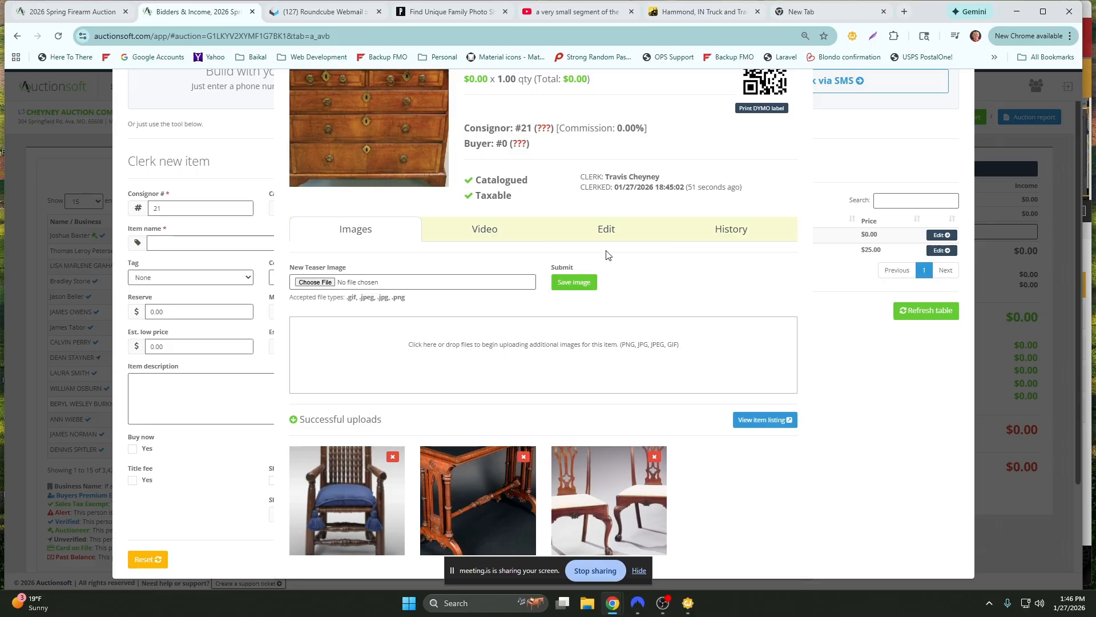
click(590, 235)
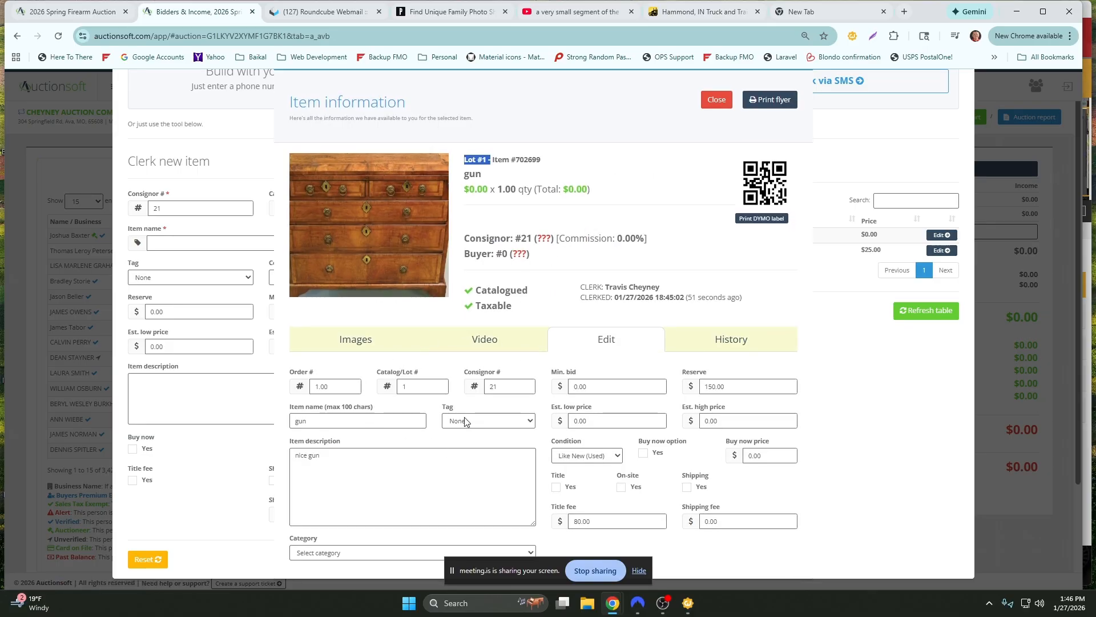
double_click(495, 387)
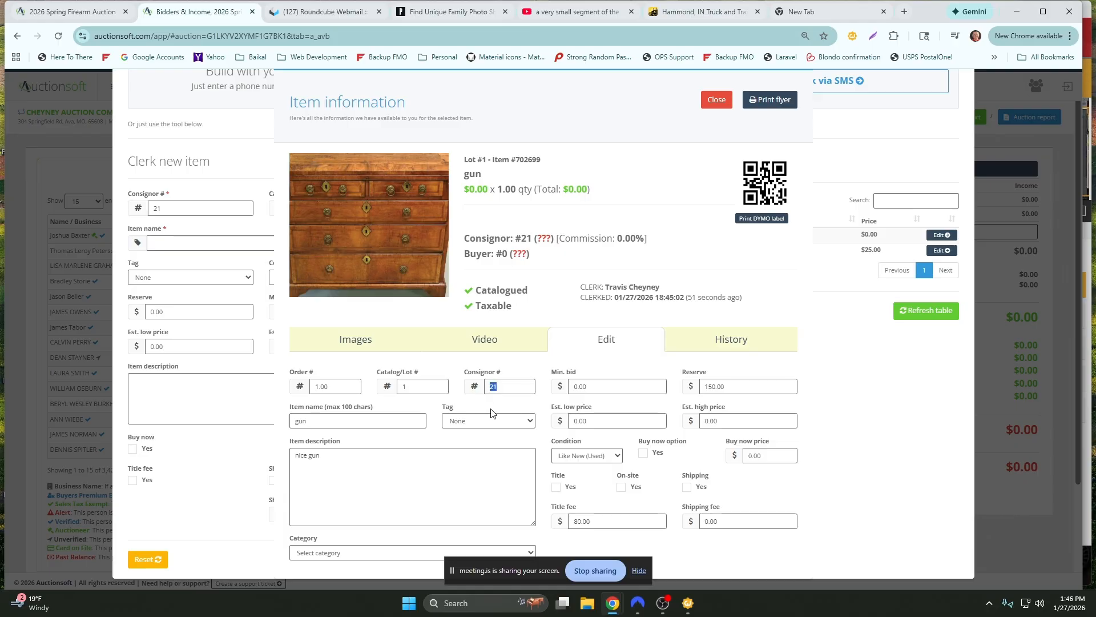
double_click(594, 421)
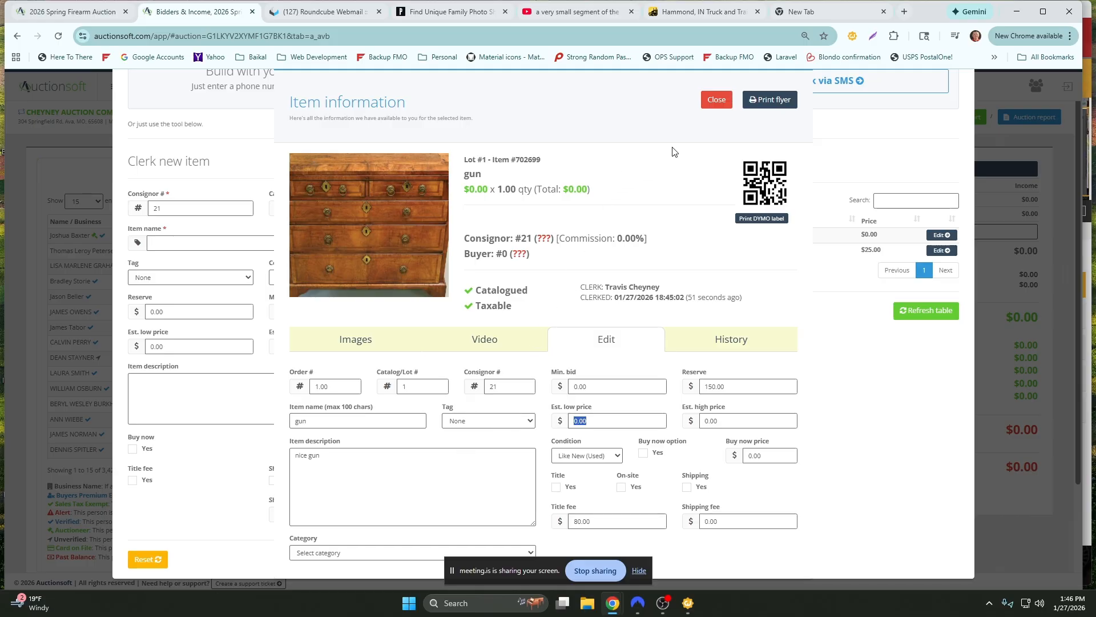
click(485, 342)
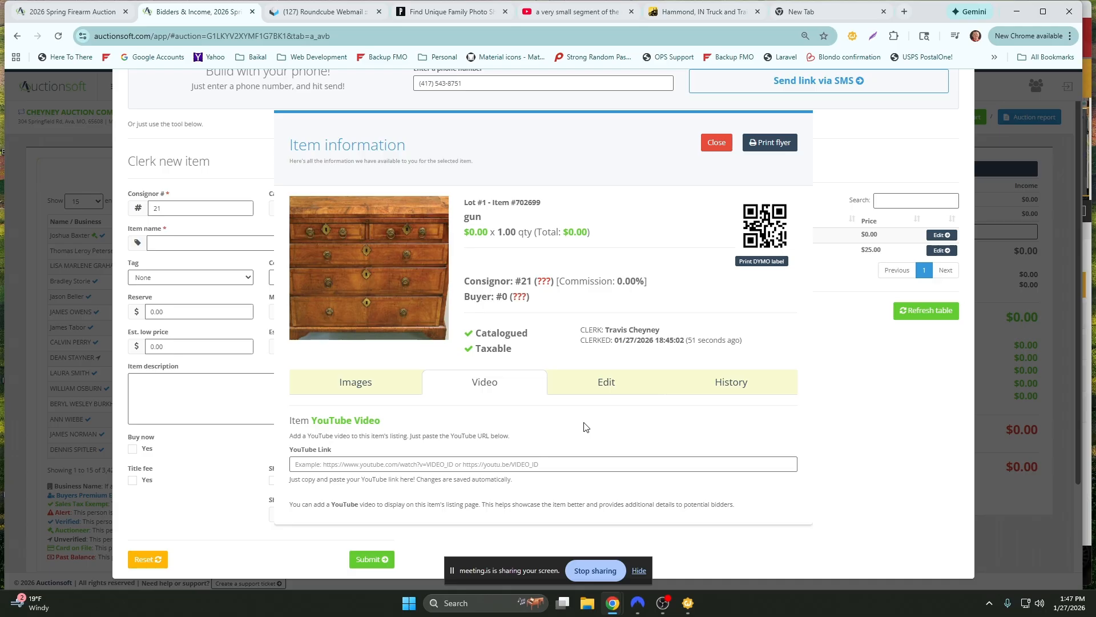
click(716, 143)
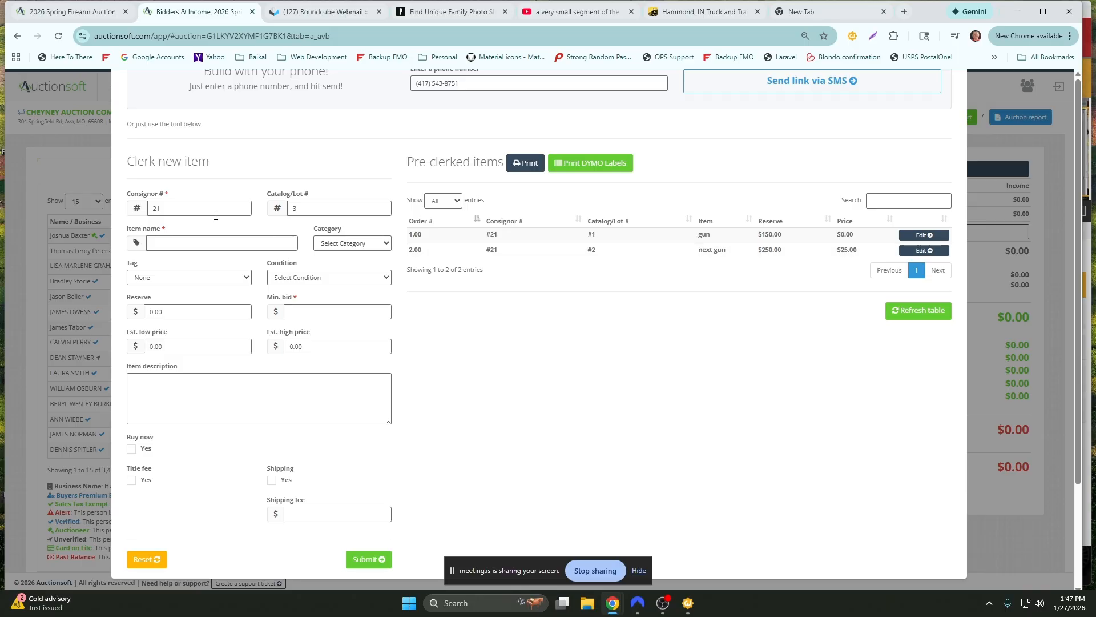
Clerk and submit an item for a different consignor as lot 1A, named "AK 47" with the description "super nice"
drag(165, 208, 133, 210)
text(99)
key(Tab)
drag(305, 209, 277, 211)
text(AK 47)
click(204, 379)
click(366, 558)
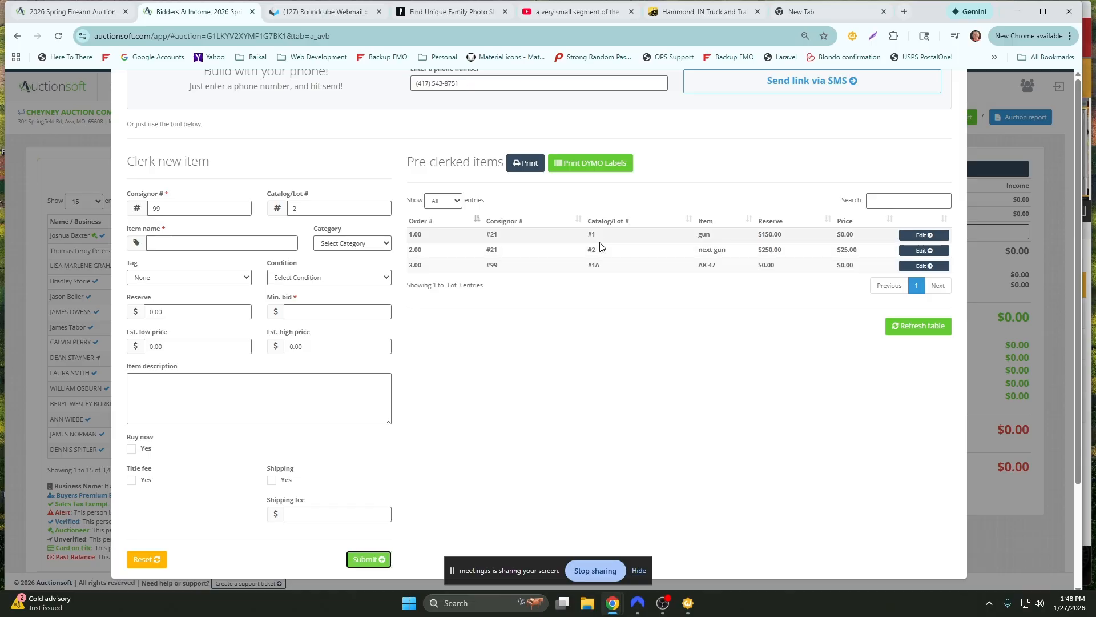
Set the order number of lot 1A (AK 47) to 1.50, close its item information and reload the pre-clerk catalog
click(923, 266)
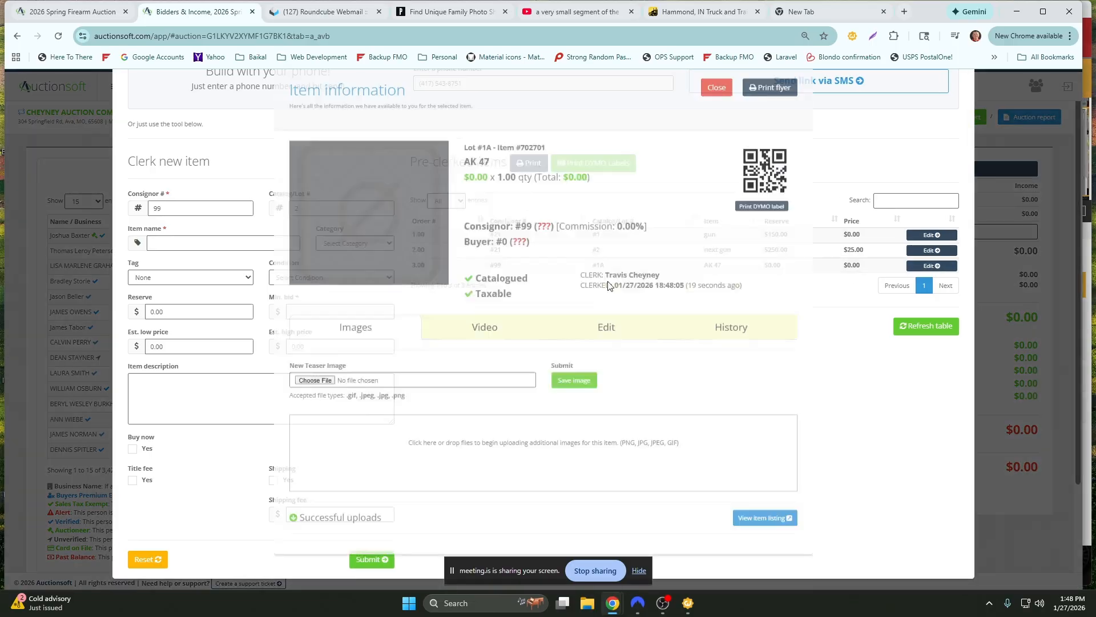
click(602, 383)
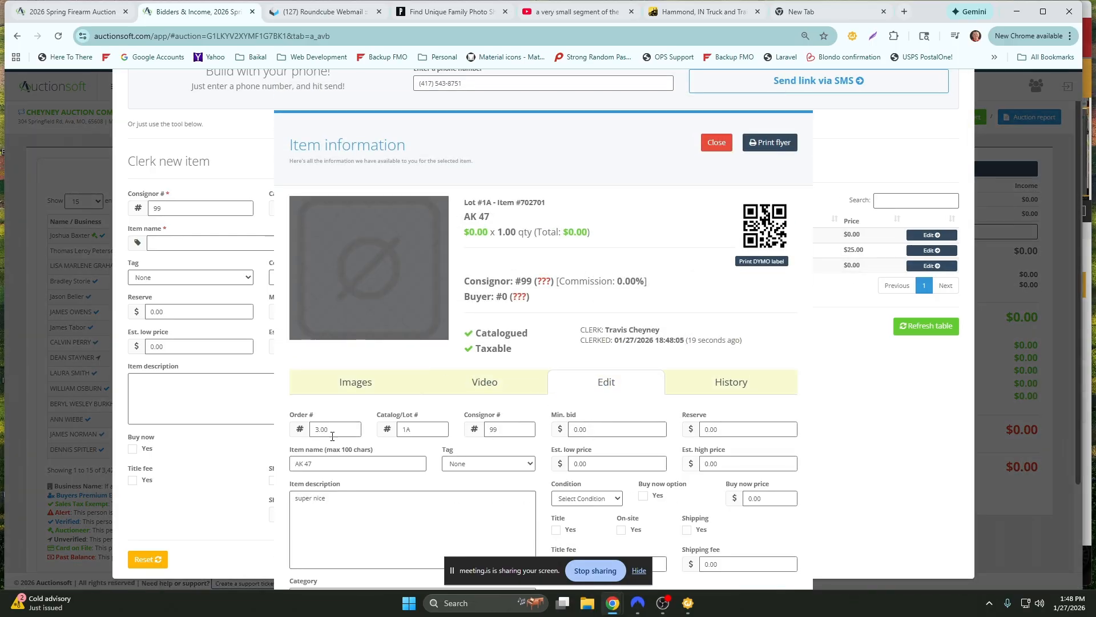
double_click(317, 429)
text(1.50)
click(716, 142)
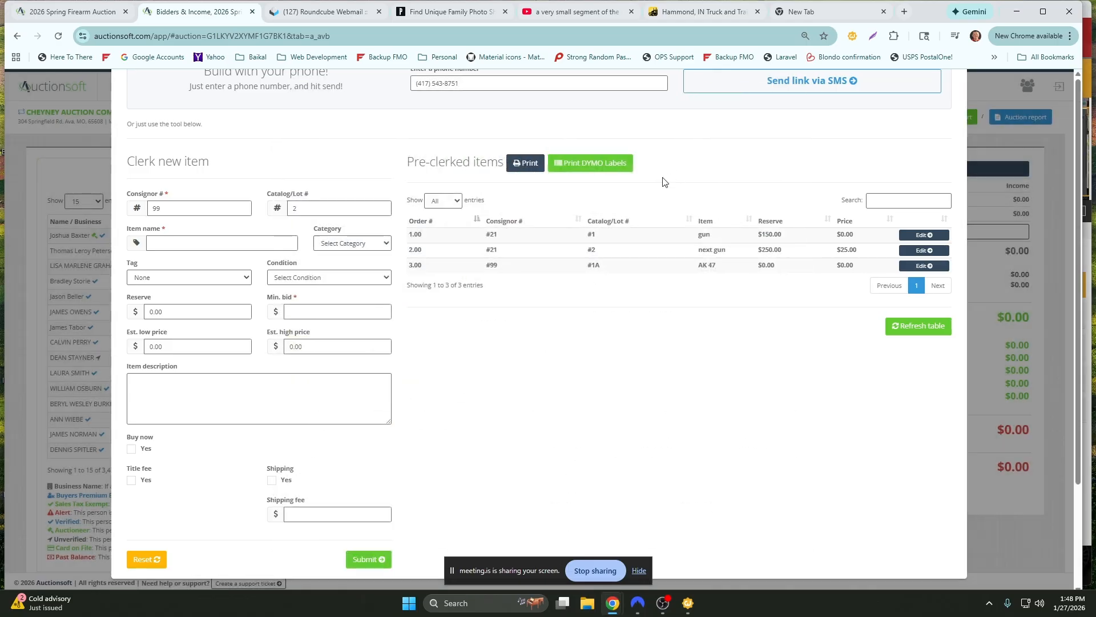
click(59, 38)
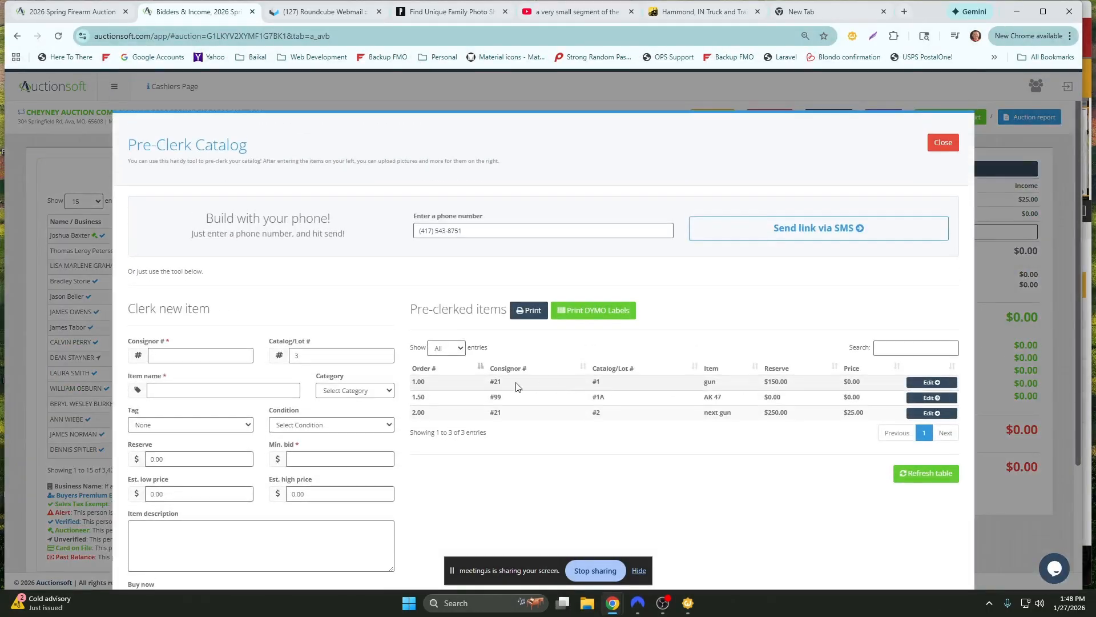
Check lot 1A's catalog and order numbers against the neighbouring lots in the pre-clerked items table
scroll(593, 355, down, 1)
drag(607, 284, 585, 286)
drag(438, 284, 411, 286)
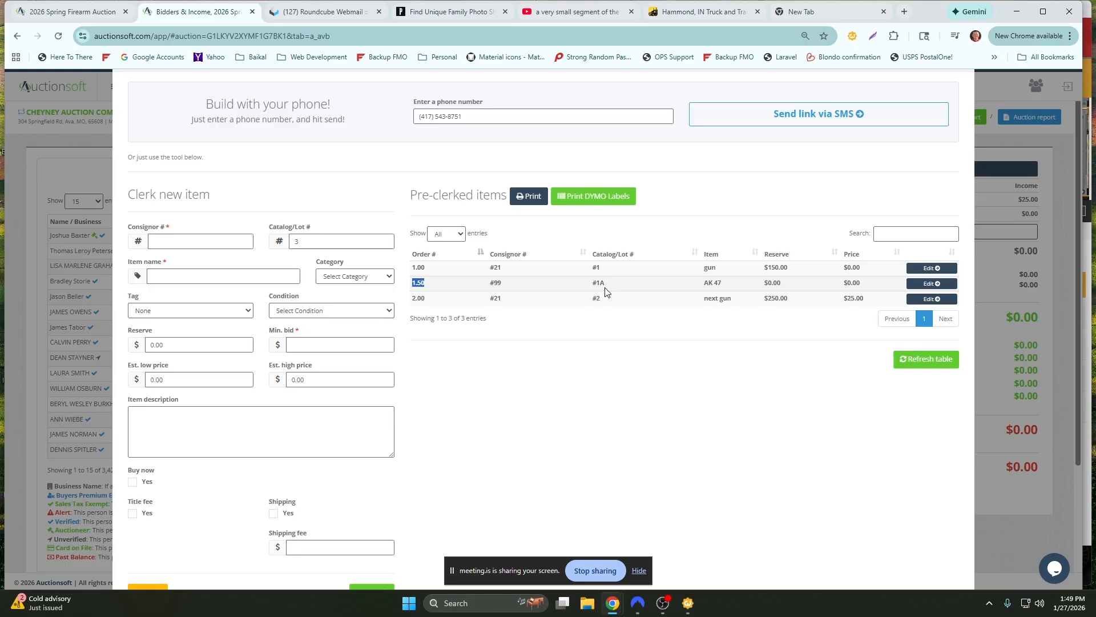
click(416, 382)
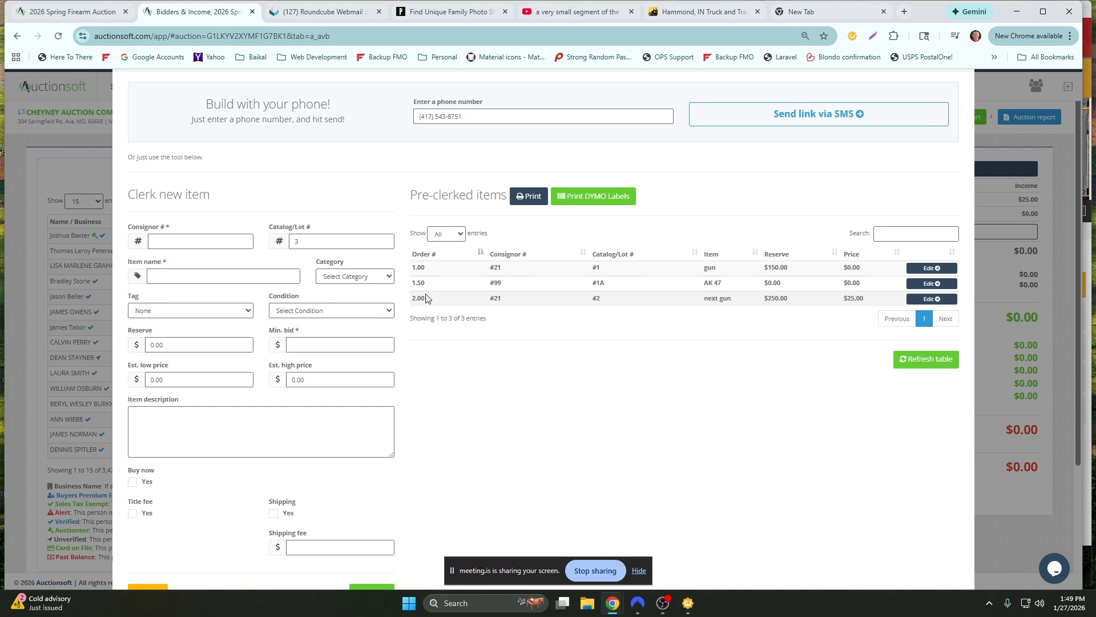
scroll(416, 301, up, 1)
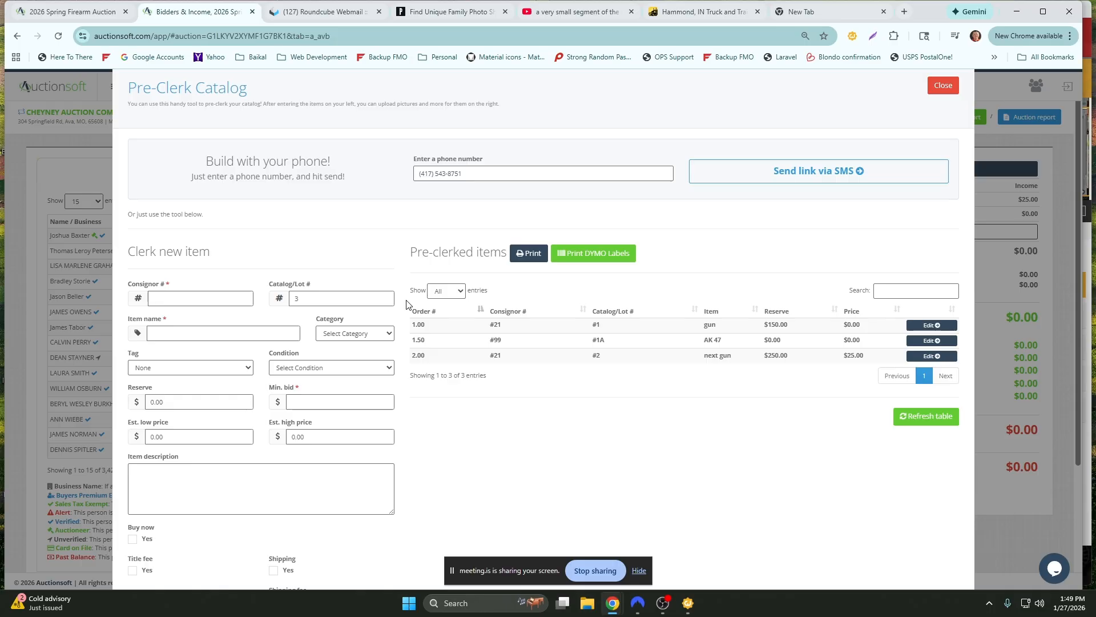
scroll(406, 303, up, 1)
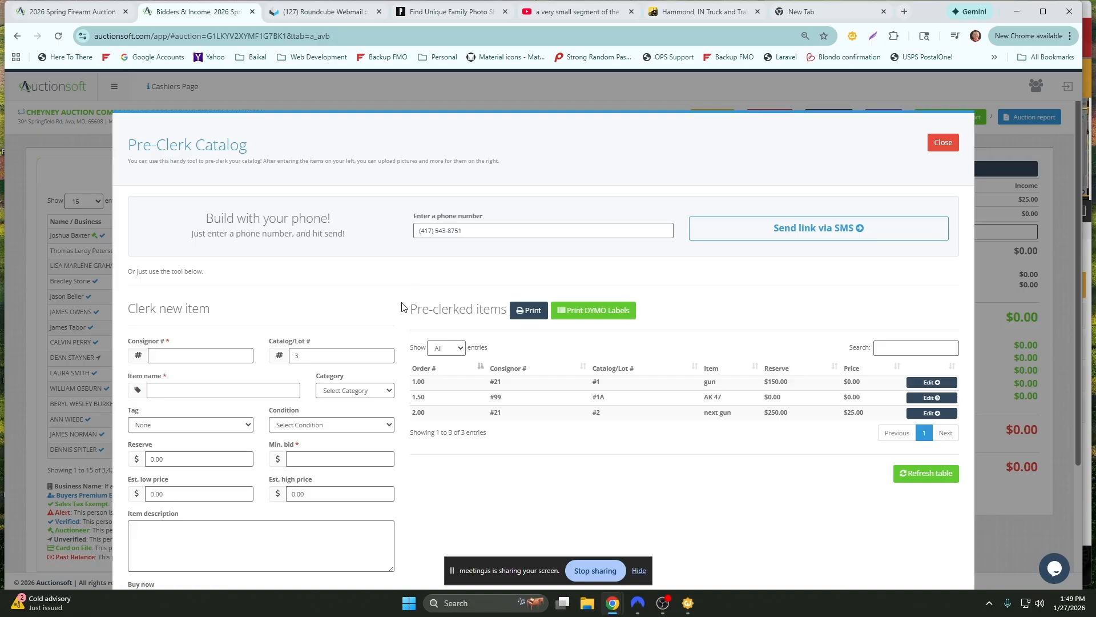
scroll(402, 308, down, 2)
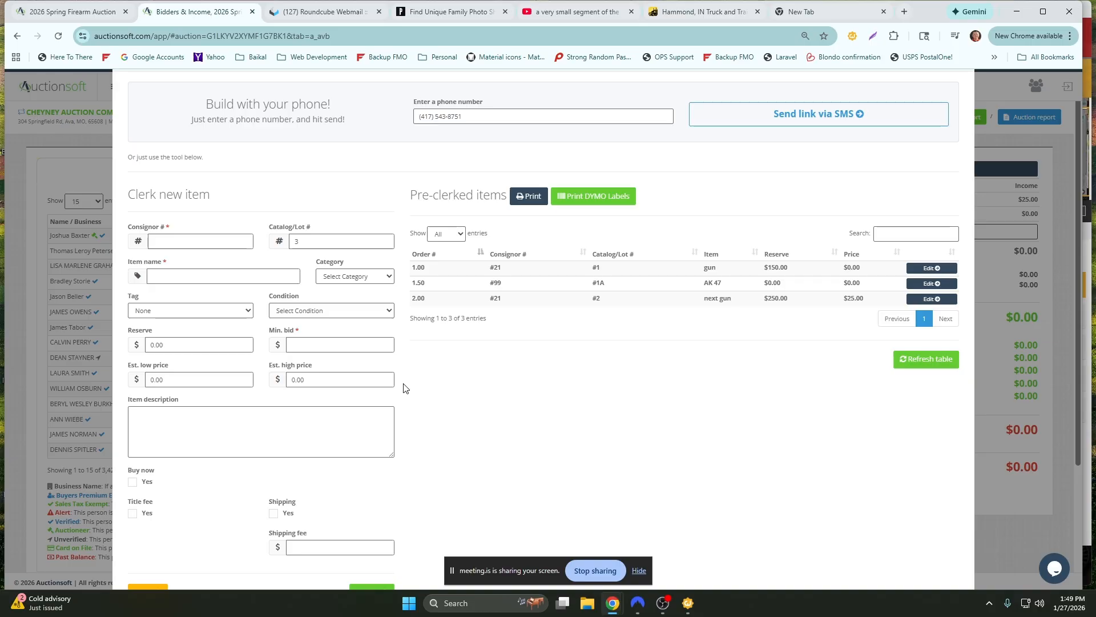
scroll(404, 388, up, 1)
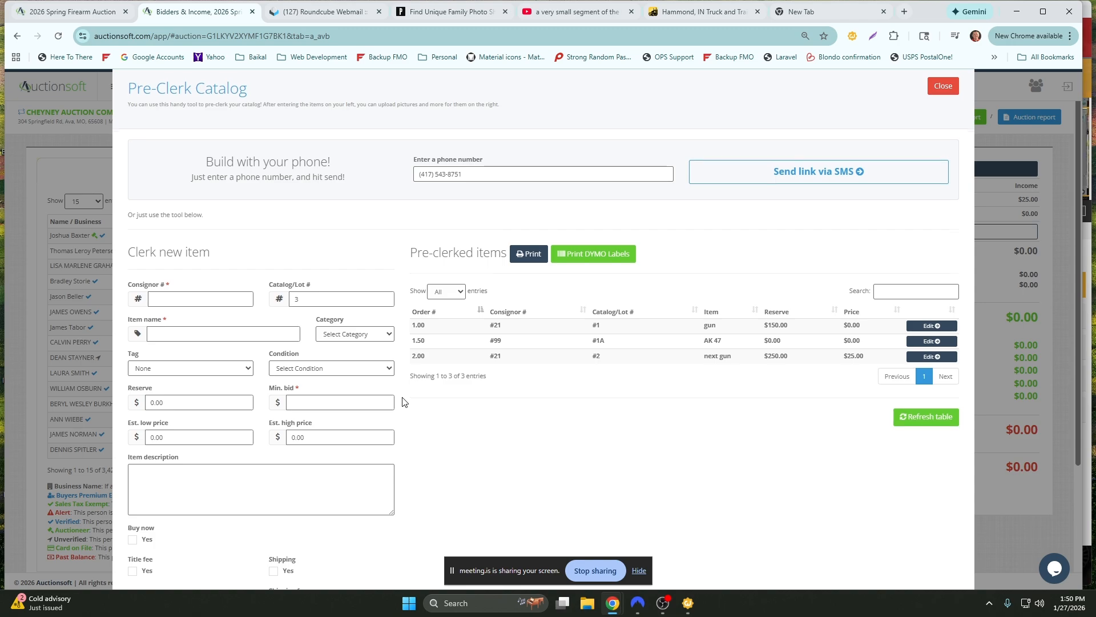
Examine the phone number and SMS link option for building the catalog by phone, along with the clerking form
scroll(417, 343, up, 1)
drag(474, 230, 408, 242)
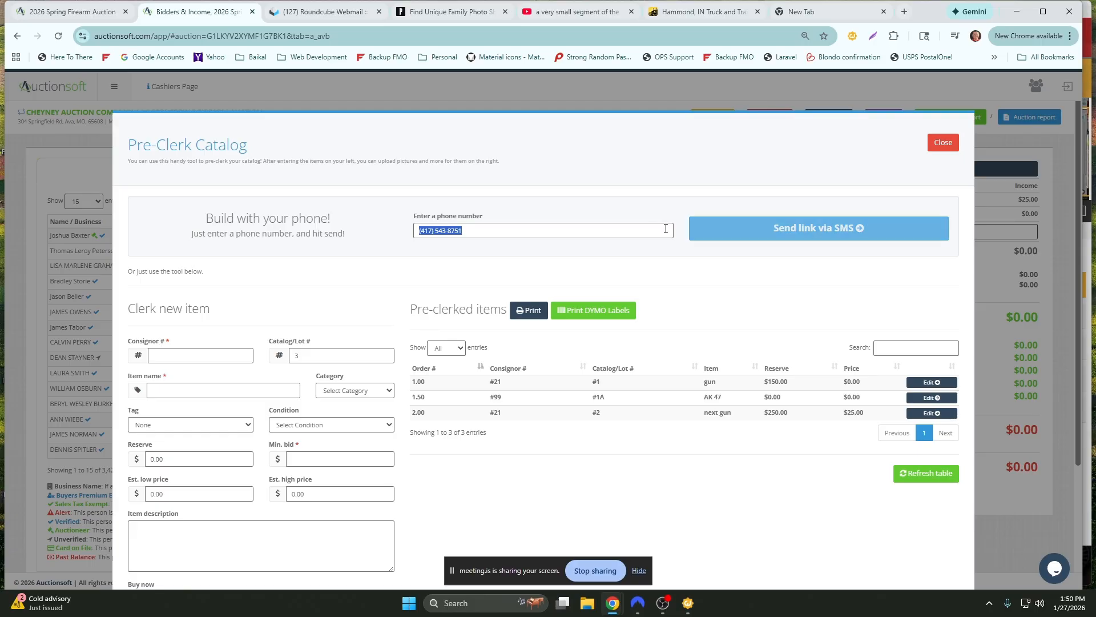
scroll(491, 309, down, 3)
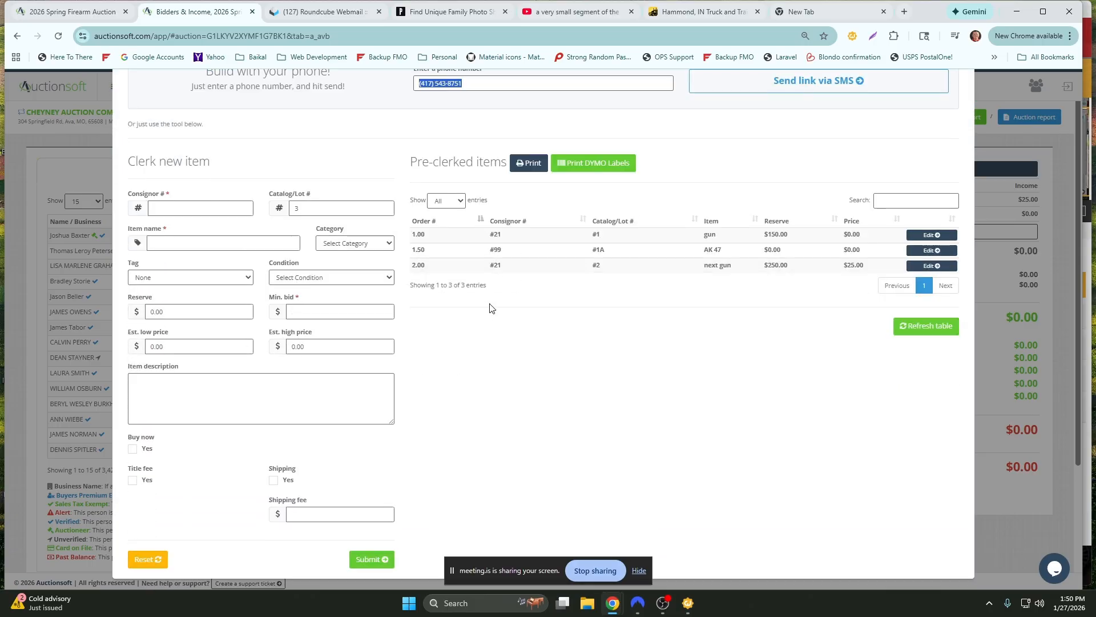
scroll(459, 100, up, 2)
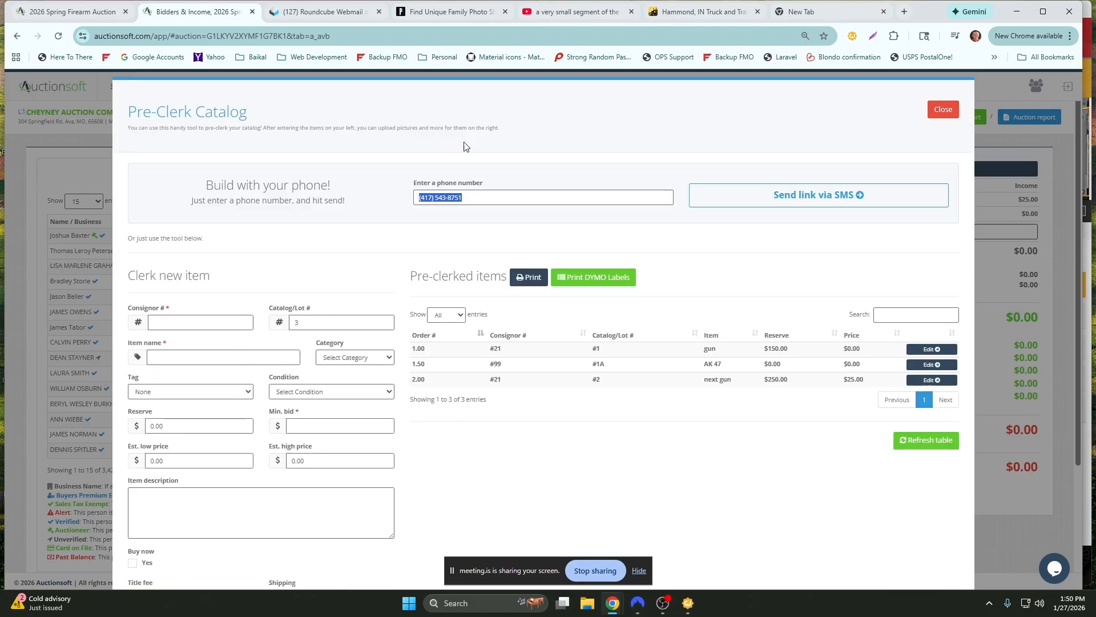
click(473, 199)
drag(472, 199, 383, 203)
scroll(457, 257, down, 1)
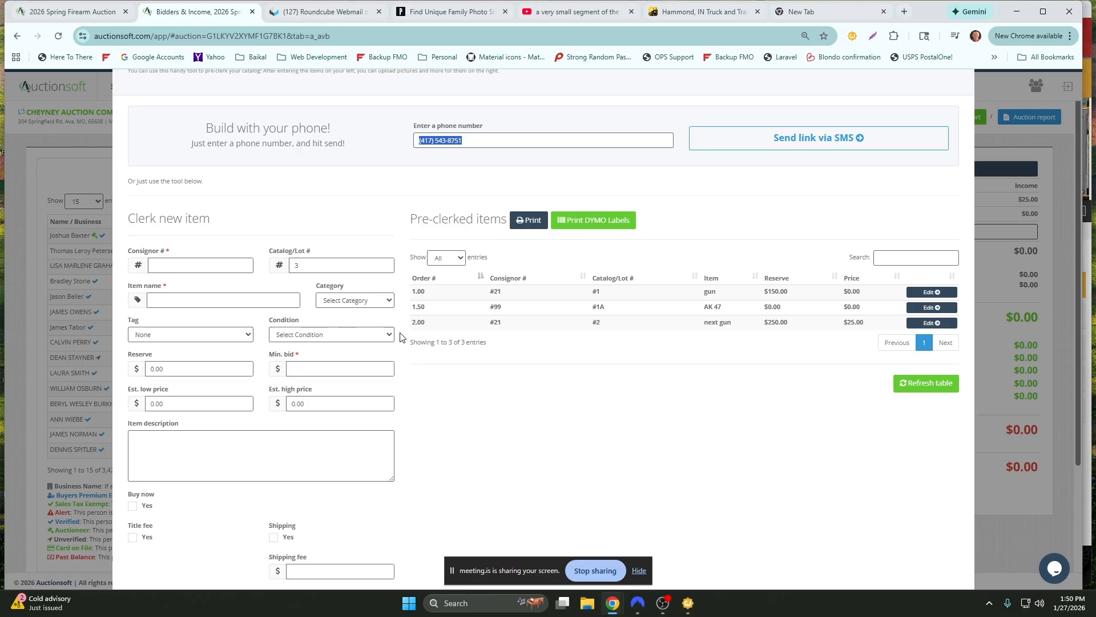
scroll(401, 337, down, 1)
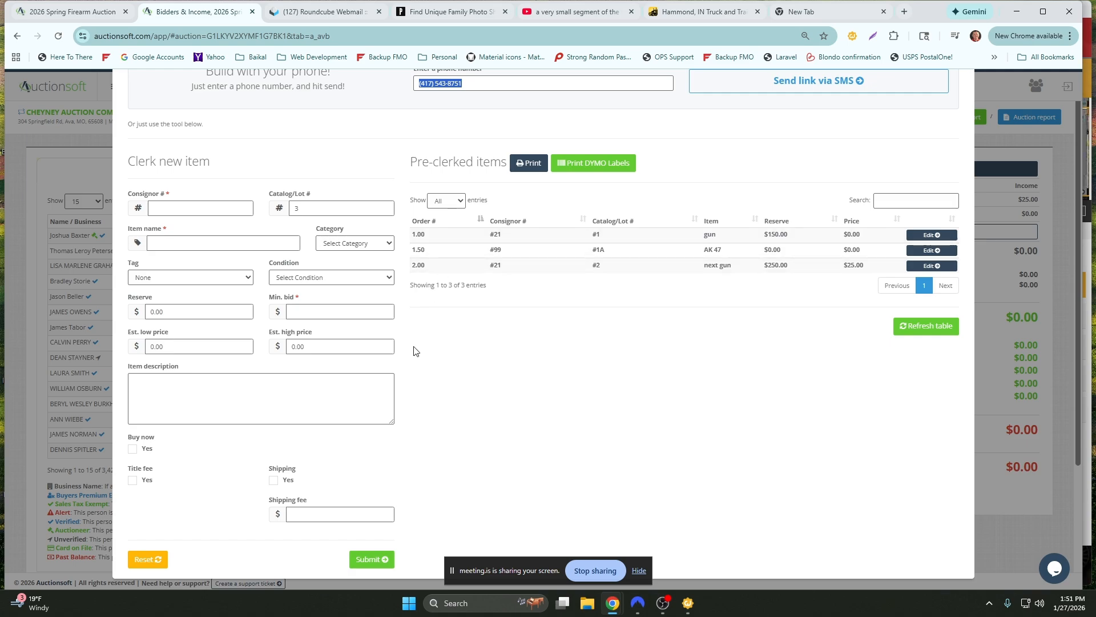
Preview the printout of the pre-clerked items, cancel printing and close the Pre-Clerk Catalog
scroll(414, 350, up, 1)
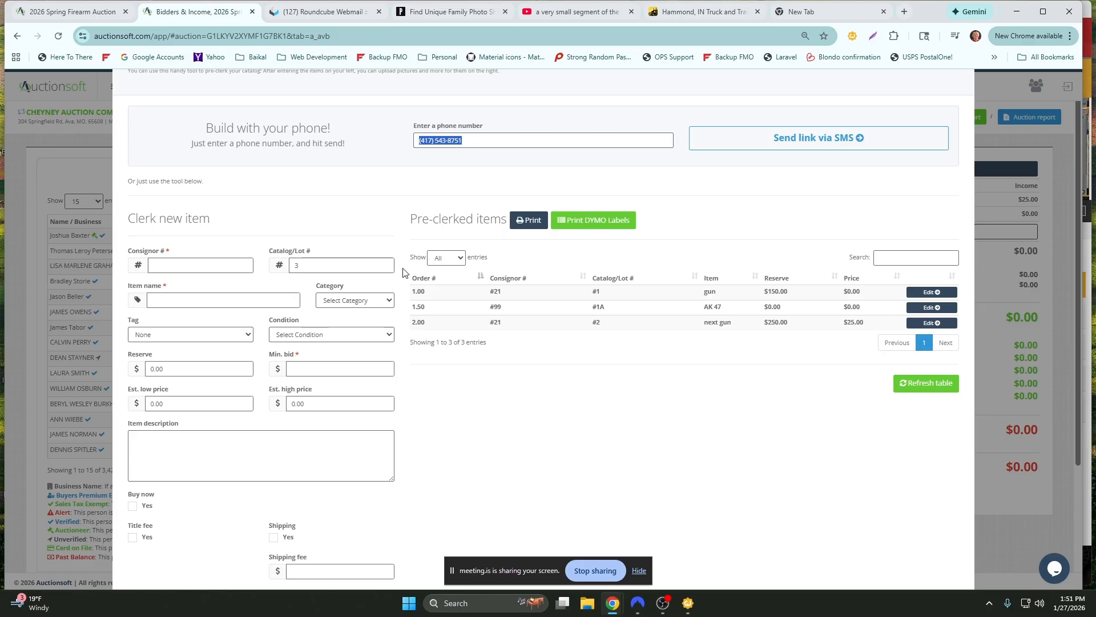
click(531, 221)
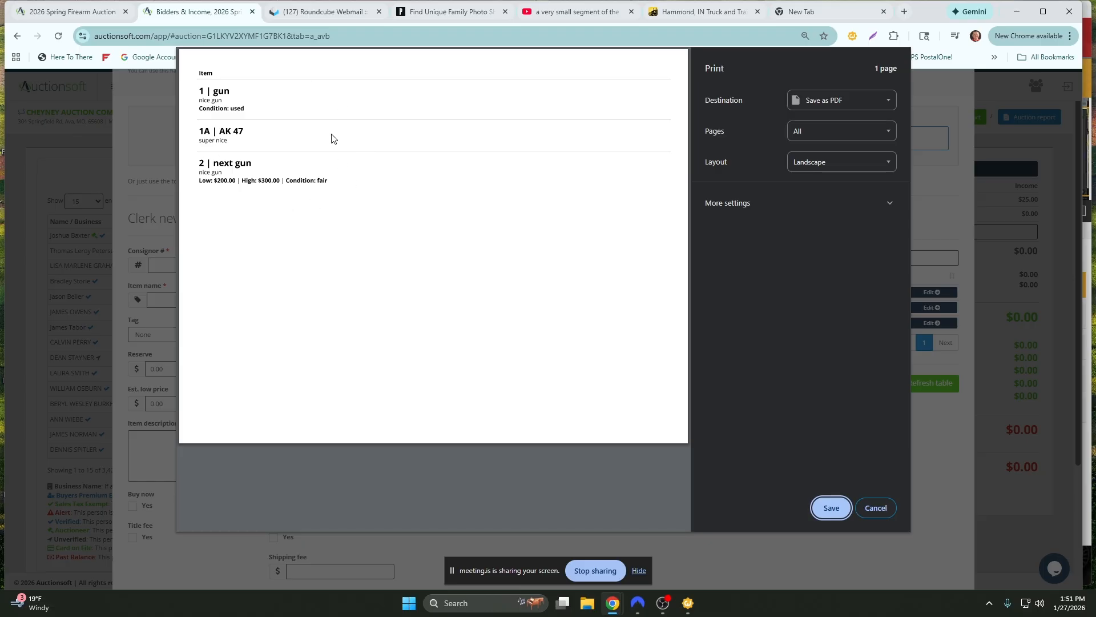
click(875, 509)
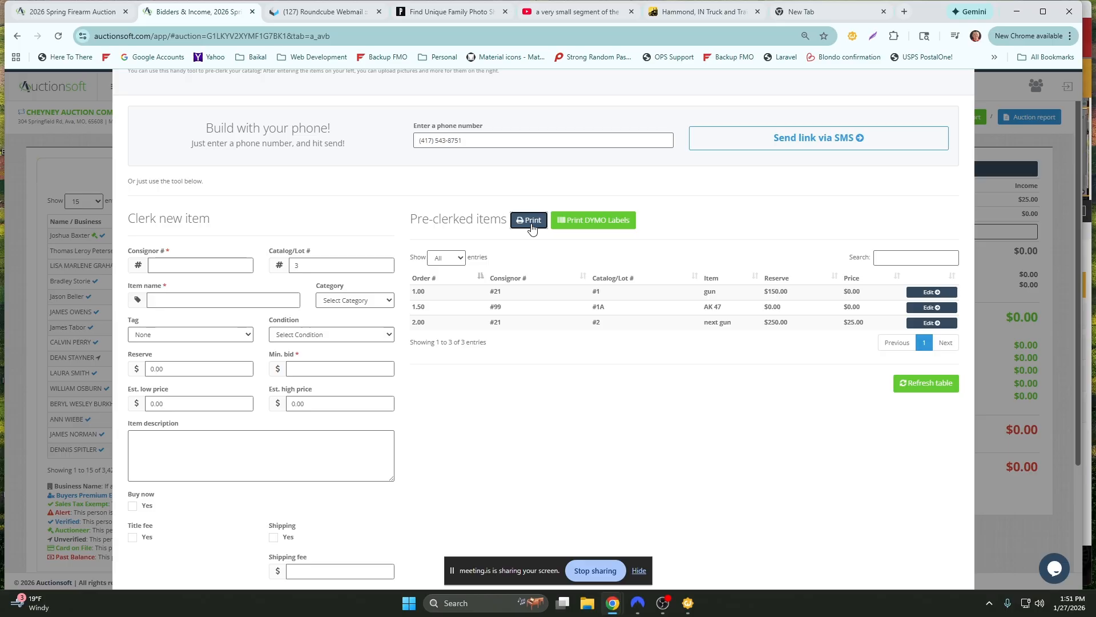
scroll(519, 208, up, 3)
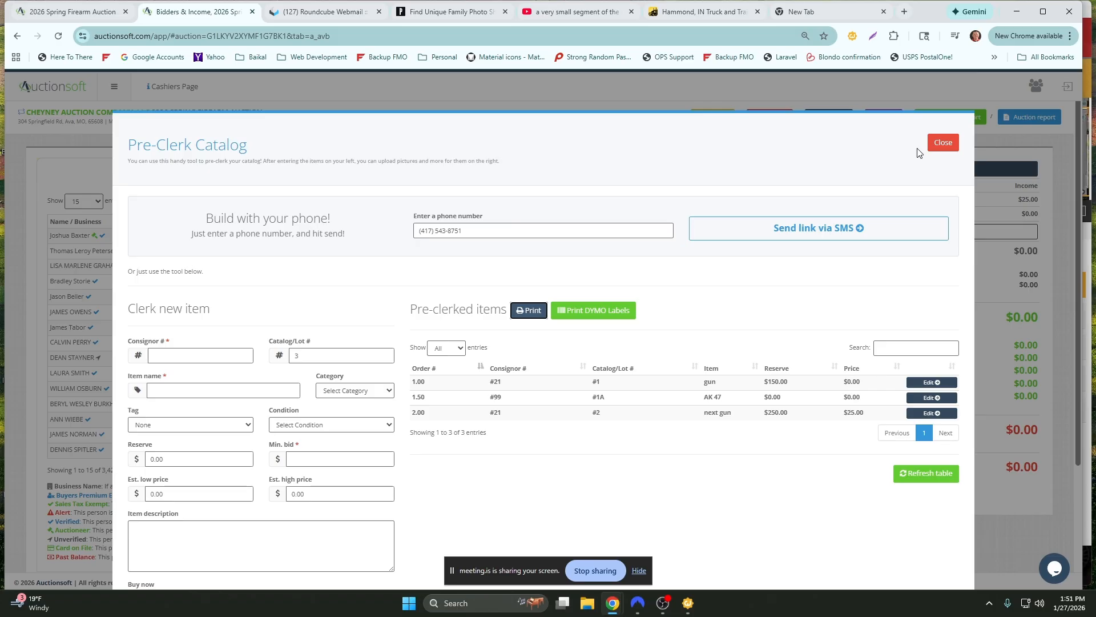
click(942, 142)
scroll(704, 137, up, 10)
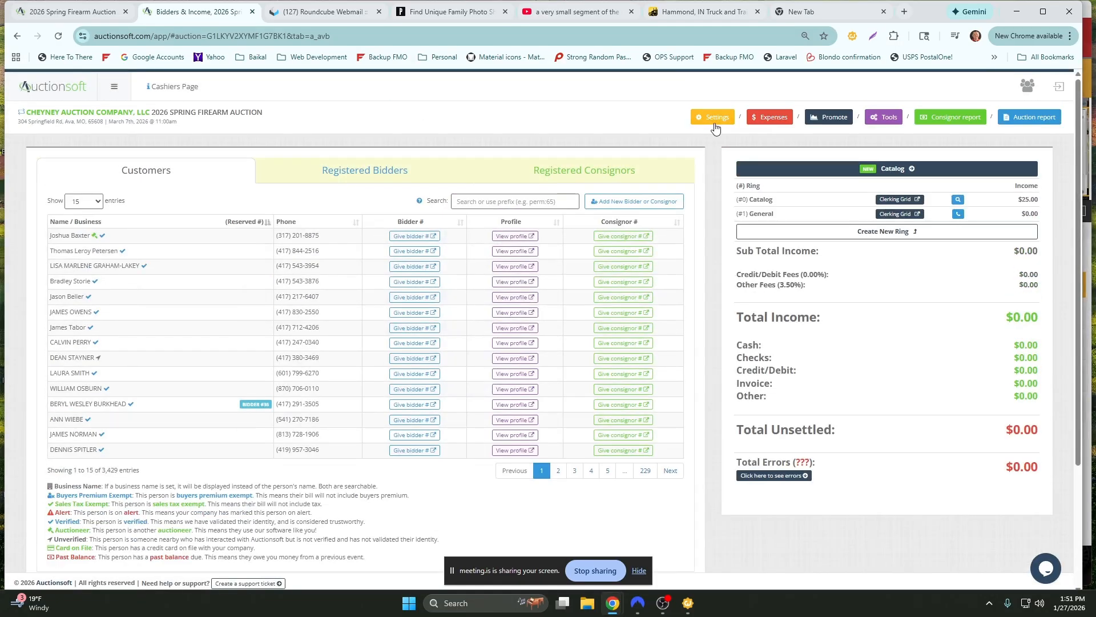
Open the auction settings and check the Catalog Public Print option of the live auction
click(714, 117)
scroll(438, 217, down, 9)
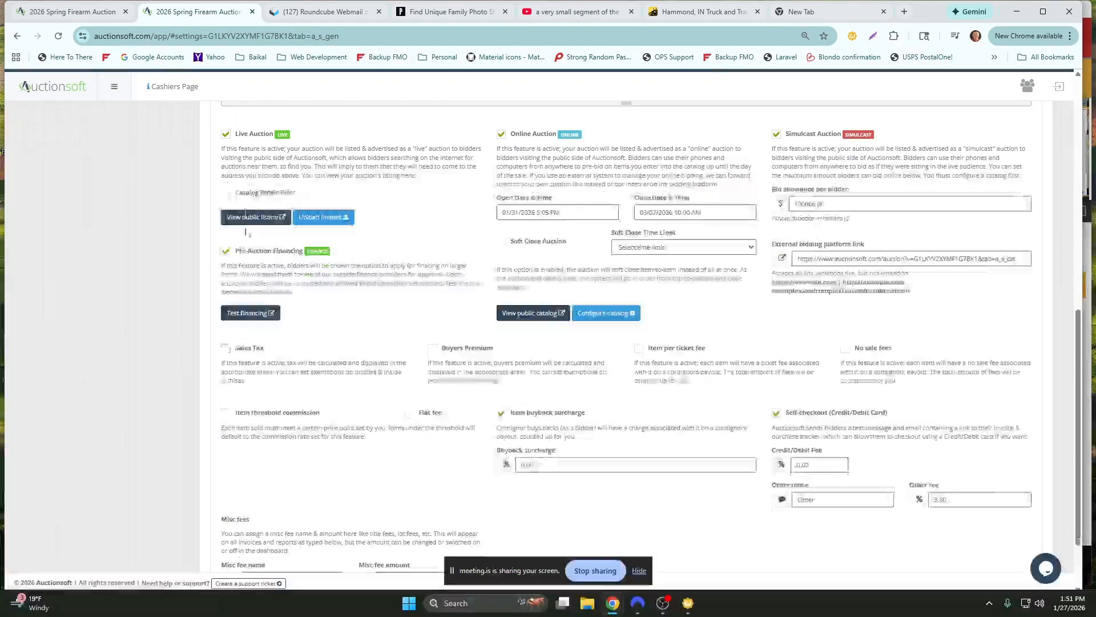
triple_click(239, 194)
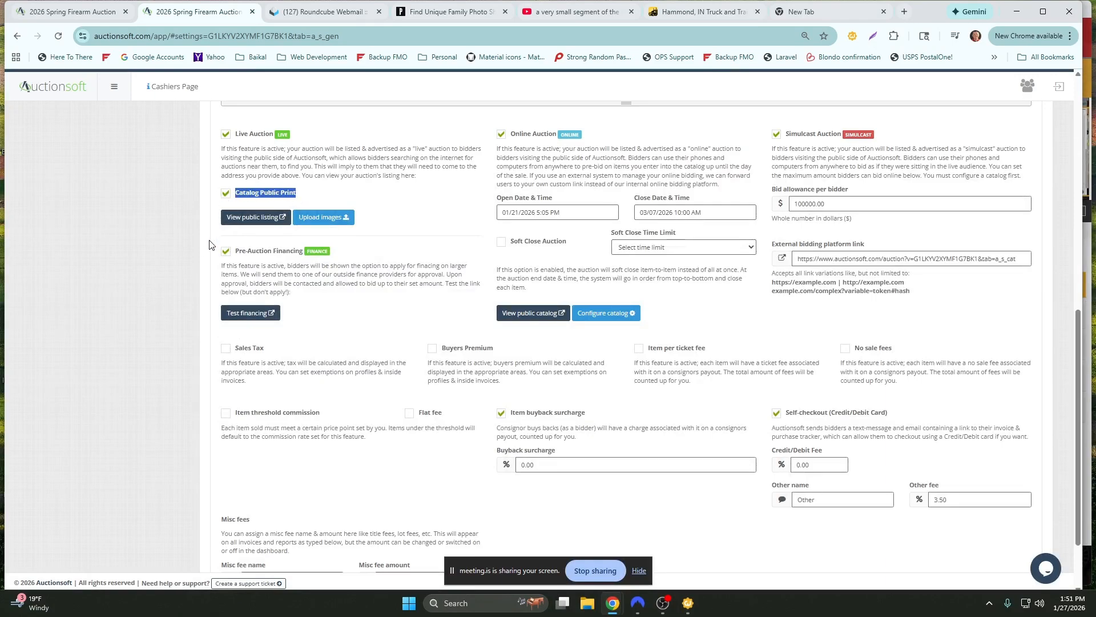
scroll(210, 244, up, 10)
Find the 2026 Spring Firearm Auction on the public Auctionsoft home page and open its listing
click(84, 12)
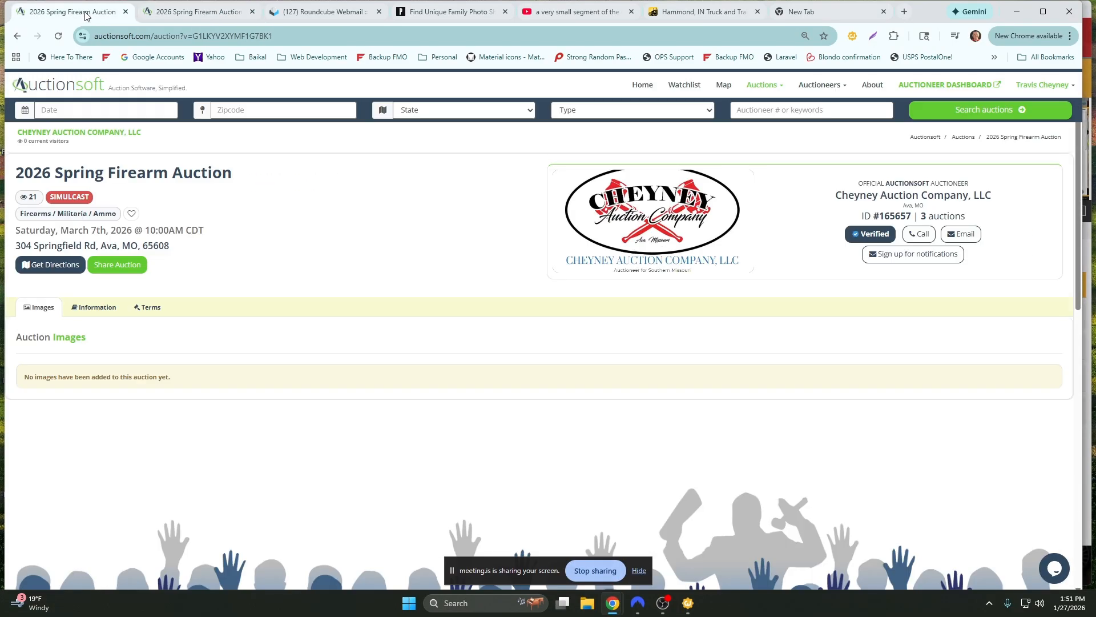
click(18, 85)
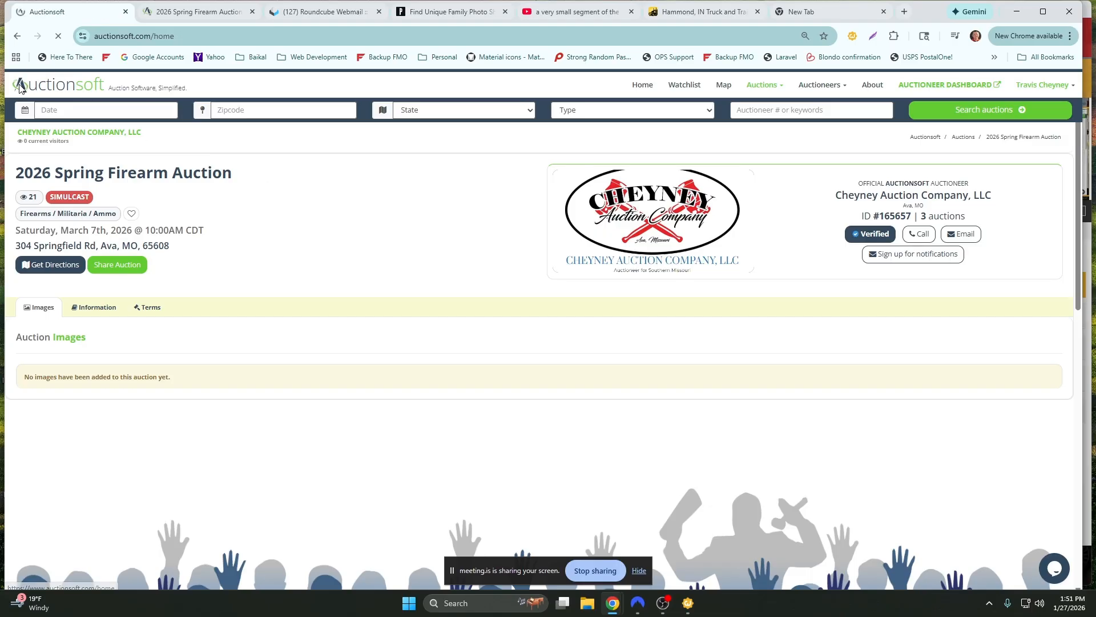
scroll(155, 247, down, 2)
scroll(156, 247, down, 18)
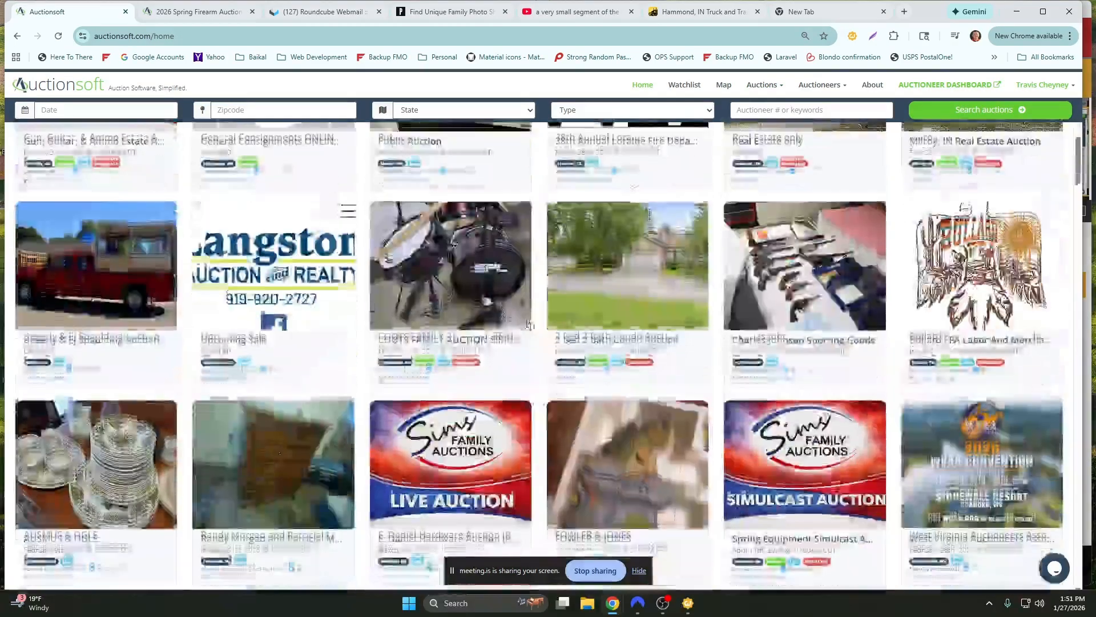
scroll(137, 342, down, 3)
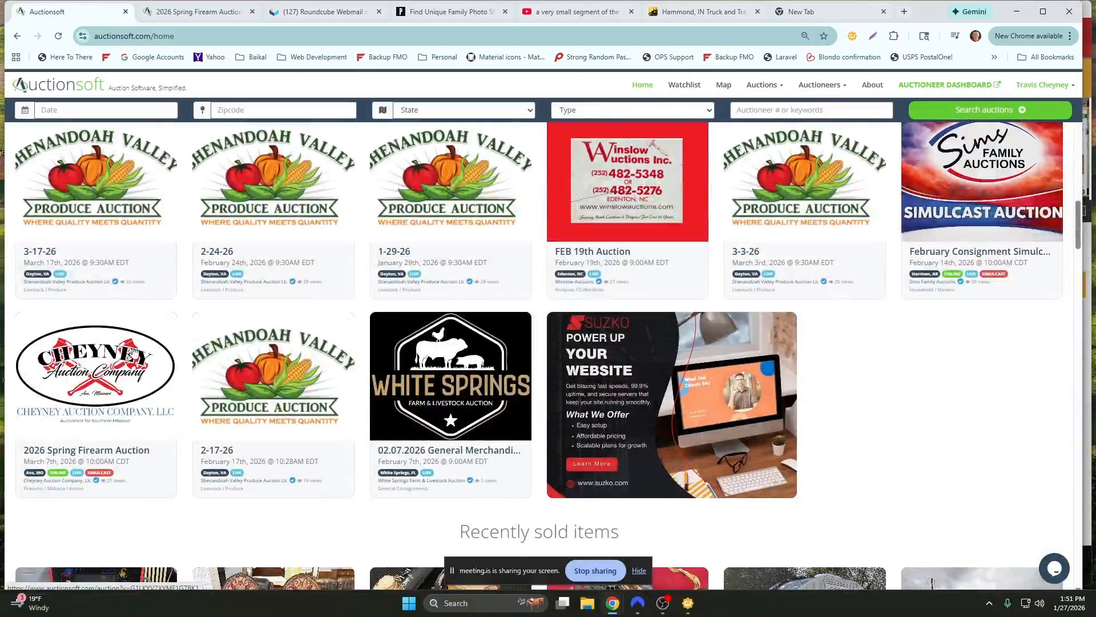
click(133, 351)
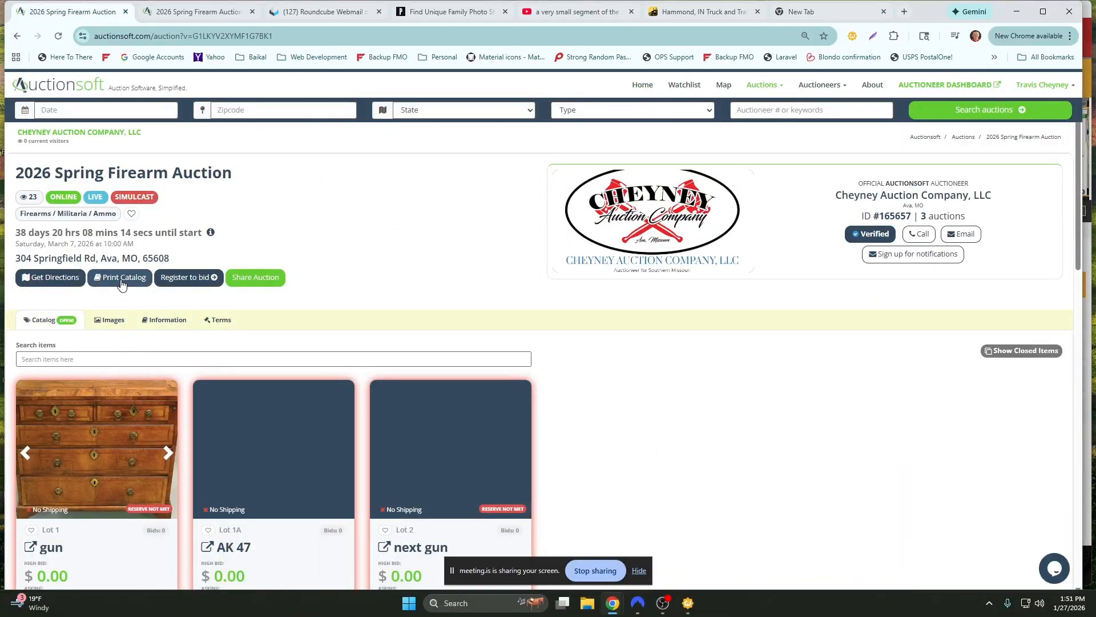
Preview the public catalog printout, cancel printing and look over the listed lots
click(122, 284)
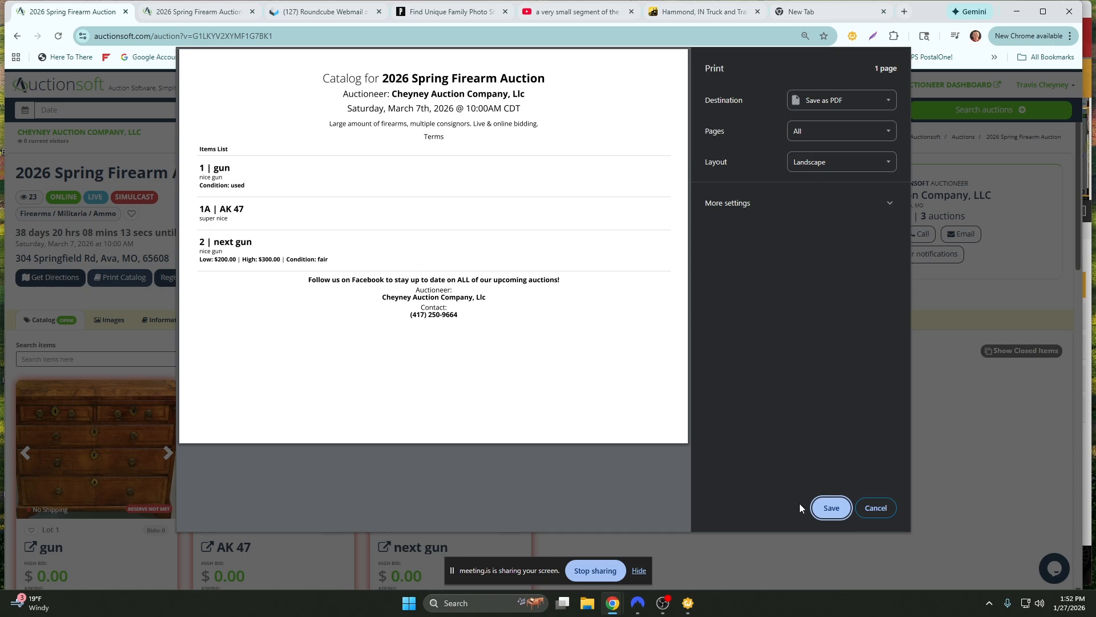
click(876, 508)
scroll(413, 443, down, 2)
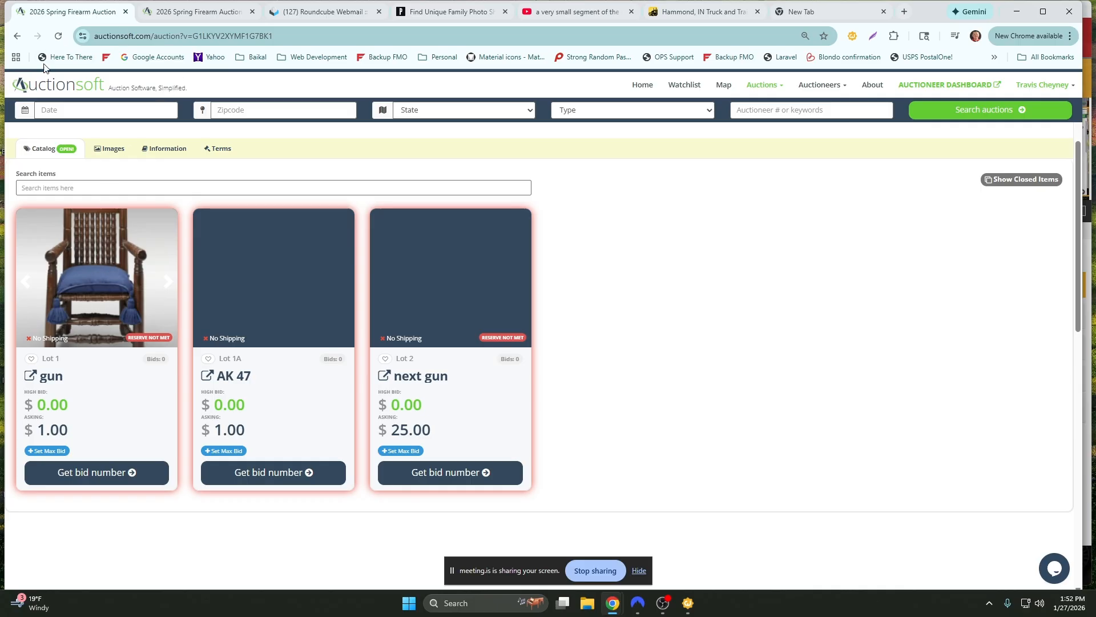
Return to the public home page and open the Credit Union Repossessed vehicle auction to view its catalog
click(30, 82)
scroll(274, 348, down, 2)
scroll(428, 330, down, 2)
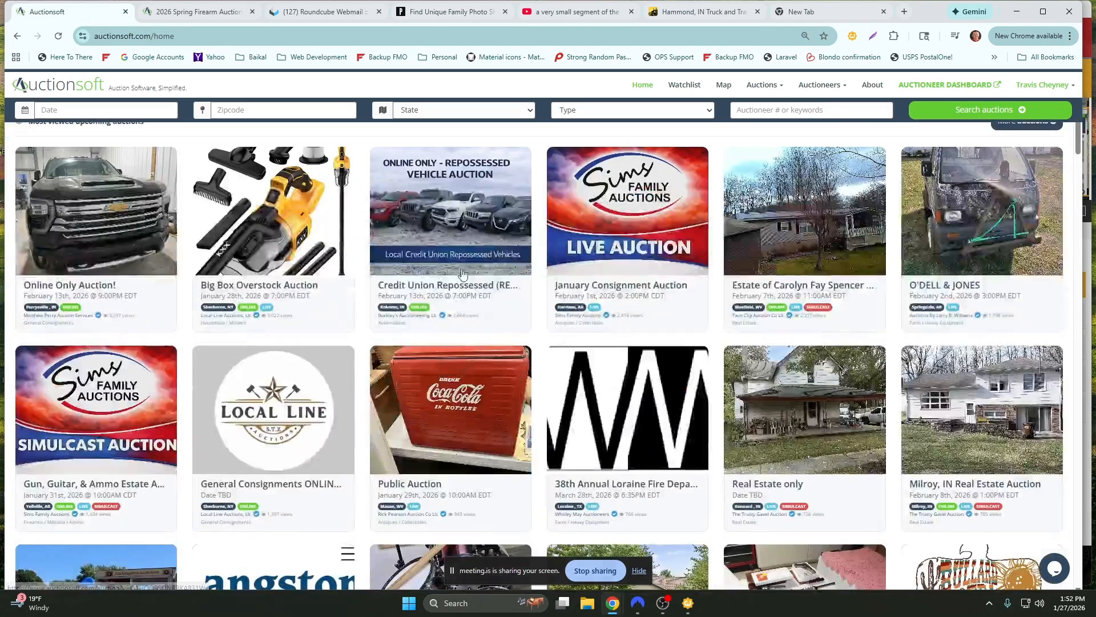
click(462, 229)
scroll(379, 210, down, 2)
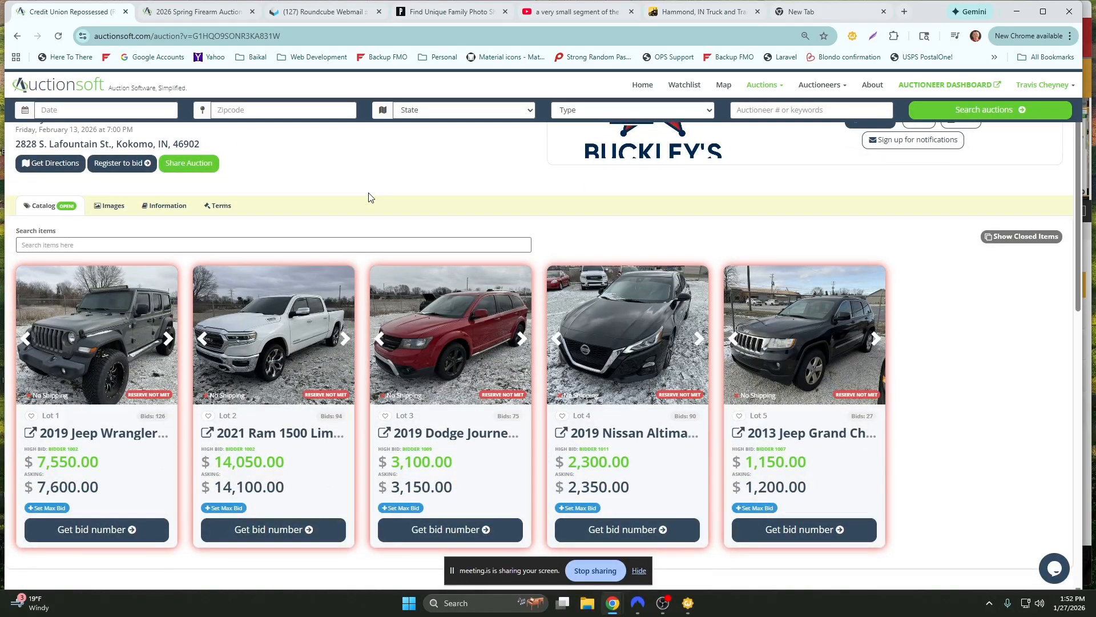
scroll(370, 198, down, 1)
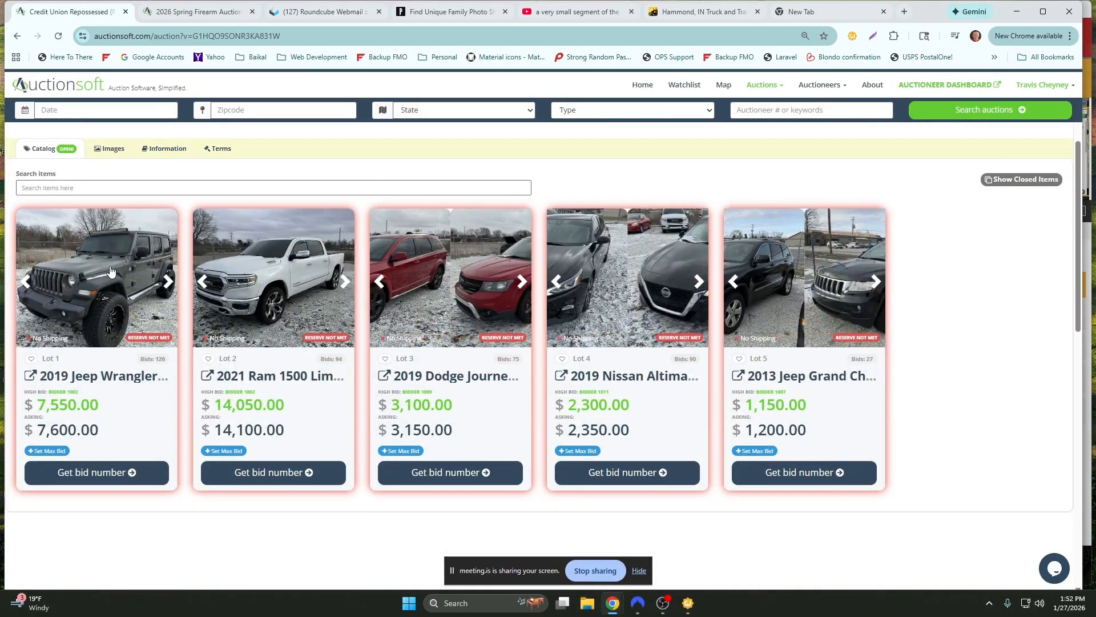
Open lot 1, the 2019 Jeep Wrangler, play its item video and review its additional images and description
click(102, 376)
scroll(217, 311, down, 8)
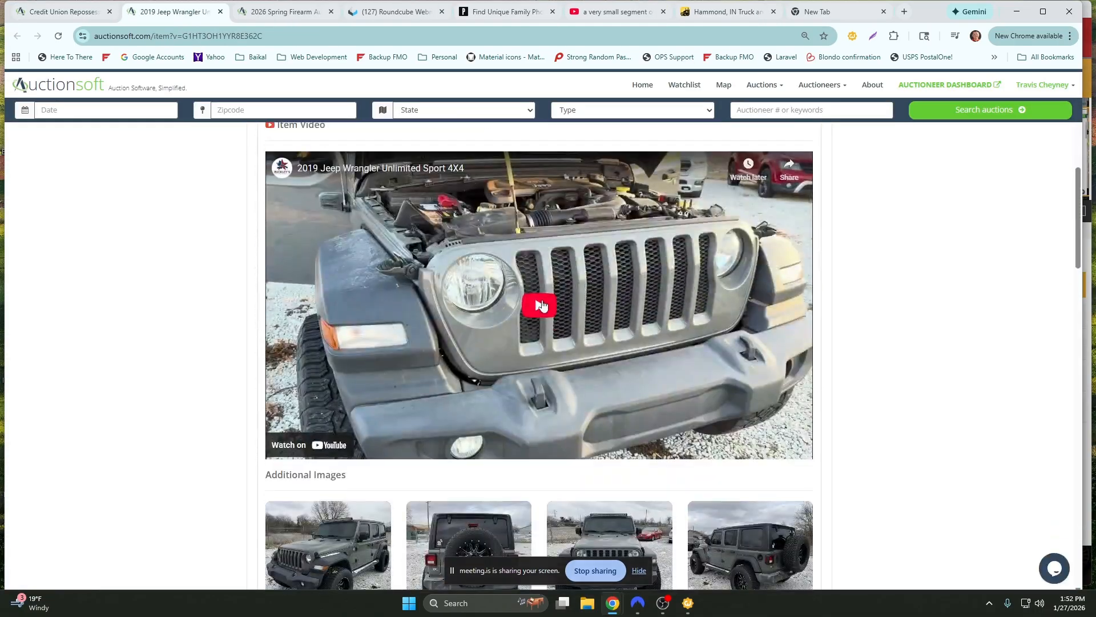
click(542, 305)
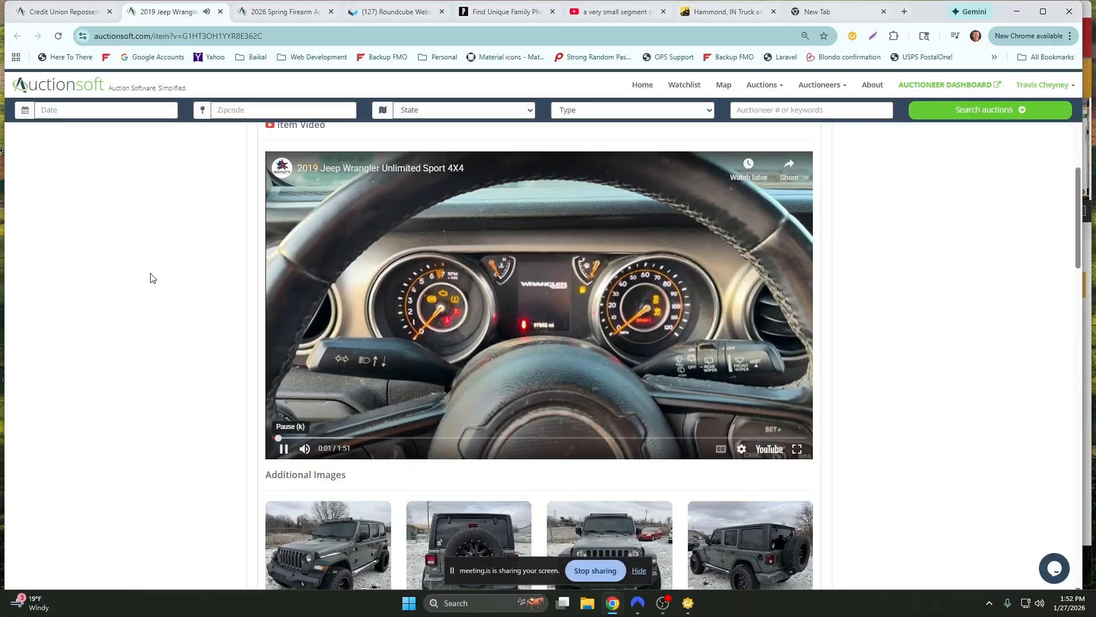
scroll(152, 279, down, 4)
scroll(151, 280, down, 2)
scroll(189, 321, up, 2)
scroll(199, 321, up, 8)
scroll(197, 311, up, 4)
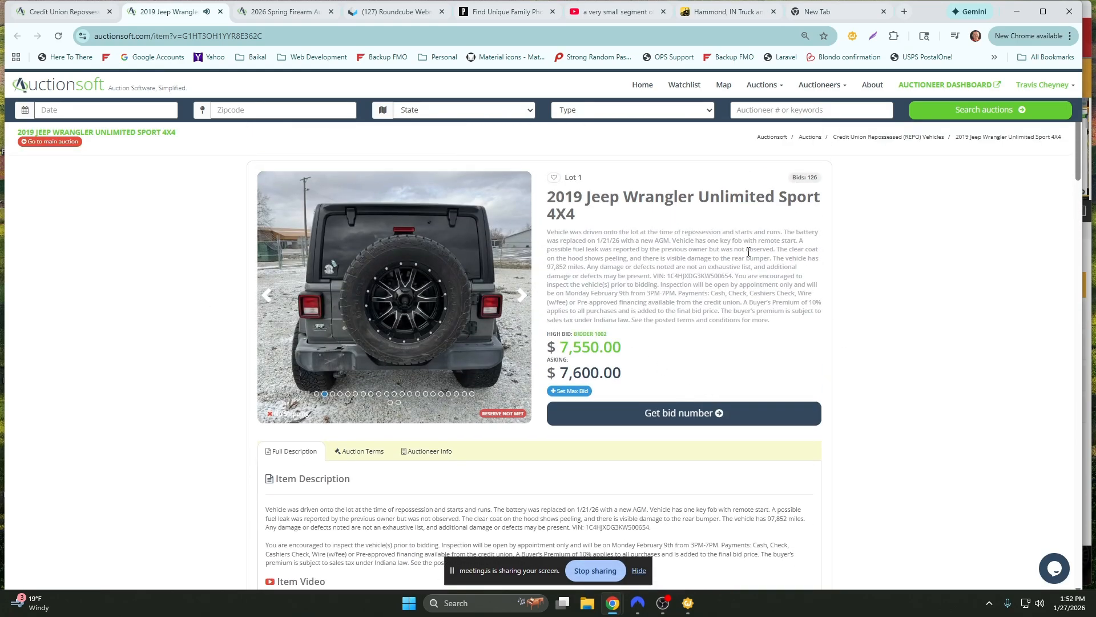
Review the Jeep Wrangler lot's title, item video and additional images on its public item page
drag(544, 196, 585, 218)
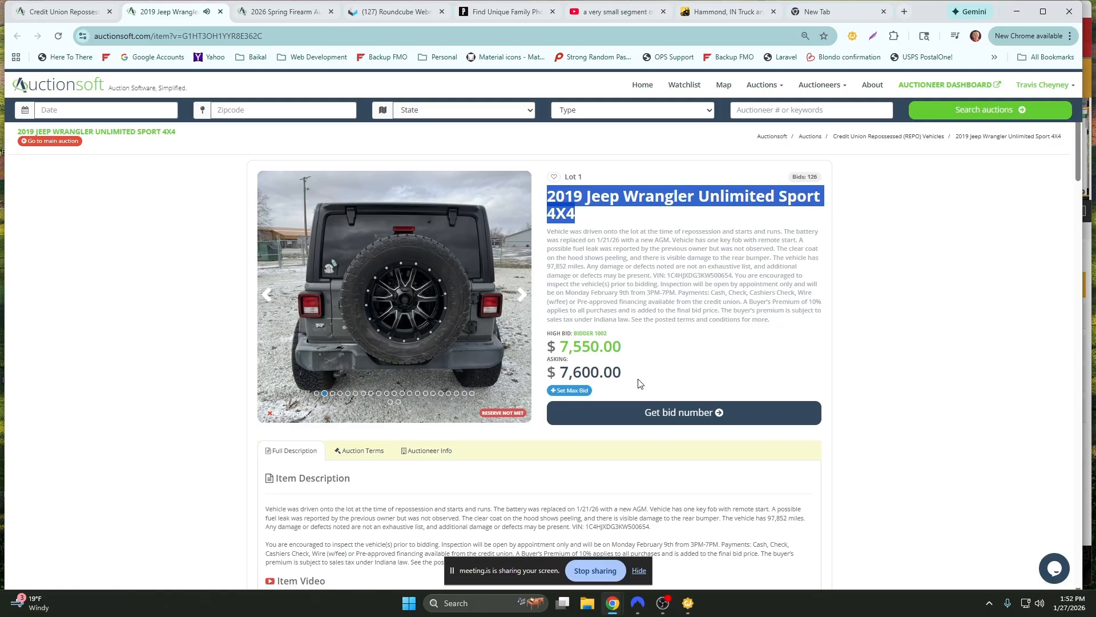
scroll(638, 384, down, 5)
scroll(193, 446, down, 7)
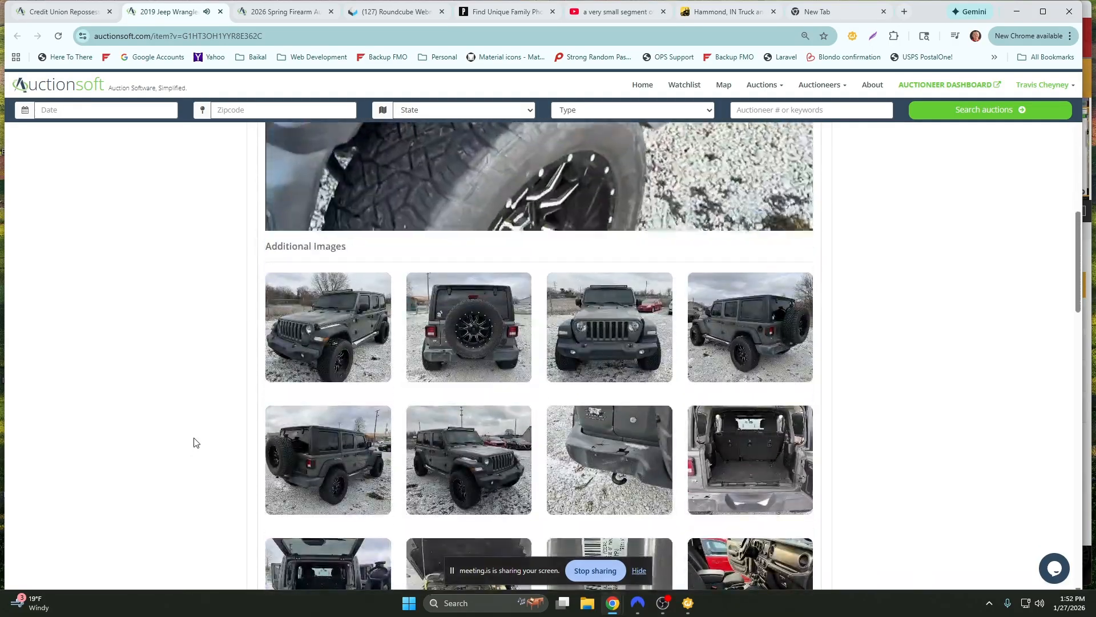
scroll(196, 441, up, 5)
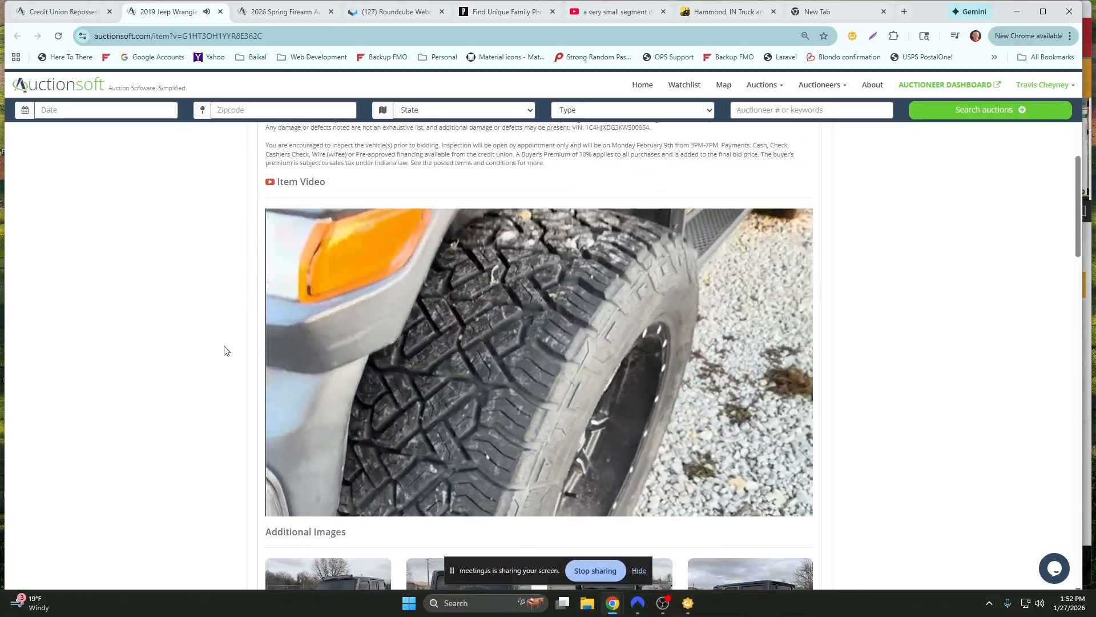
scroll(226, 350, up, 5)
scroll(230, 350, up, 3)
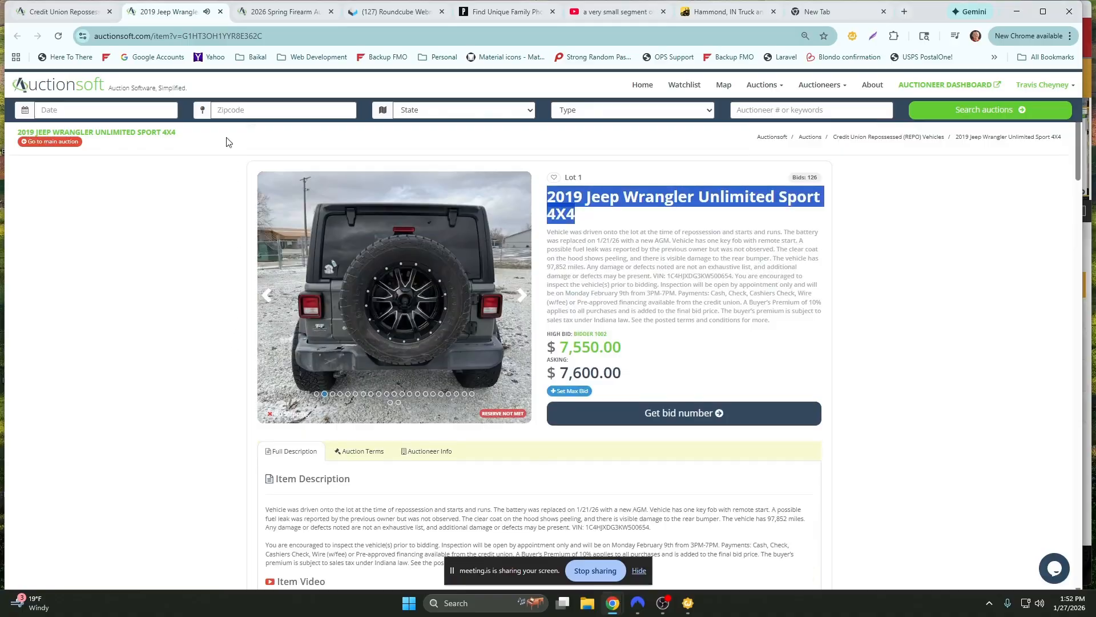
Close the Jeep item page, return to the 2026 Spring Firearm Auction dashboard and look over its item list
click(69, 14)
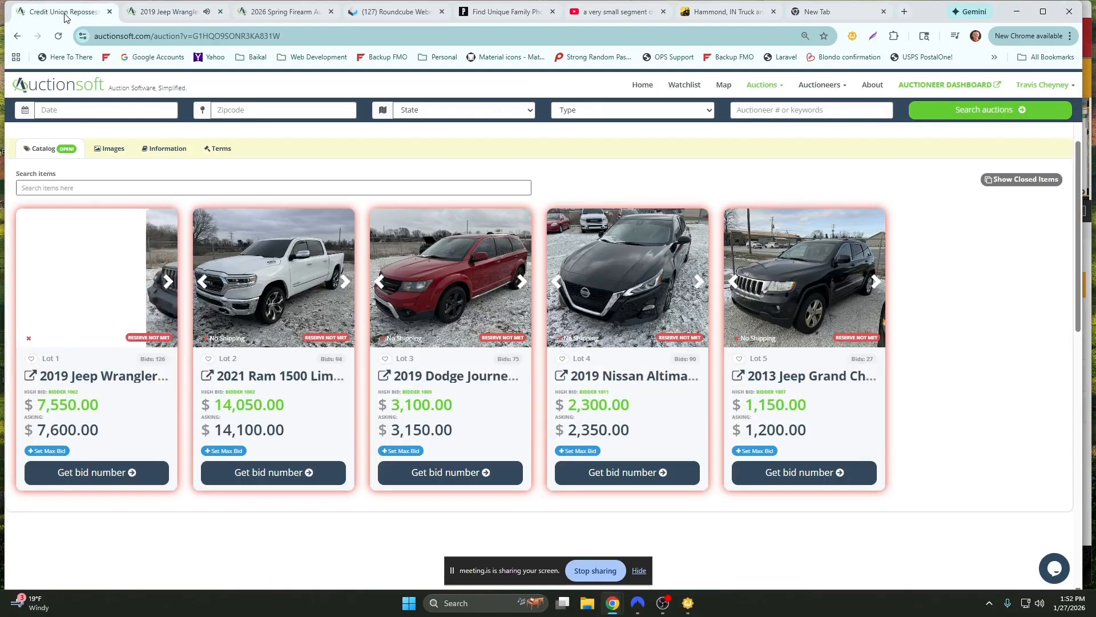
click(220, 12)
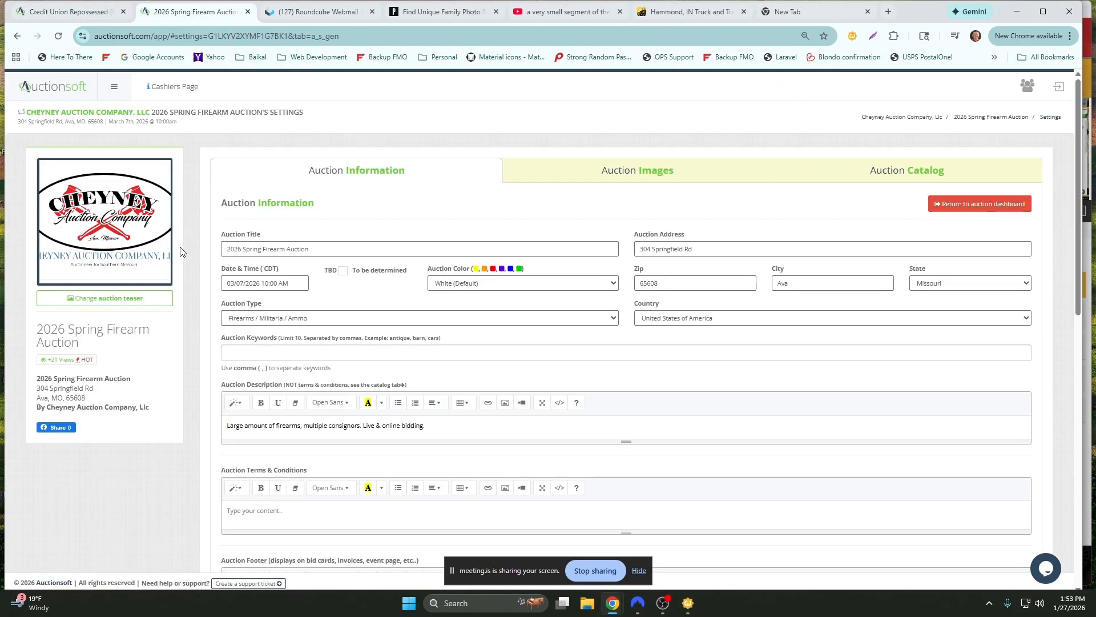
click(980, 204)
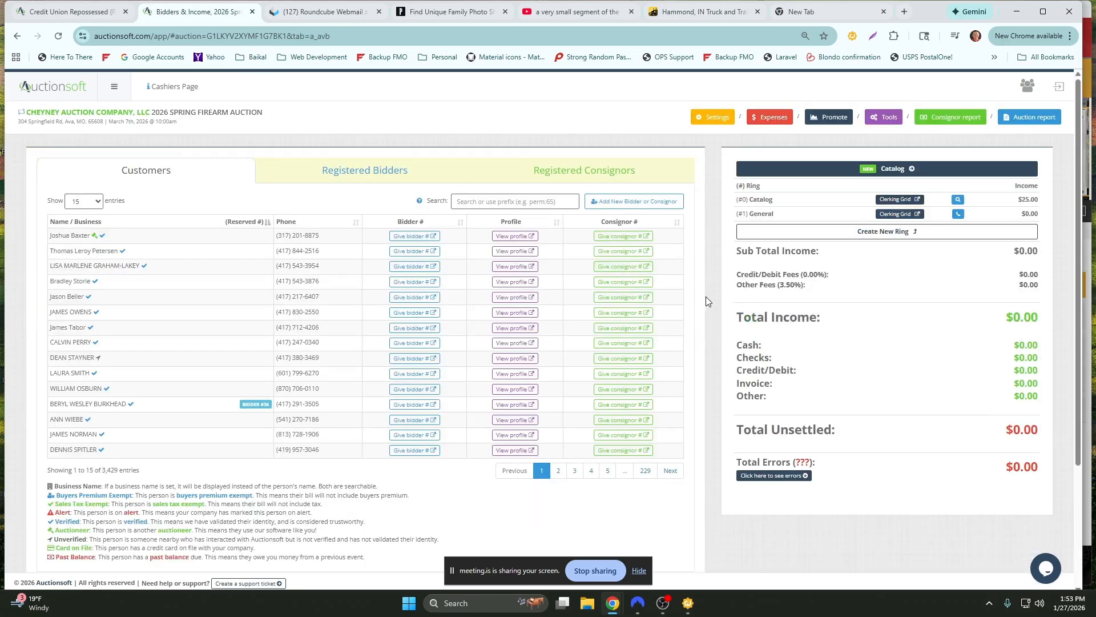
scroll(707, 297, down, 3)
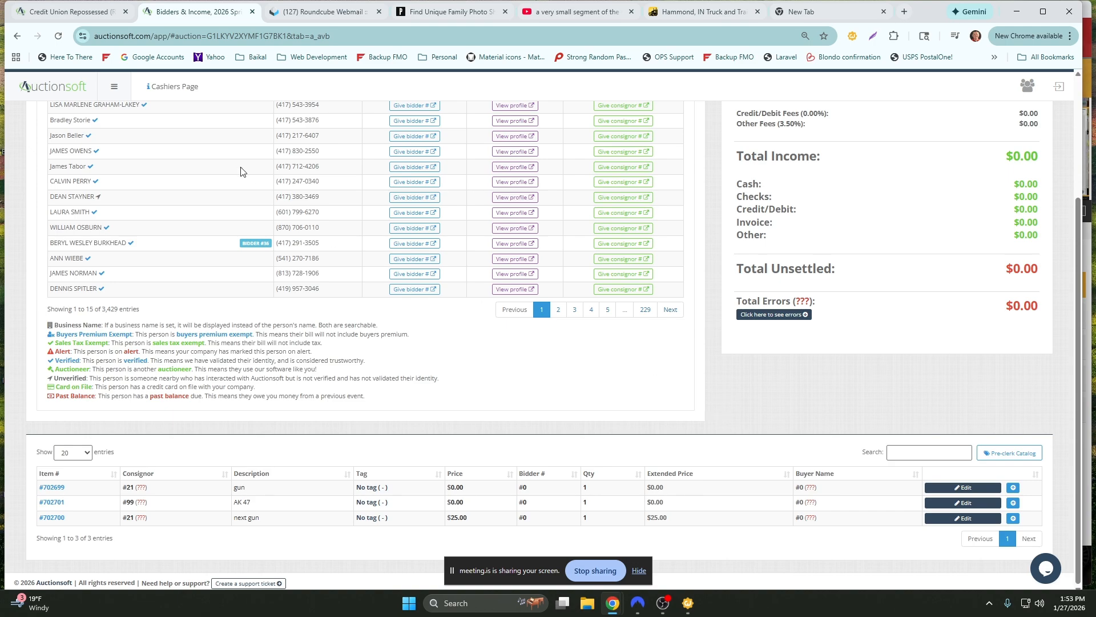
Find and open the 2026 Spring Firearm Auction's public listing from the Auctionsoft home page and return to the auction dashboard
click(80, 13)
click(27, 86)
scroll(360, 310, down, 8)
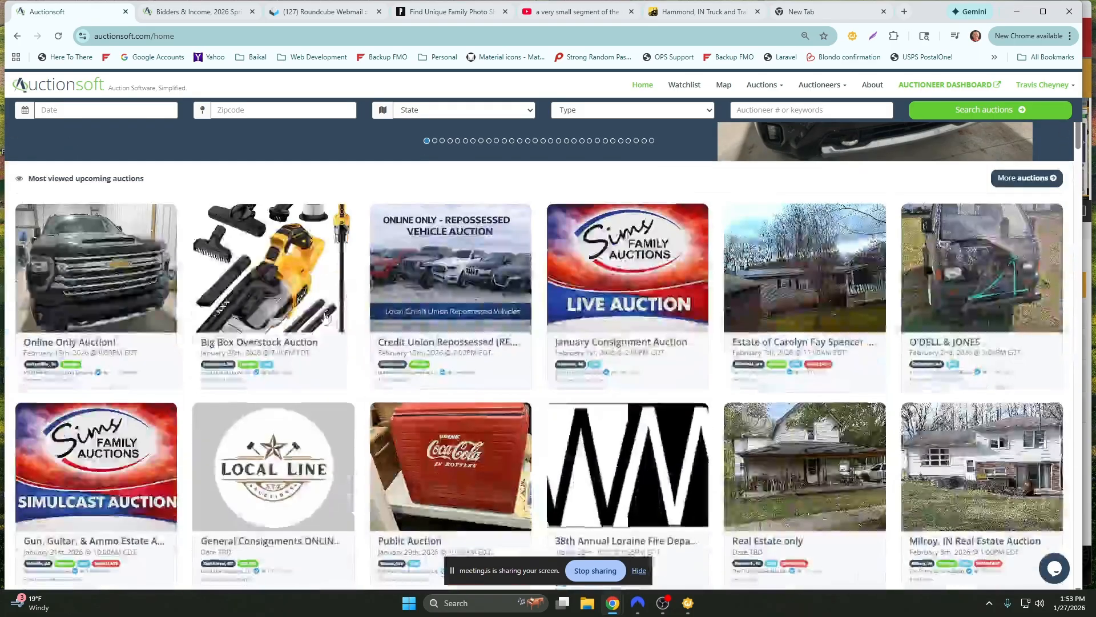
scroll(324, 317, down, 15)
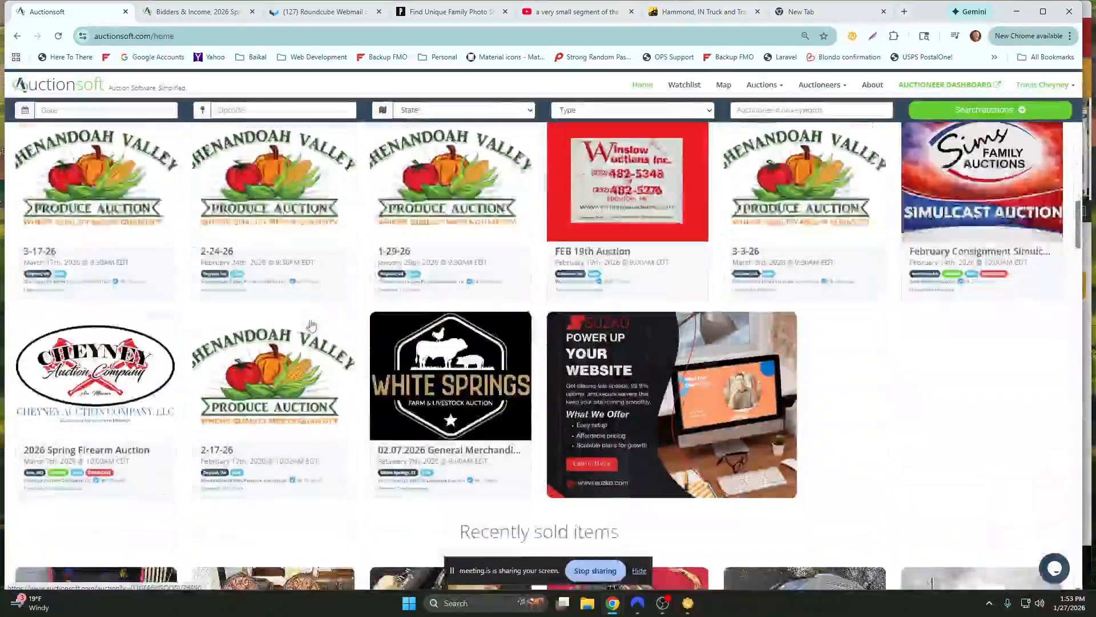
scroll(310, 324, up, 4)
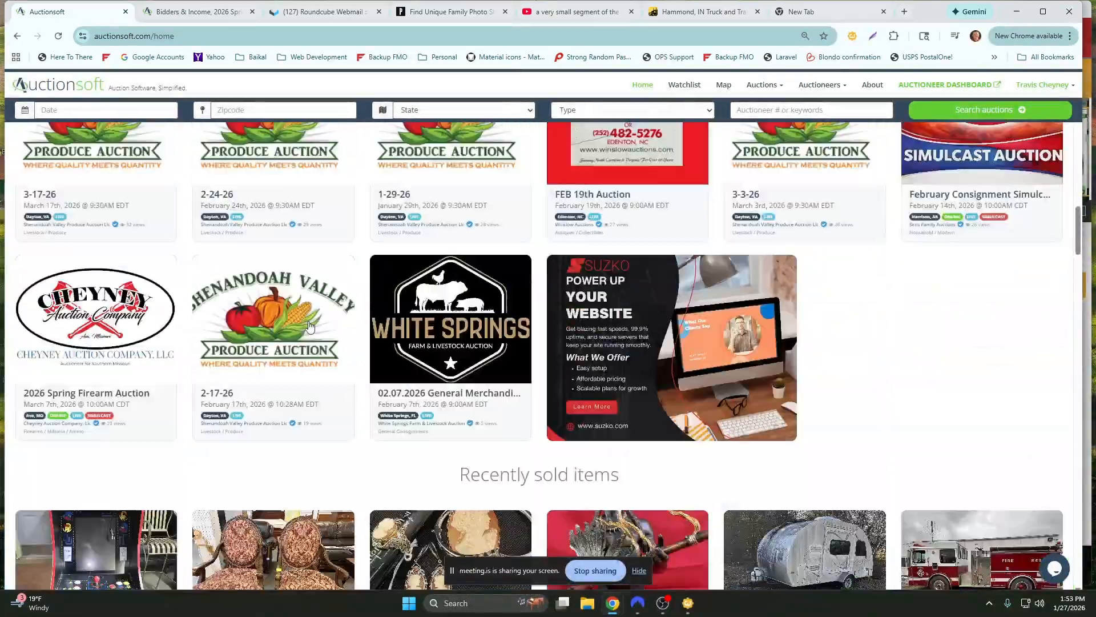
scroll(297, 327, up, 1)
click(108, 433)
click(171, 11)
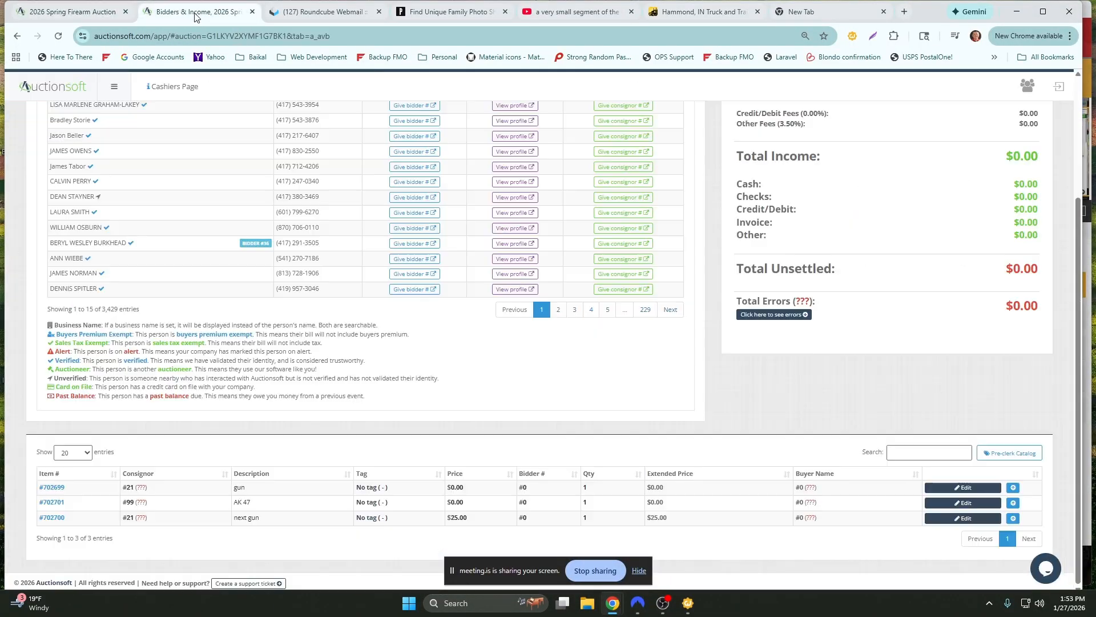
scroll(712, 359, up, 3)
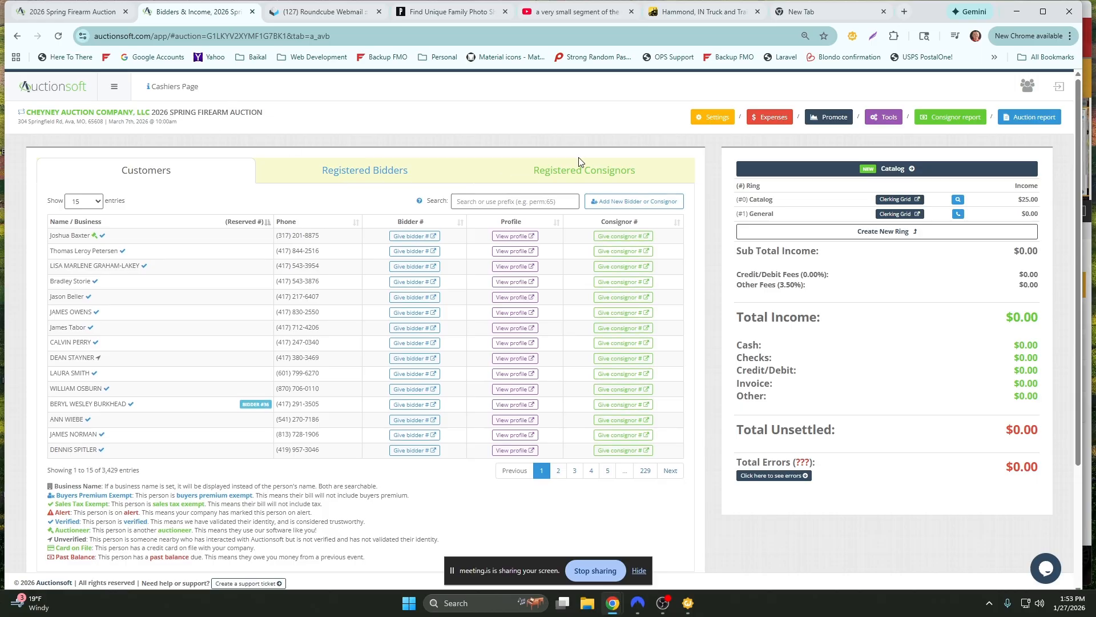
Switch to YouTube, play the Coots First Simulcast recording to examine the bidders' view with live video and catalog, and pause it
click(571, 17)
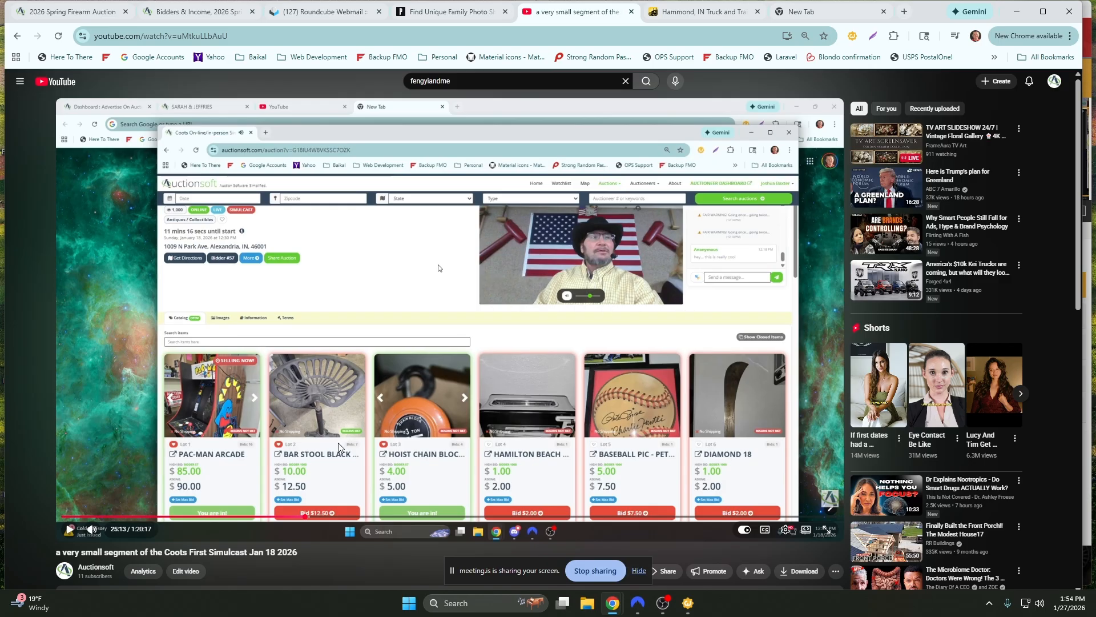
click(212, 402)
scroll(380, 327, down, 1)
scroll(382, 326, up, 1)
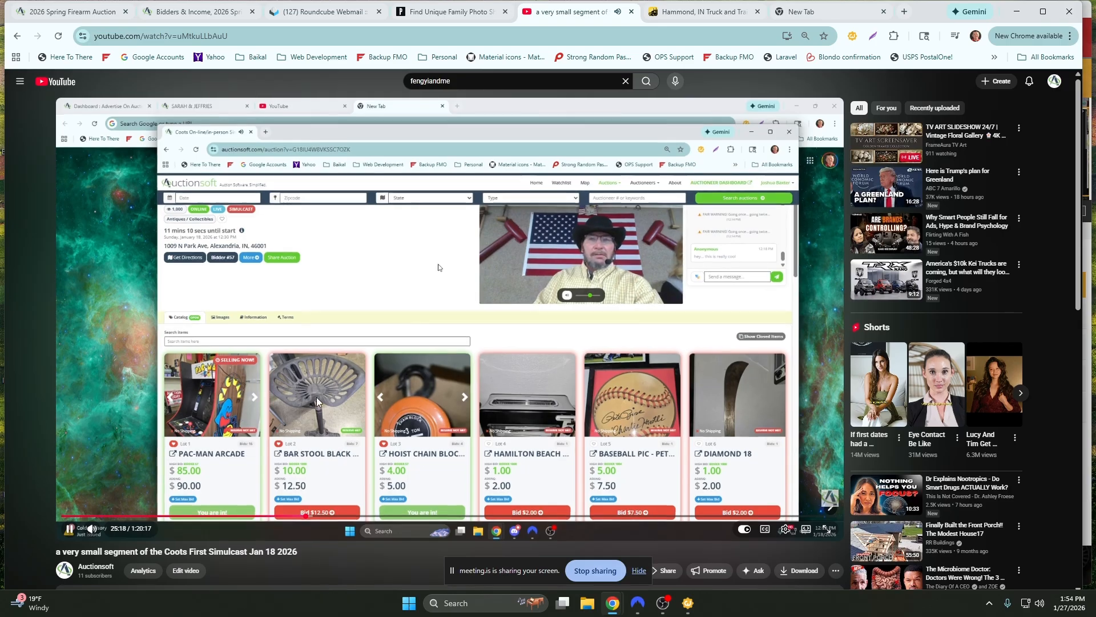
scroll(318, 400, down, 2)
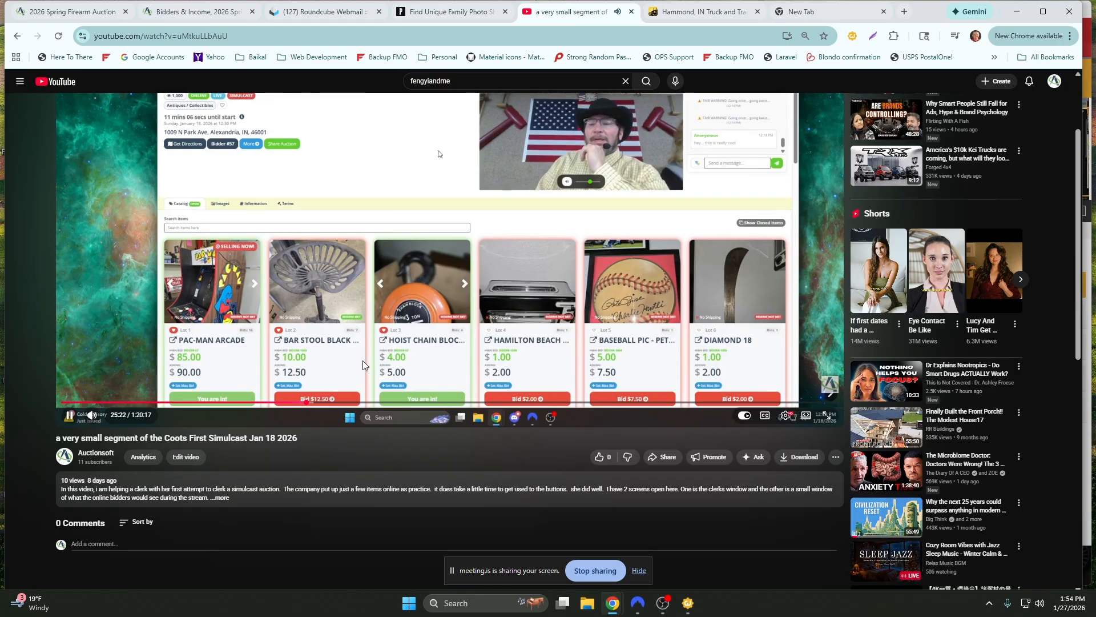
scroll(363, 365, up, 2)
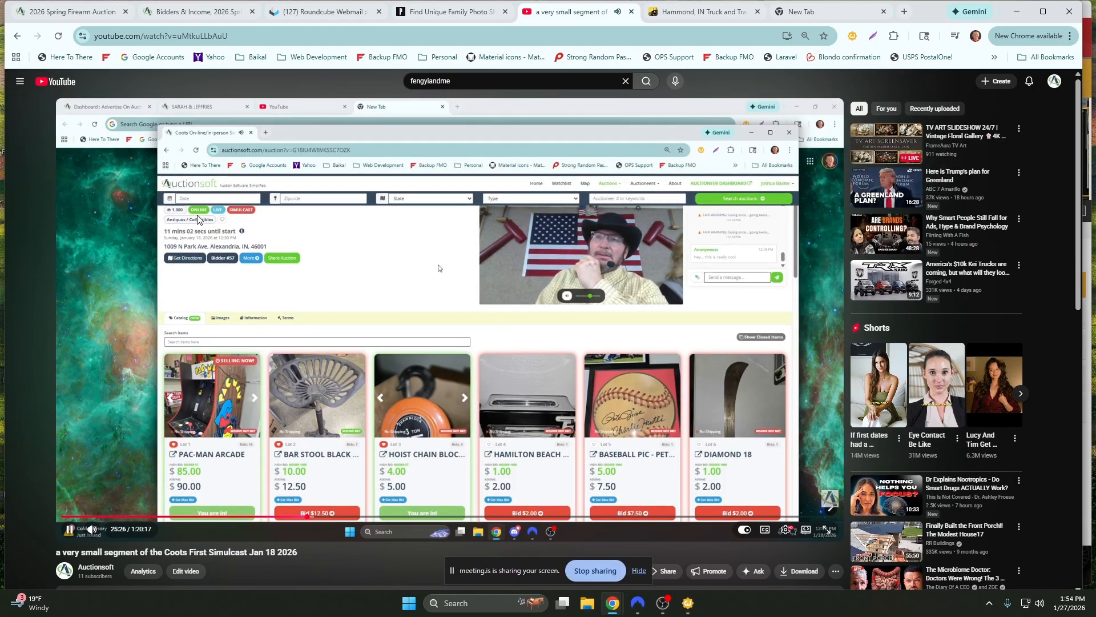
scroll(413, 290, down, 1)
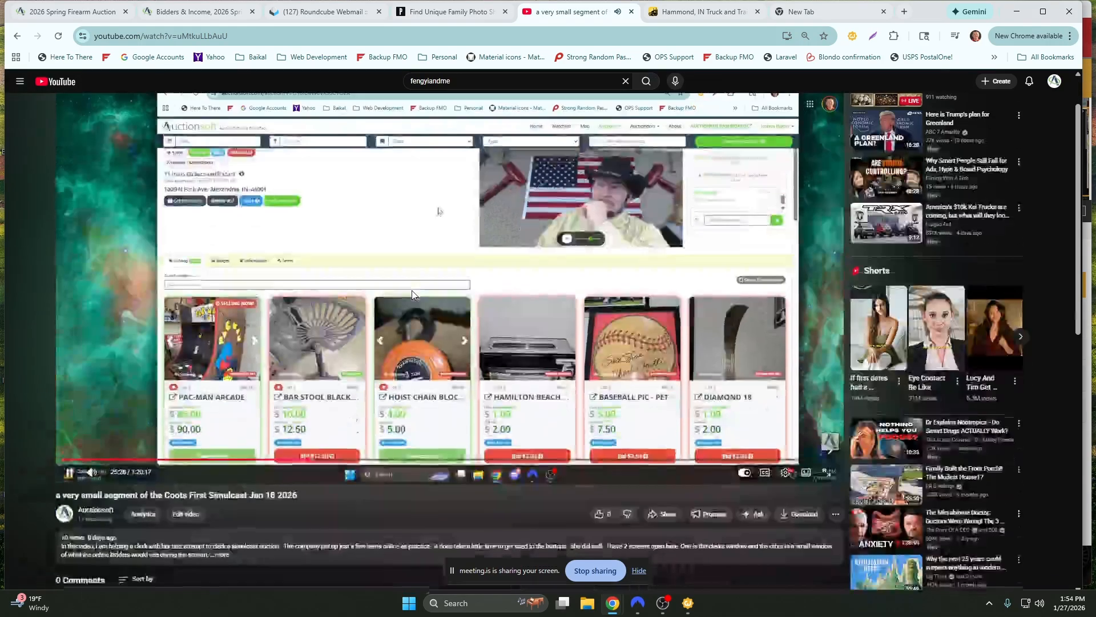
scroll(413, 292, up, 1)
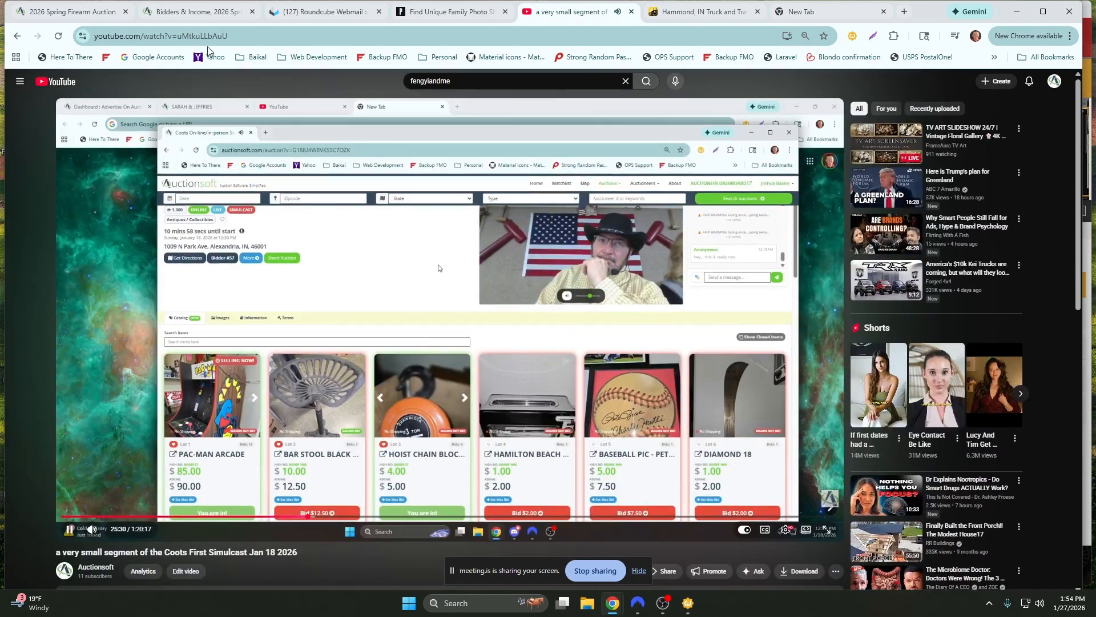
click(438, 265)
Return to the auction dashboard, open the Catalog ring's clerking grid and look over its lots and item image
click(195, 12)
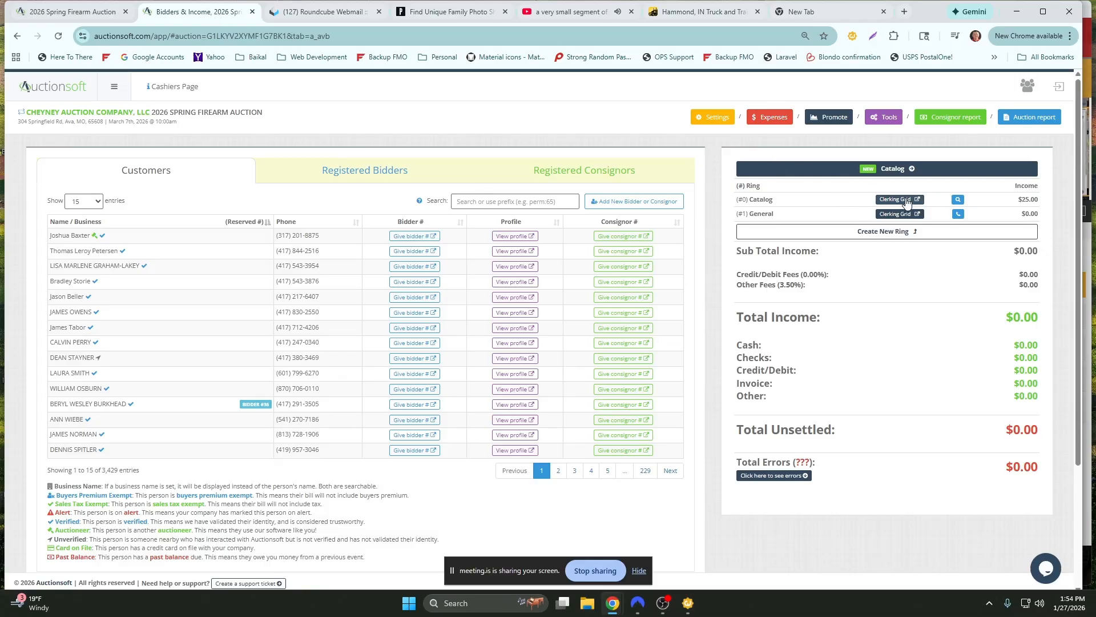
drag(778, 203, 743, 201)
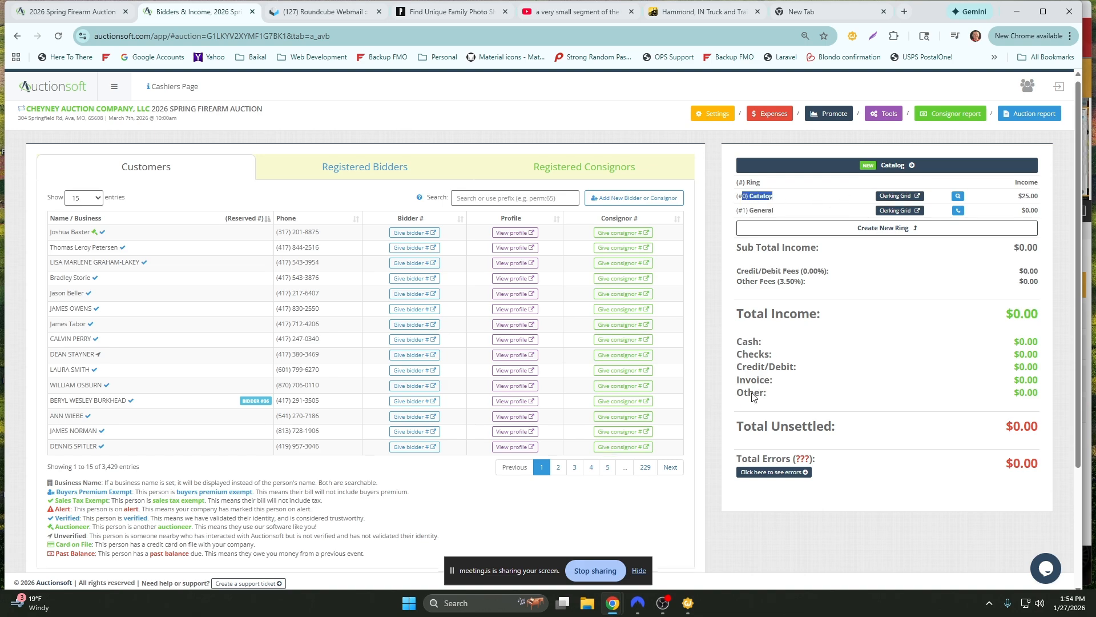
scroll(868, 201, down, 3)
scroll(869, 422, up, 5)
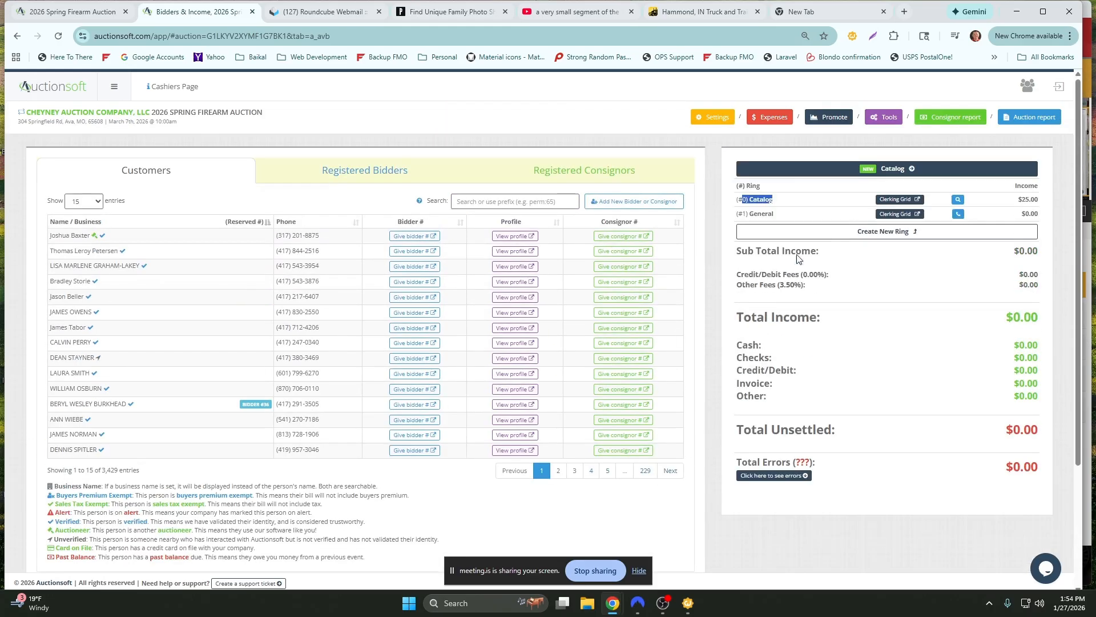
click(899, 204)
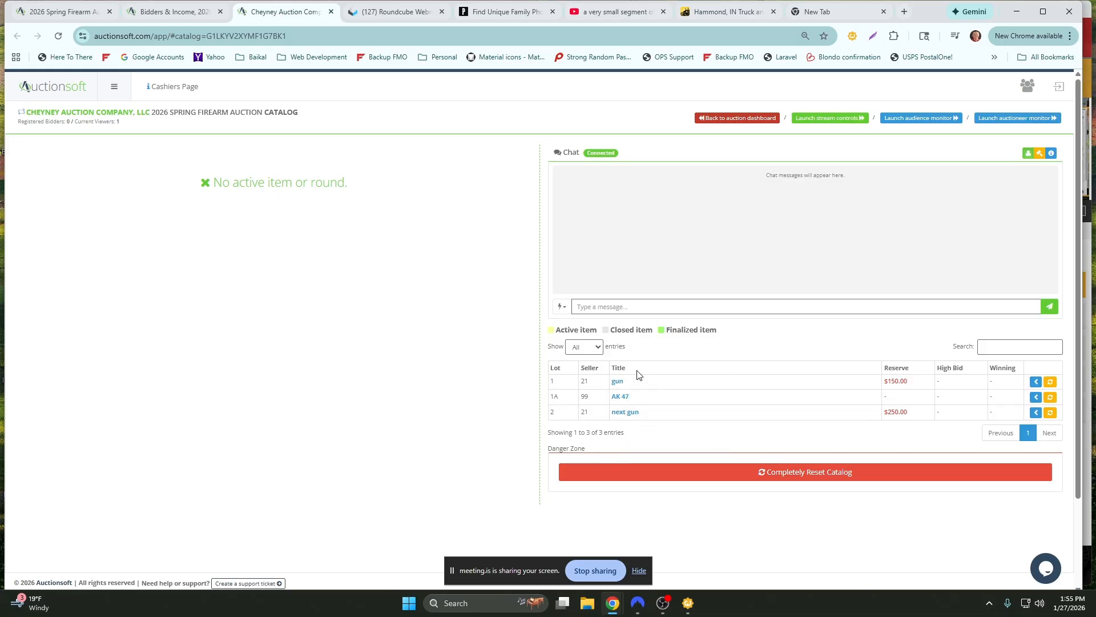
mouse_move(620, 387)
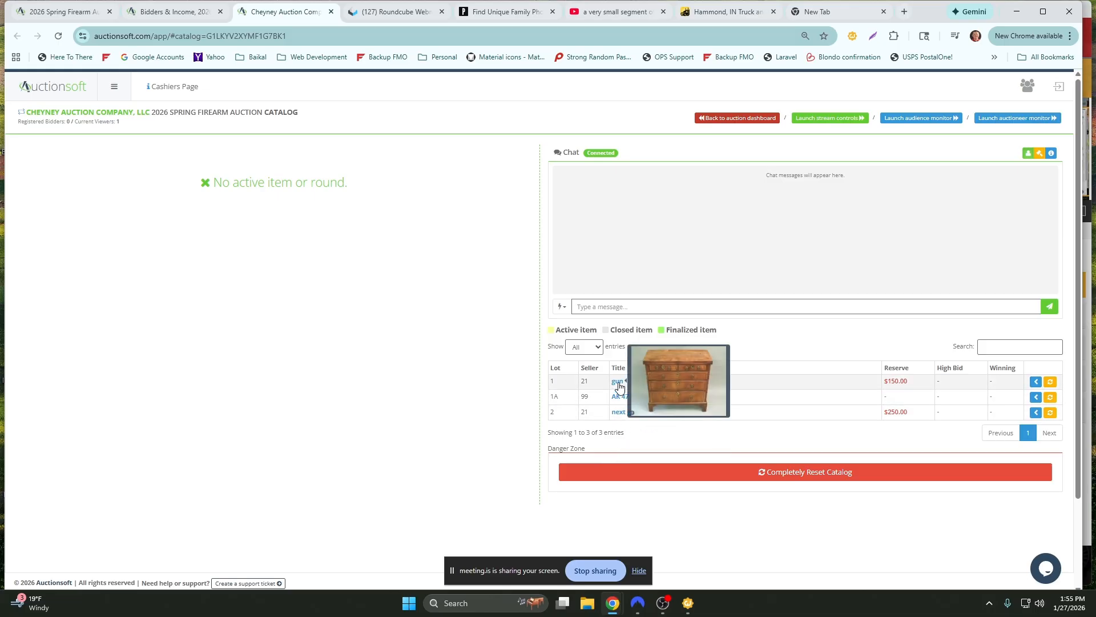
mouse_move(621, 413)
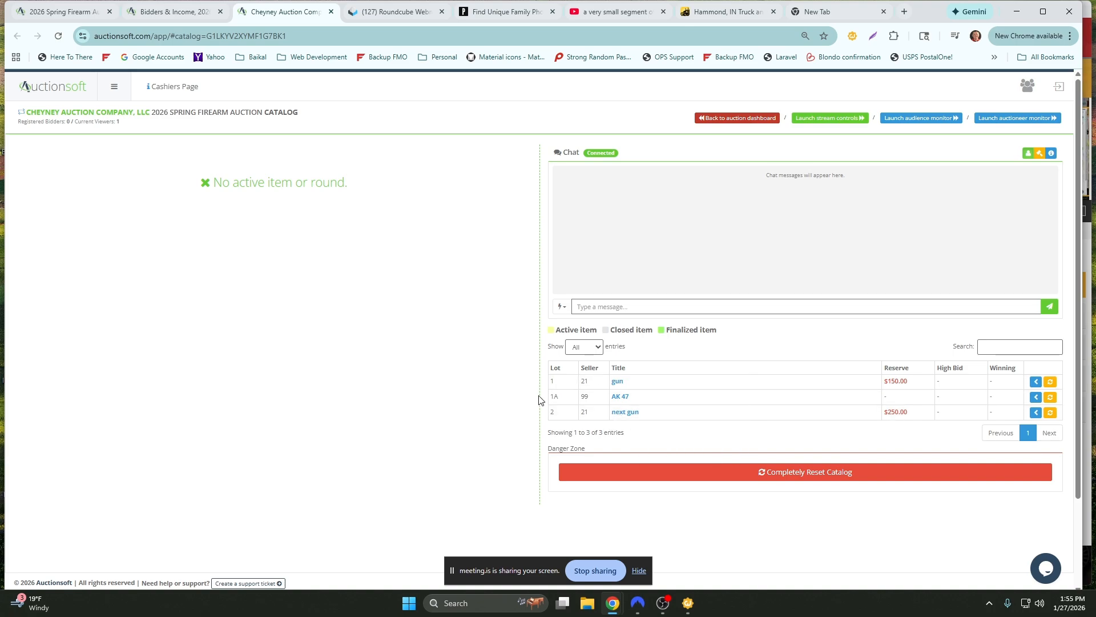
scroll(667, 384, down, 2)
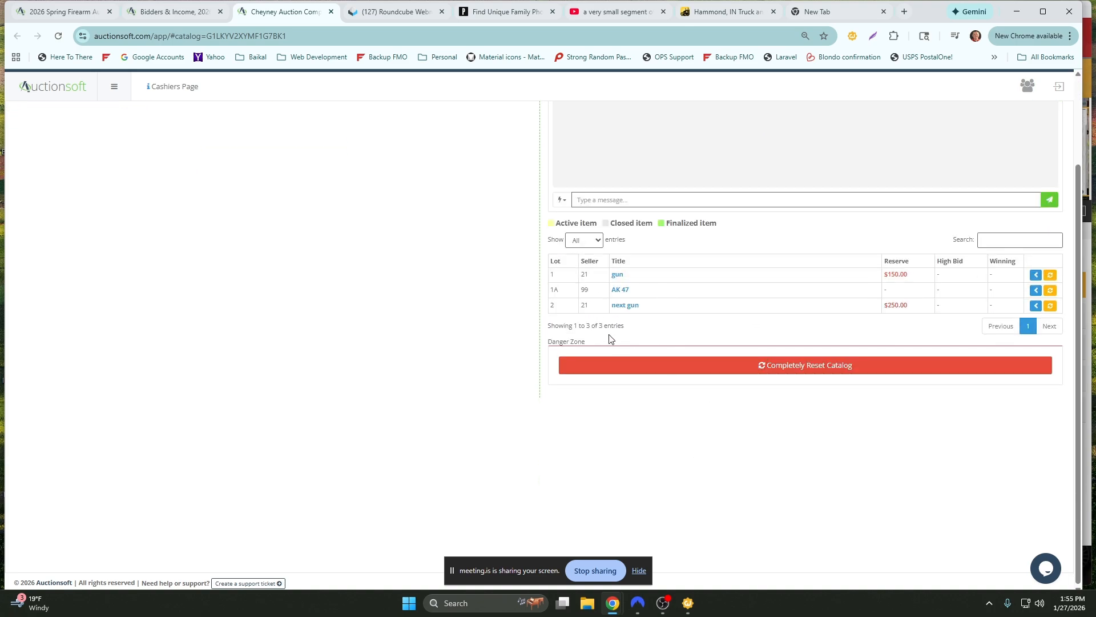
Launch the stream controls for the firearm auction catalog and initialize the stream preview with camera and microphone
scroll(609, 339, up, 2)
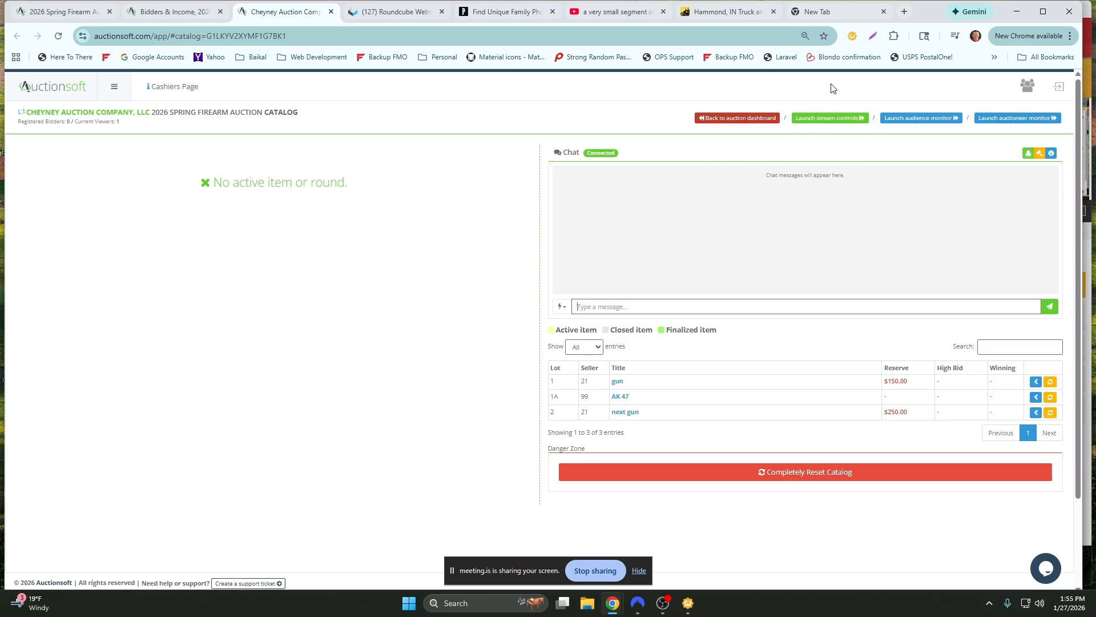
click(825, 119)
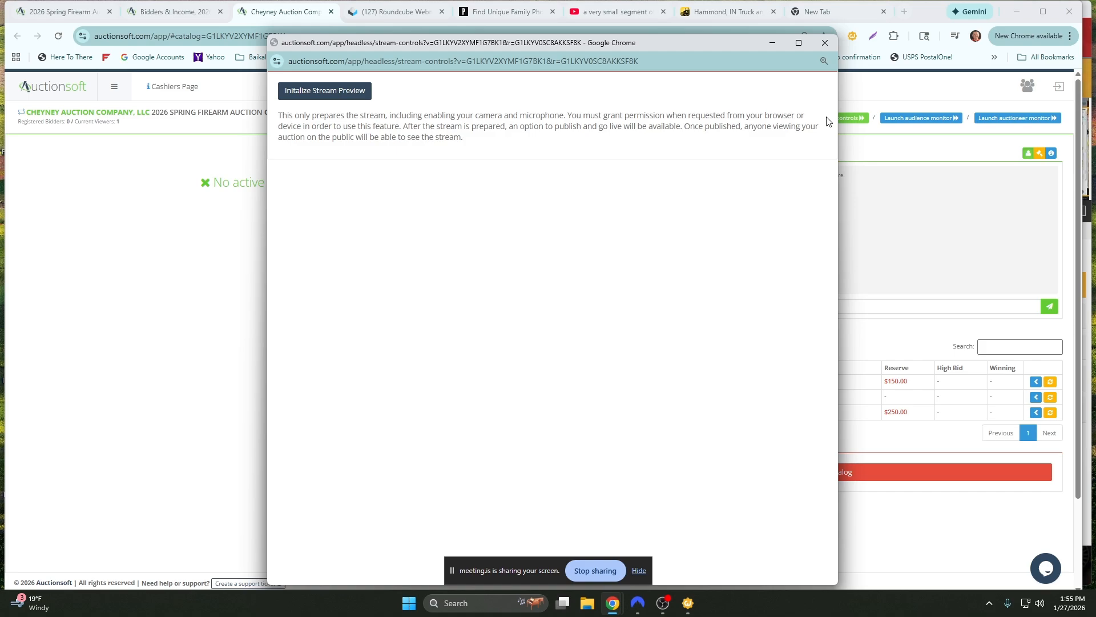
click(335, 98)
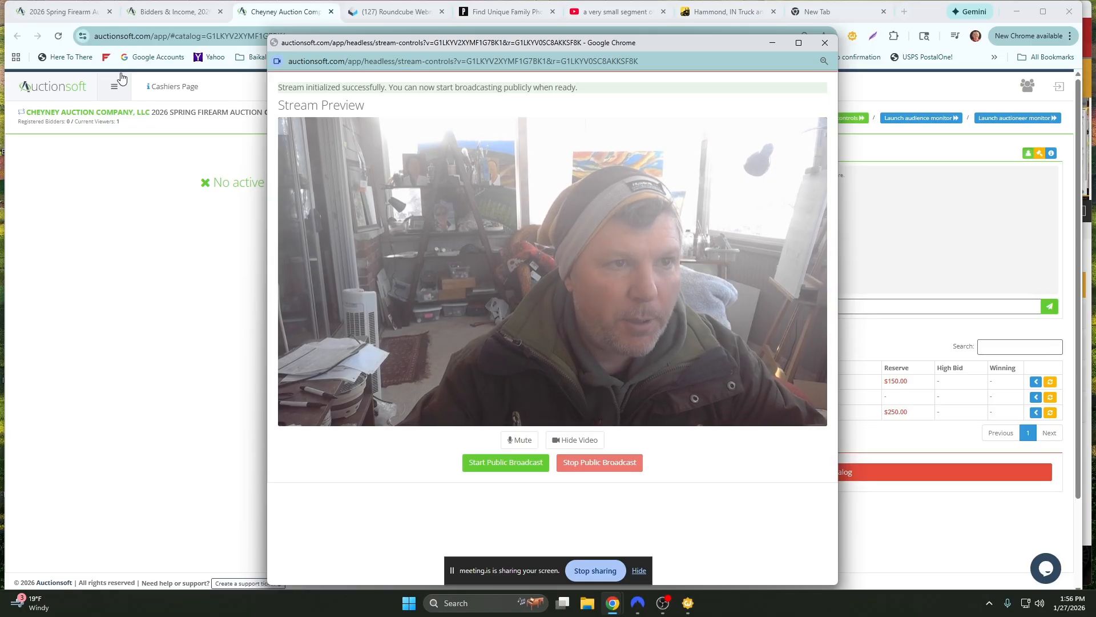
Check the firearm auction's public page, including its header area and listed lots, before broadcasting
click(61, 13)
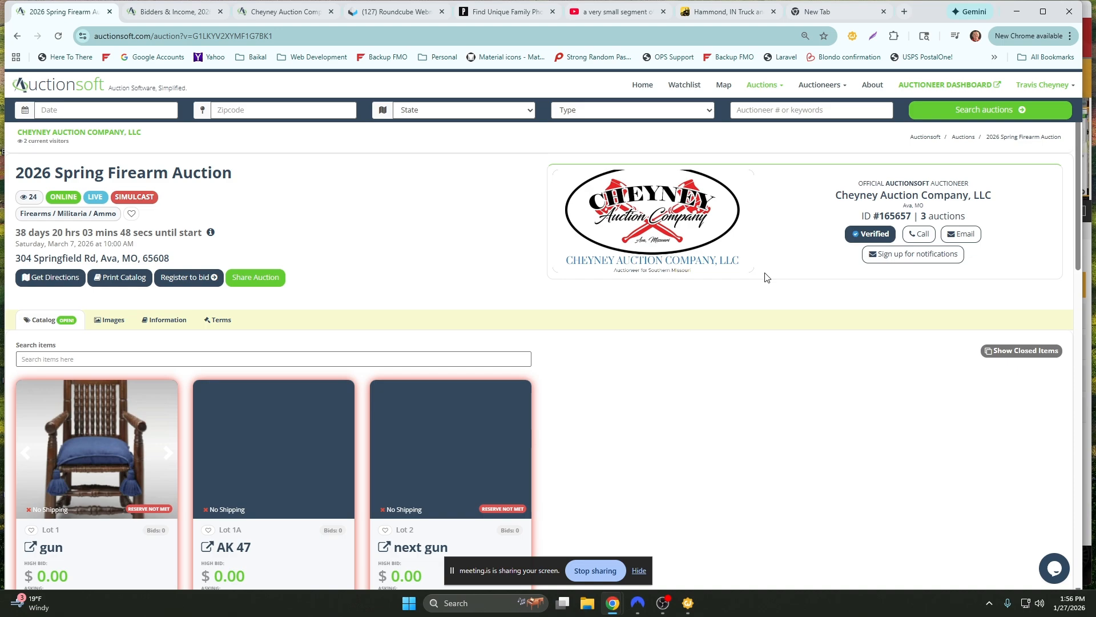
scroll(91, 539, down, 2)
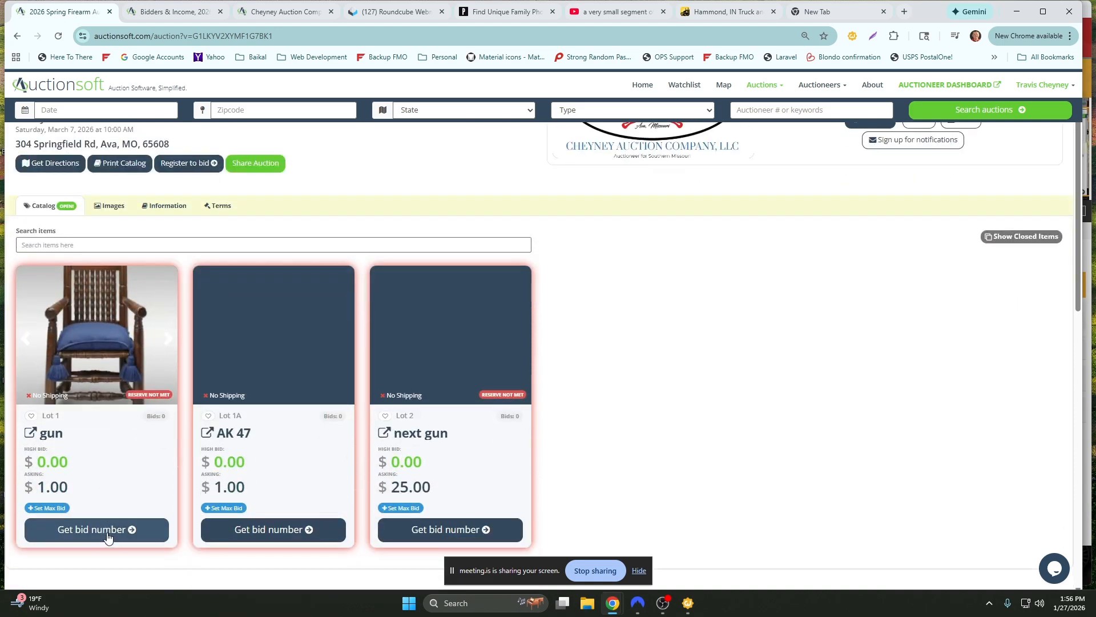
scroll(105, 529, up, 2)
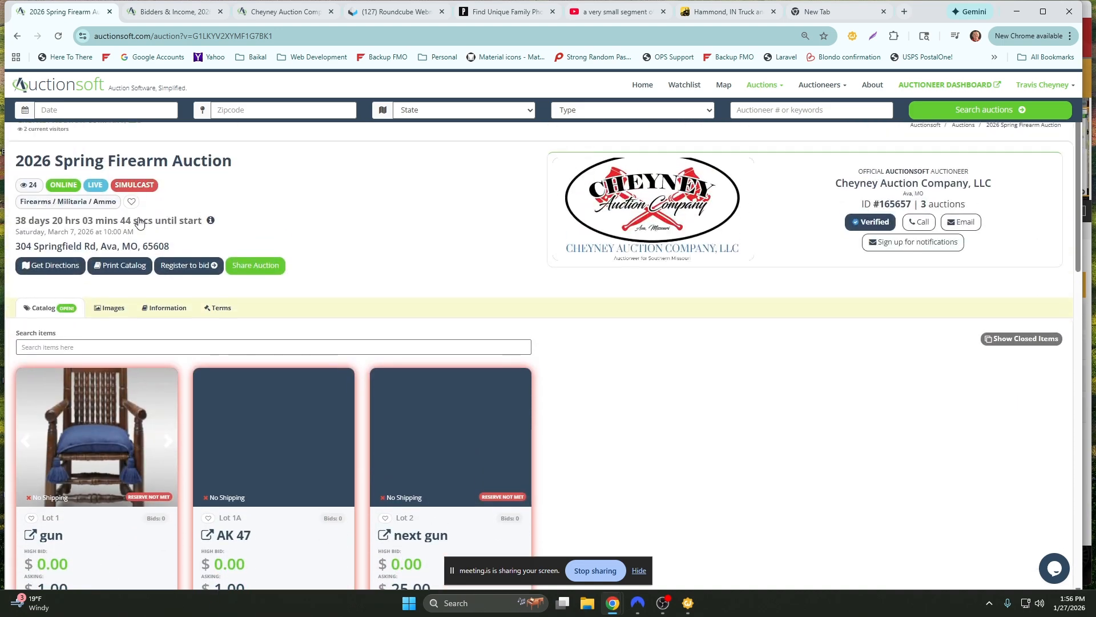
Bring the stream controls window back up from the catalog clerking page and start the public broadcast
click(273, 14)
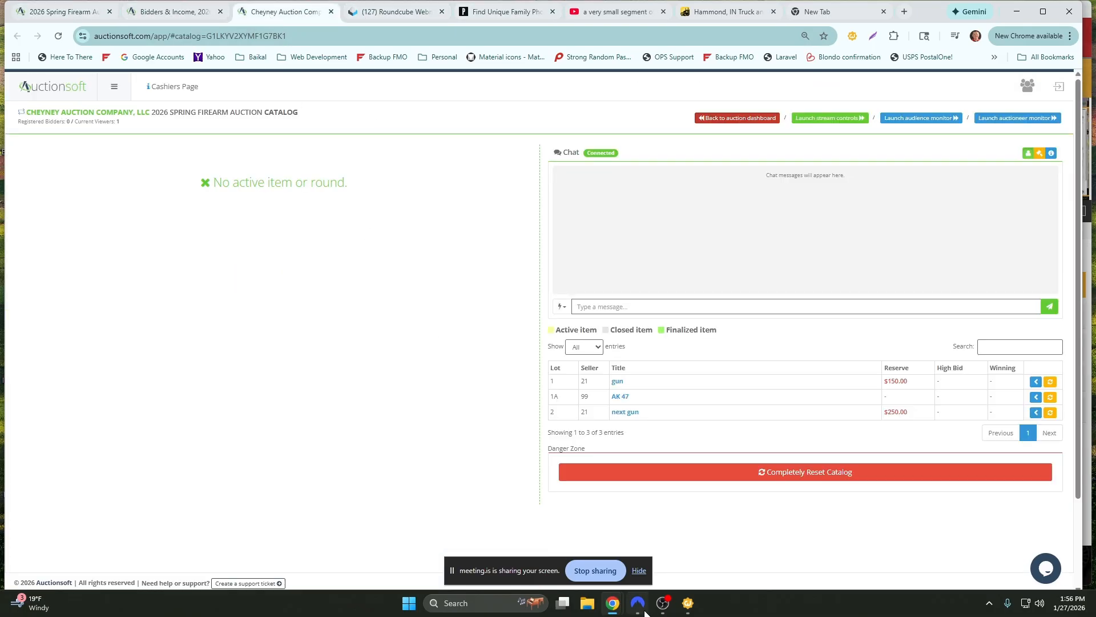
mouse_move(619, 610)
click(714, 557)
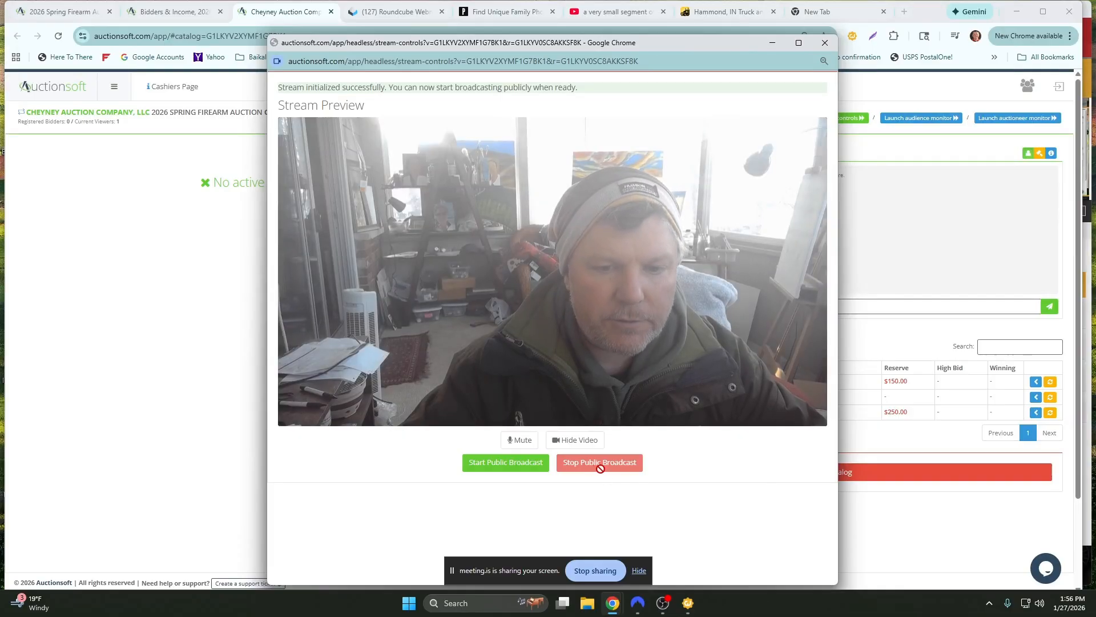
click(508, 469)
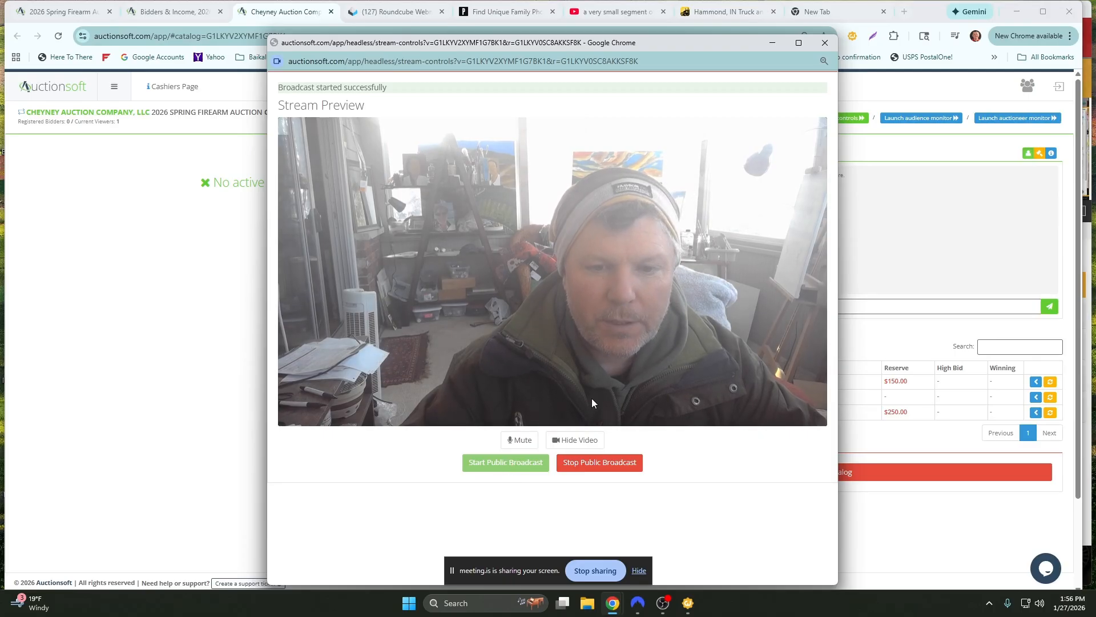
Check the live stream area on the firearm auction's public page and return to the catalog clerking page to review the lots' reserves
click(60, 11)
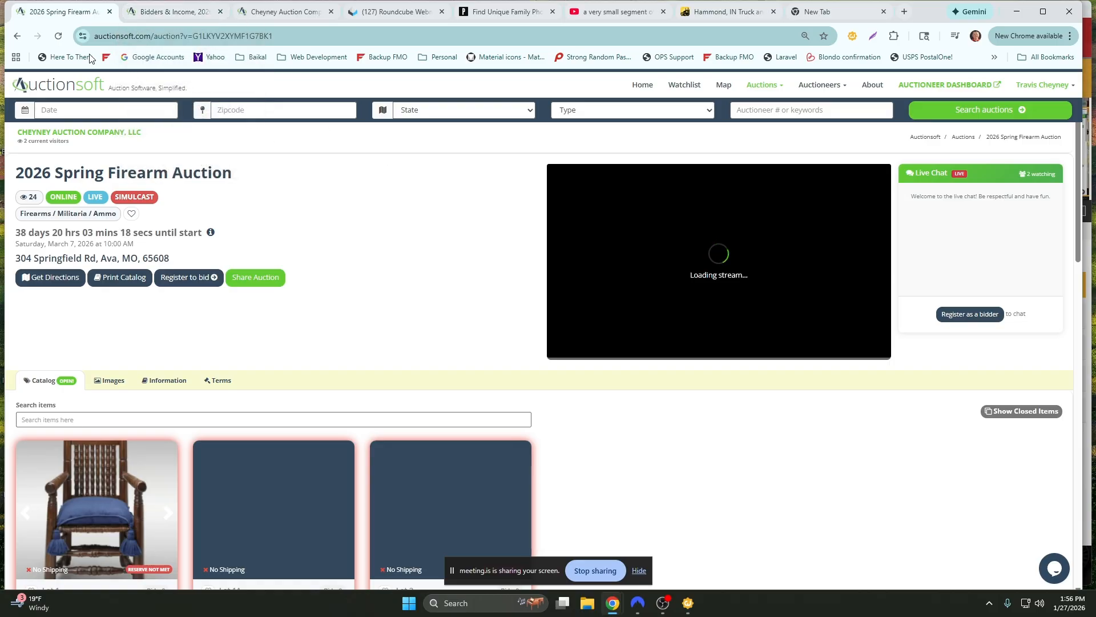
click(282, 11)
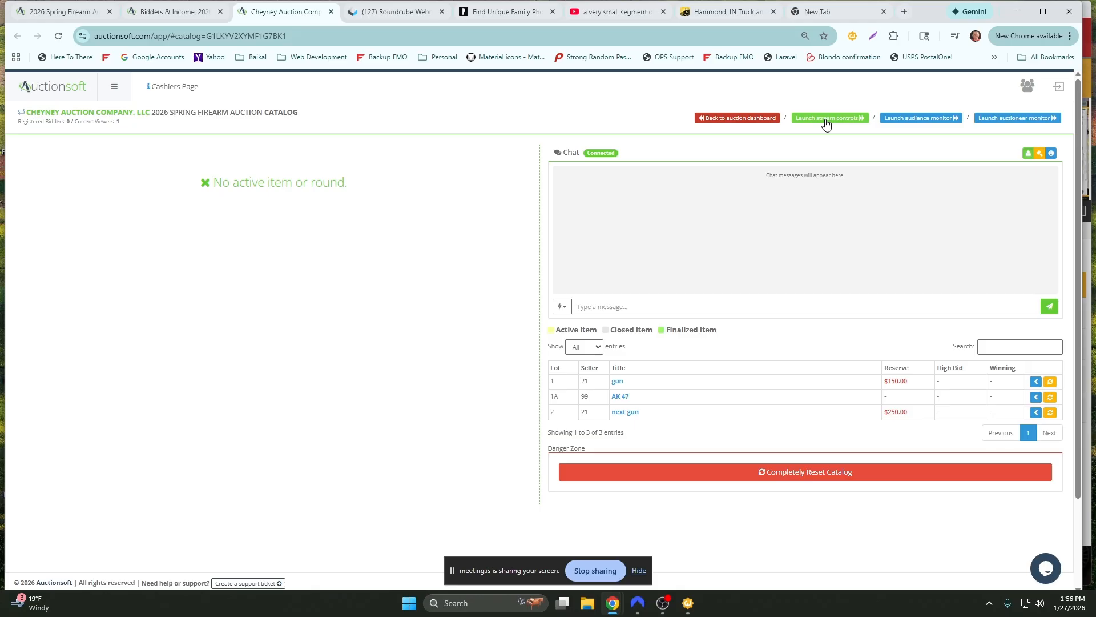
drag(910, 381, 884, 412)
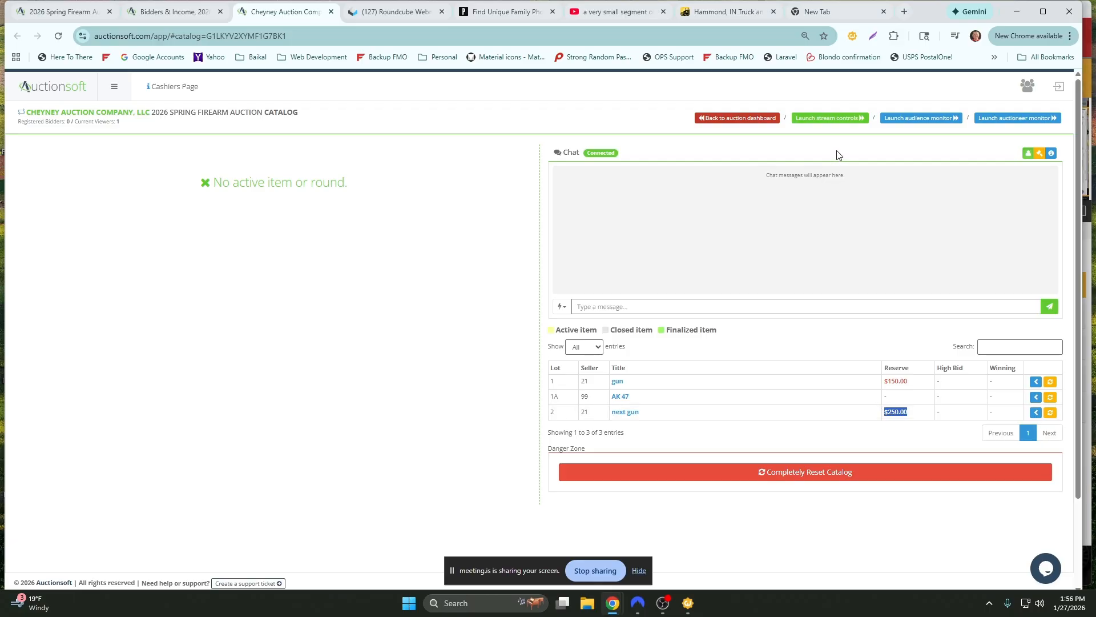
Launch the auctioneer monitor for the Catalog ring, look it over and return to the catalog clerking page
click(1021, 119)
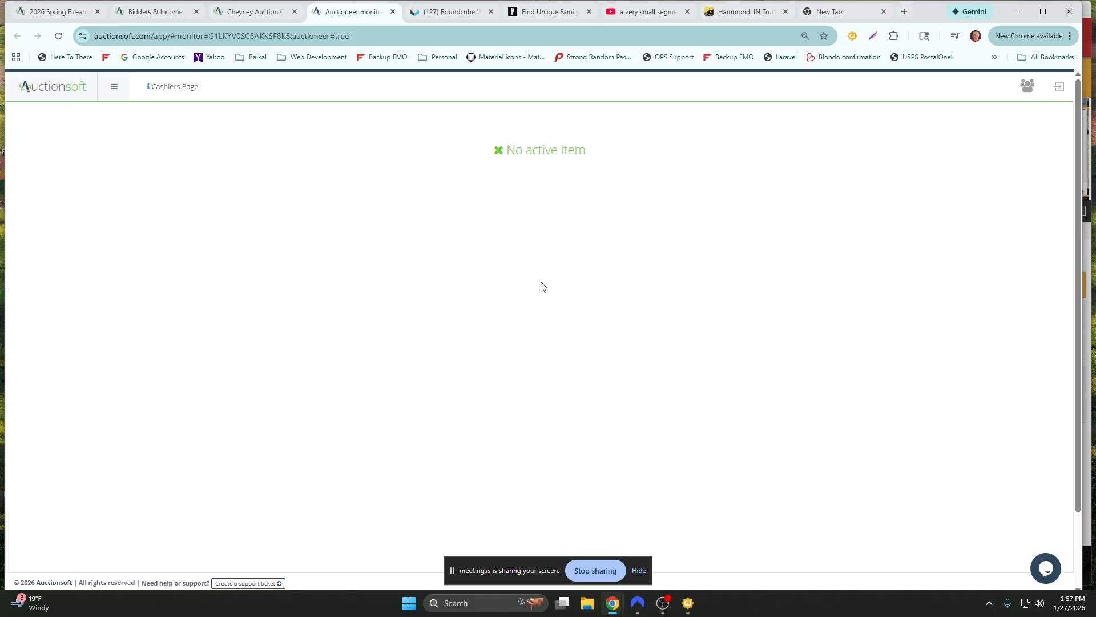
click(253, 12)
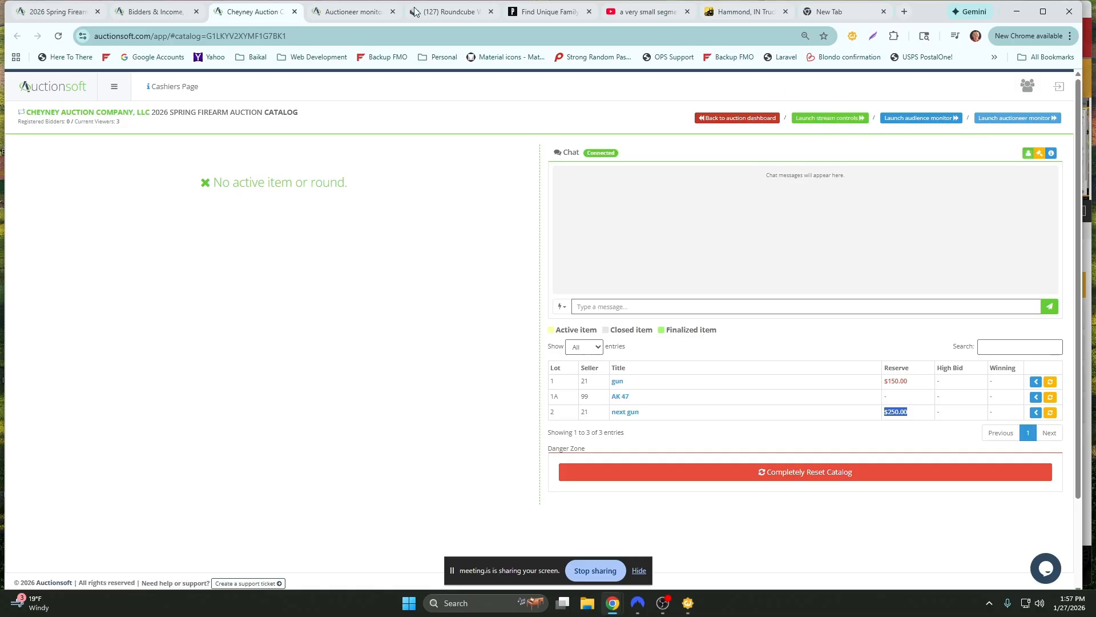
mouse_move(263, 11)
mouse_down()
mouse_move(311, 37)
mouse_move(254, 11)
mouse_up()
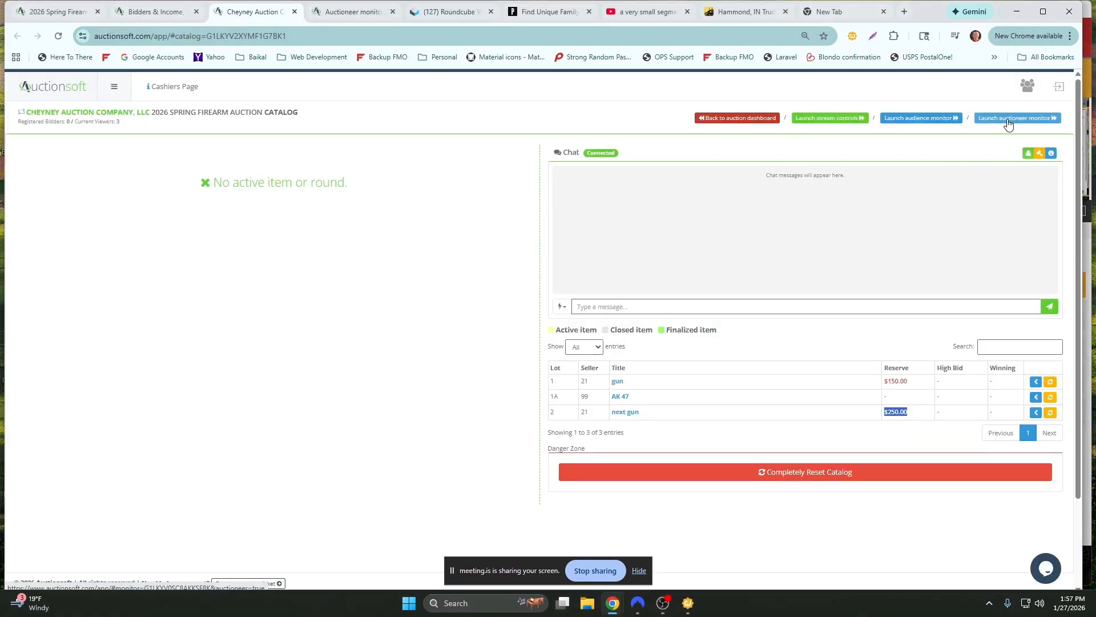
click(355, 17)
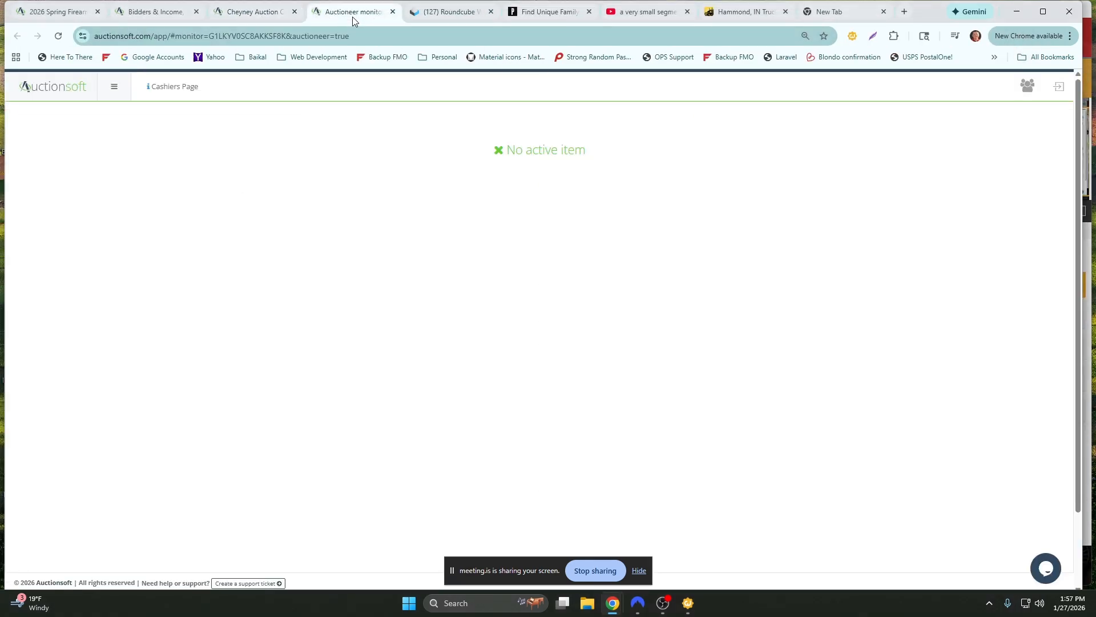
click(240, 16)
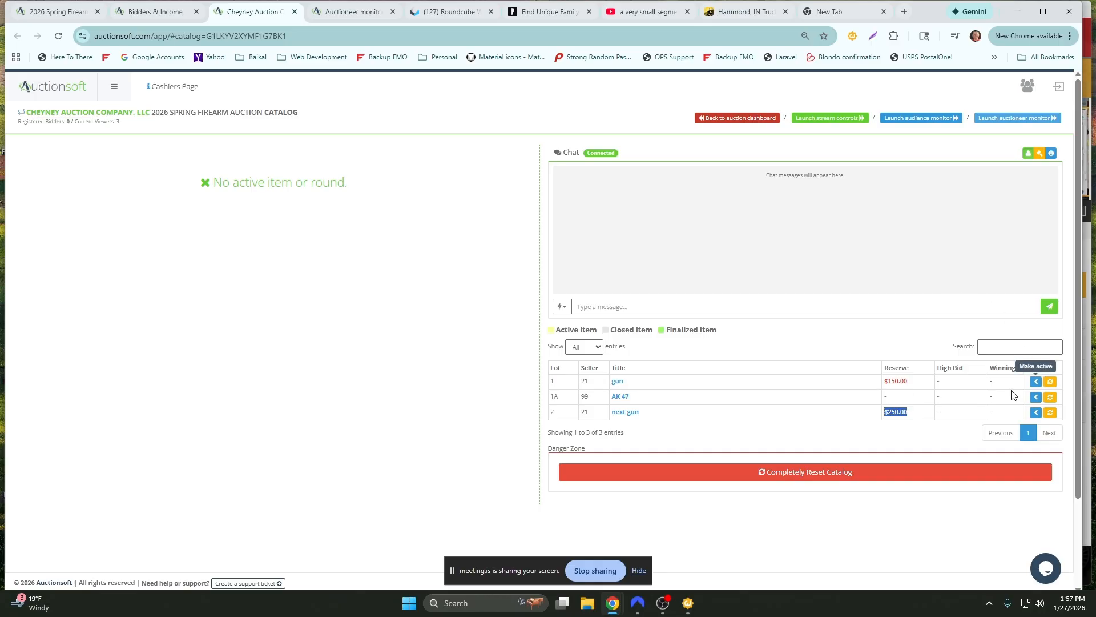
Make Lot 1 (gun) the active item and check how it appears on the auction's public page before returning to clerking
scroll(1035, 385, down, 1)
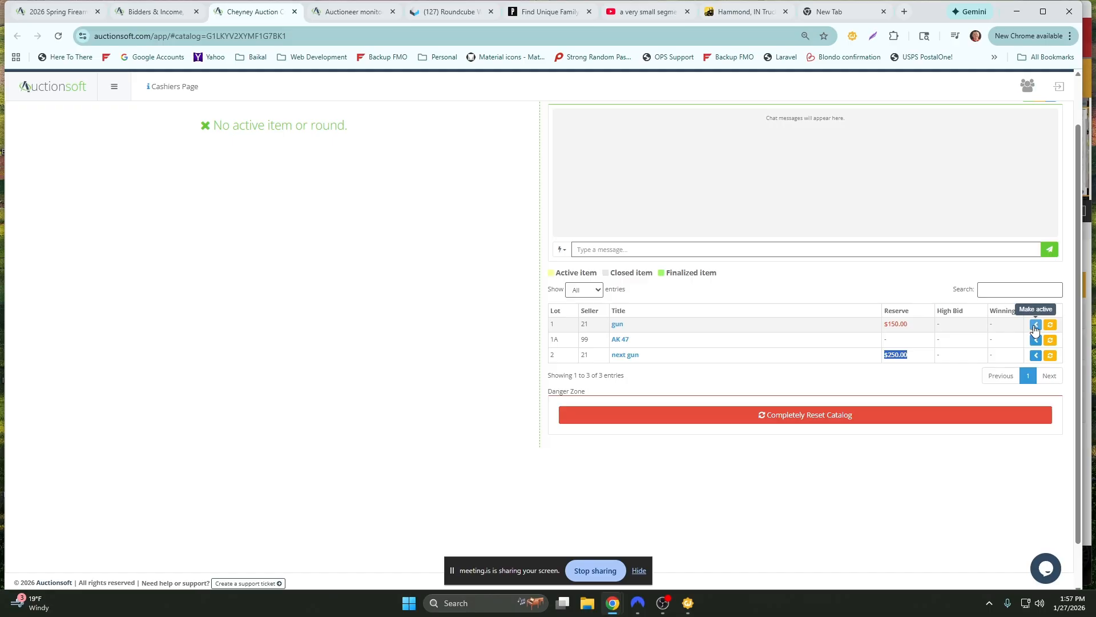
click(1035, 325)
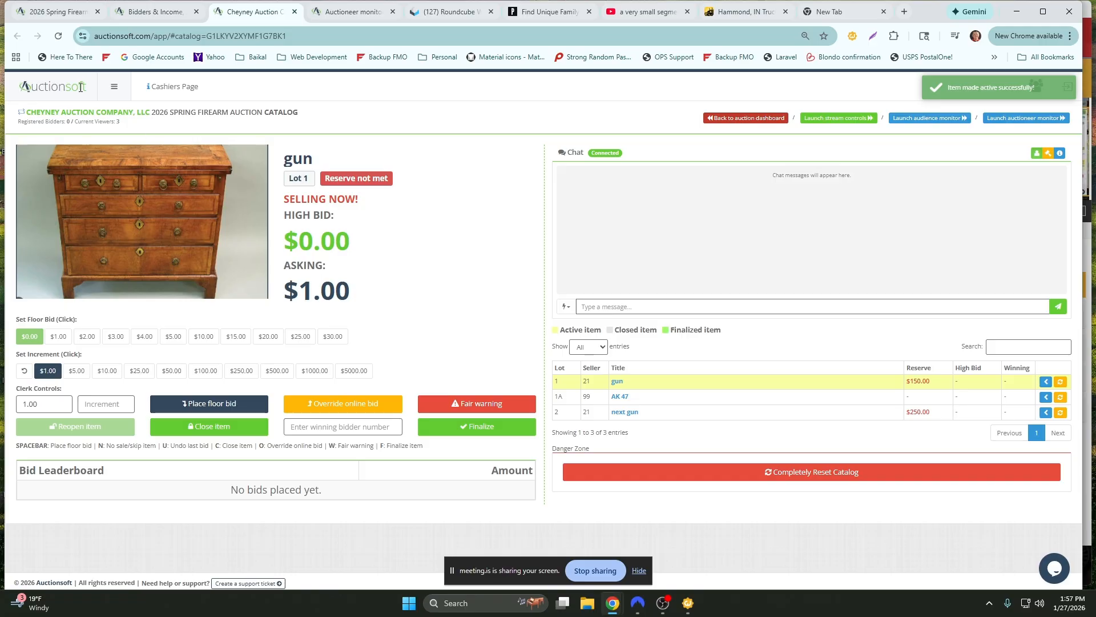
click(60, 12)
scroll(185, 234, down, 4)
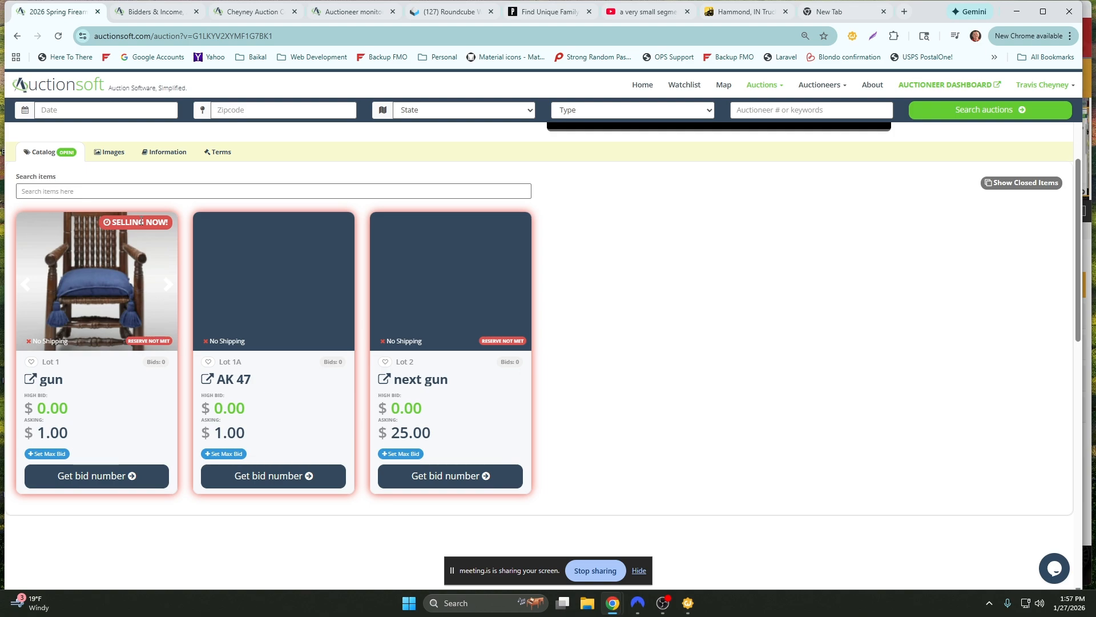
scroll(141, 222, up, 4)
click(151, 12)
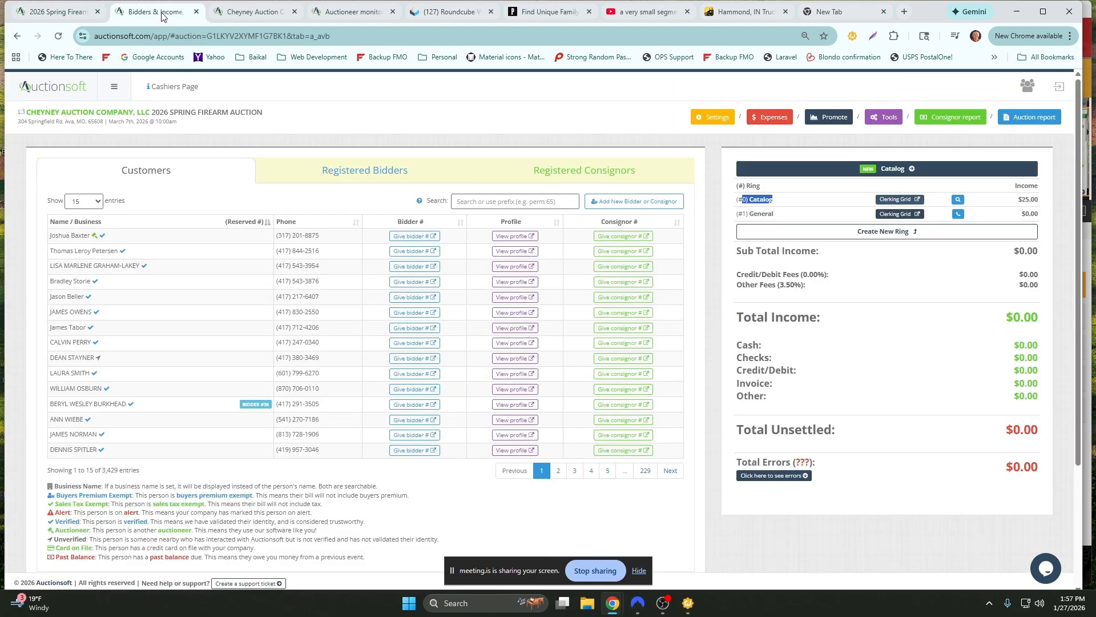
click(251, 12)
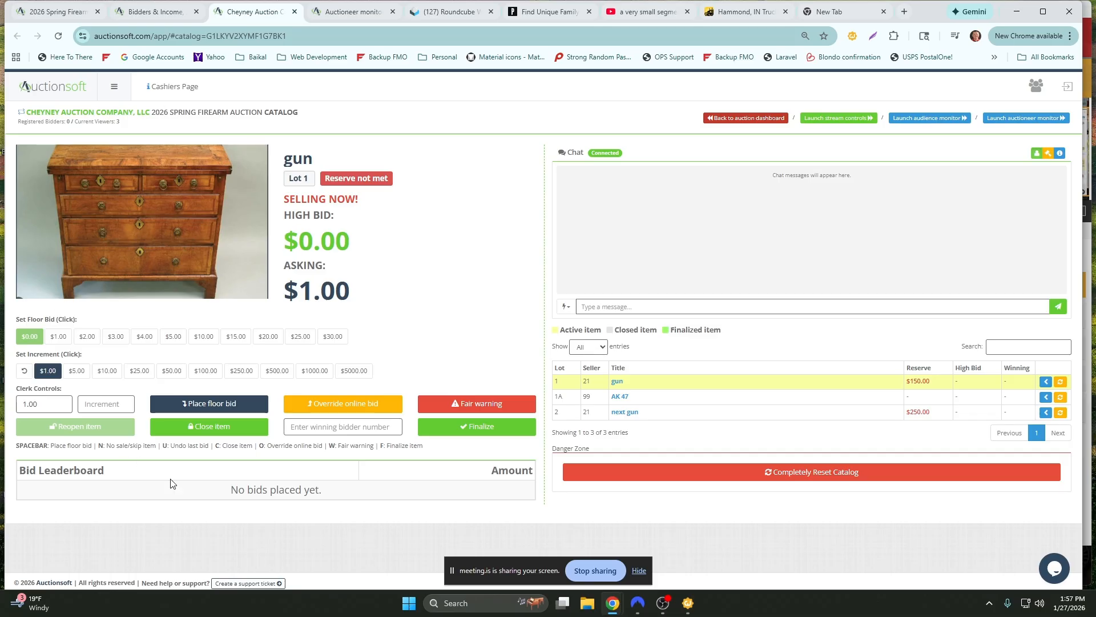
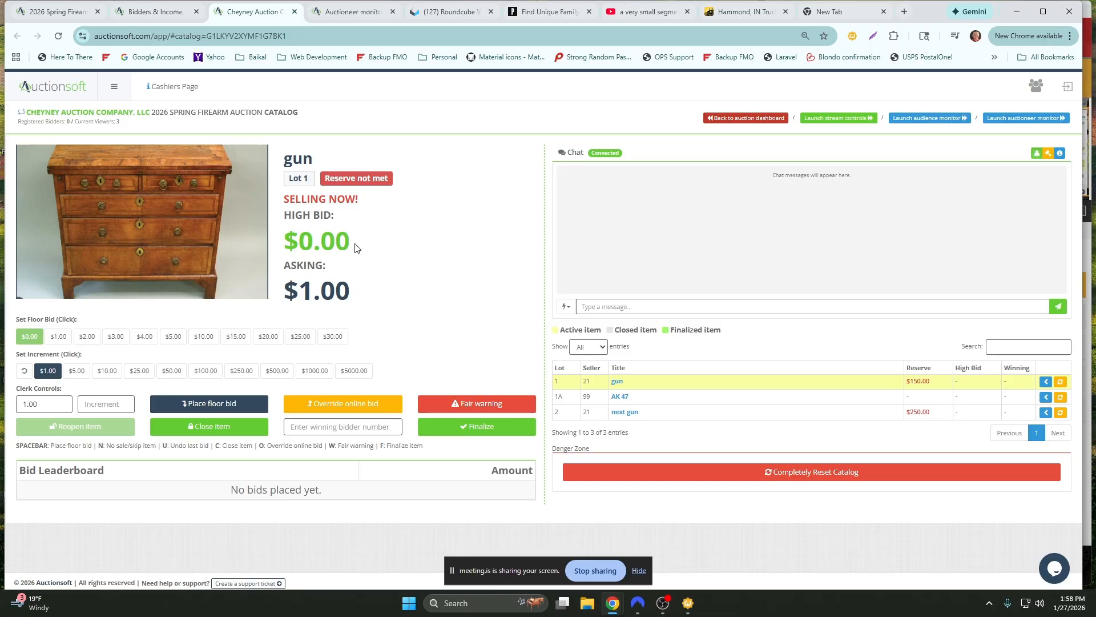
Try to register as a bidder on Lot 1 from the public page without card details, and close the registration form
click(49, 15)
scroll(411, 190, down, 2)
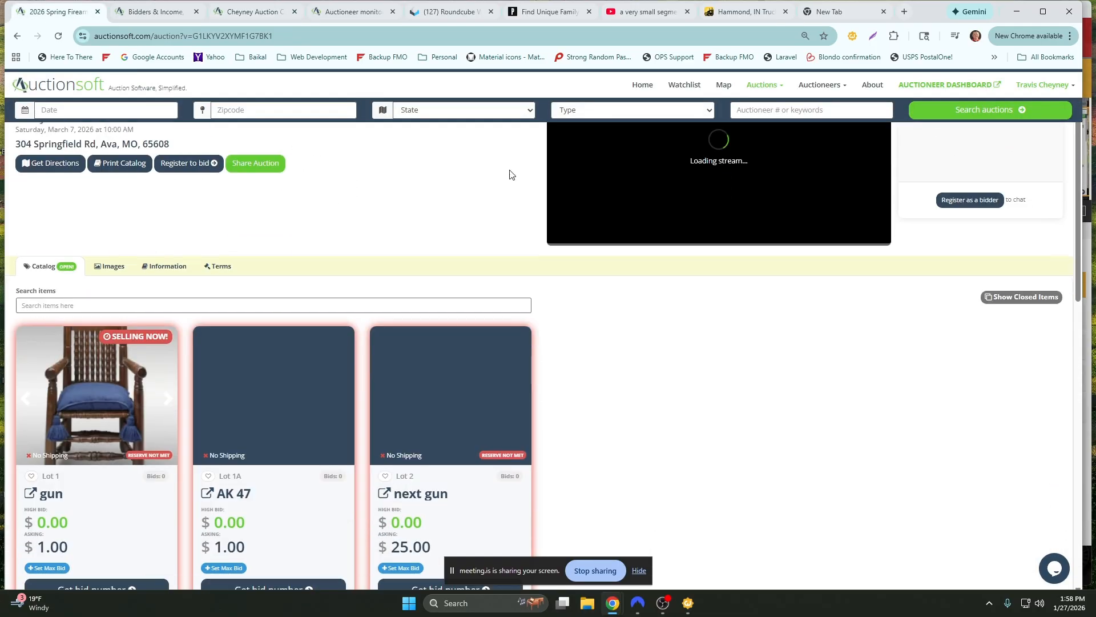
scroll(257, 164, down, 3)
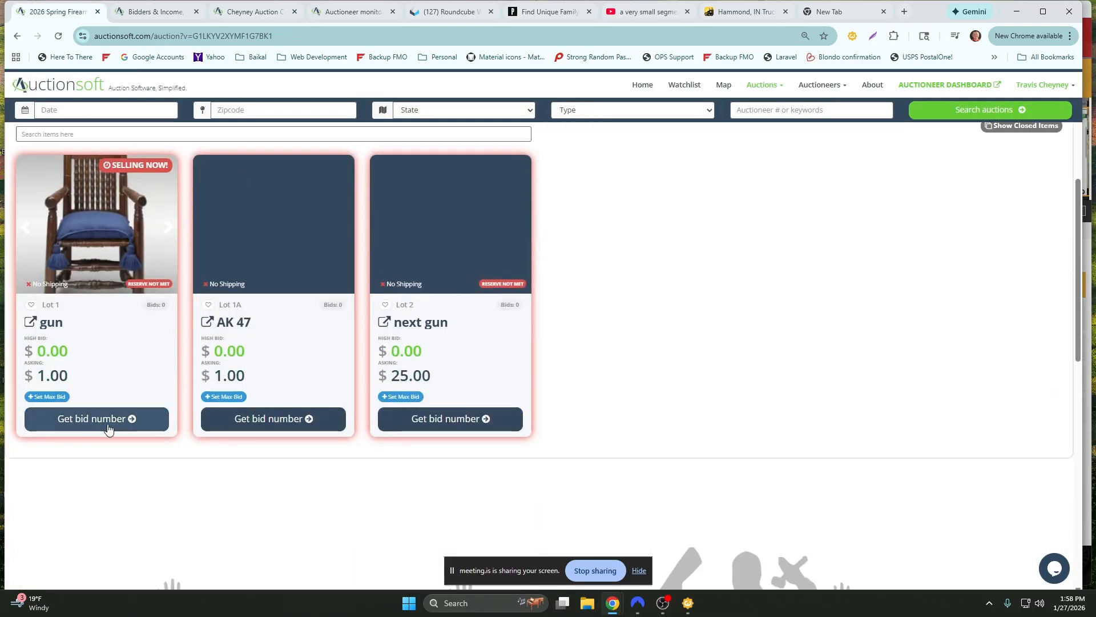
click(108, 421)
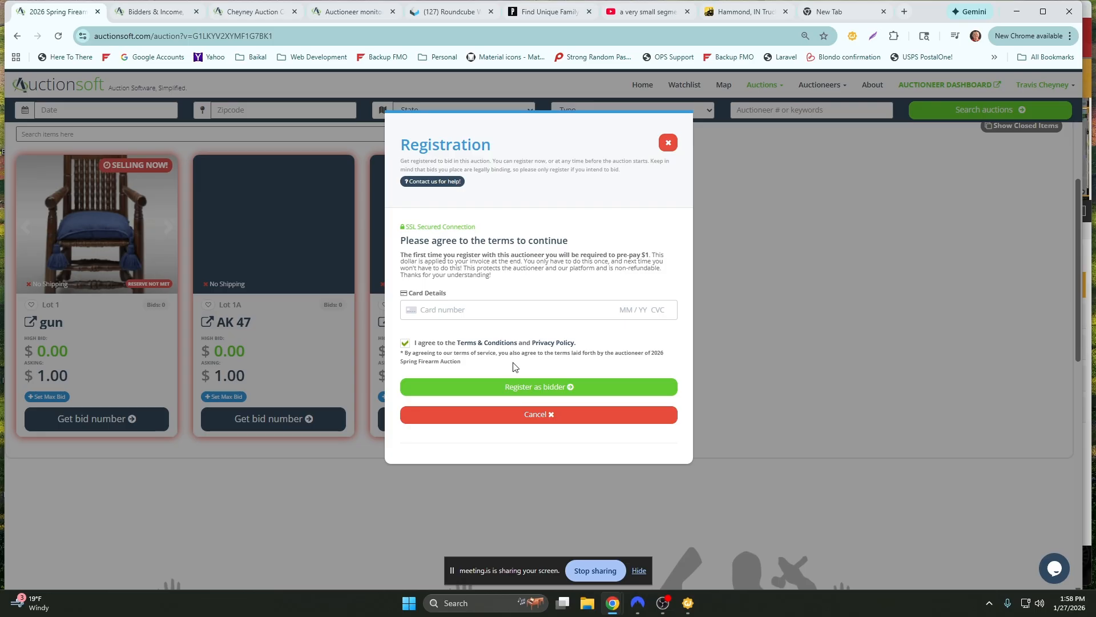
click(546, 394)
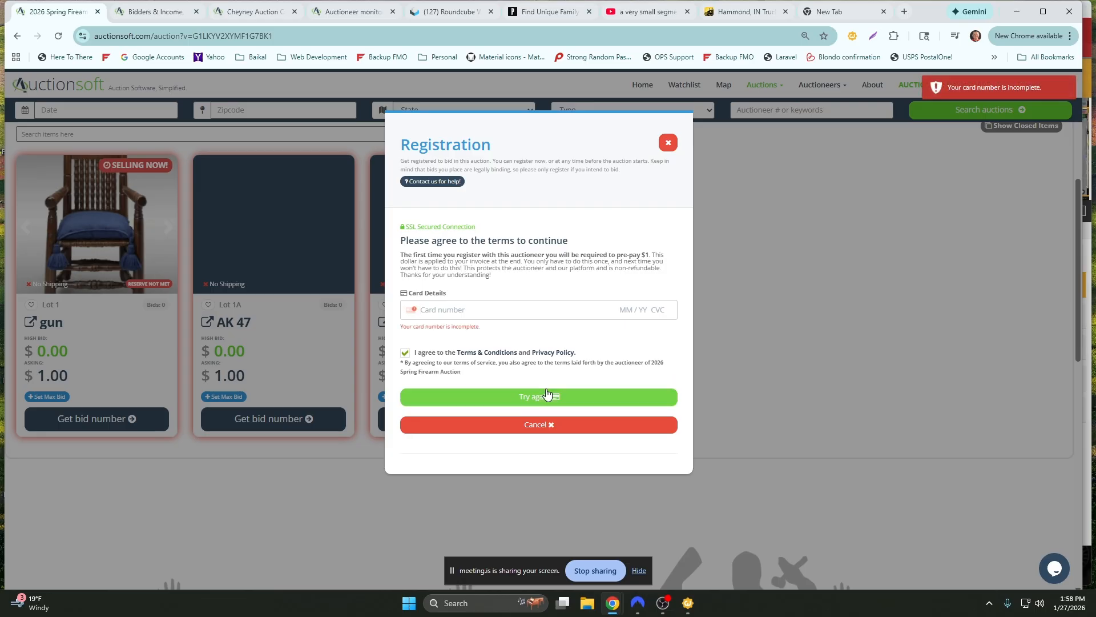
click(668, 143)
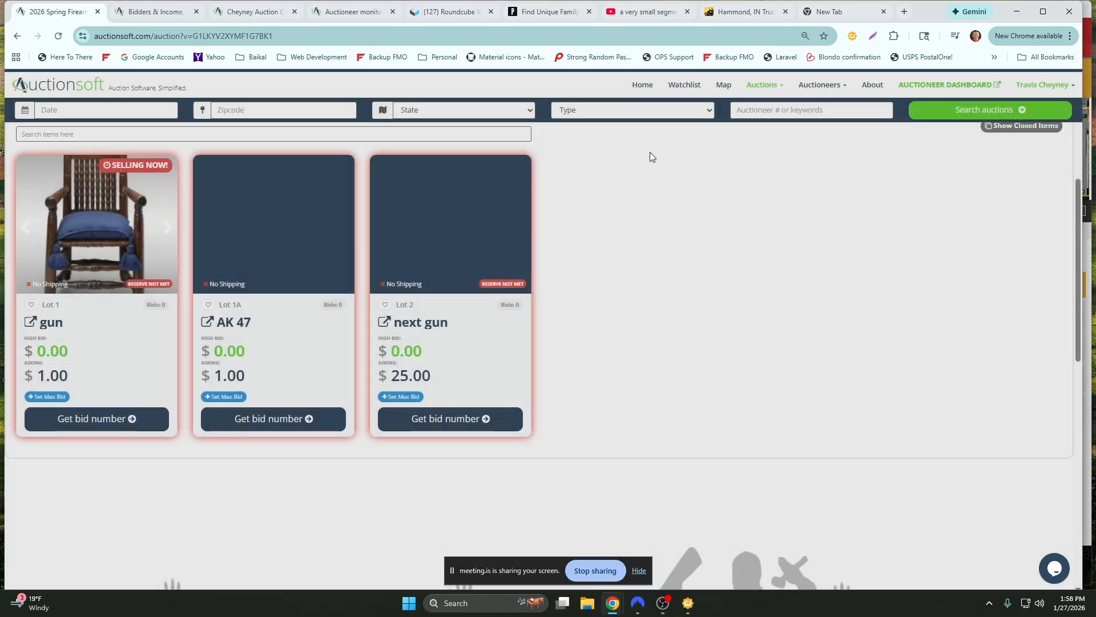
scroll(524, 288, up, 2)
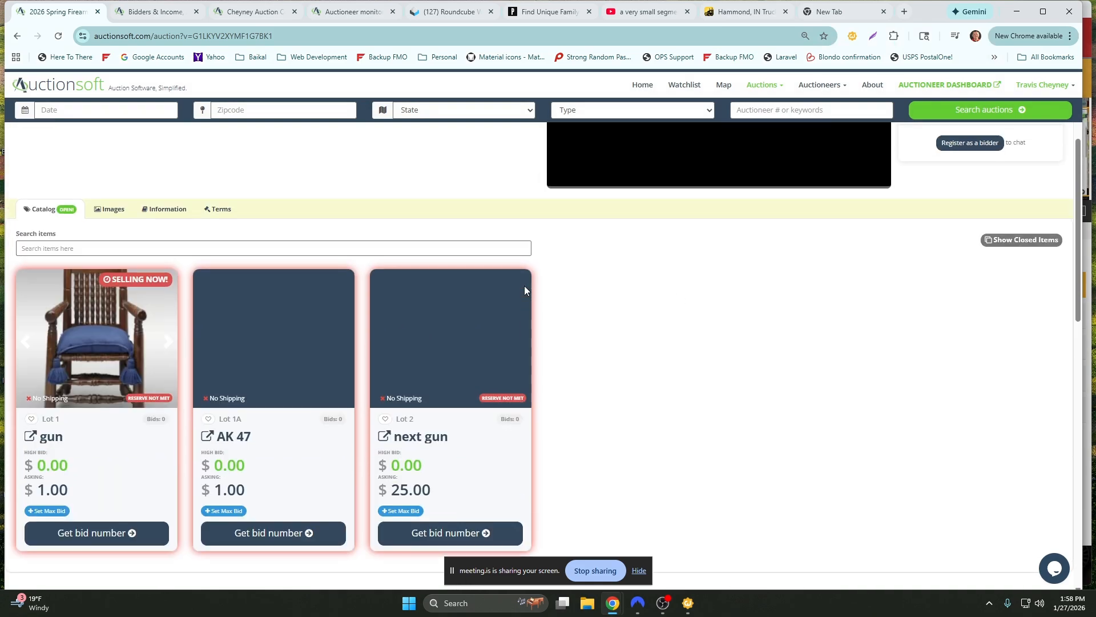
click(103, 540)
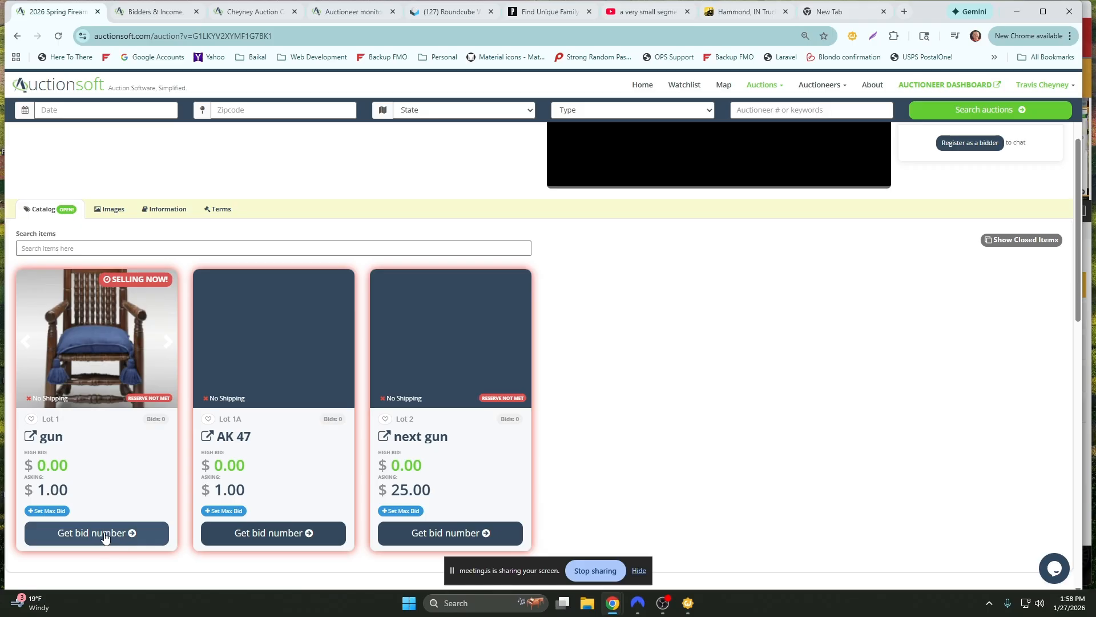
Place a $1.00 floor bid on Lot 1 from the catalog clerking page and review its bid leaderboard entry
click(252, 12)
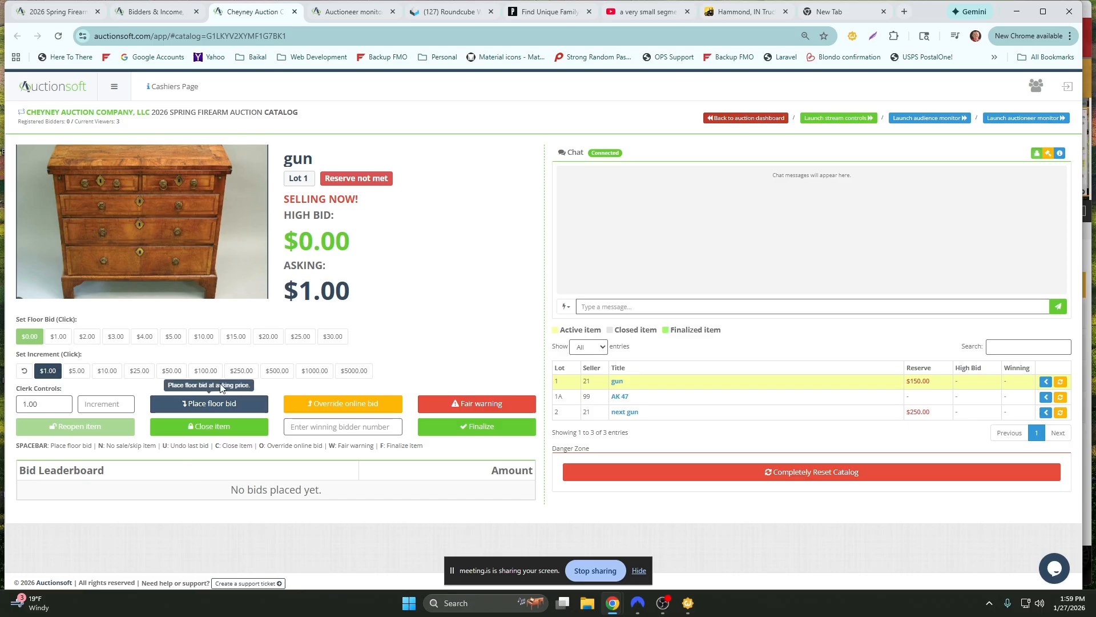
click(210, 407)
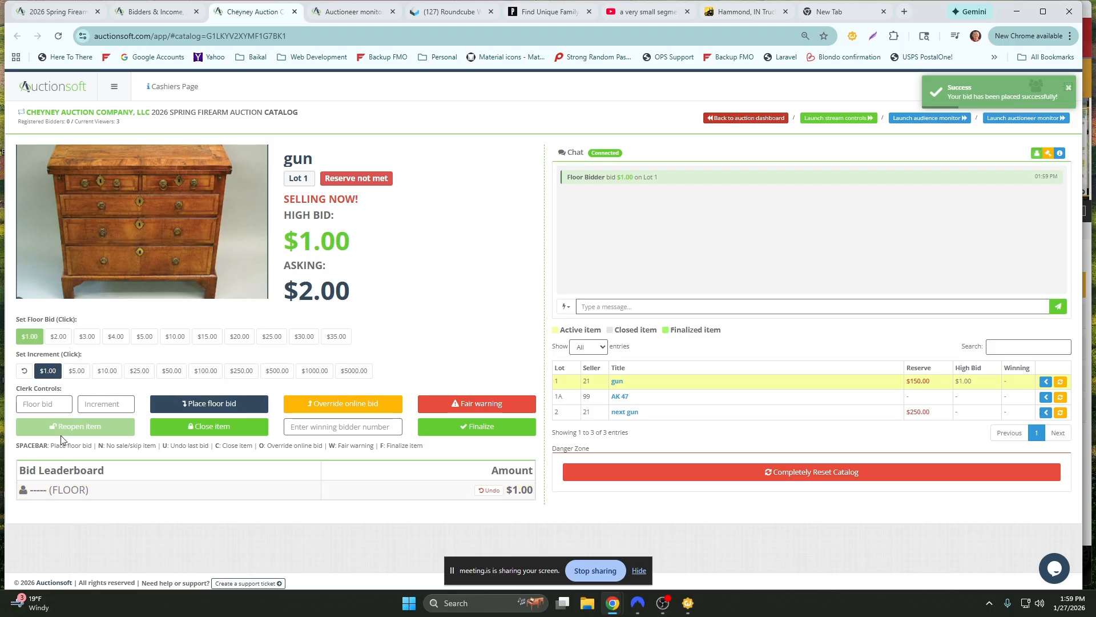
drag(54, 496, 29, 495)
drag(507, 492, 540, 490)
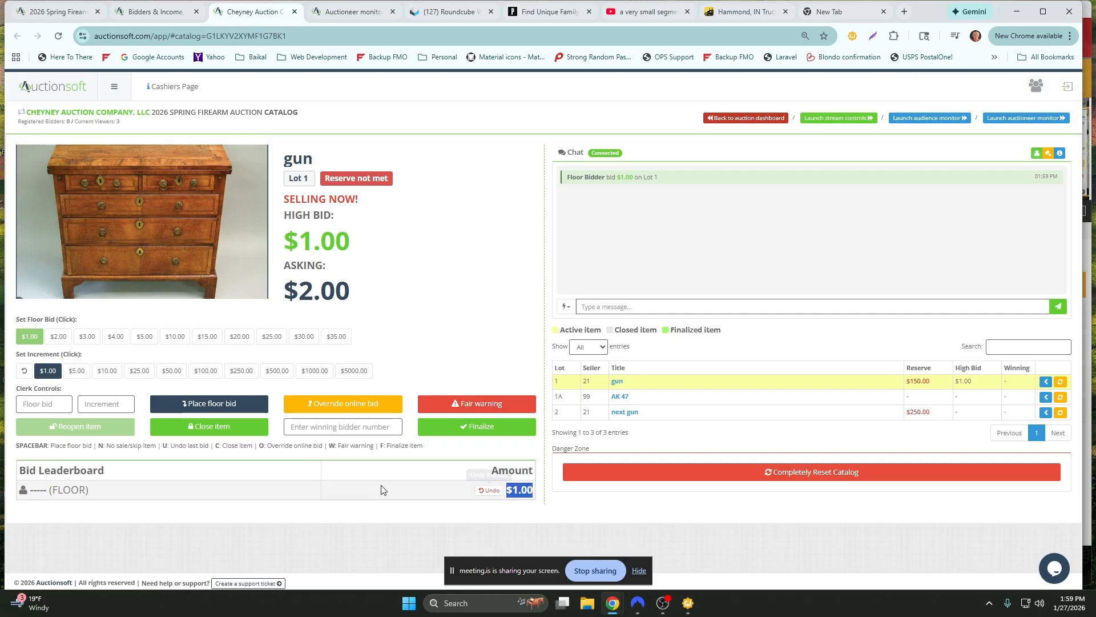
Raise Lot 1's high bid to $150.00 with successive floor bids at the asking price
click(222, 409)
click(222, 409)
click(223, 409)
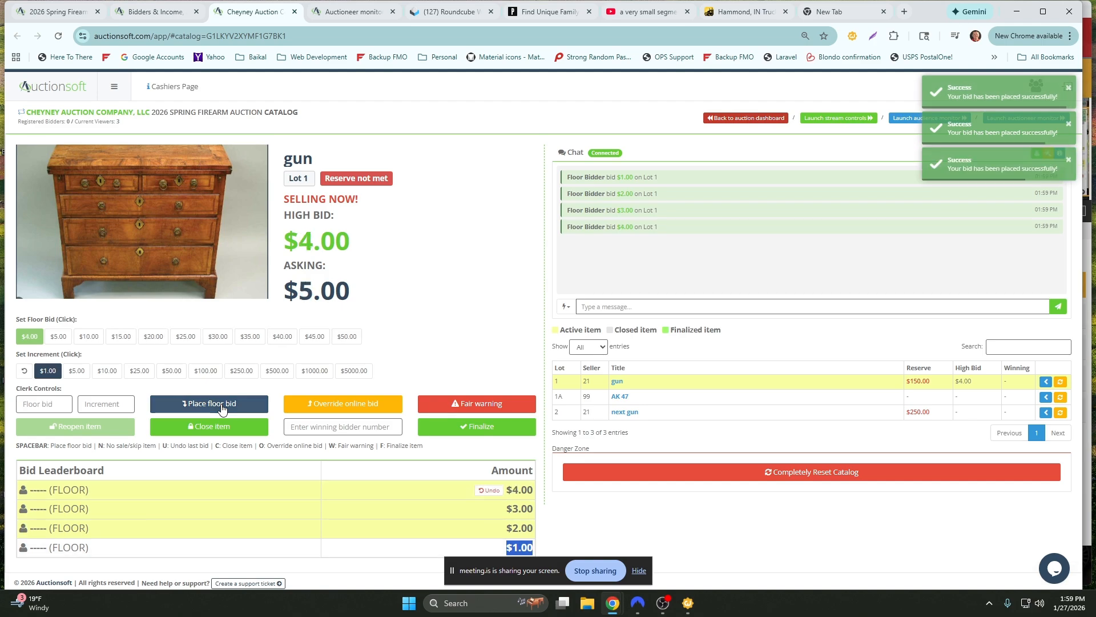
click(222, 409)
click(222, 409)
click(222, 409)
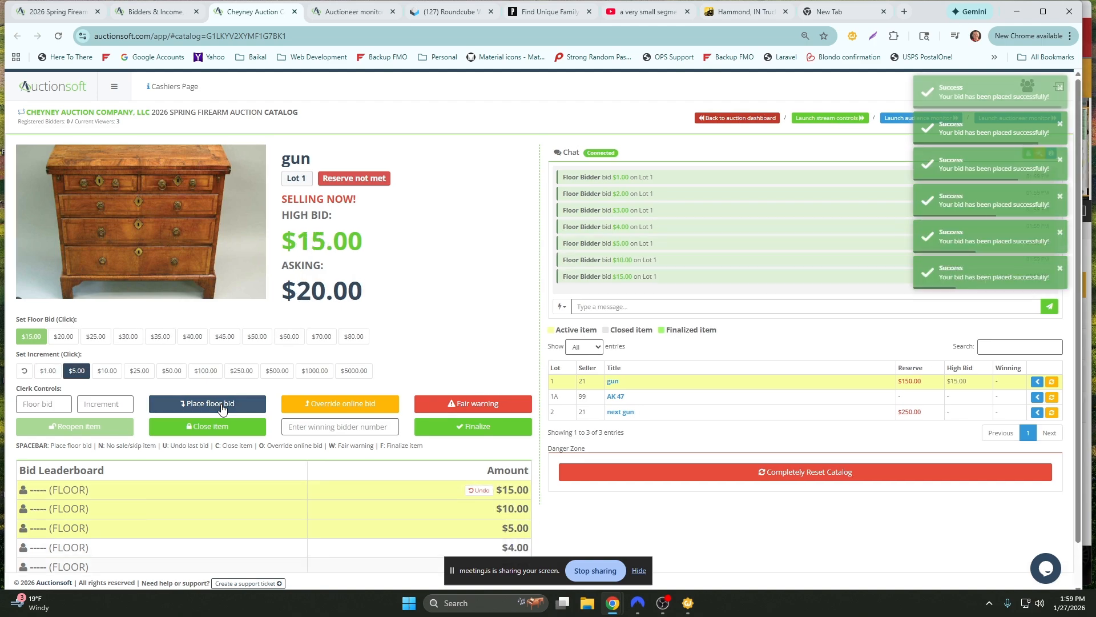
click(223, 409)
click(222, 409)
click(222, 409)
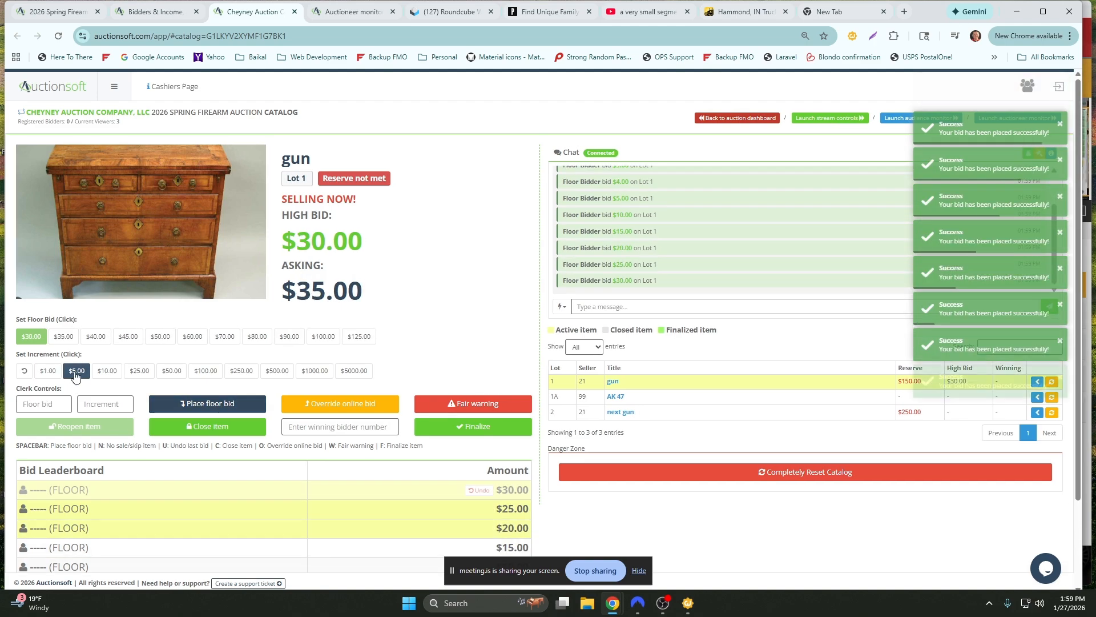
click(201, 405)
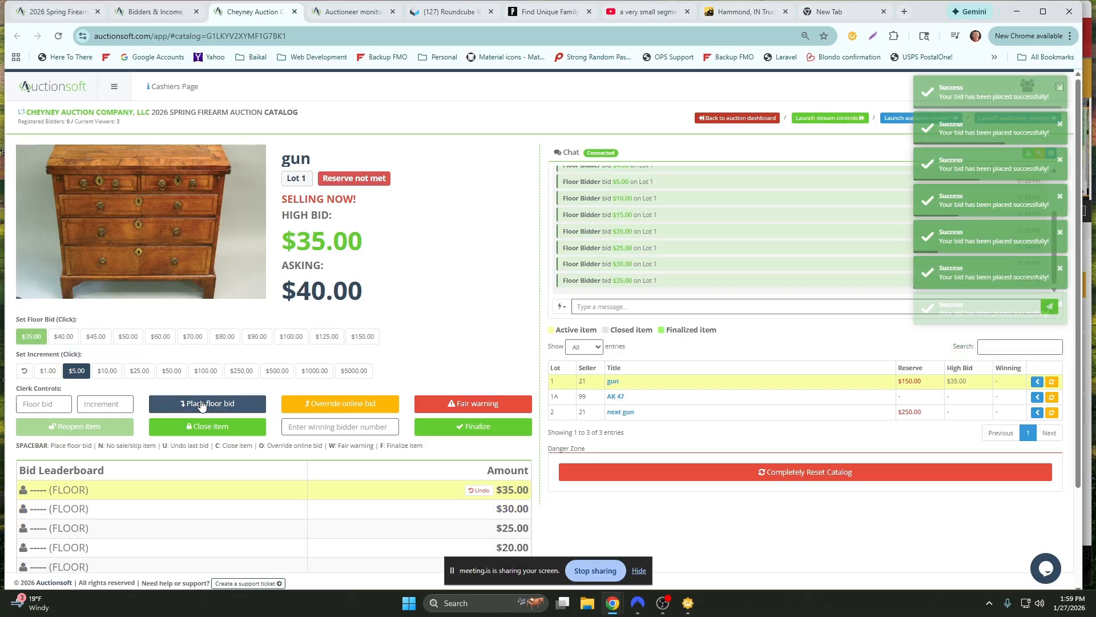
click(201, 404)
click(201, 405)
click(201, 404)
click(201, 405)
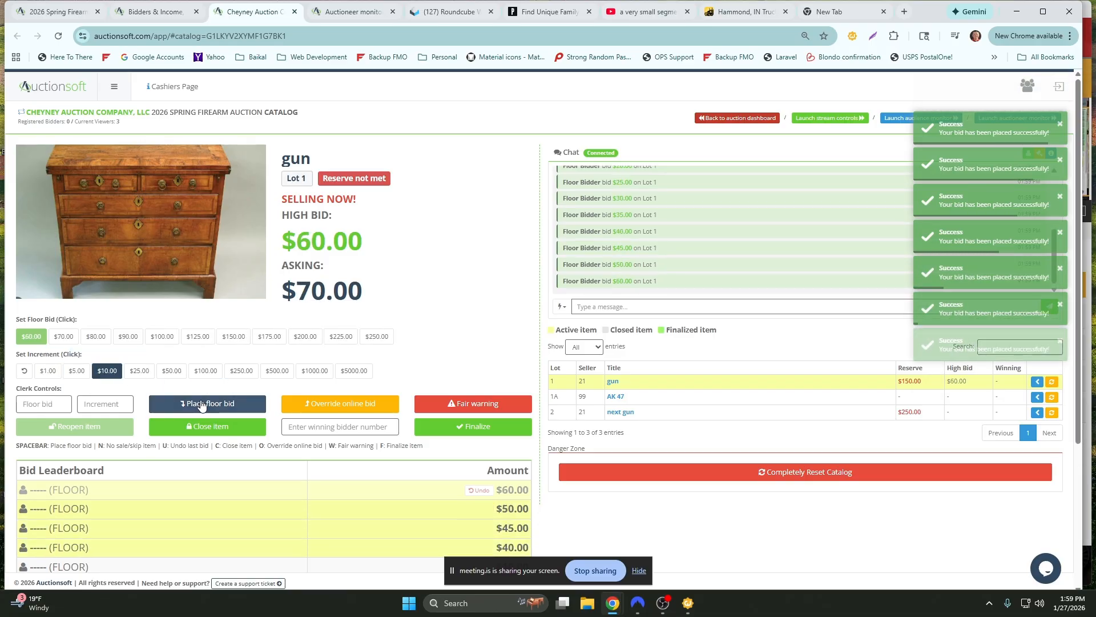
click(201, 404)
click(201, 404)
click(200, 405)
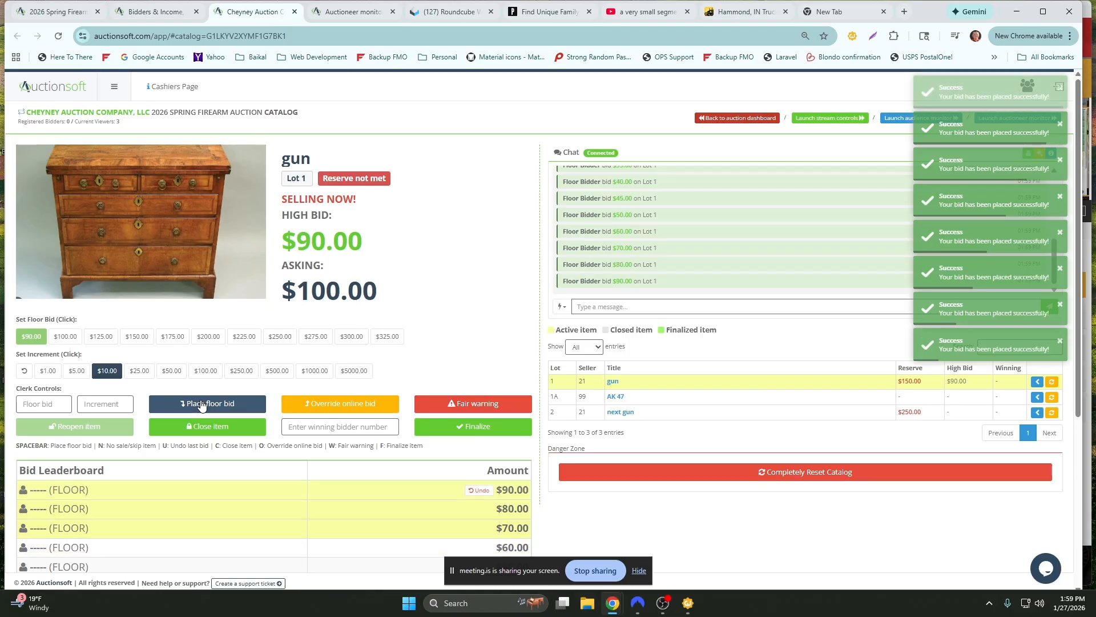
click(201, 404)
click(201, 405)
click(201, 404)
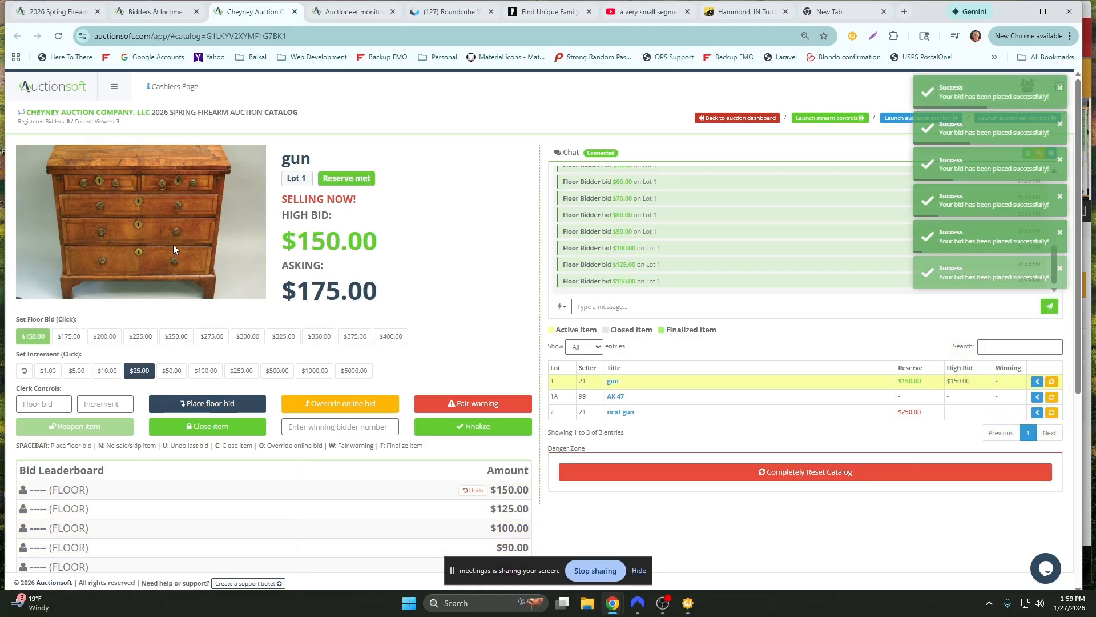
drag(296, 242, 378, 247)
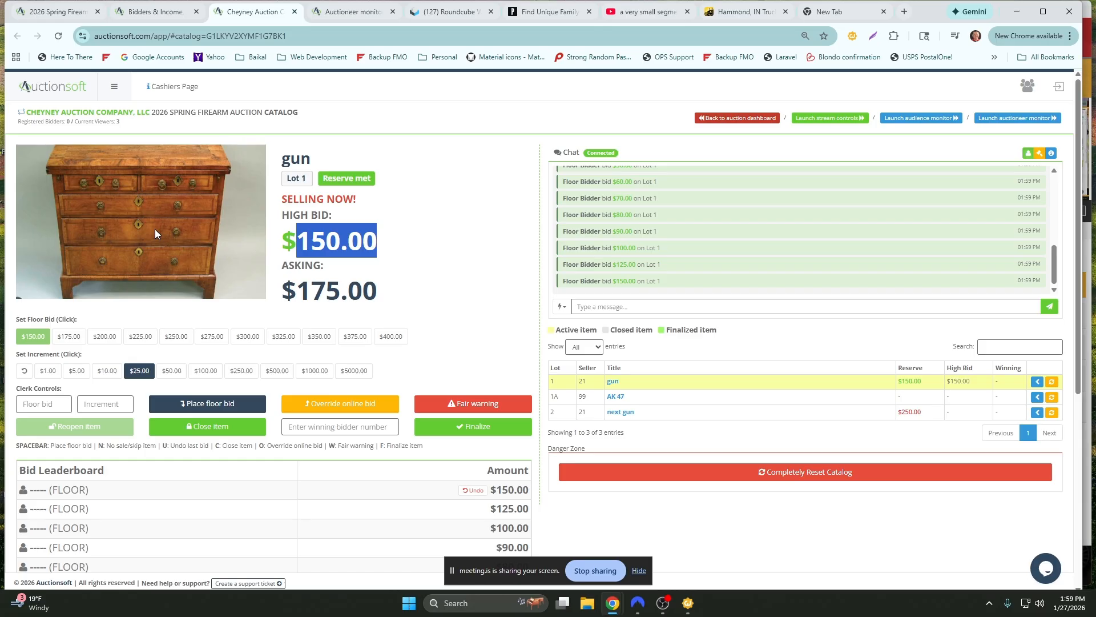
Place a custom floor bid of $500 on Lot 1 and check the updated high bid
click(54, 404)
click(390, 286)
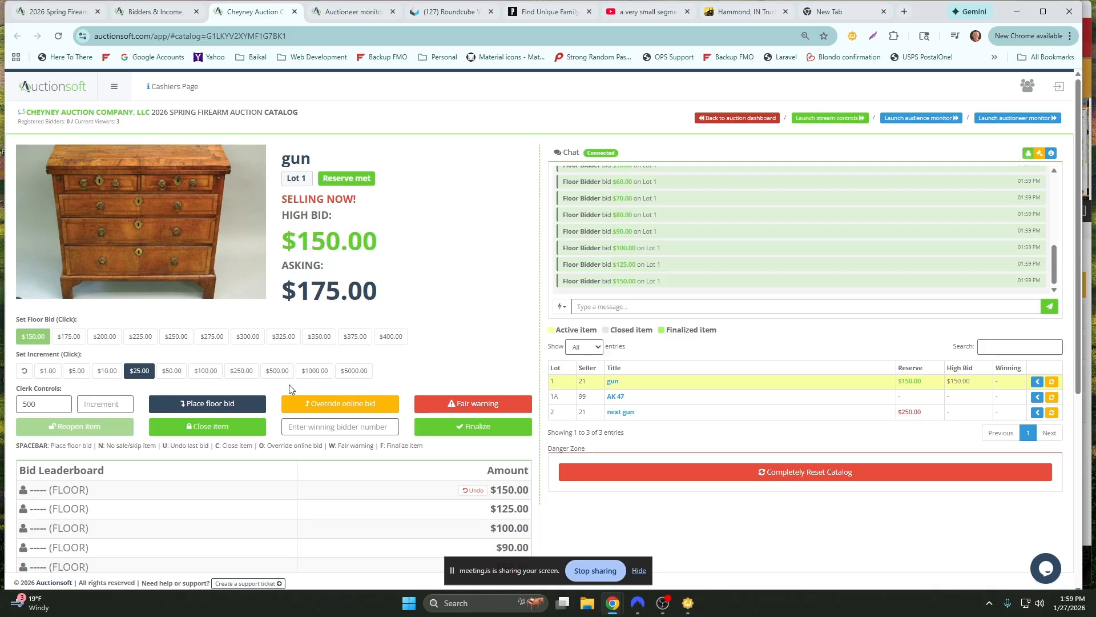
click(228, 404)
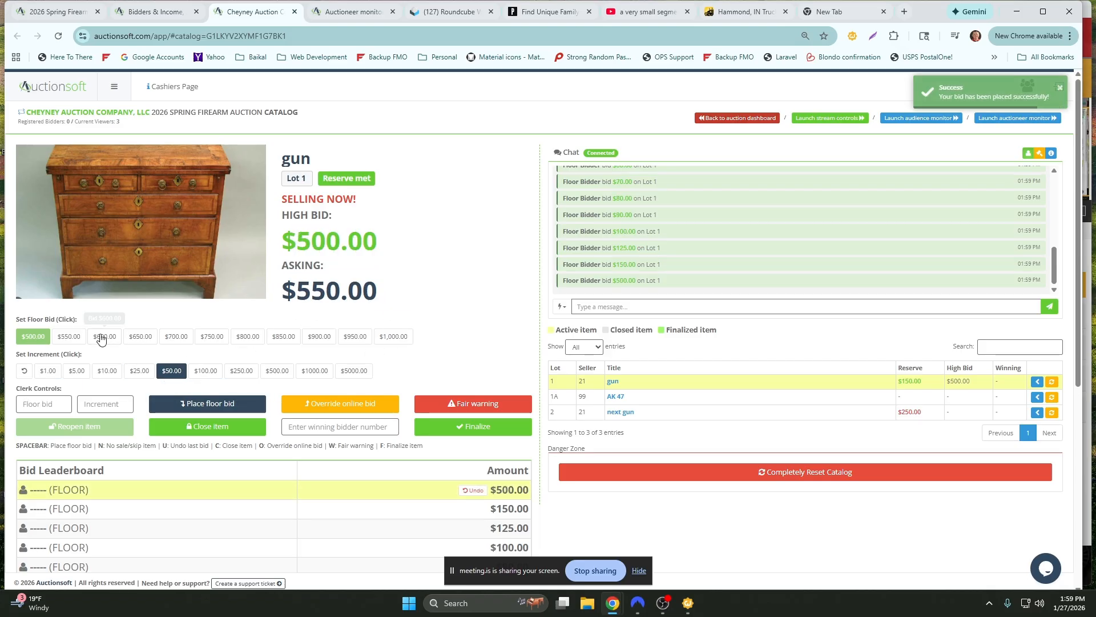
drag(297, 242, 381, 248)
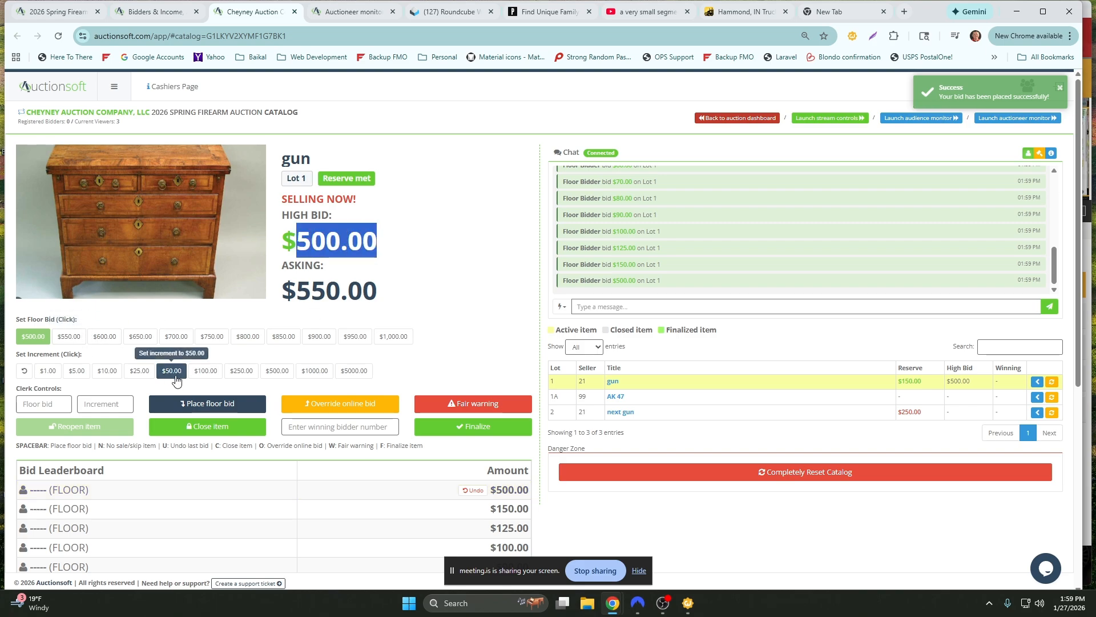
Raise Lot 1's high bid to $900.00 with successive floor bids at the $50.00 increment
click(197, 409)
click(198, 409)
click(198, 409)
click(198, 409)
click(198, 409)
click(199, 409)
click(199, 409)
click(199, 409)
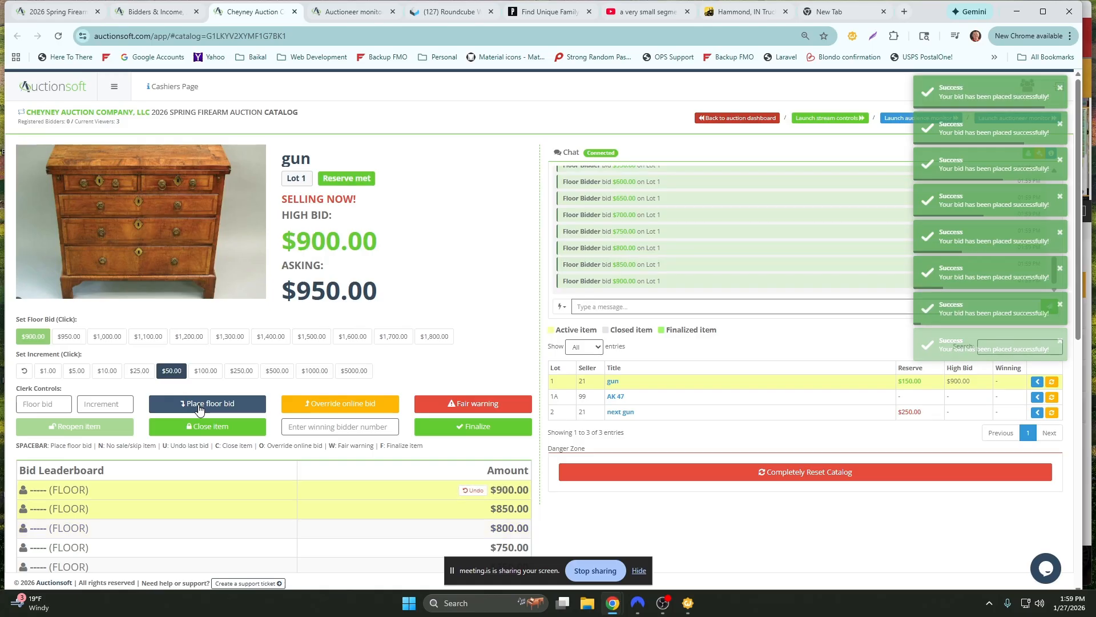
Detach the auctioneer monitor into its own browser window, shrink it and place it over the main window
click(355, 14)
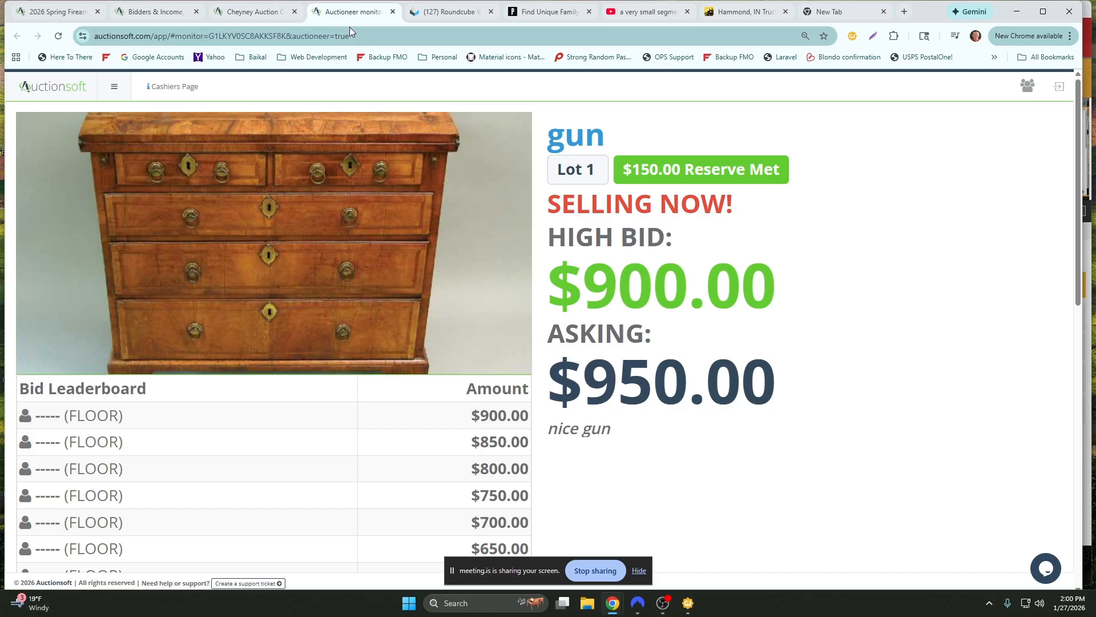
drag(349, 12, 29, 147)
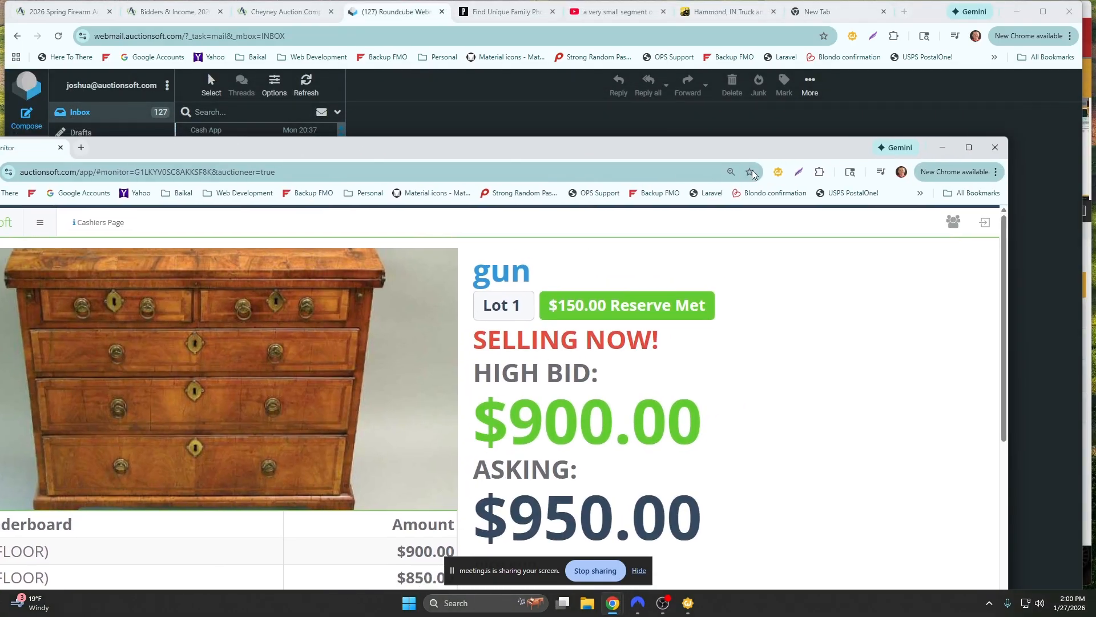
drag(1008, 137, 531, 267)
drag(343, 279, 824, 105)
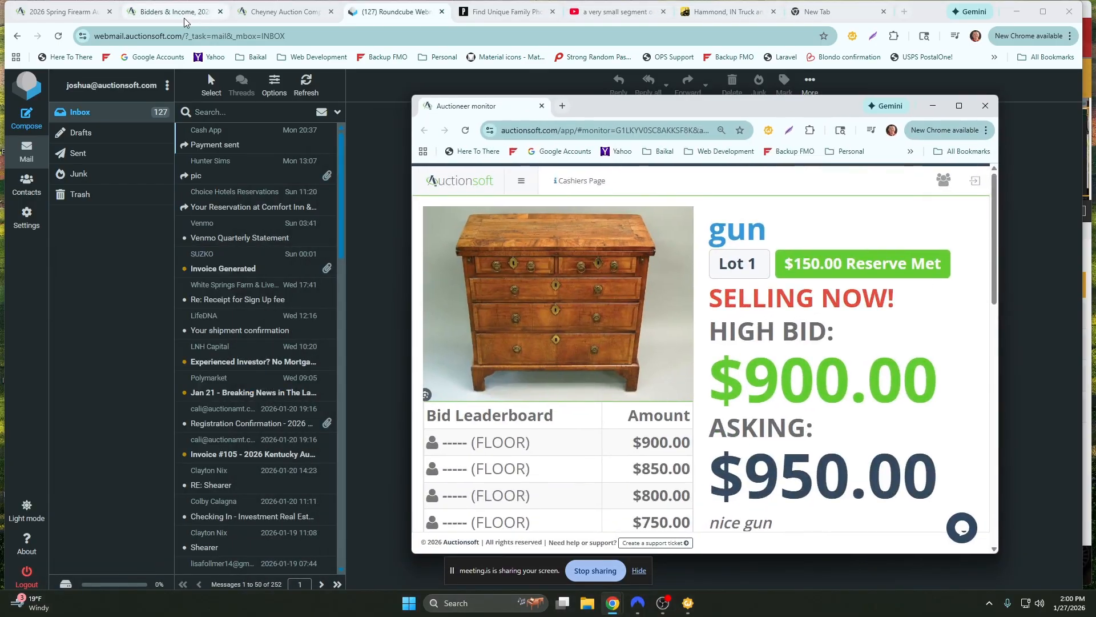
Bring the auctioneer monitor window to the front and check Lot 1's bids and reserve status
click(201, 18)
mouse_move(610, 604)
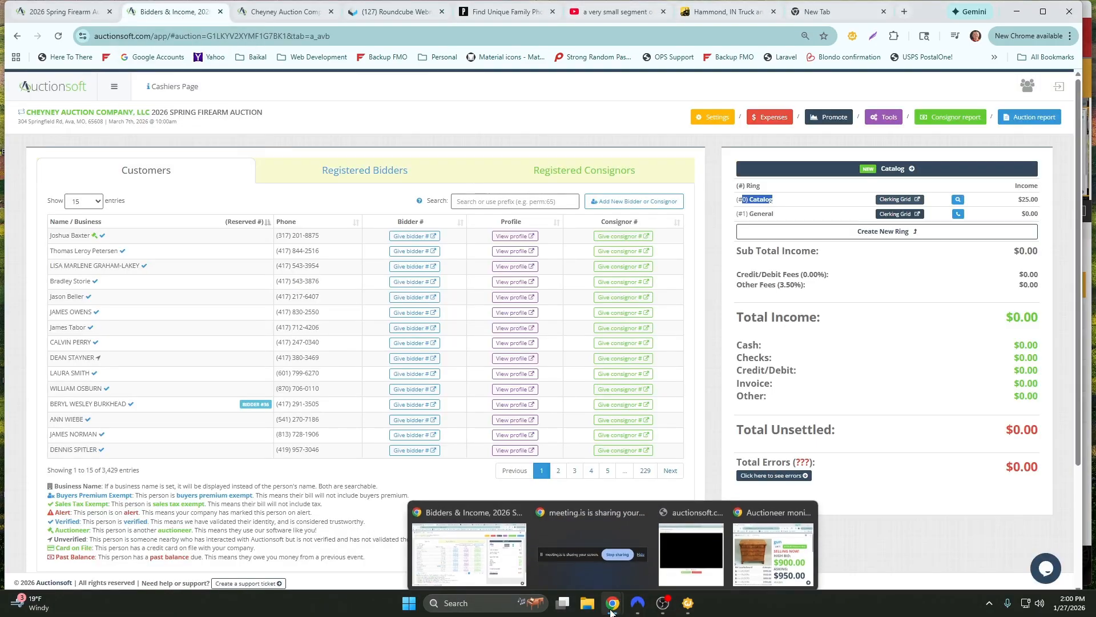
click(774, 548)
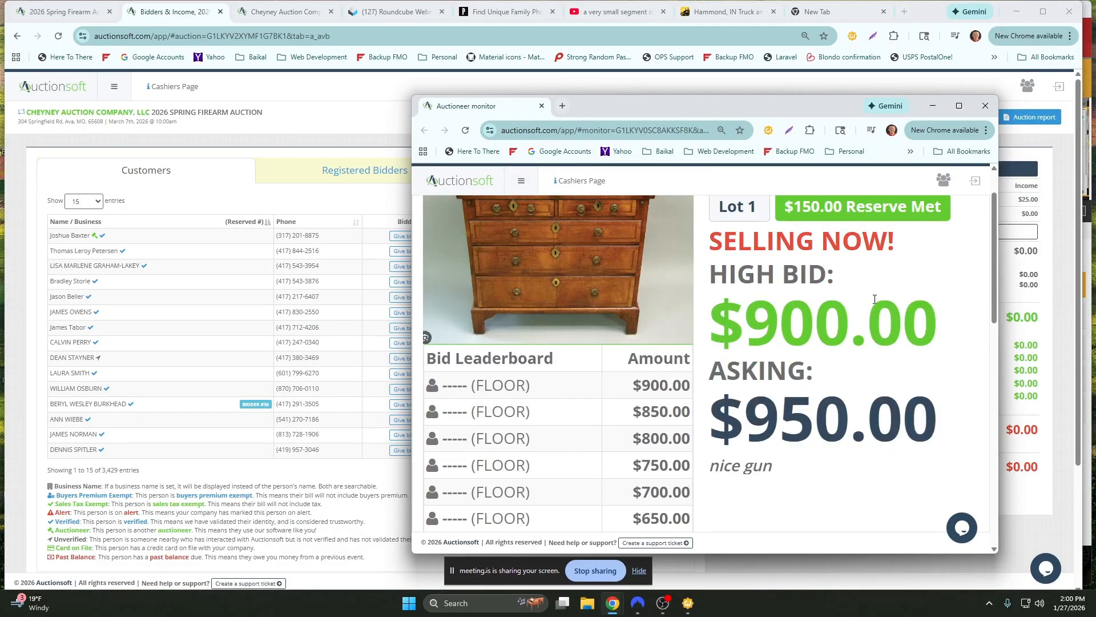
drag(798, 264, 935, 280)
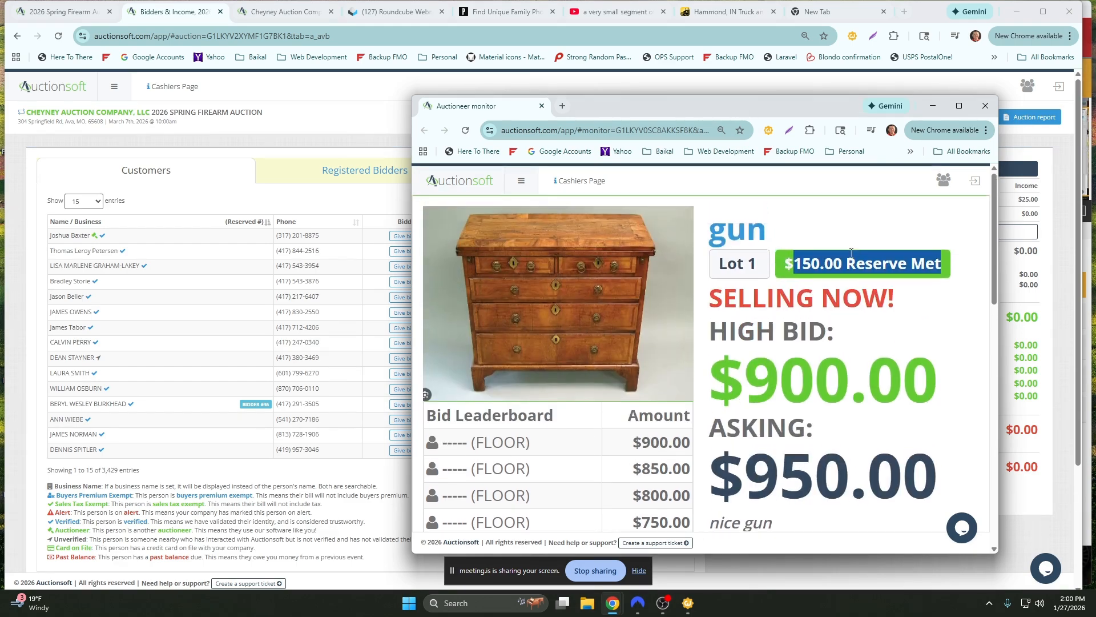
Return to the catalog clerking page and raise Lot 1's high bid to $1,000.00 with two floor bids
click(285, 11)
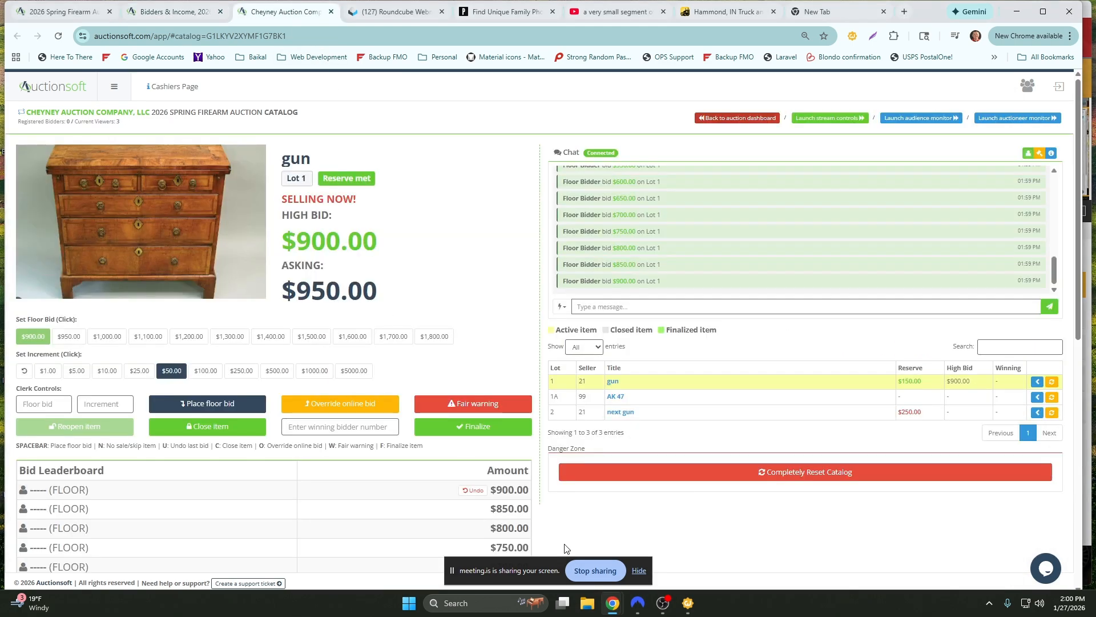
mouse_move(596, 601)
click(765, 537)
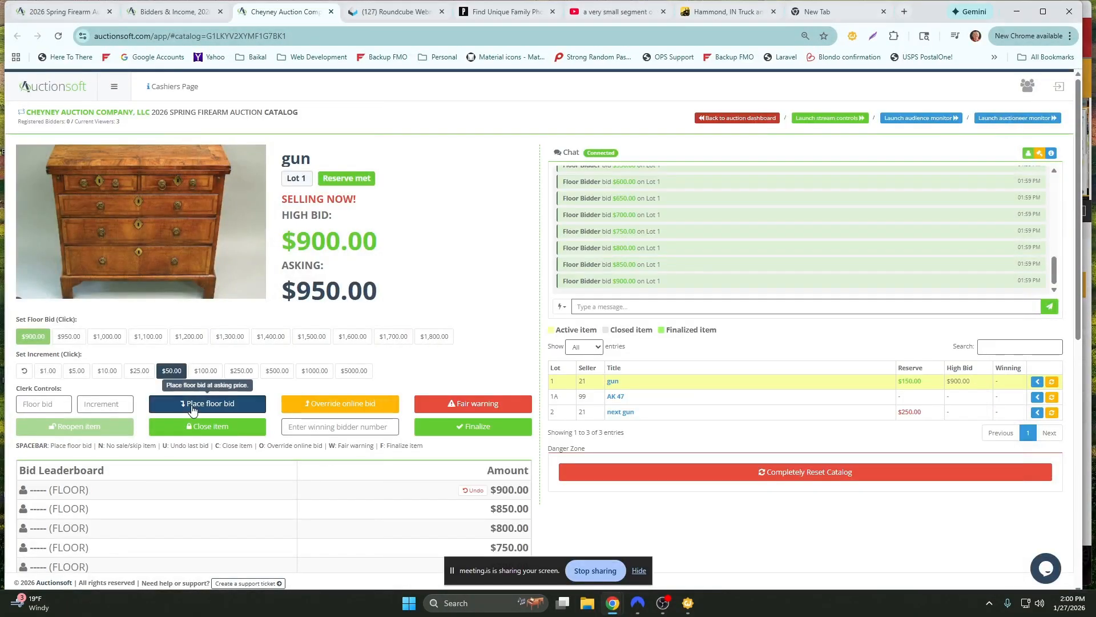
click(193, 407)
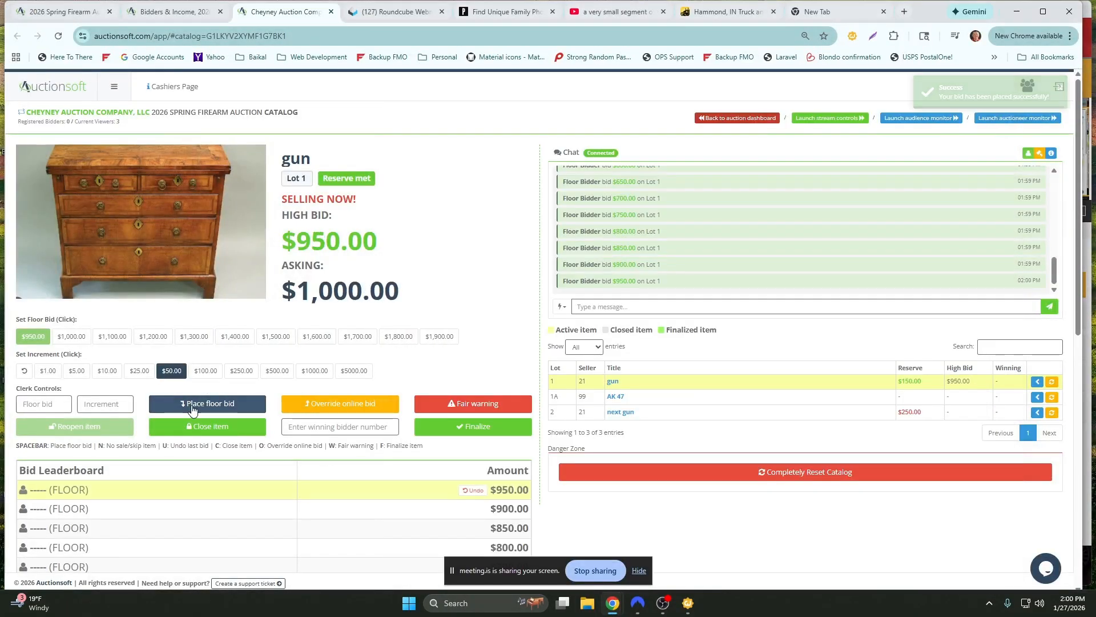
click(192, 407)
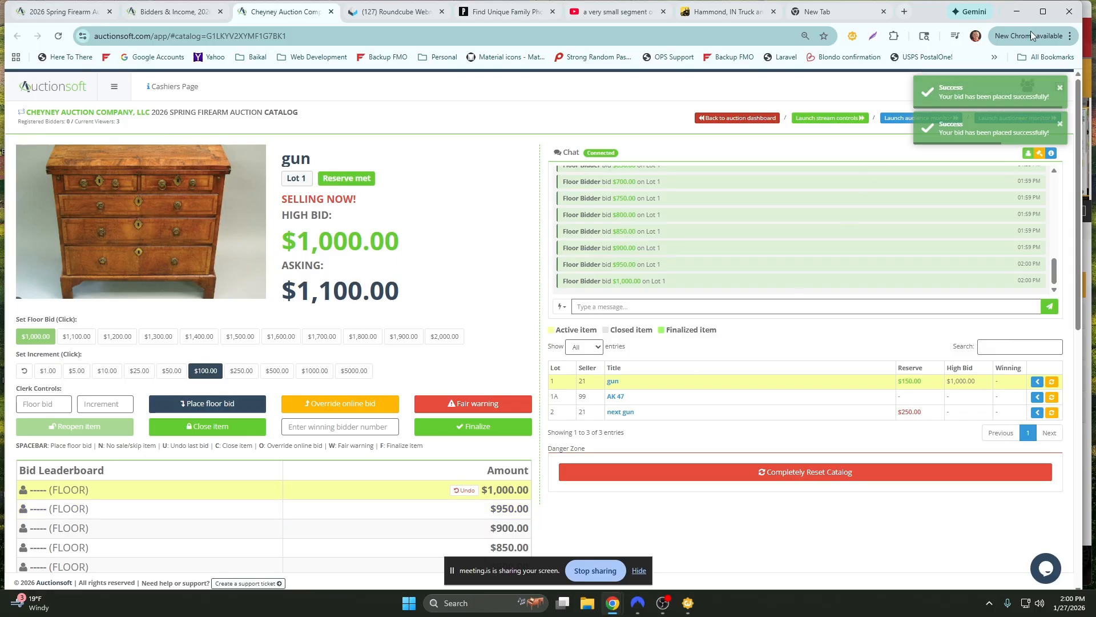
Arrange the clerking page and auctioneer monitor windows side by side and raise Lot 1's high bid to $1,600.00 with $100.00 floor bids
click(1043, 11)
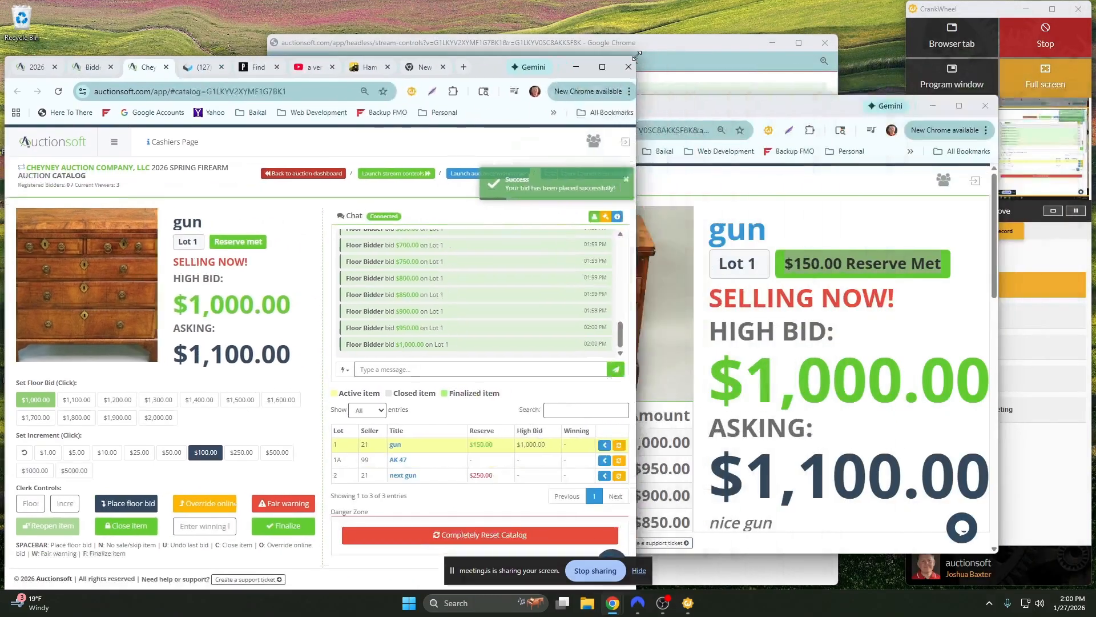
drag(772, 112, 880, 77)
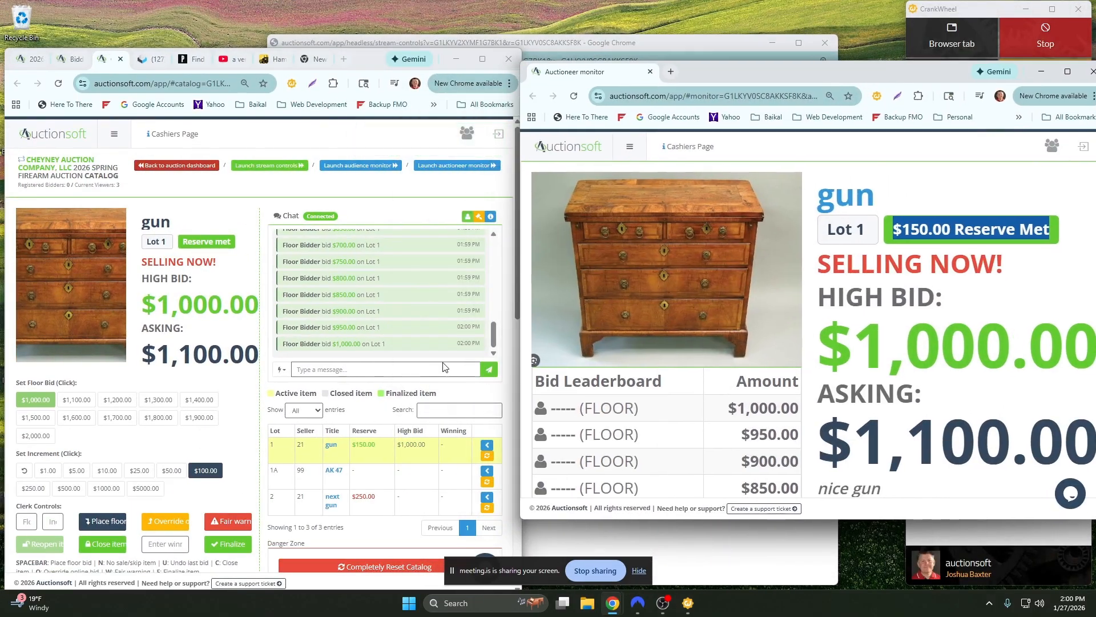
click(108, 525)
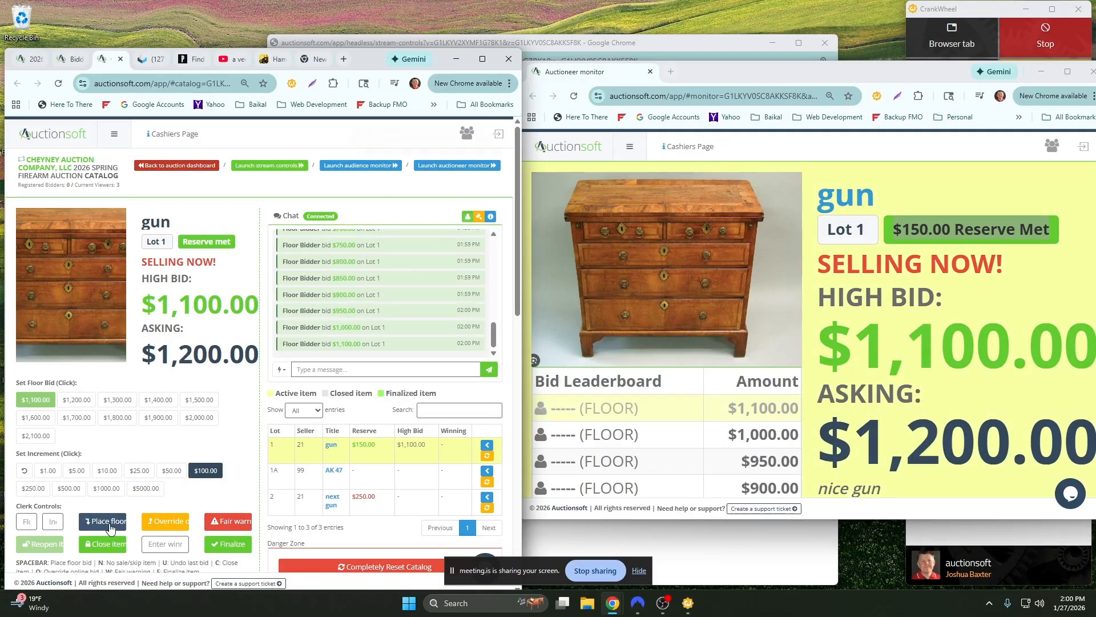
click(108, 522)
click(110, 526)
click(110, 525)
click(110, 524)
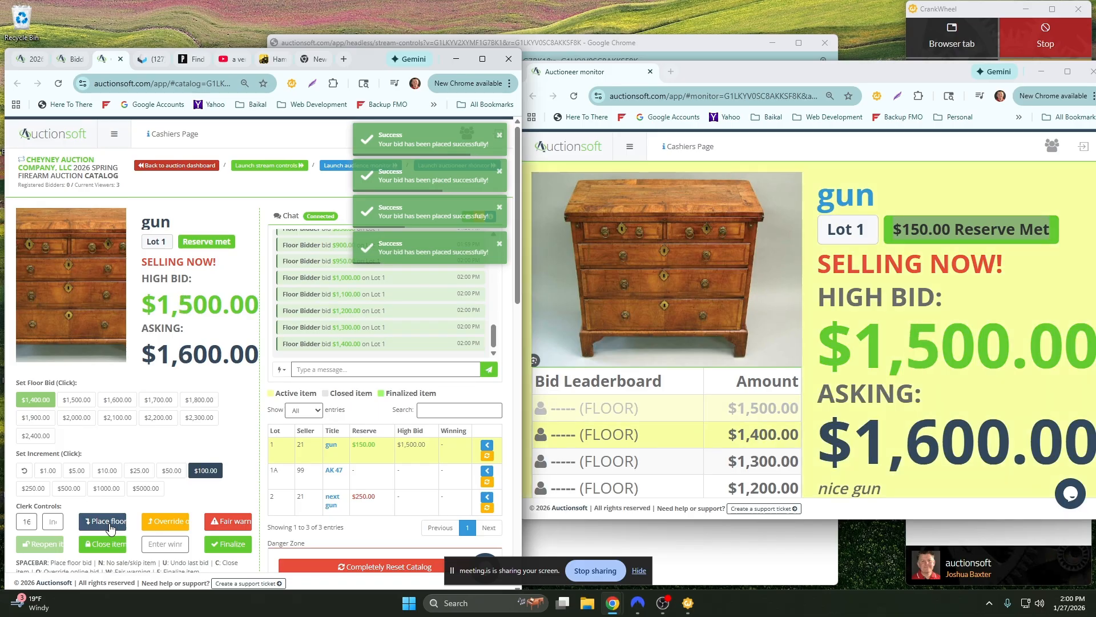
click(110, 524)
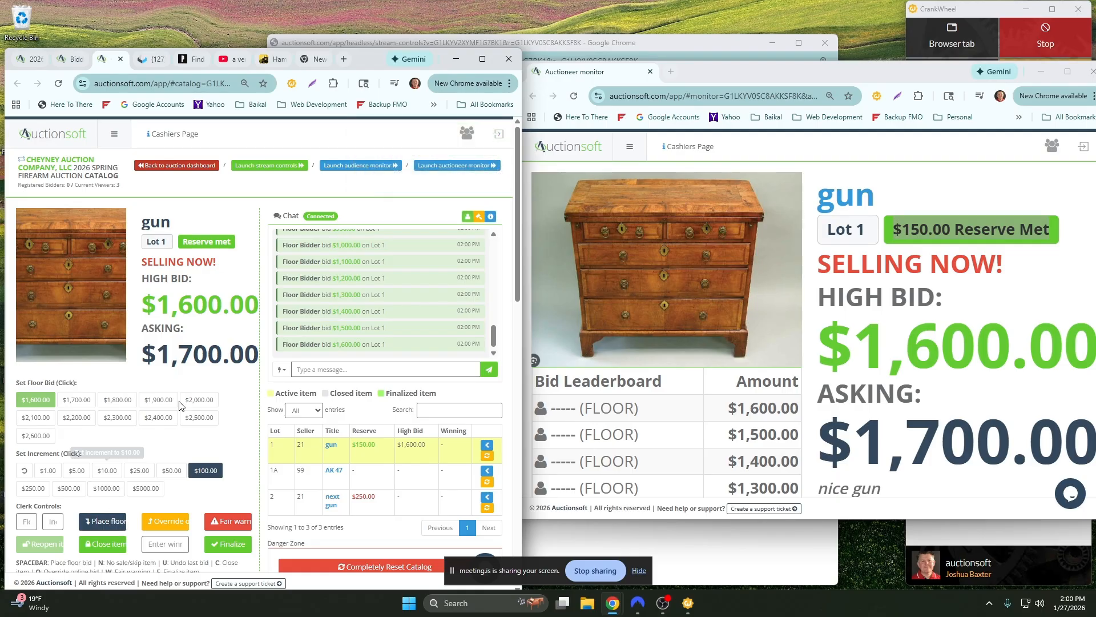
Reposition and heighten the auctioneer monitor window, and widen the clerking window beside it
drag(762, 88, 794, 35)
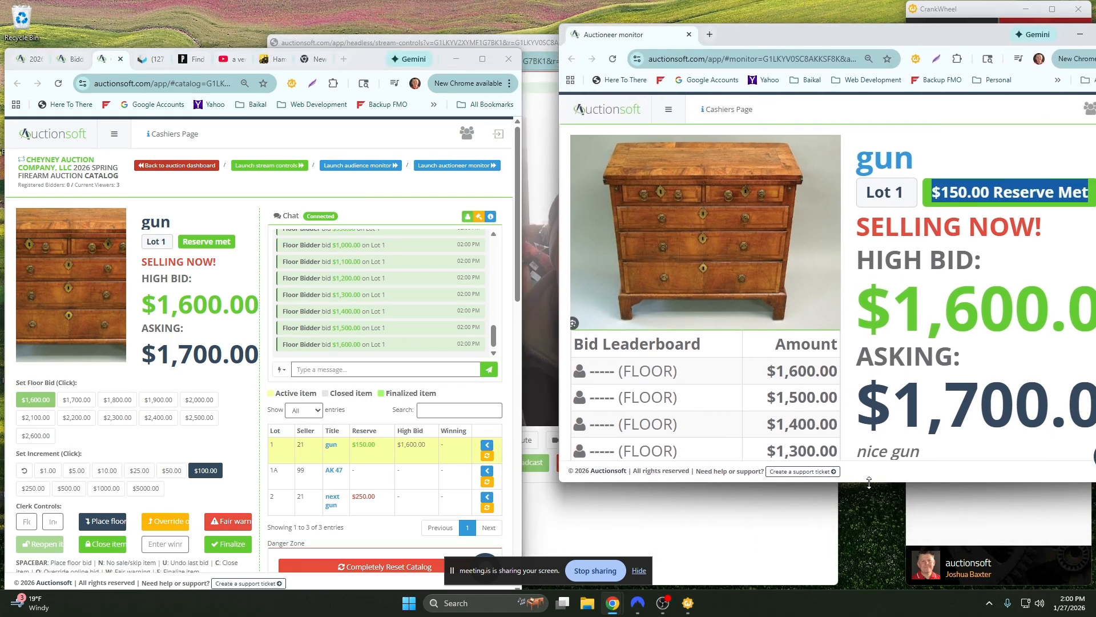
drag(869, 483, 869, 584)
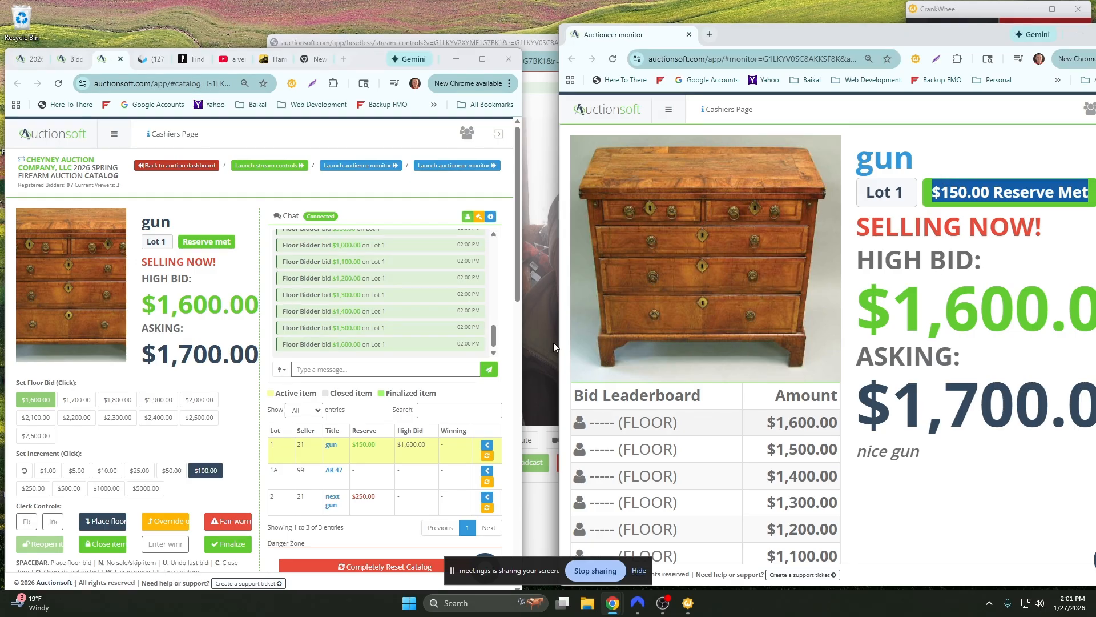
drag(525, 334, 583, 325)
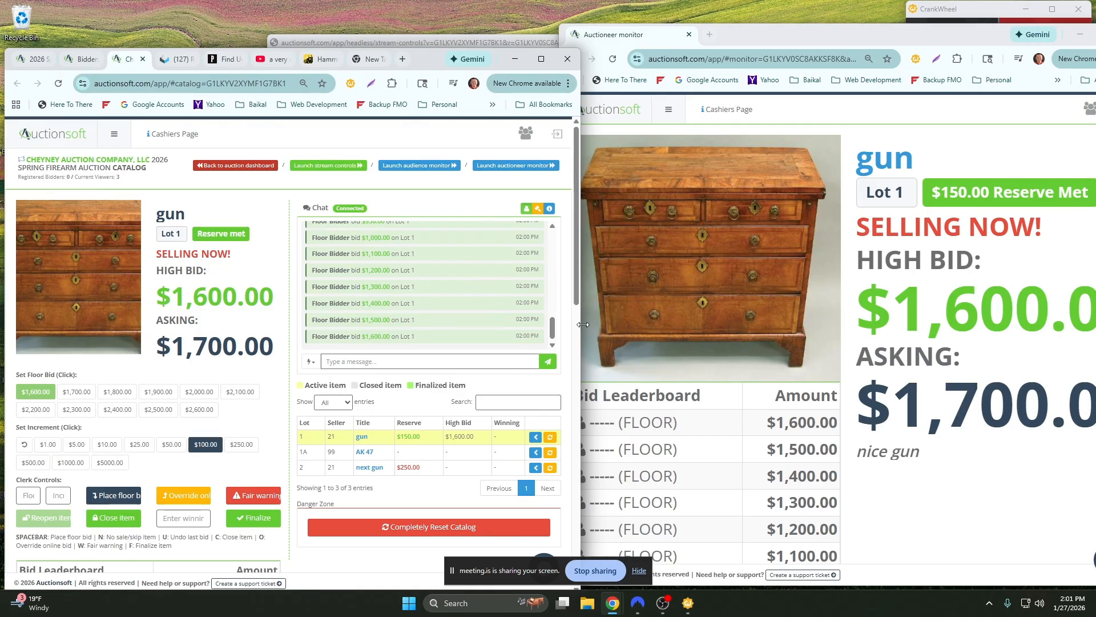
Raise Lot 1's high bid to $2,300.00 with successive $100.00 floor bids while the monitor is in view
click(116, 497)
click(116, 497)
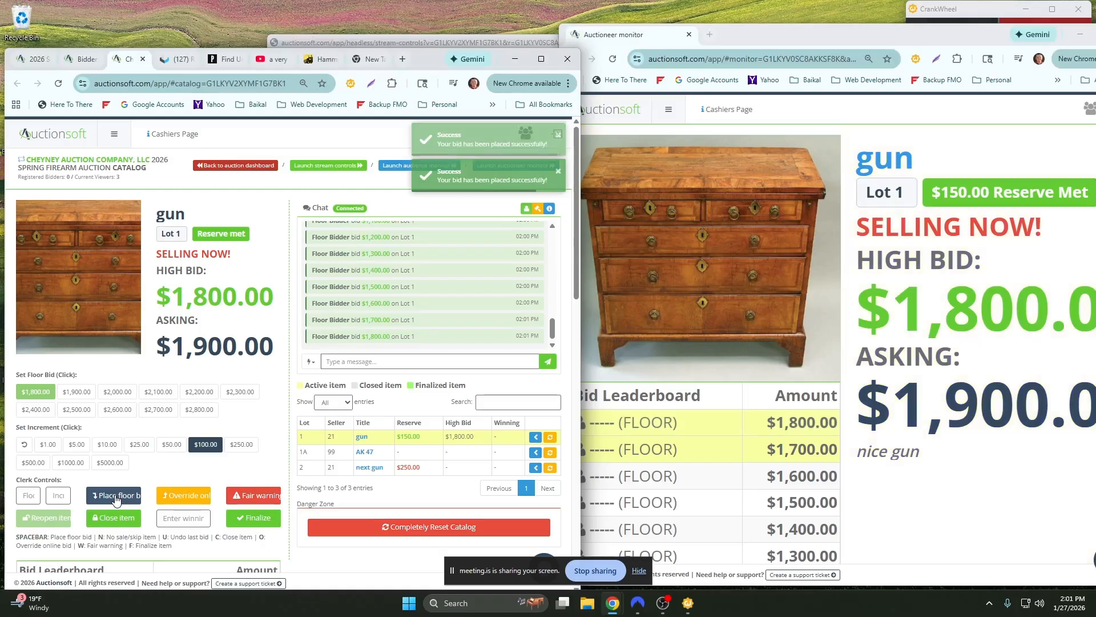
click(116, 497)
click(116, 497)
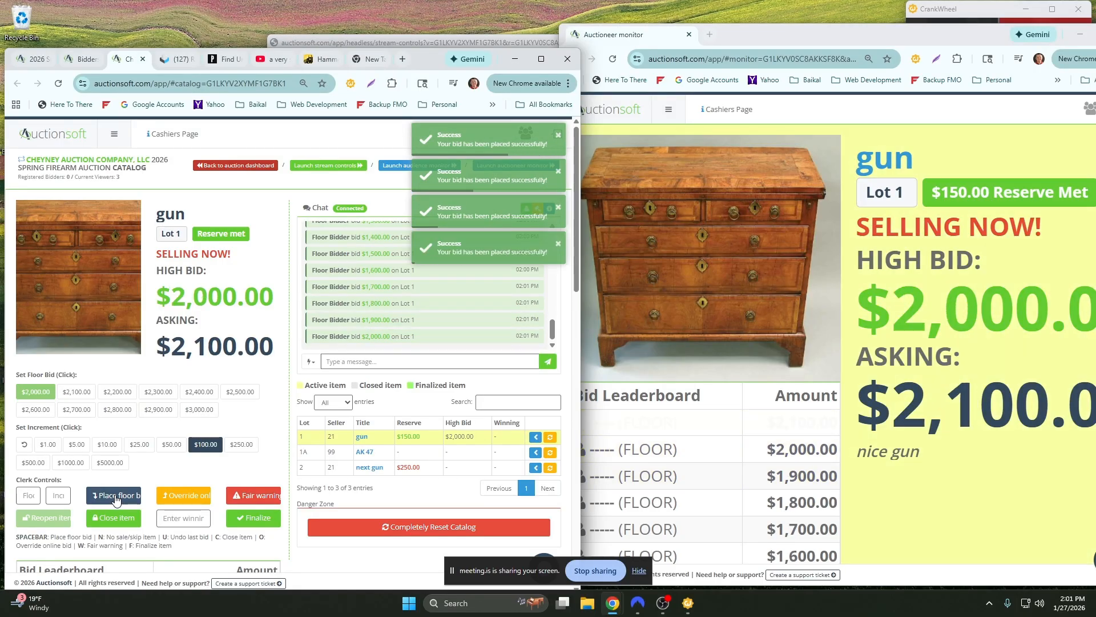
click(115, 496)
click(116, 497)
click(116, 497)
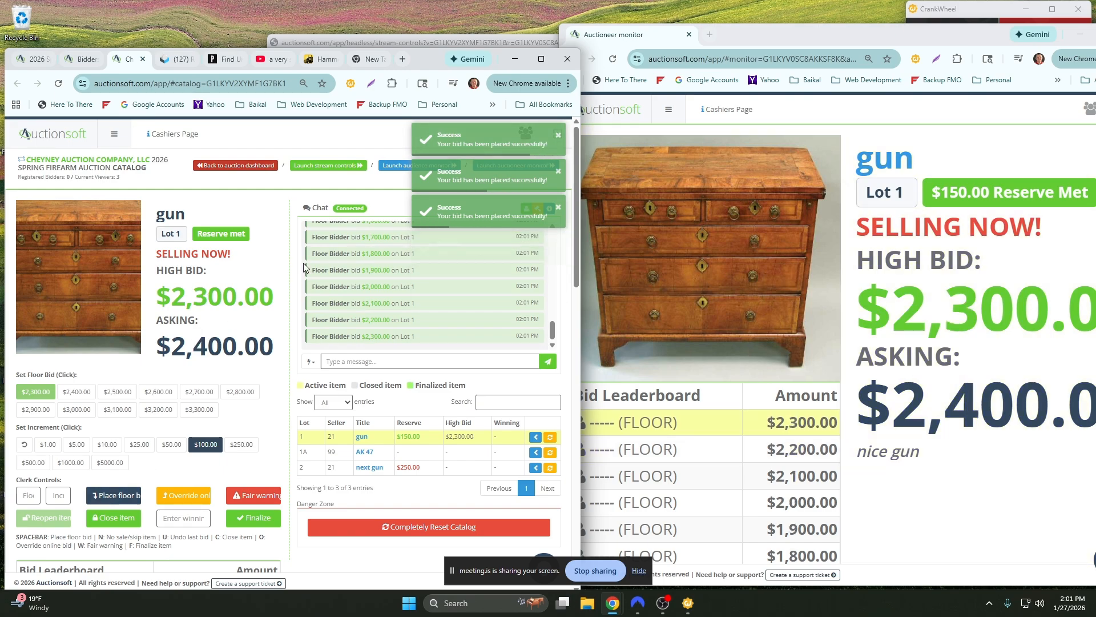
Shift the clerking window toward the monitor and raise Lot 1's high bid to $2,700.00 with floor bids
drag(426, 57, 485, 41)
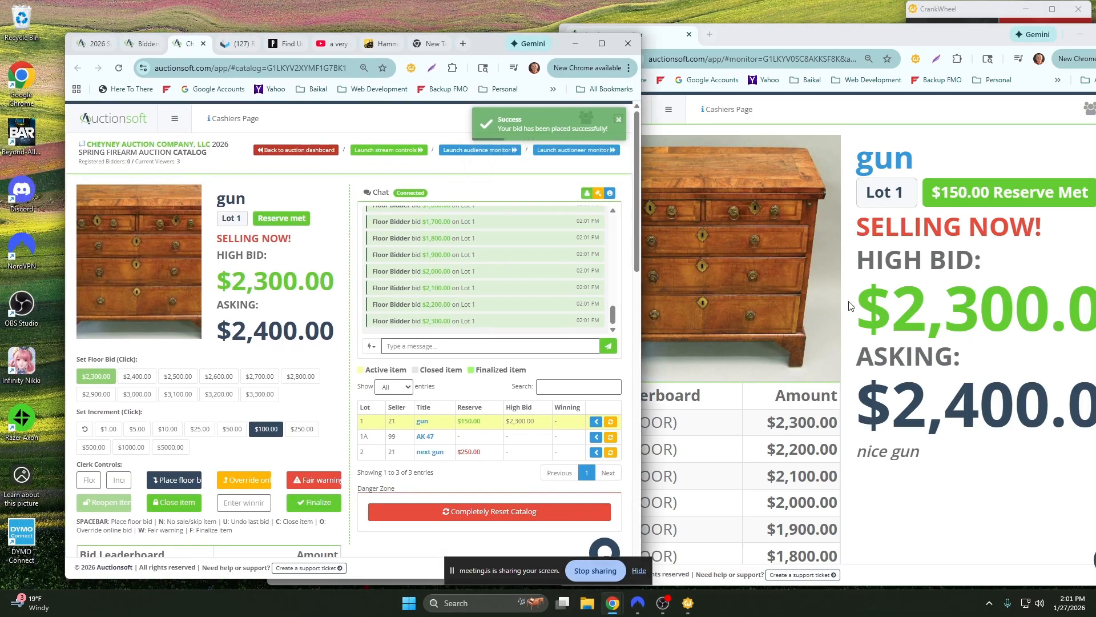
click(186, 480)
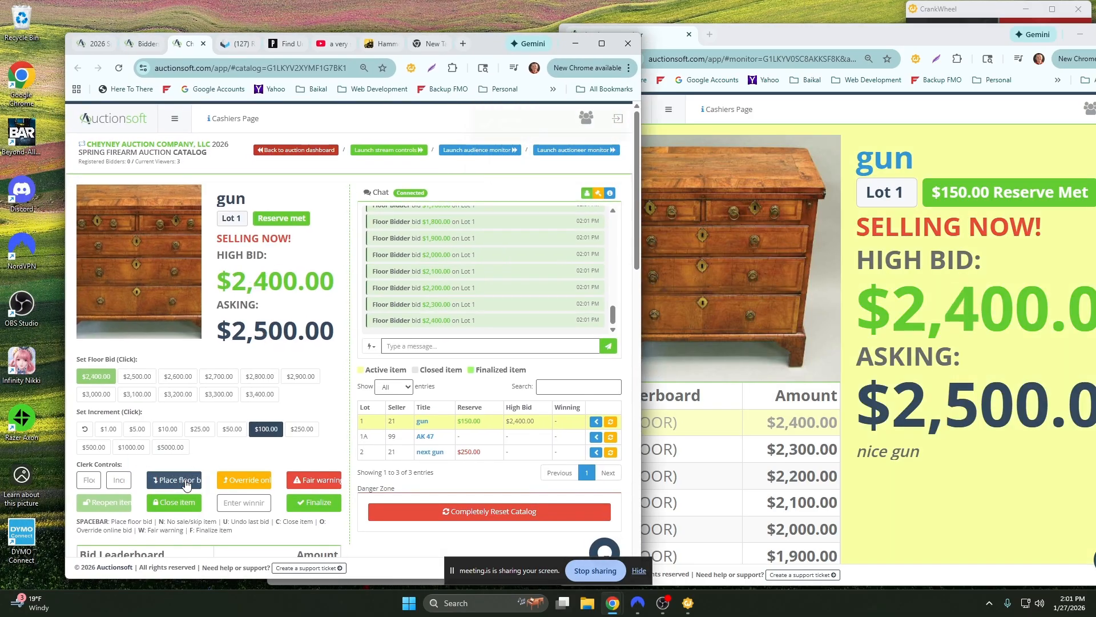
click(186, 483)
click(186, 481)
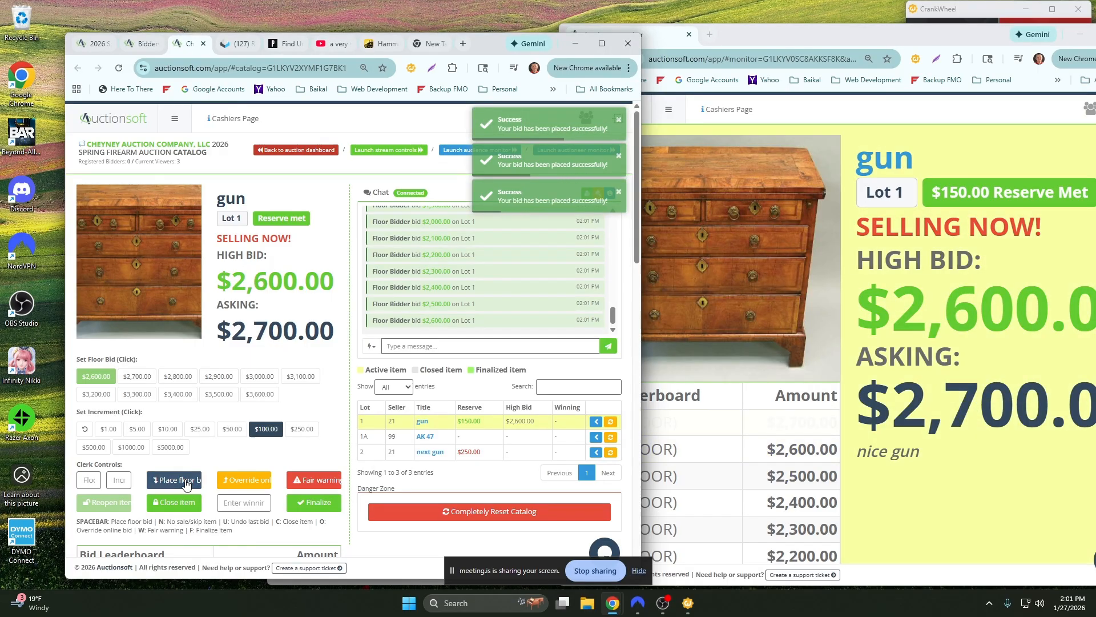
click(185, 480)
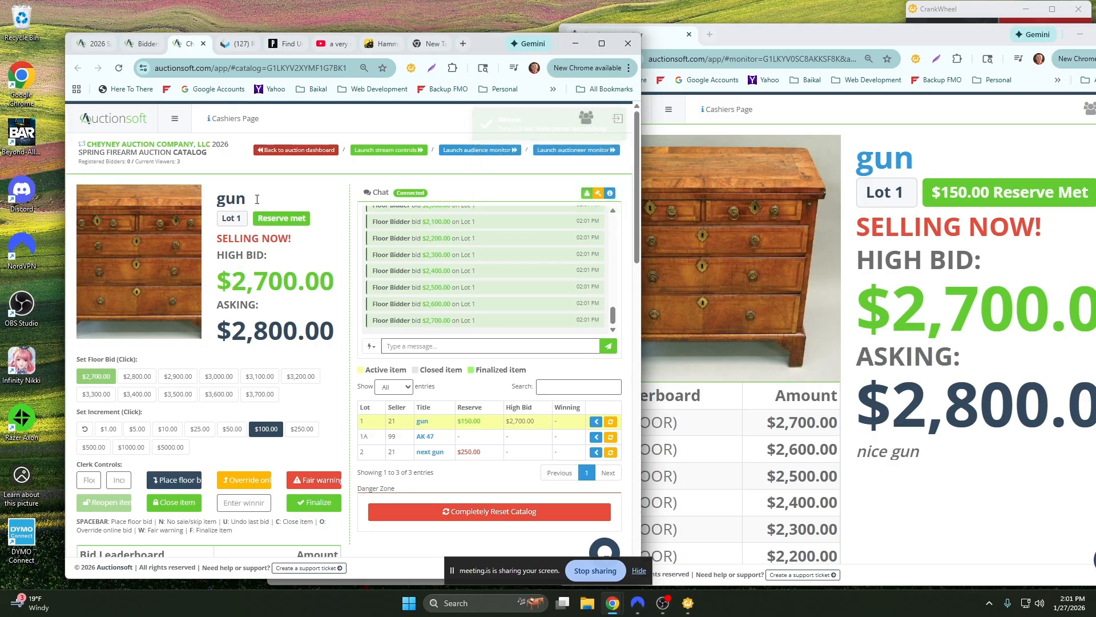
Move the clerking window back to the screen's edge and raise Lot 1's high bid to $3,100.00 with floor bids
drag(481, 47, 419, 31)
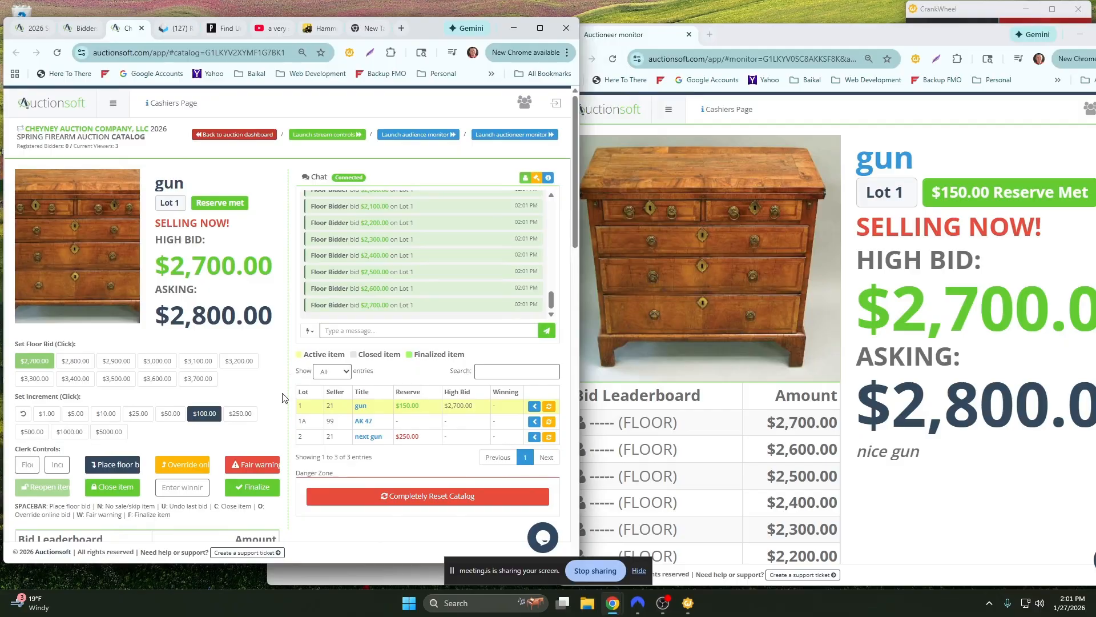
click(113, 464)
click(113, 464)
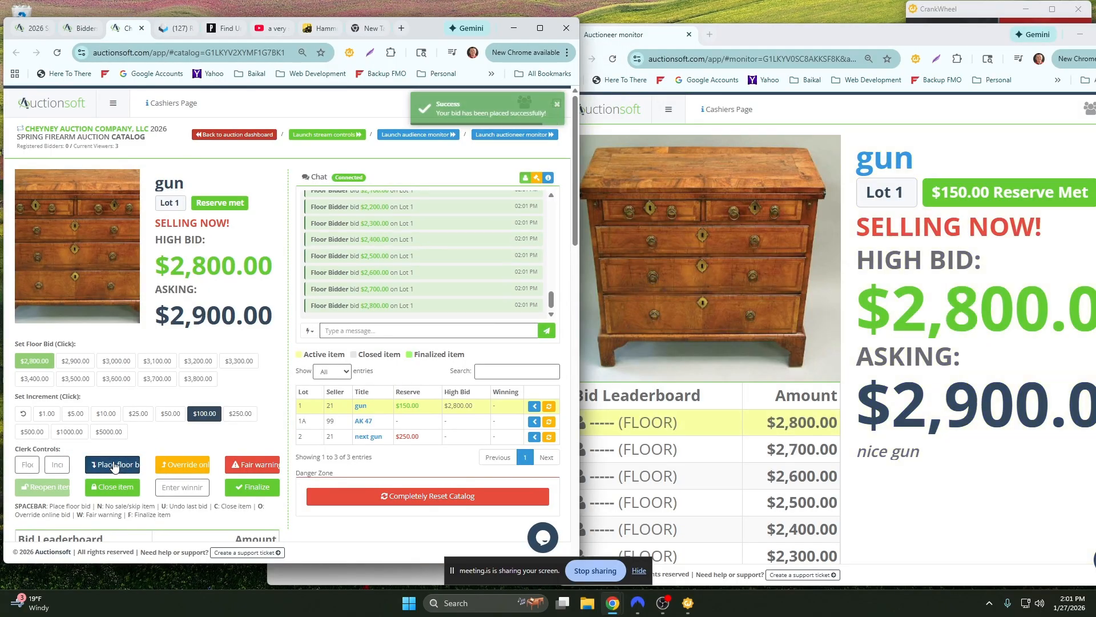
click(113, 465)
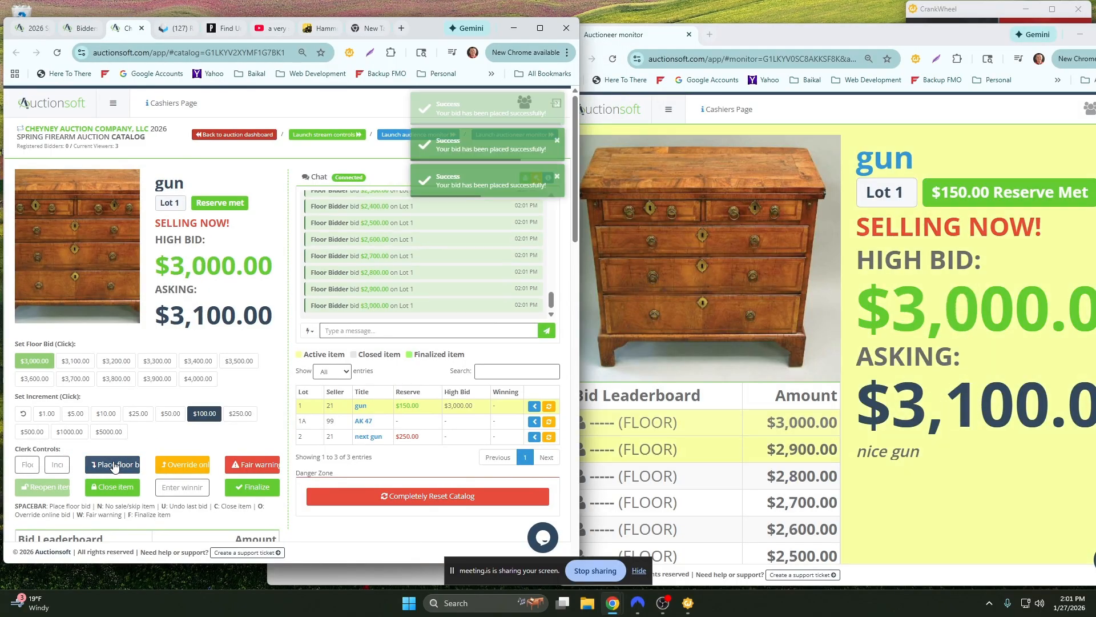
click(113, 464)
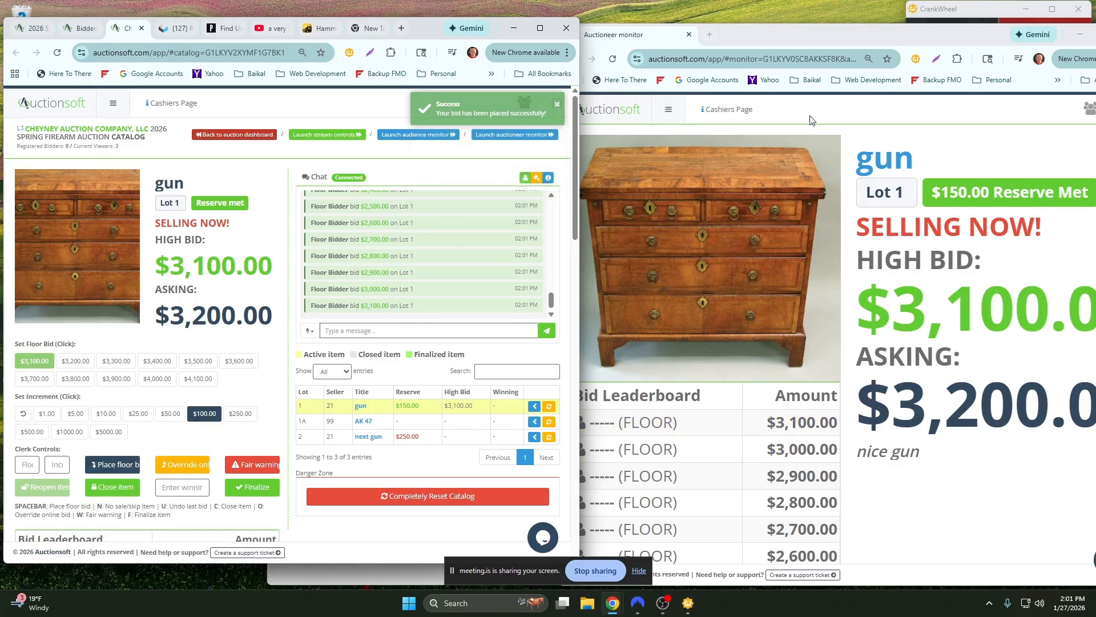
Maximize the auctioneer monitor to review its bid leaderboard, and minimize it and the stream controls window
drag(804, 30, 688, 1)
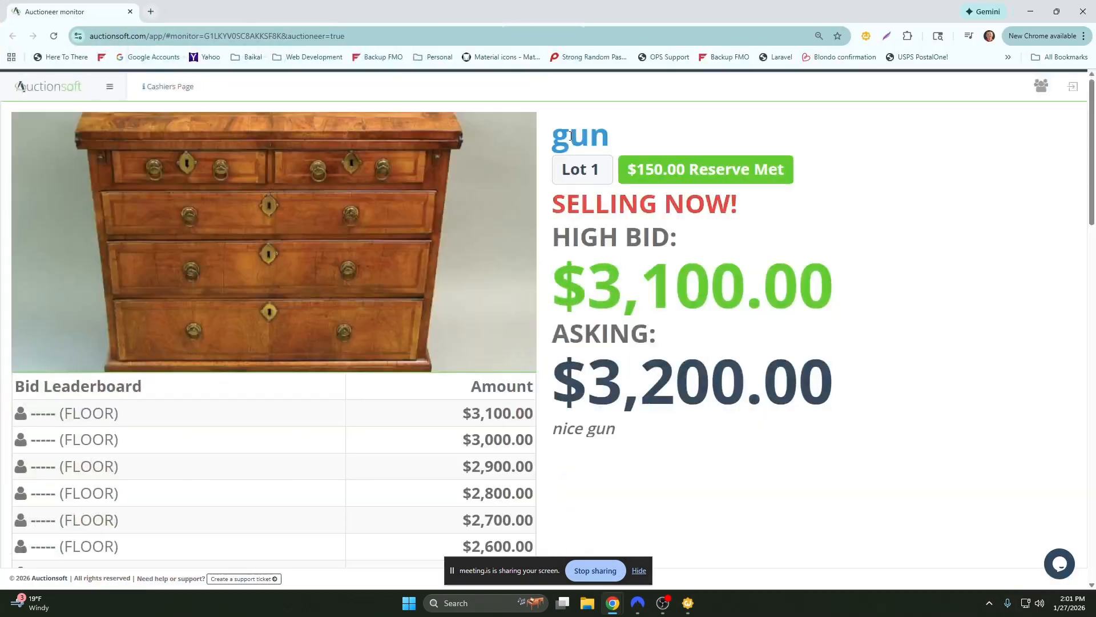
scroll(679, 335, down, 2)
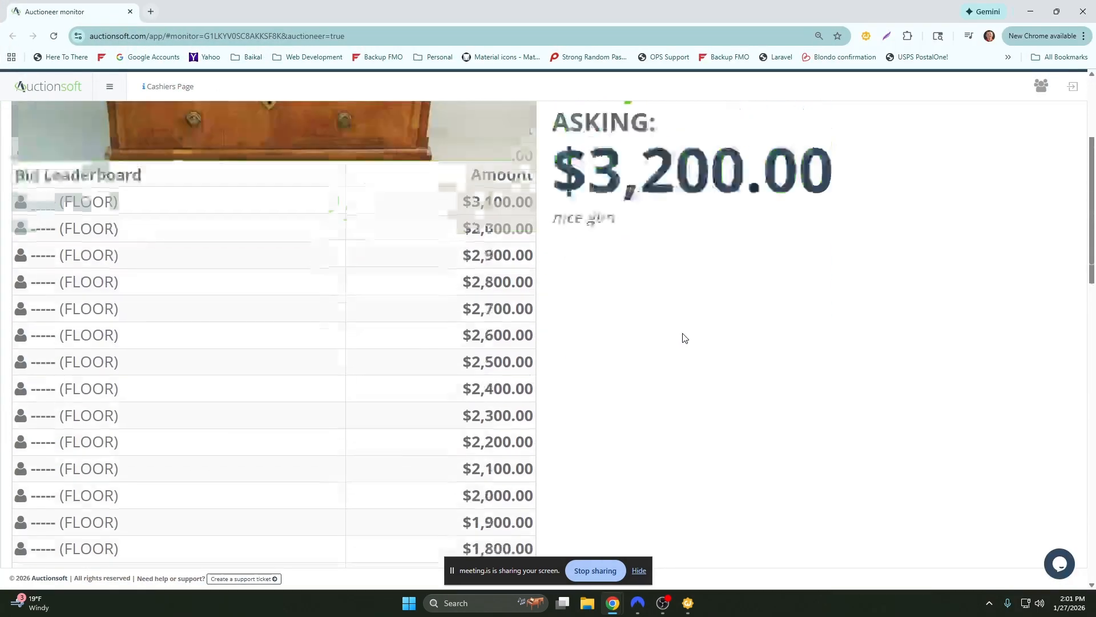
scroll(685, 336, down, 3)
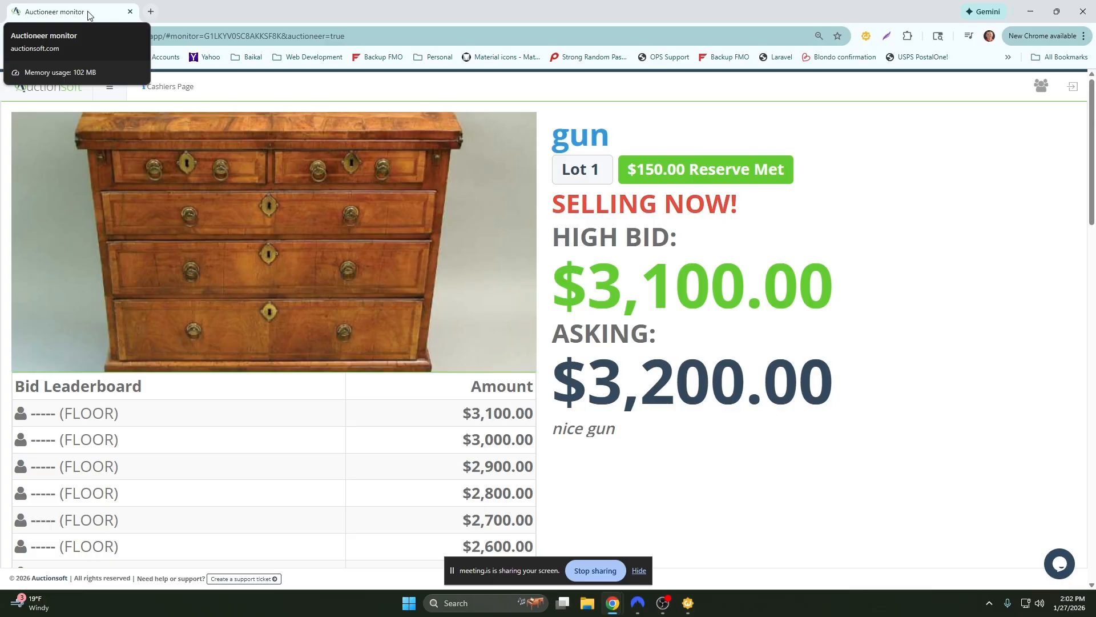
click(1030, 14)
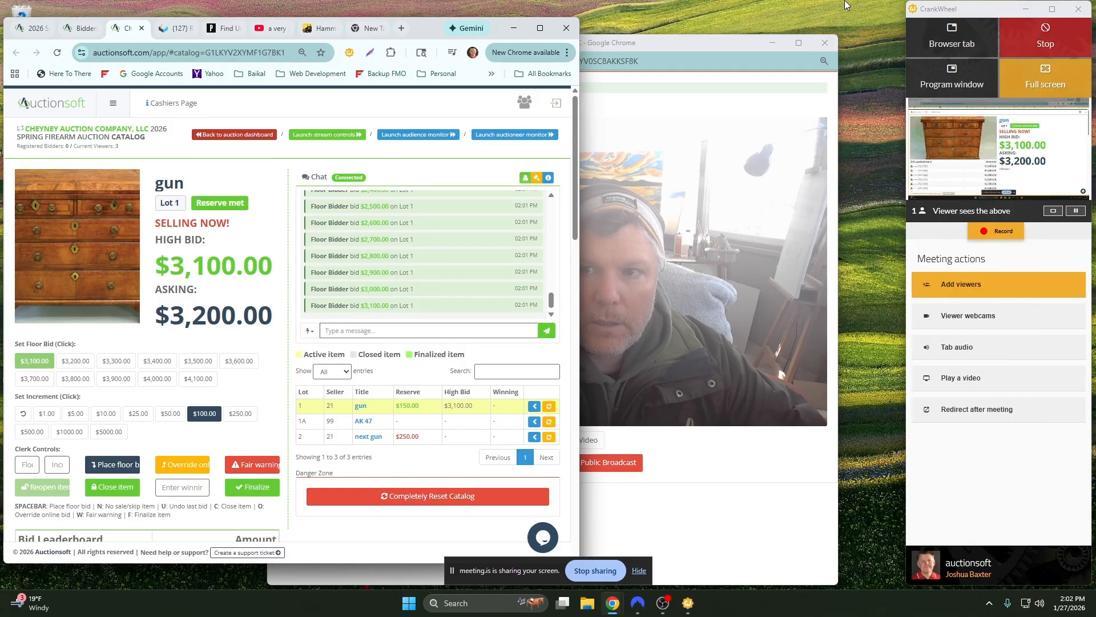
click(772, 43)
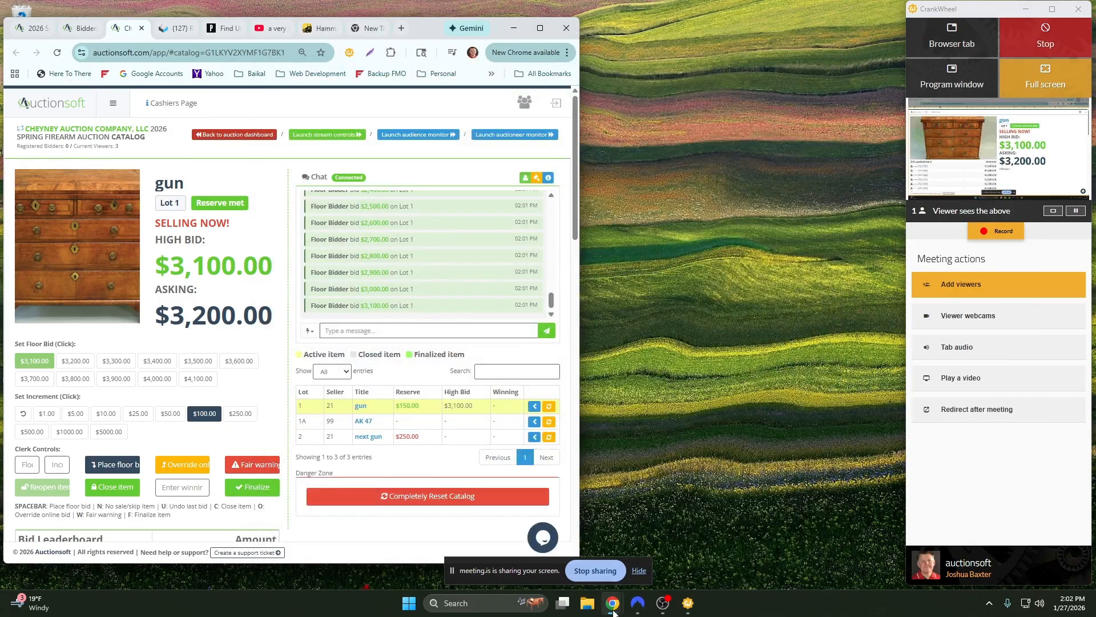
Send the preset Welcome message to the auction chat
mouse_move(613, 611)
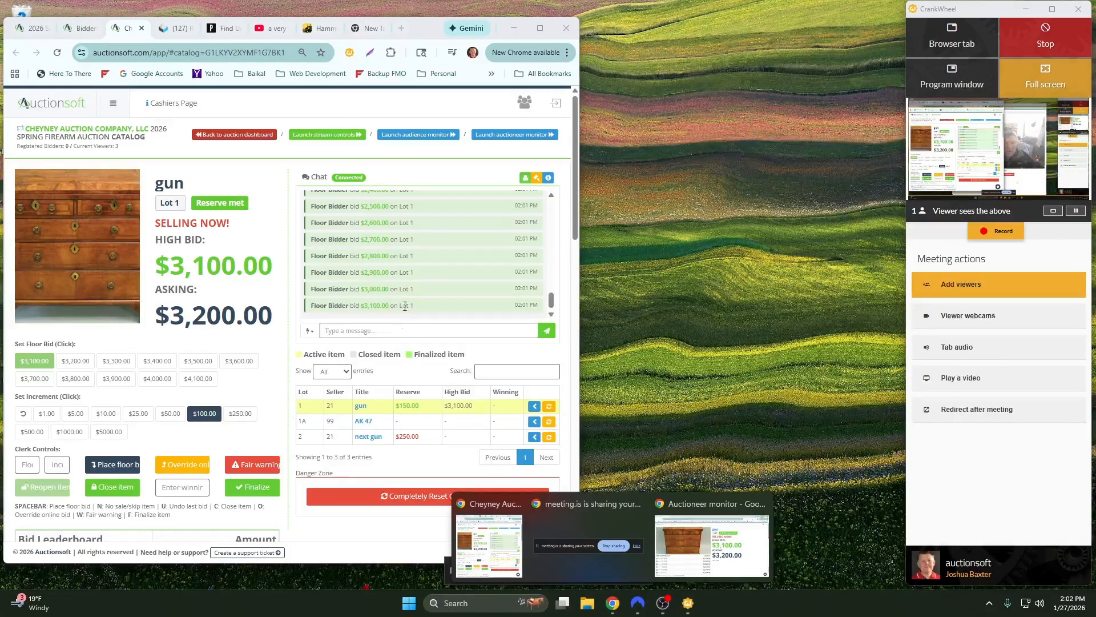
click(309, 331)
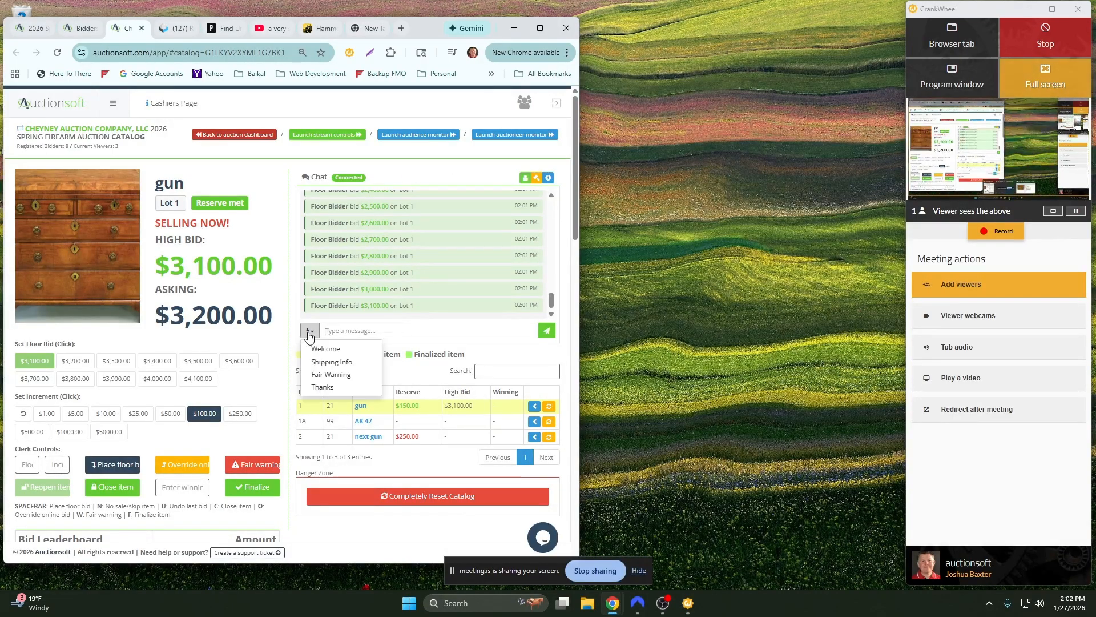
click(324, 349)
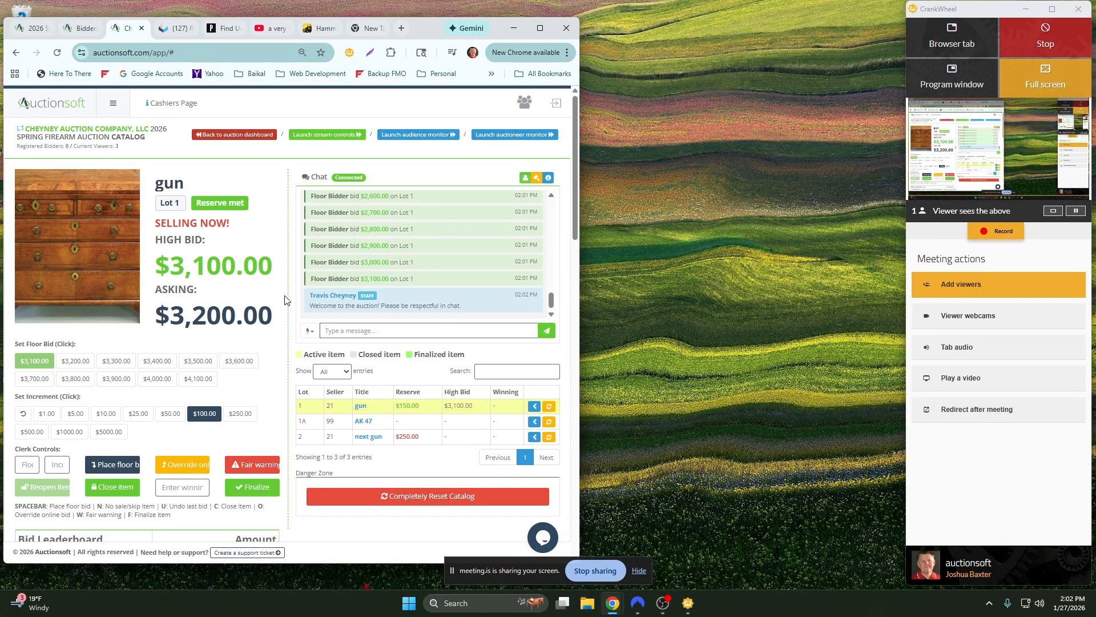
Move and widen the clerking window, and raise Lot 1's high bid with a $3,600.00 floor bid
drag(434, 27, 462, 24)
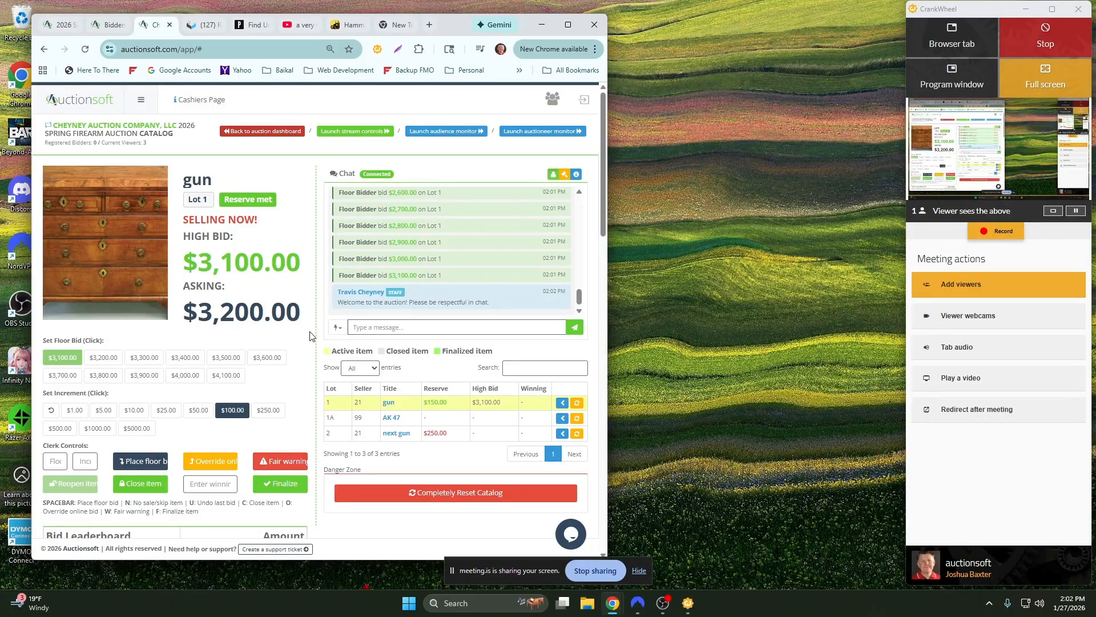
drag(606, 325, 877, 321)
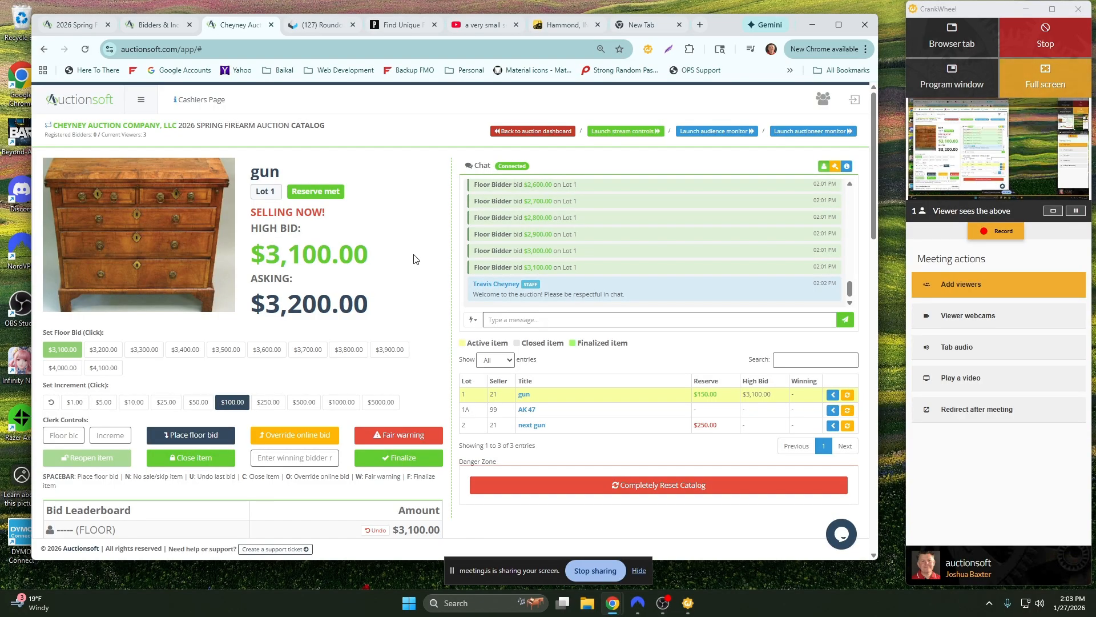
scroll(415, 260, down, 2)
drag(114, 416, 79, 420)
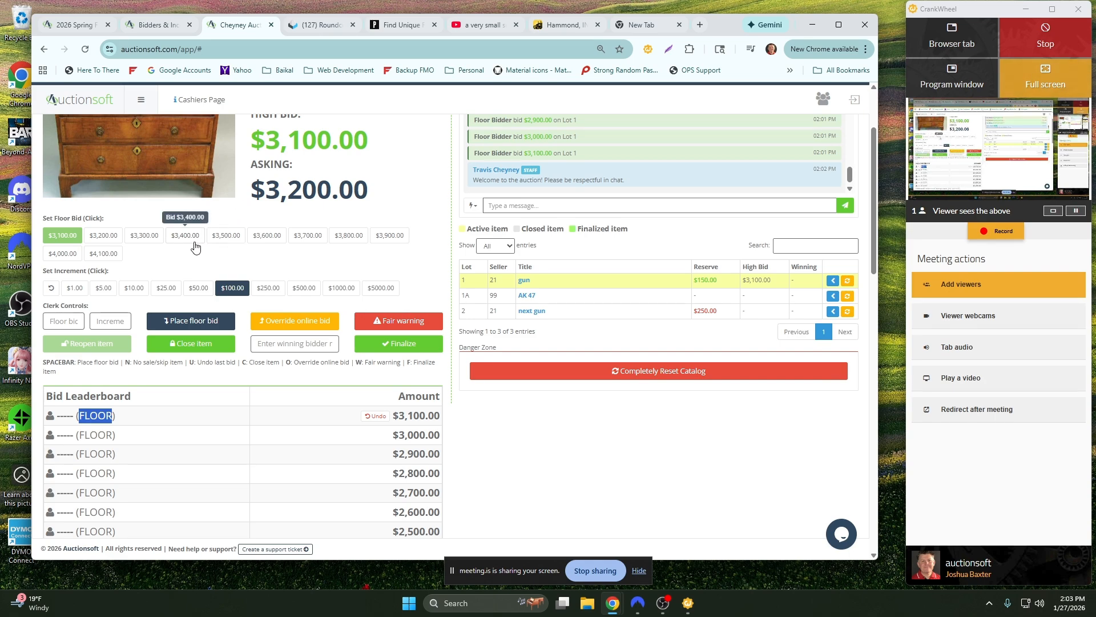
click(267, 246)
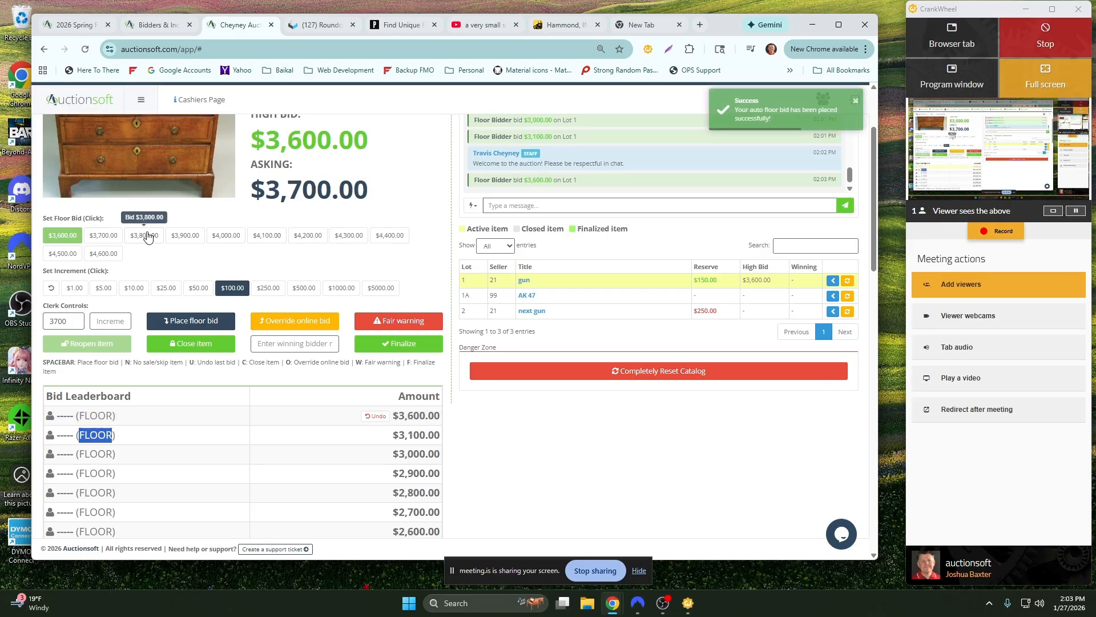
Set Lot 1's bid increment to $25.00 and check its asking price in the public auction catalog
drag(73, 321, 46, 323)
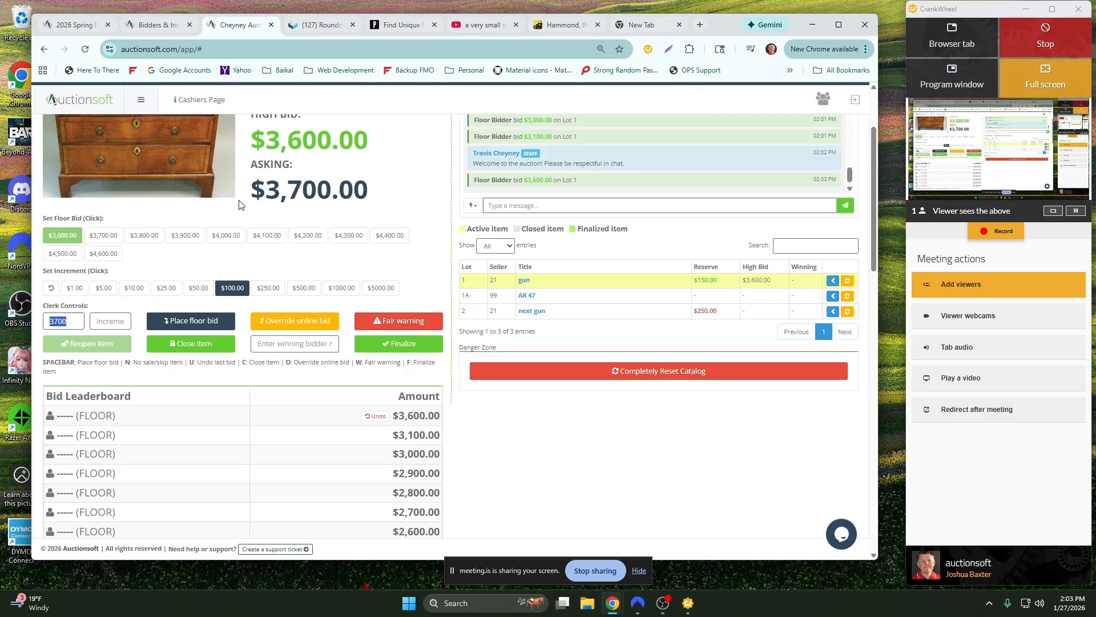
click(166, 288)
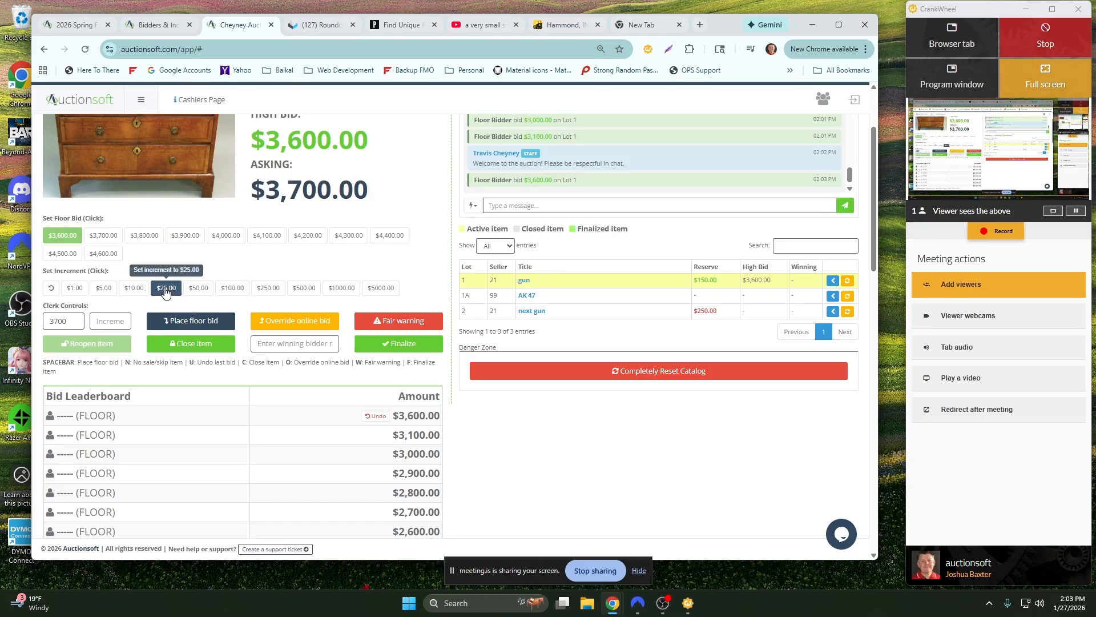
drag(281, 191, 377, 196)
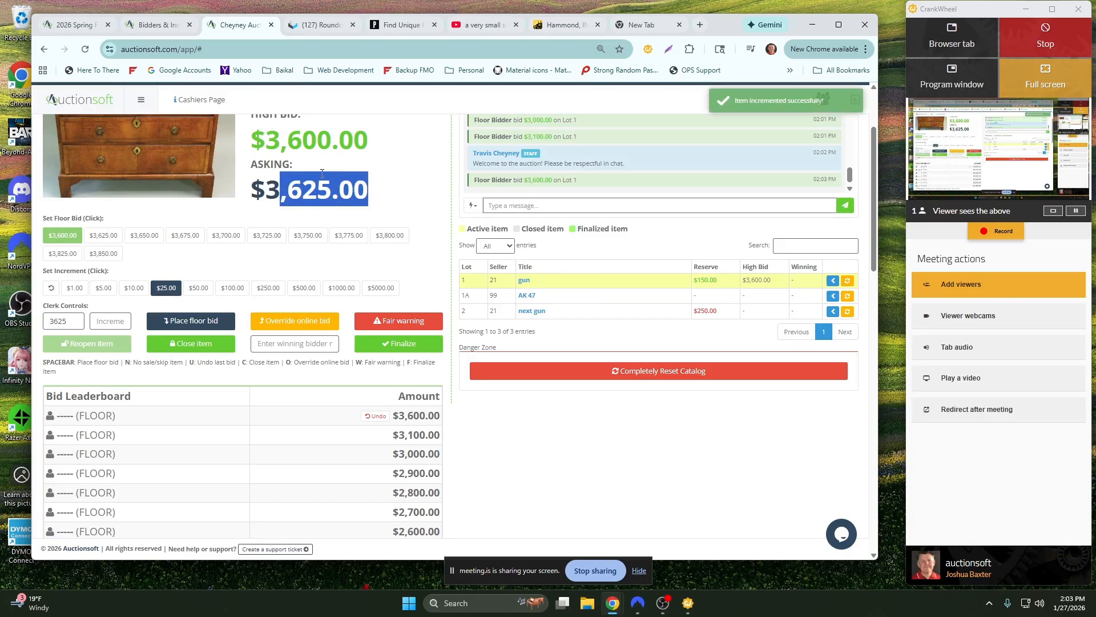
click(86, 26)
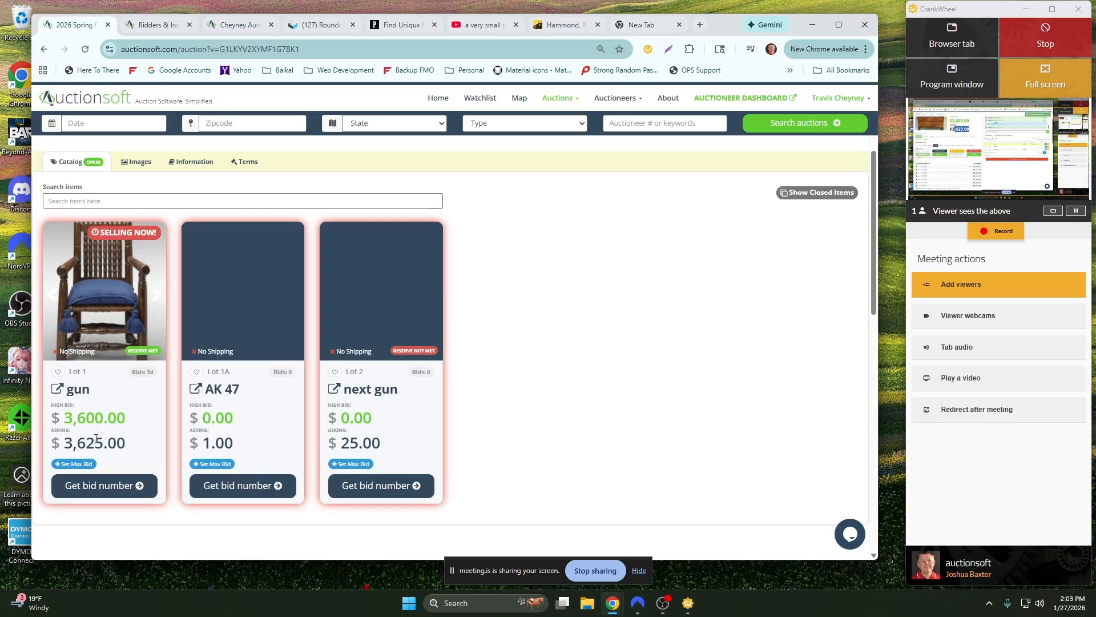
click(241, 25)
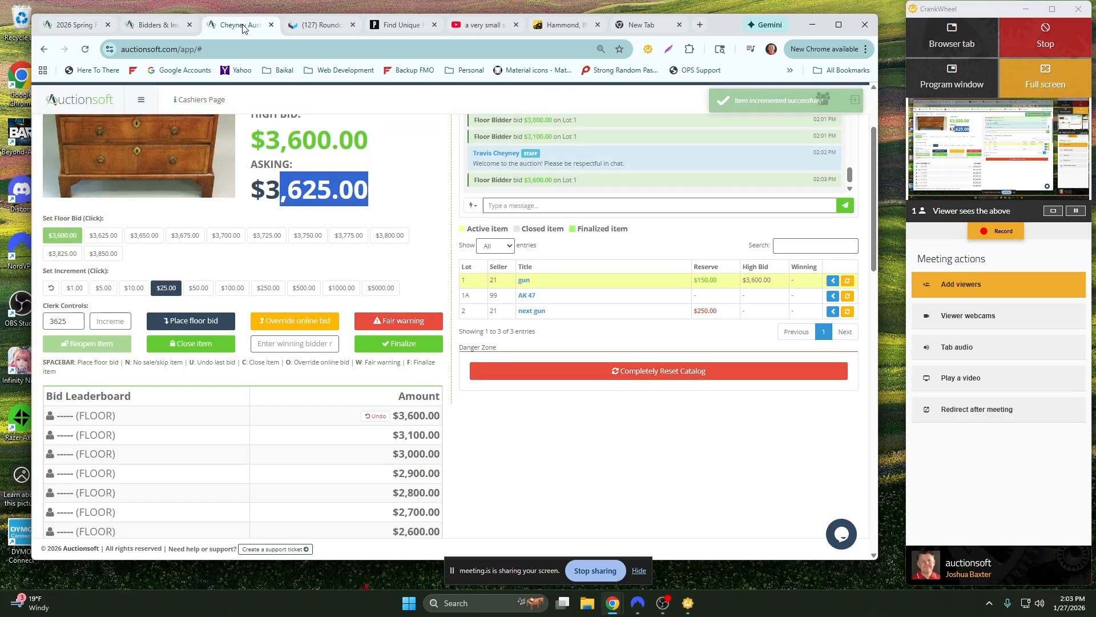
click(387, 180)
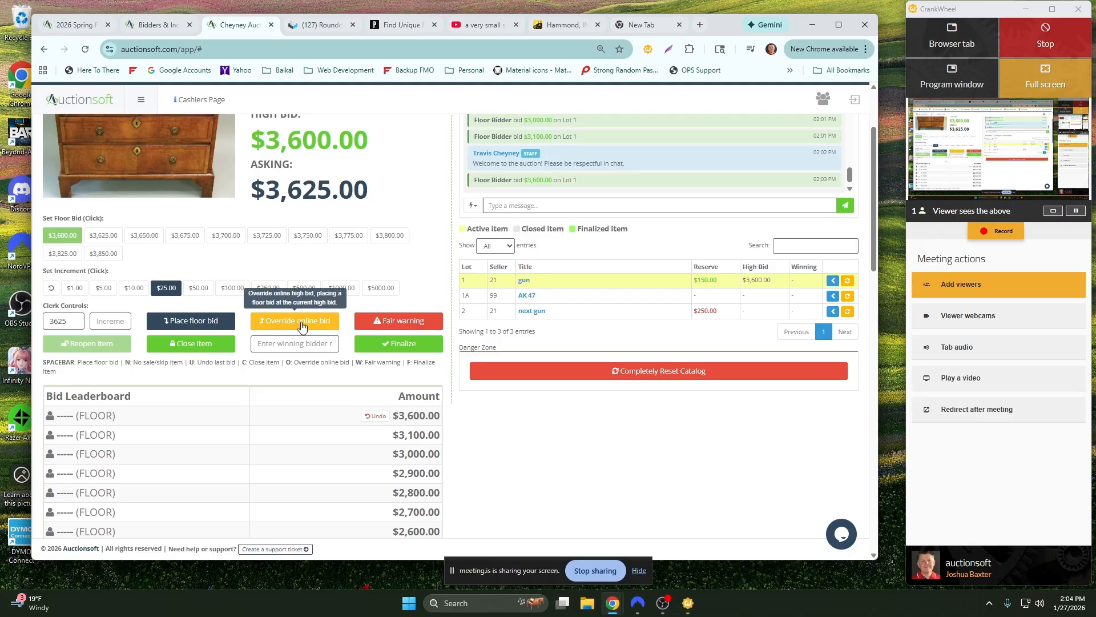
Issue a fair warning on Lot 1 and close the item to further bidding
triple_click(112, 415)
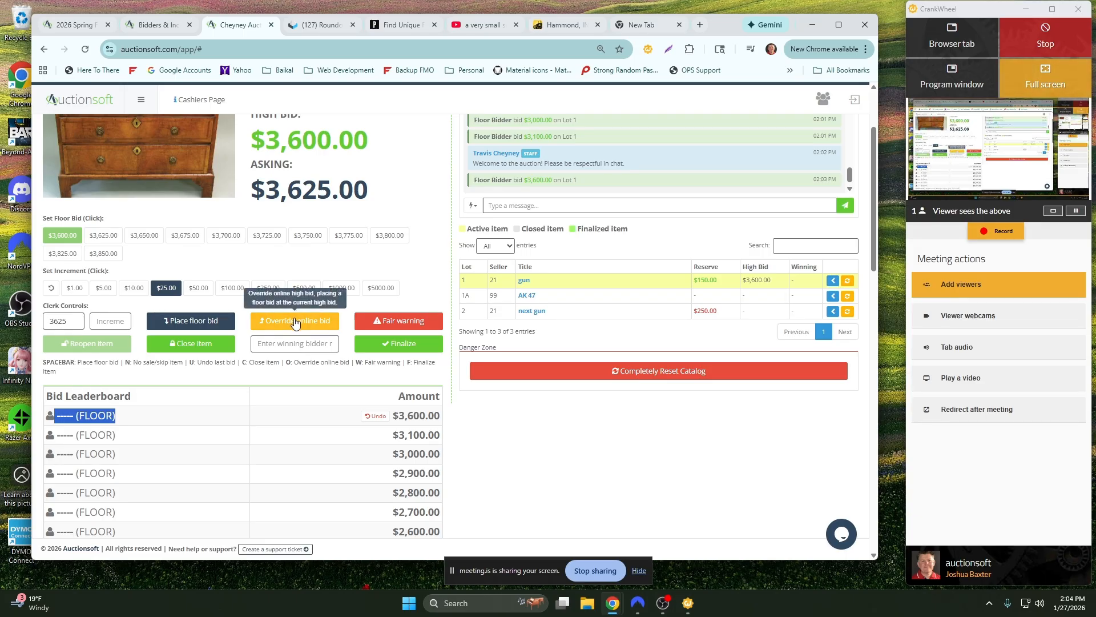
click(400, 324)
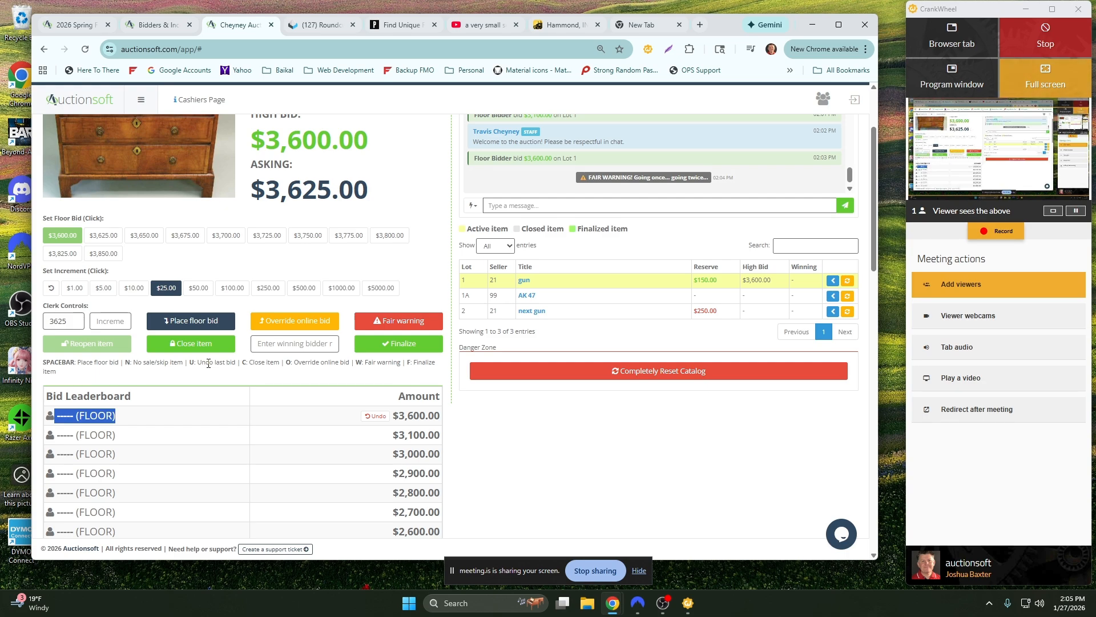
click(192, 348)
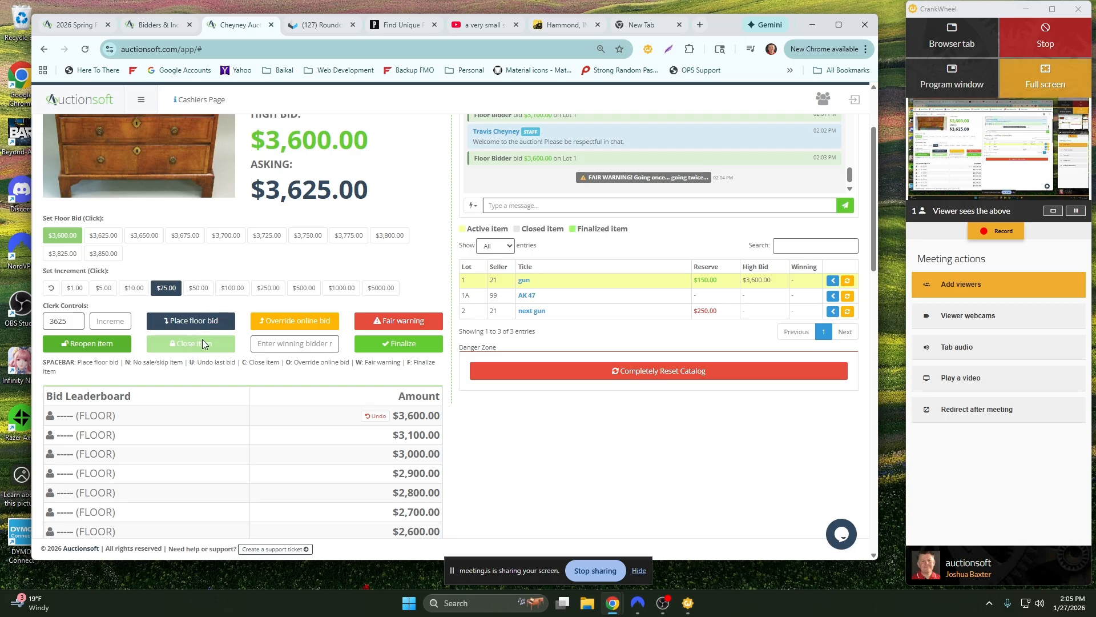
Enter 88 as Lot 1's winning bidder number and finalize the item
click(269, 343)
text(88)
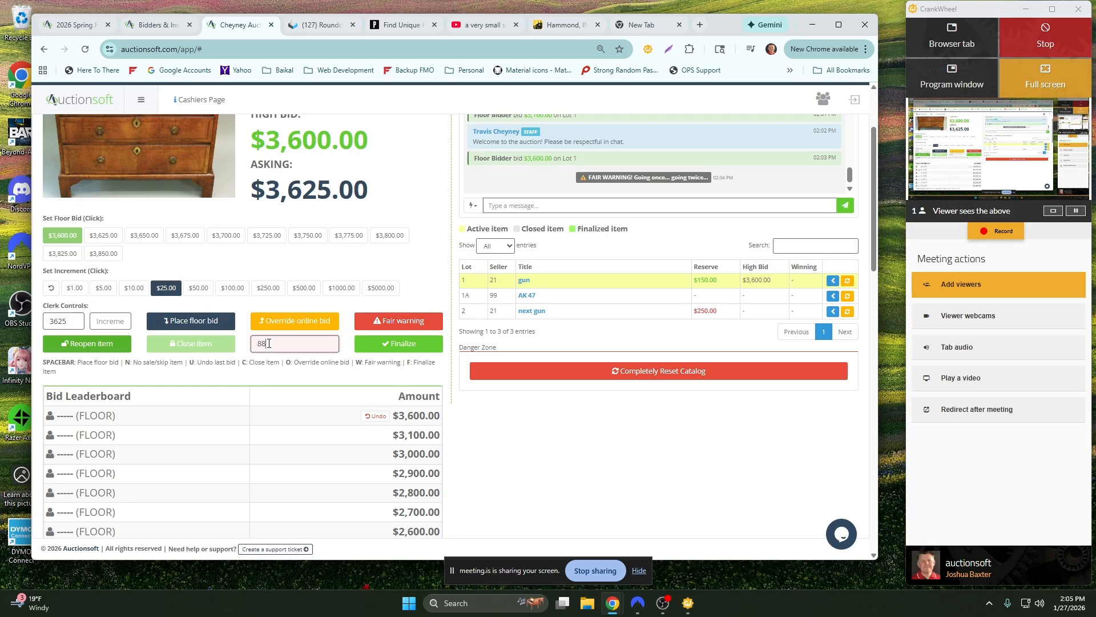
click(384, 346)
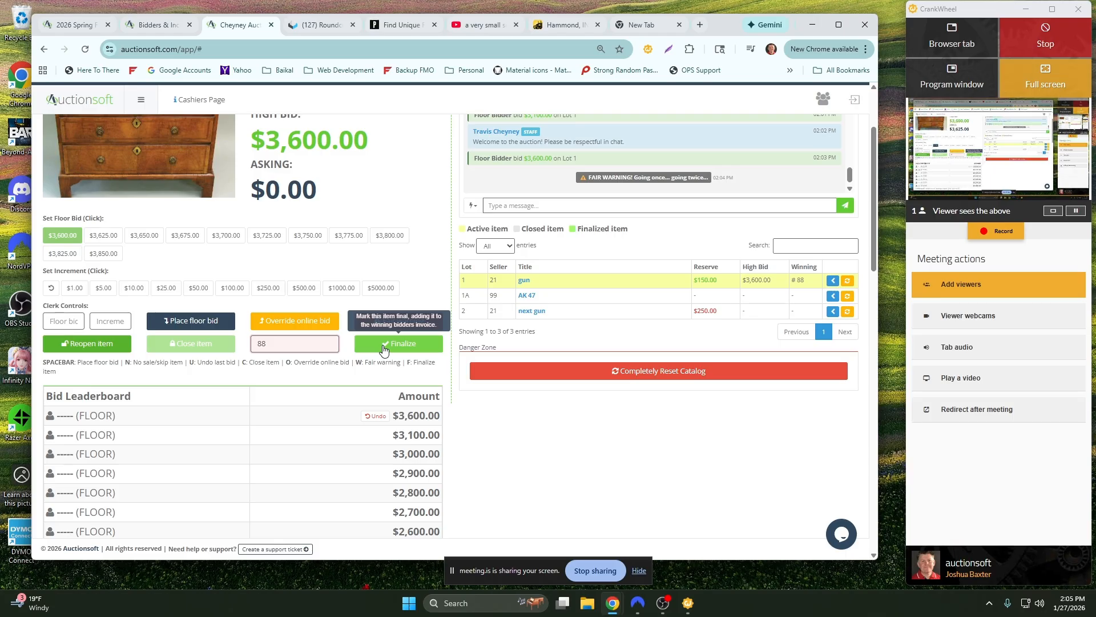
click(472, 304)
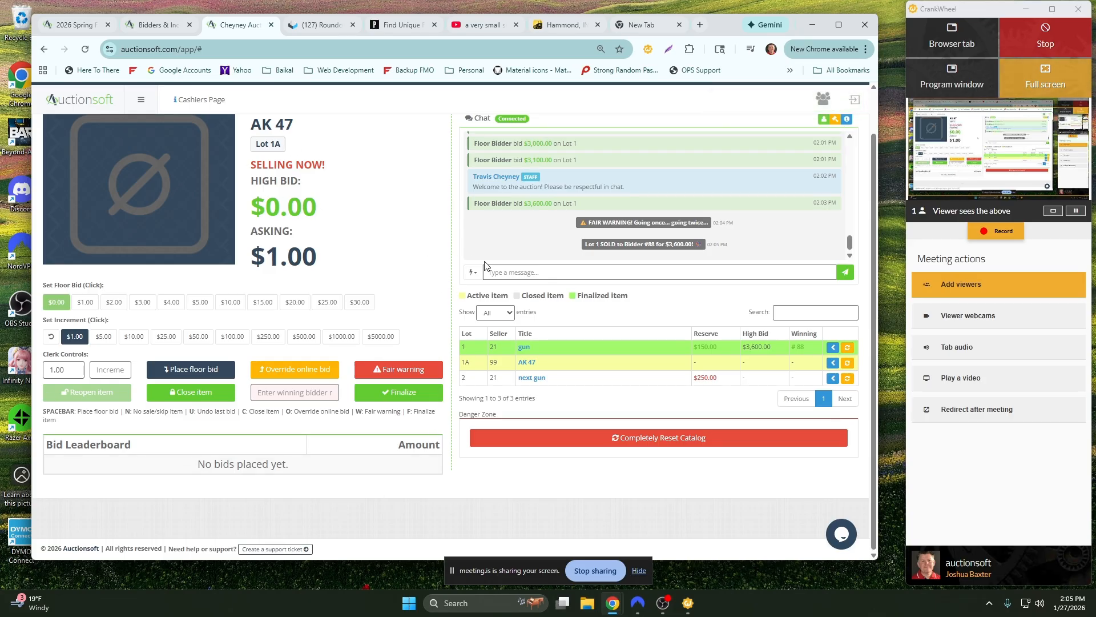
Review the auction's registered bidders and its catalog item list, and return to the clerking page
click(131, 26)
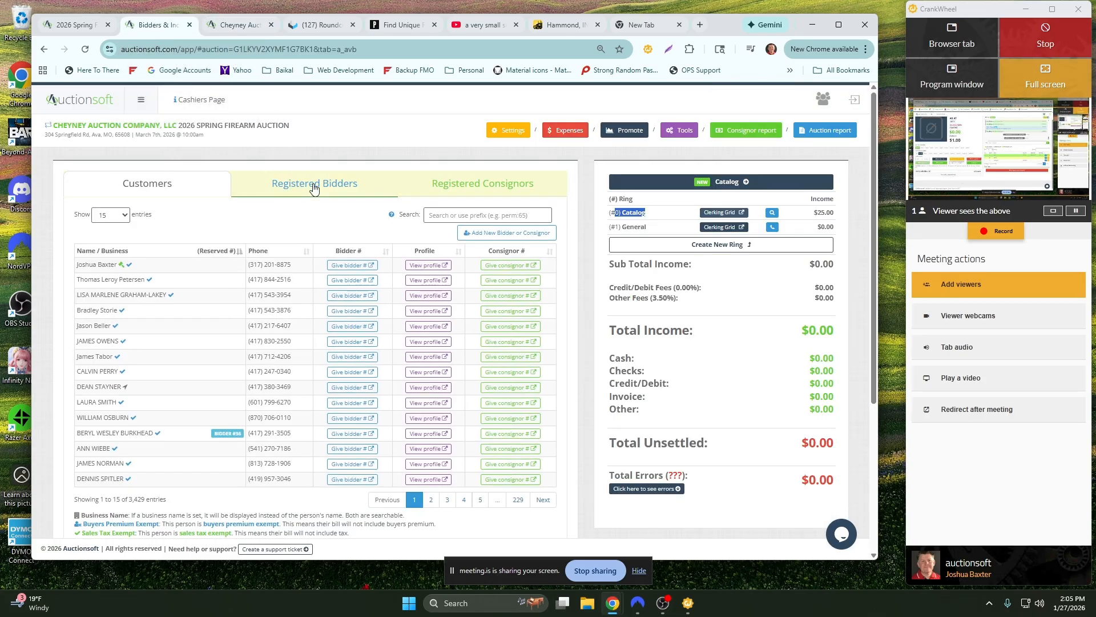
click(314, 184)
scroll(460, 343, down, 3)
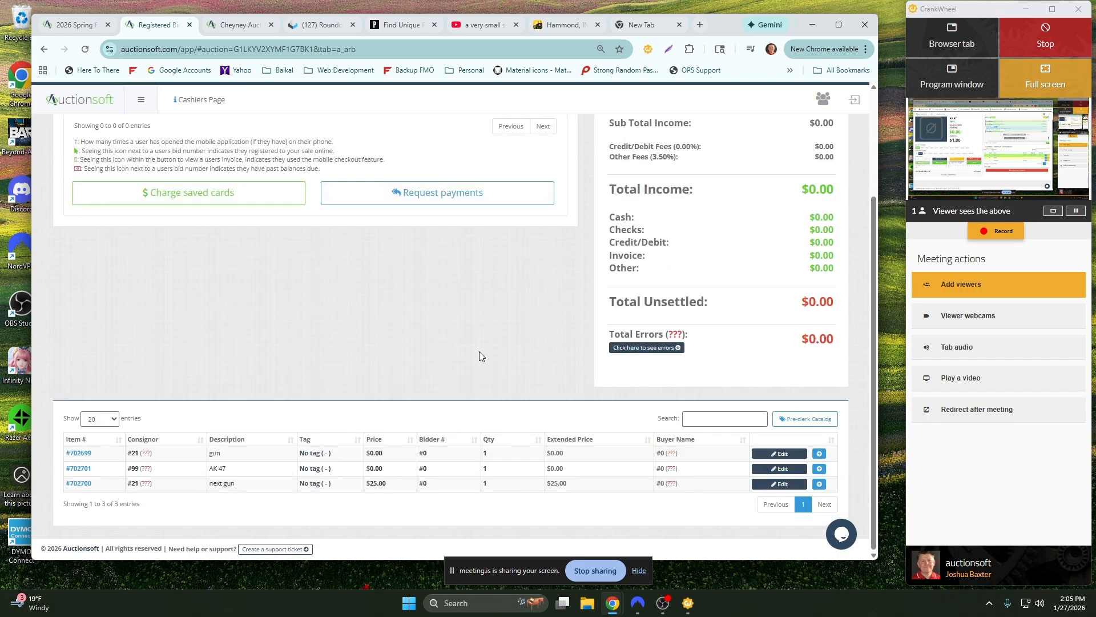
scroll(301, 342, up, 3)
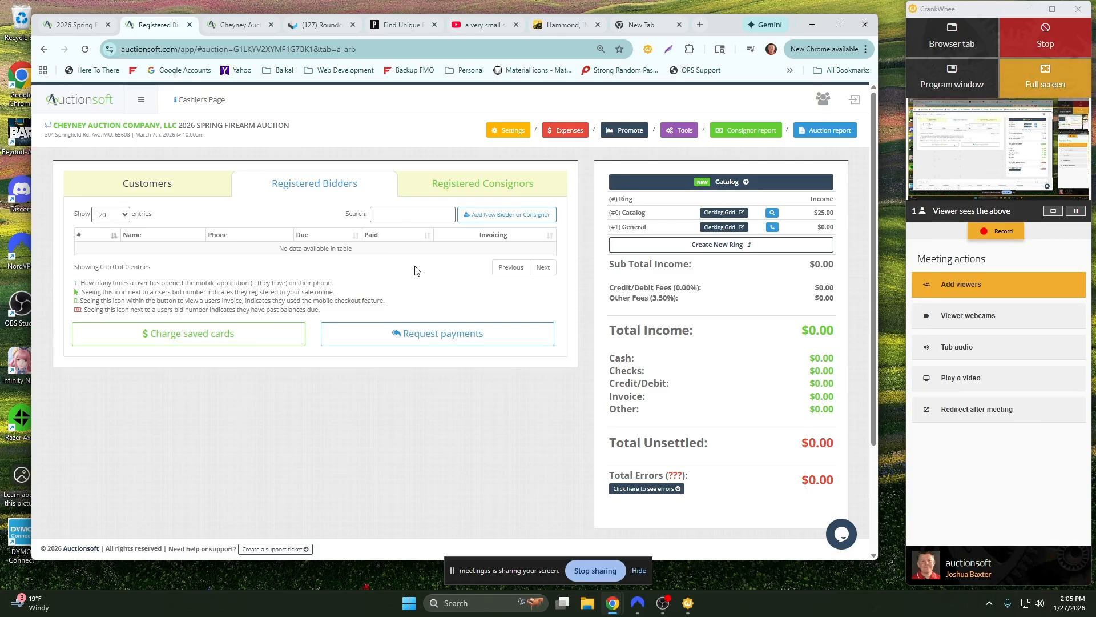
click(246, 27)
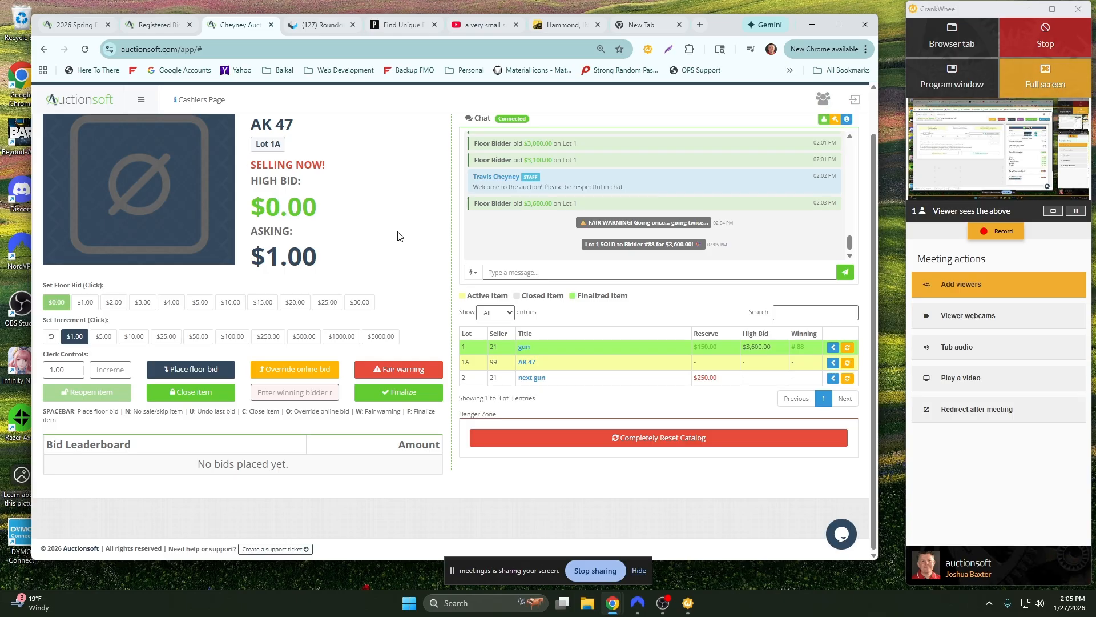
Close Lot 1A and reopen it for bidding
scroll(400, 235, up, 1)
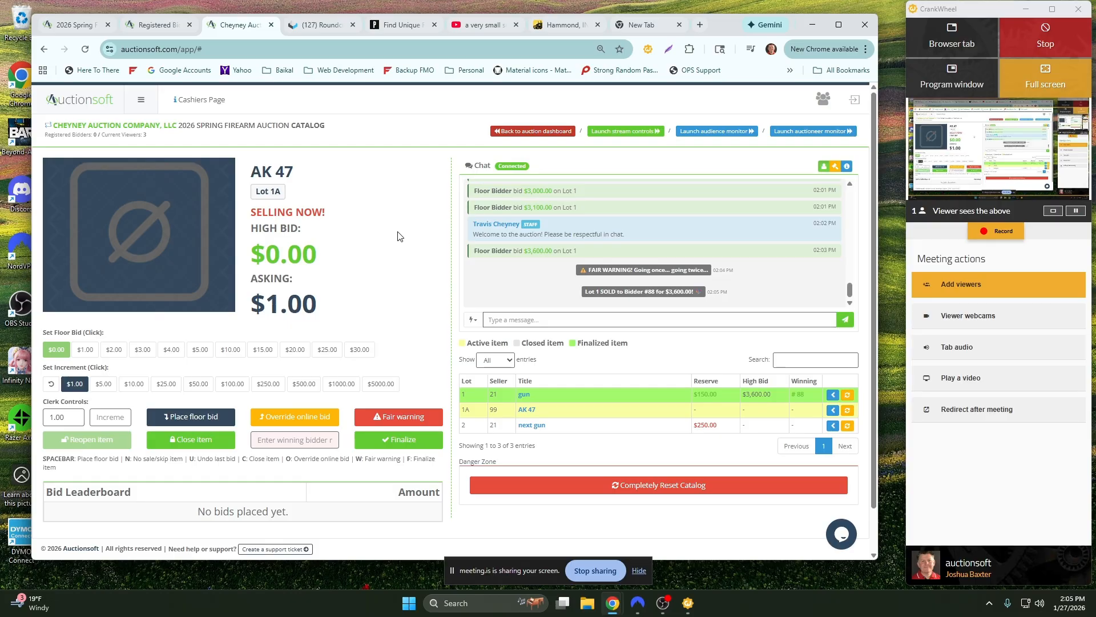
scroll(396, 237, down, 1)
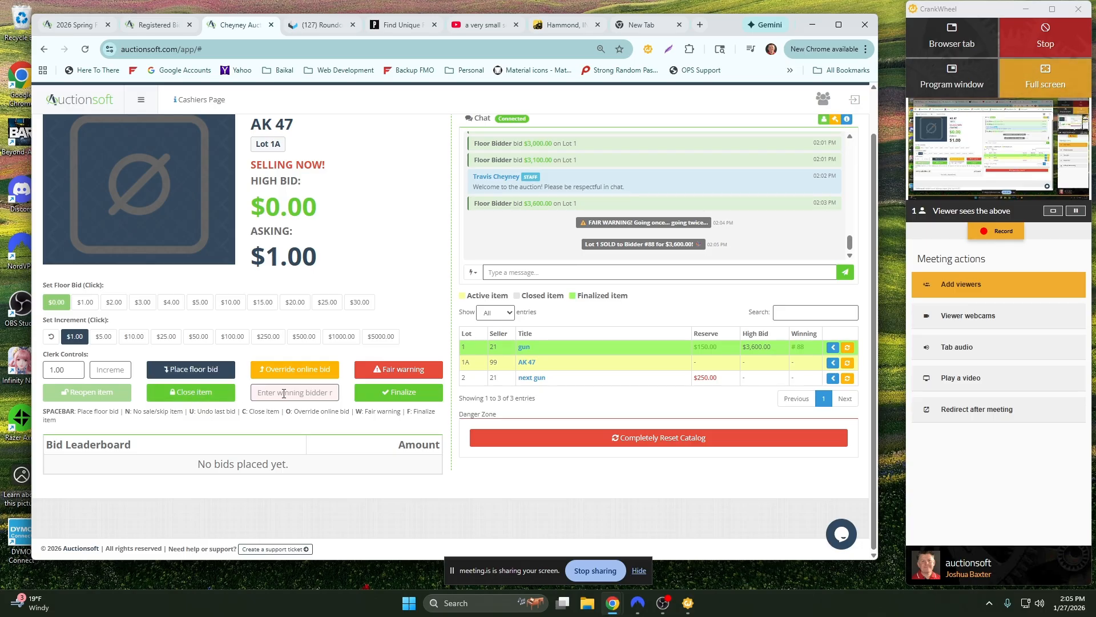
click(183, 394)
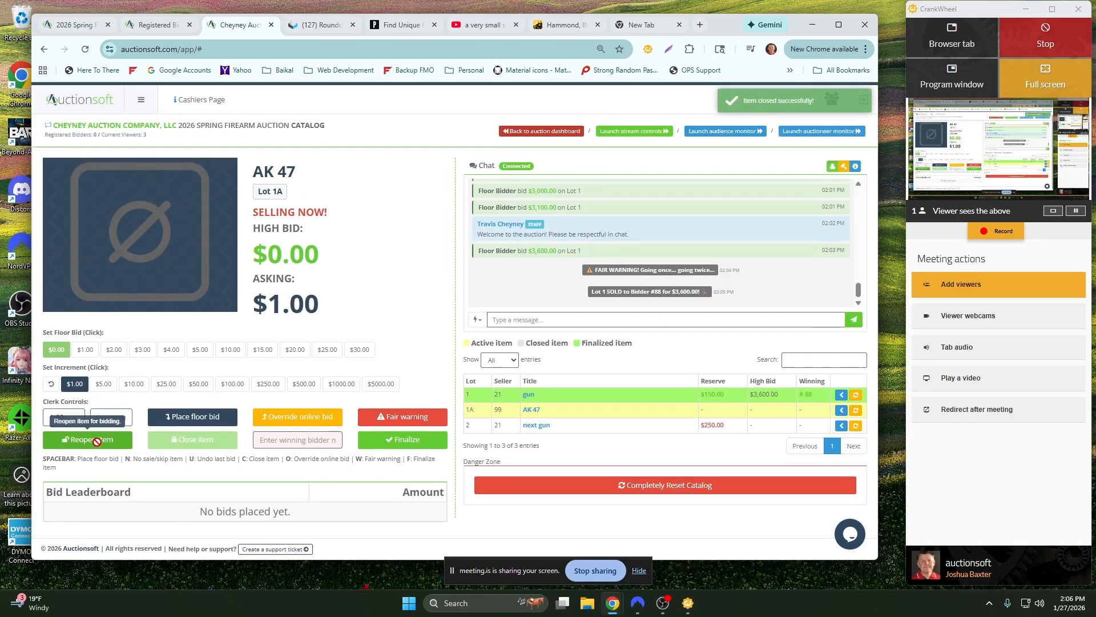
click(98, 439)
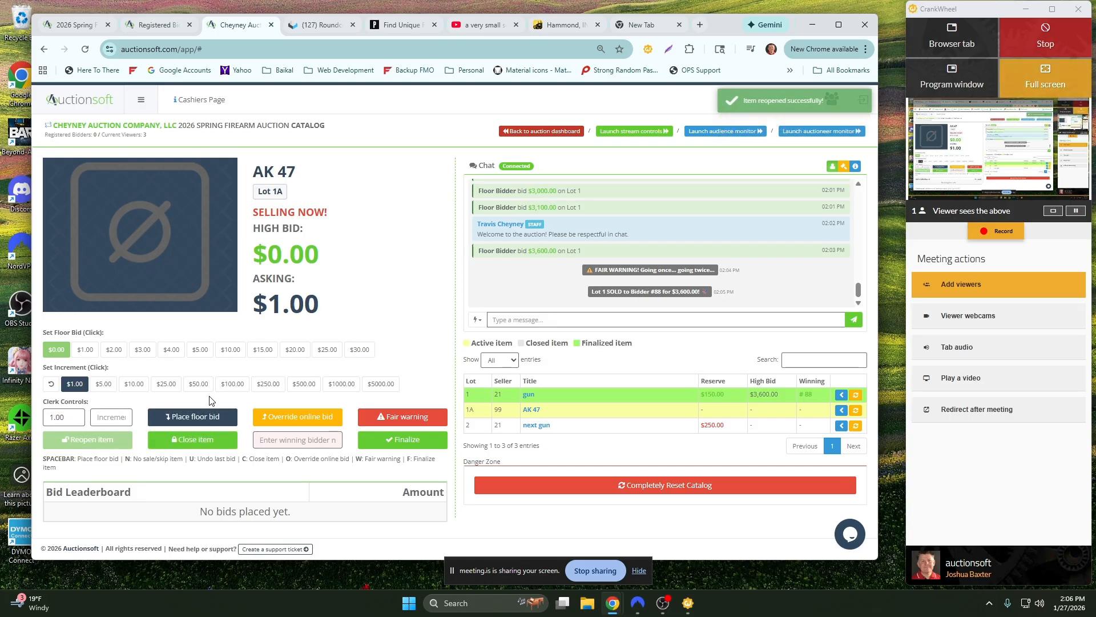
Place floor bids of $1.00 and $250.00 on Lot 1A, and raise it to $400.00 in $25.00 increments
click(193, 416)
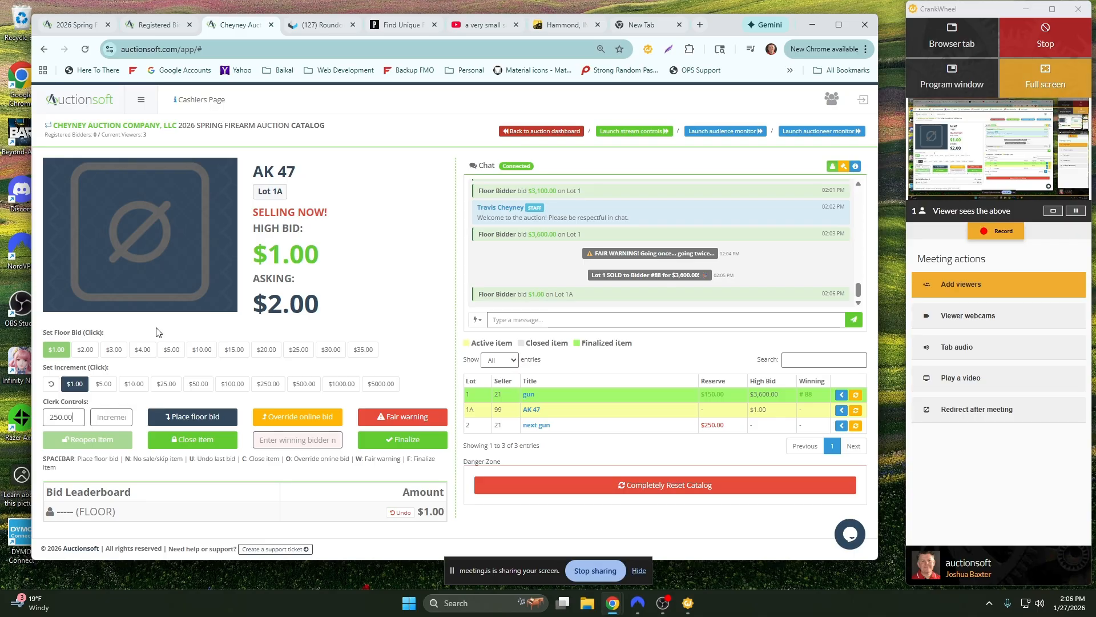
click(187, 418)
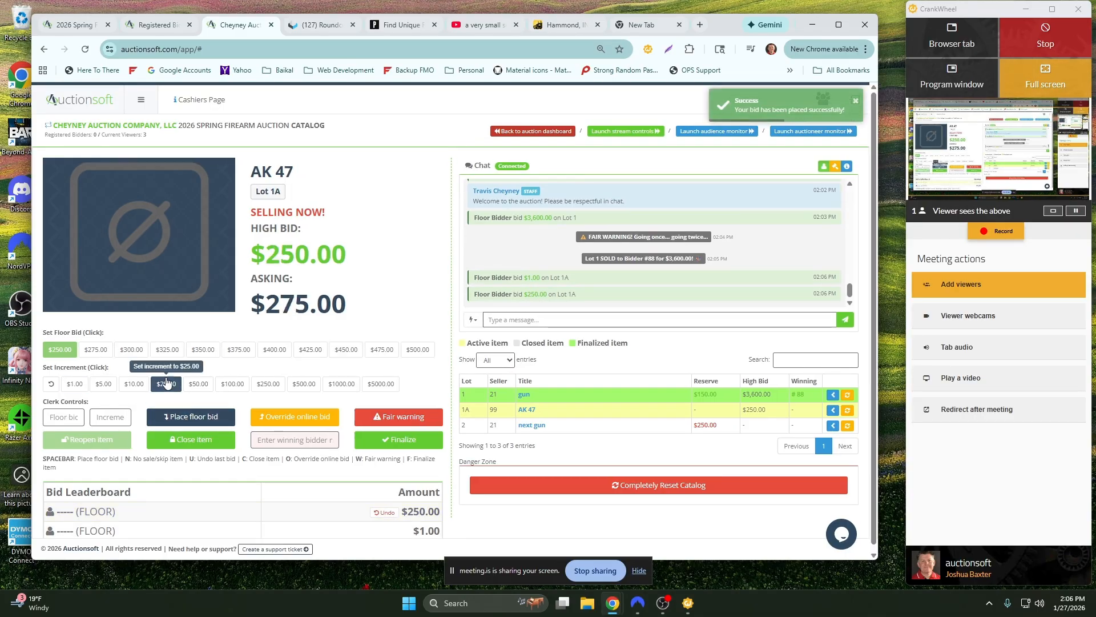
click(191, 419)
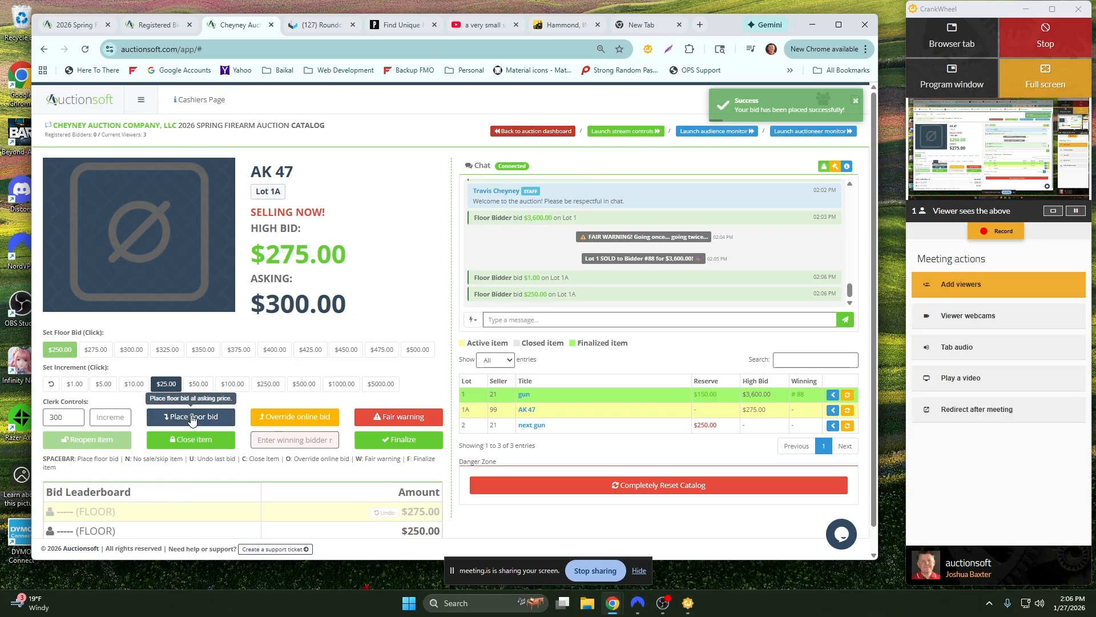
click(191, 418)
click(191, 419)
click(191, 419)
click(191, 418)
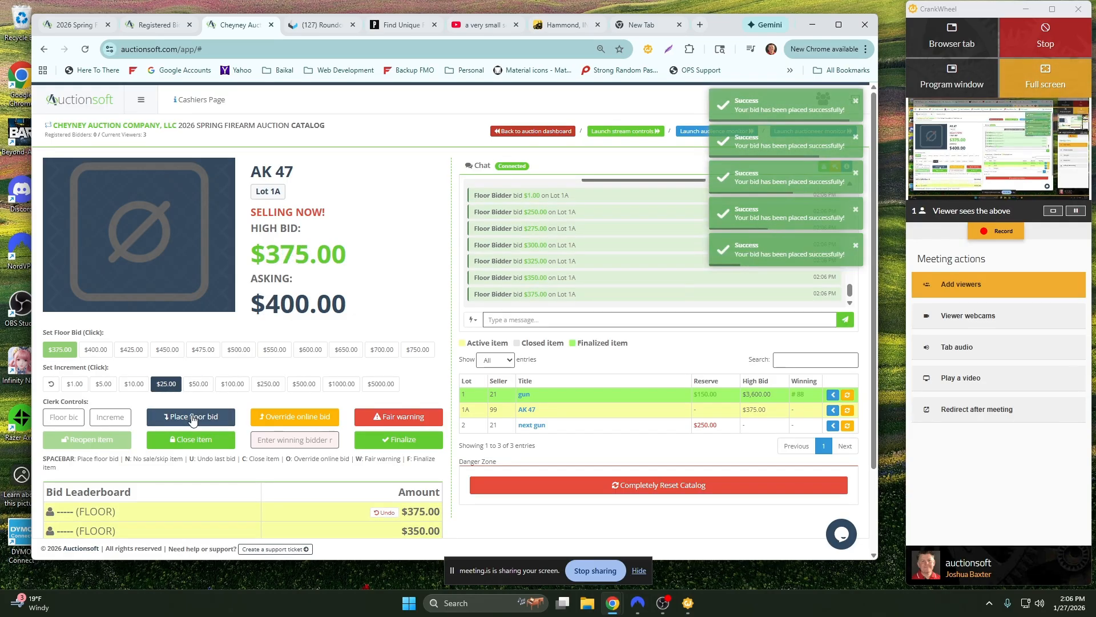
click(192, 418)
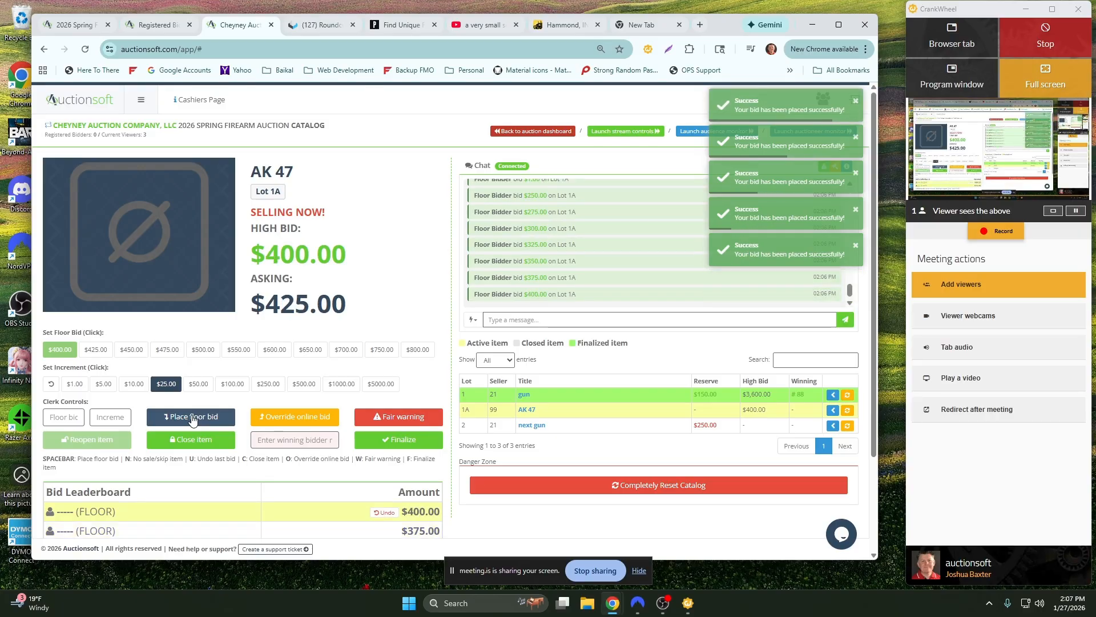
Close Lot 1A to test placing floor bids on a closed item, and reopen it for bidding
click(192, 440)
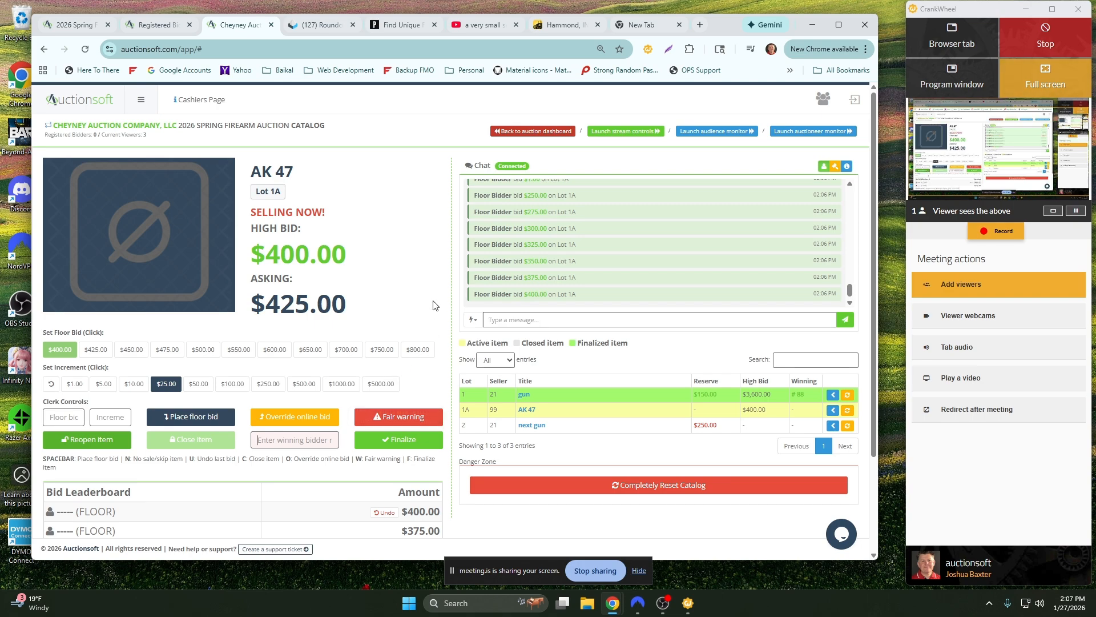
scroll(434, 304, down, 3)
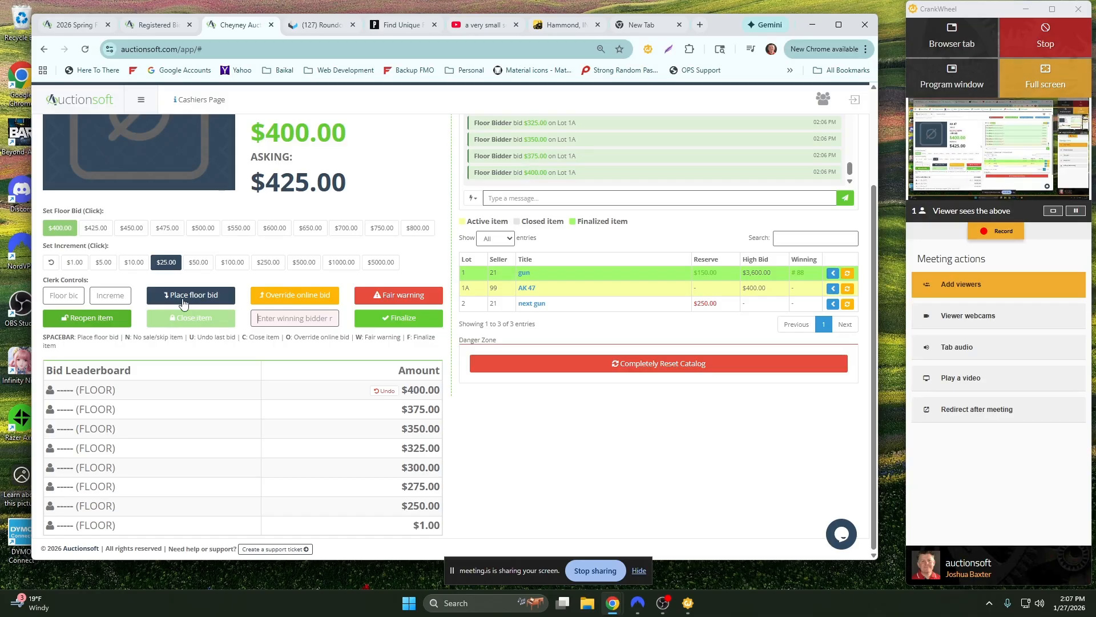
click(185, 297)
click(187, 298)
click(129, 318)
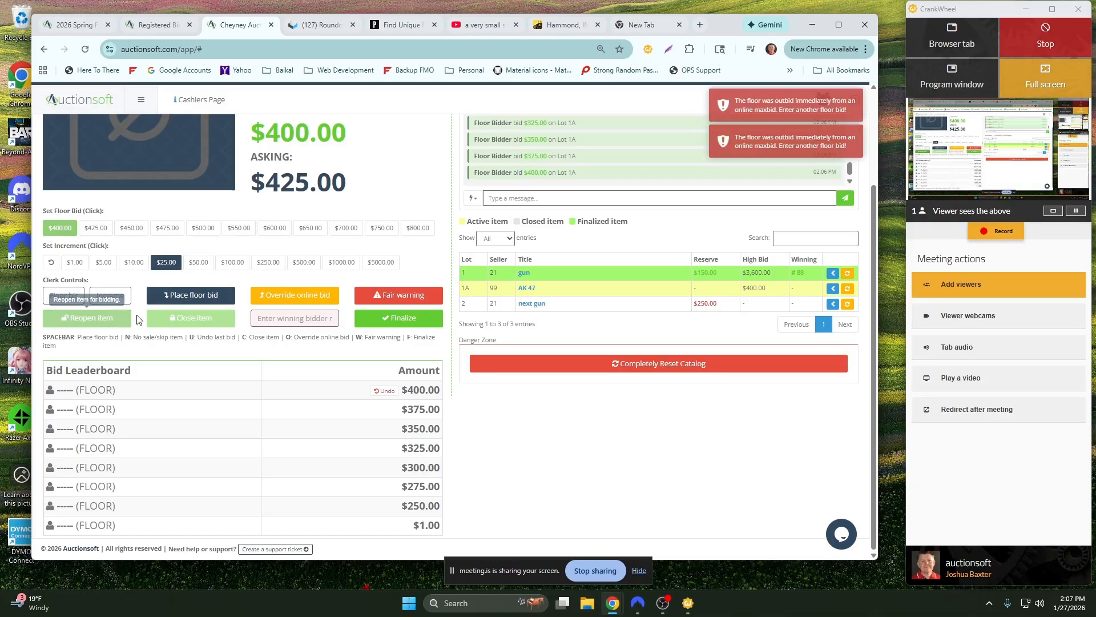
Place floor bids on reopened Lot 1A in $25.00 increments up to $500.00
click(189, 297)
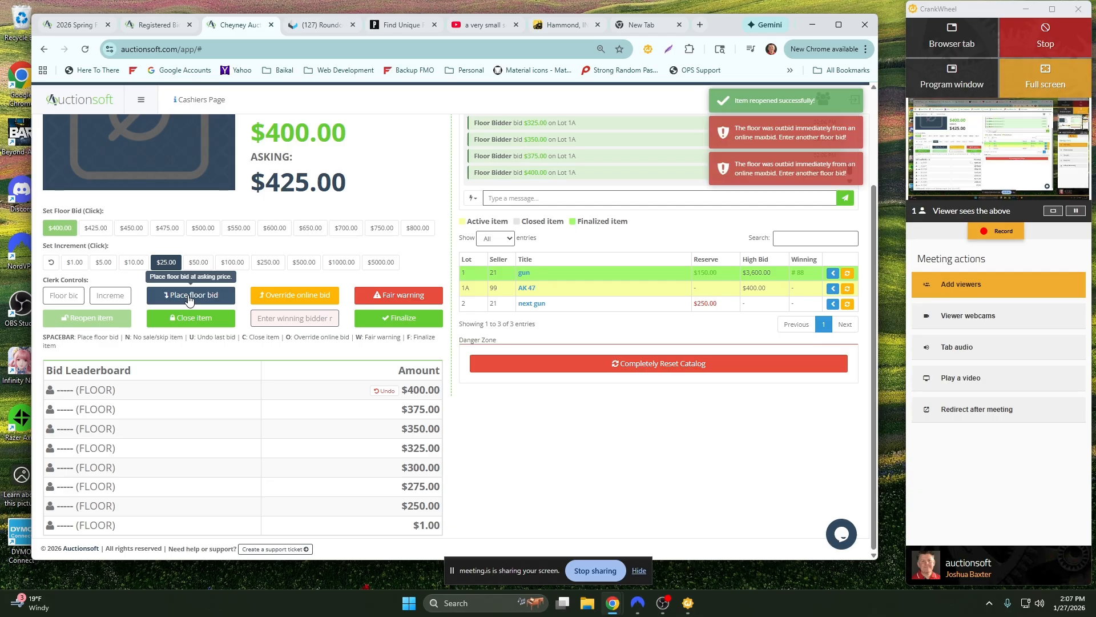
click(189, 297)
click(189, 297)
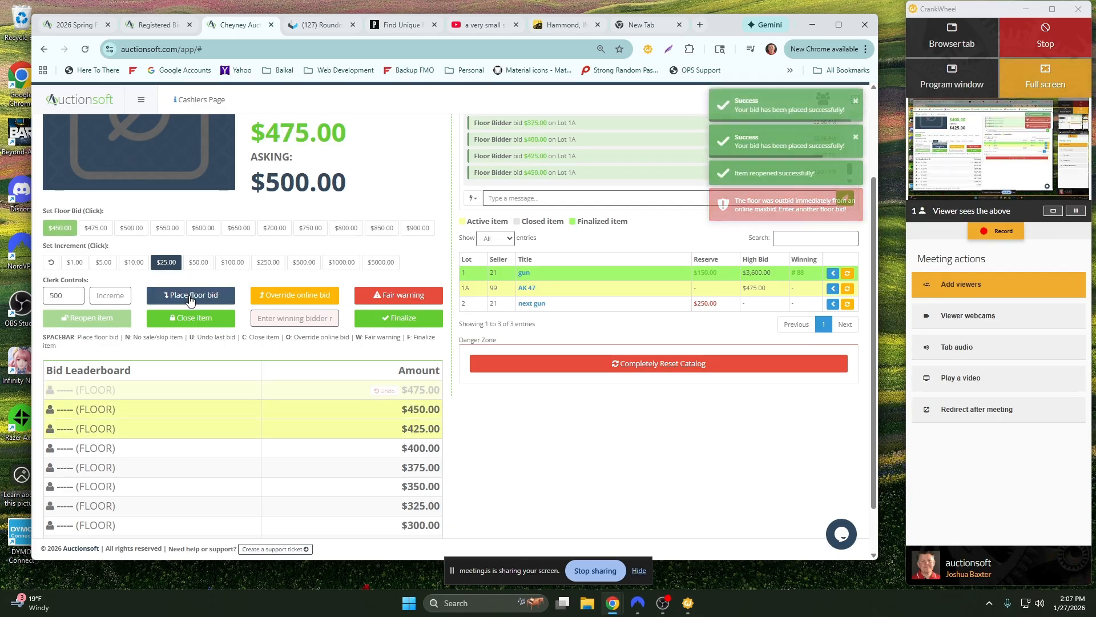
click(189, 297)
Set Lot 1A's increment to $50.00 and place consecutive floor bids up to $750.00
click(198, 262)
click(191, 297)
click(190, 300)
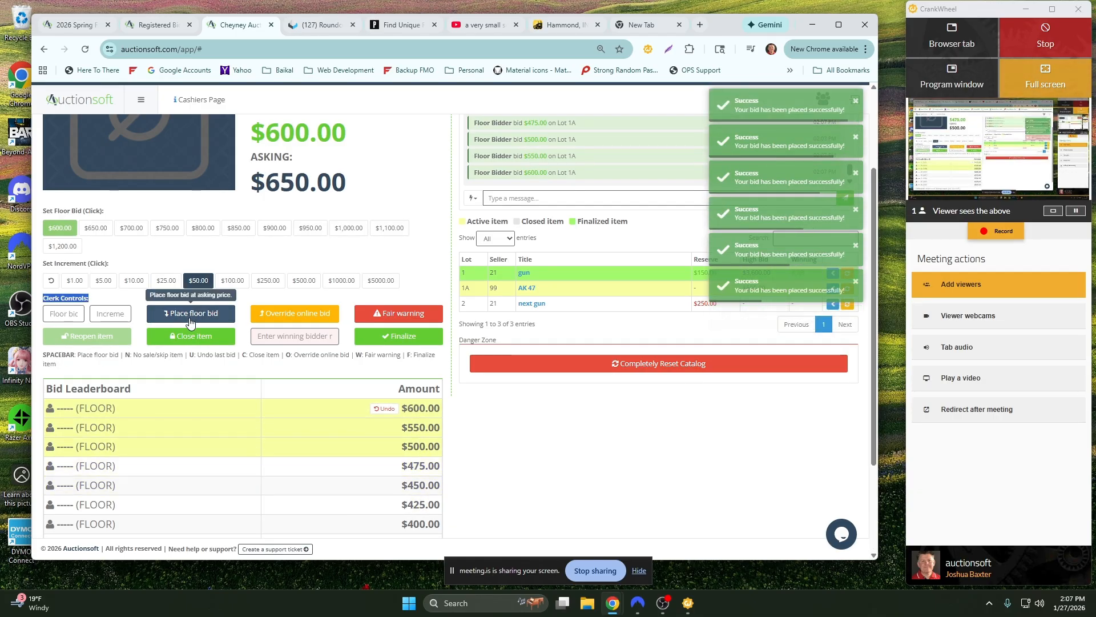
click(190, 320)
click(190, 321)
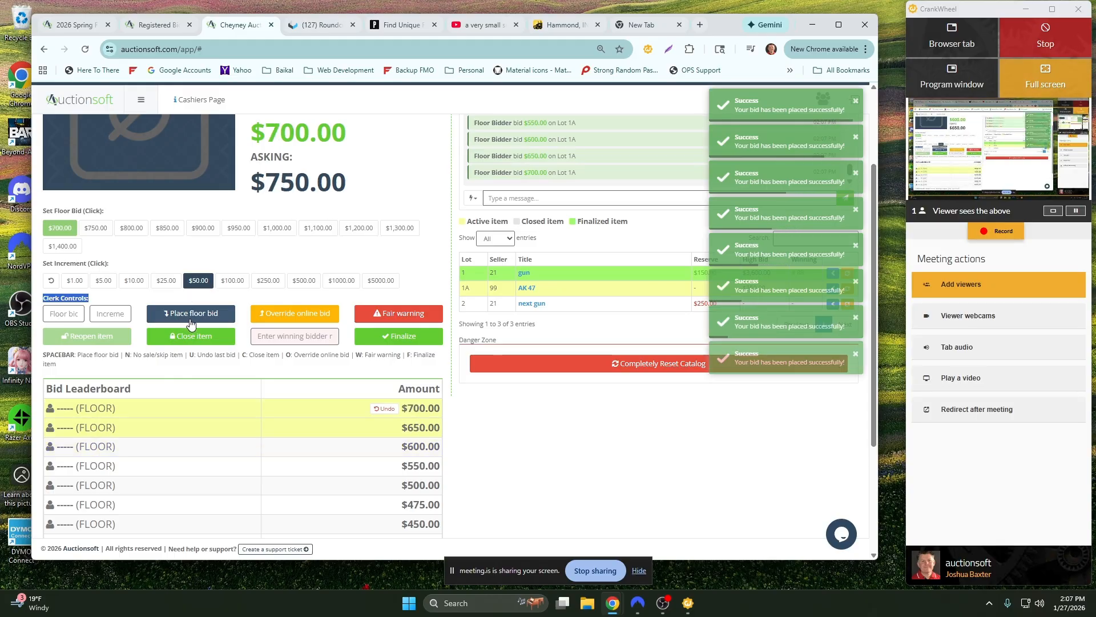
click(191, 321)
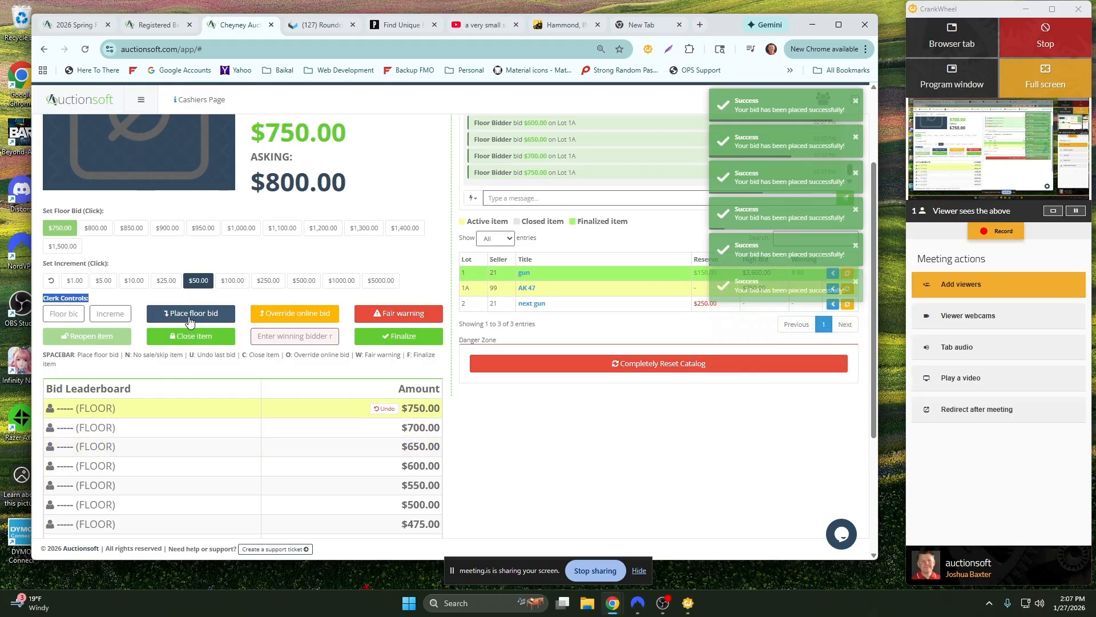
Undo the last four floor bids on Lot 1A, from $750.00 down through $600.00
click(386, 409)
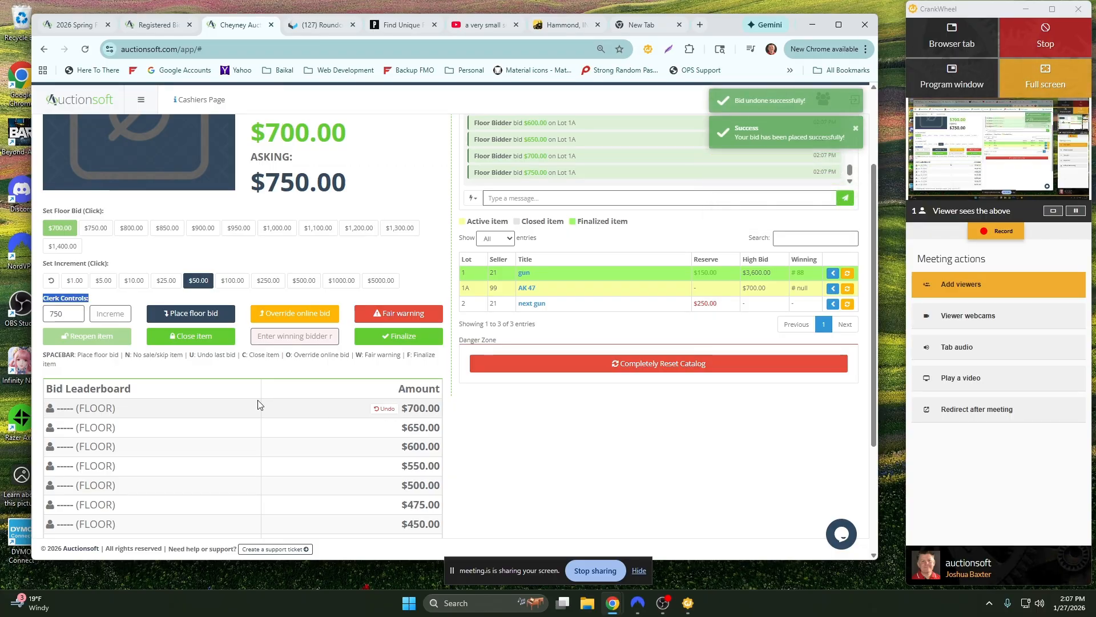
click(387, 409)
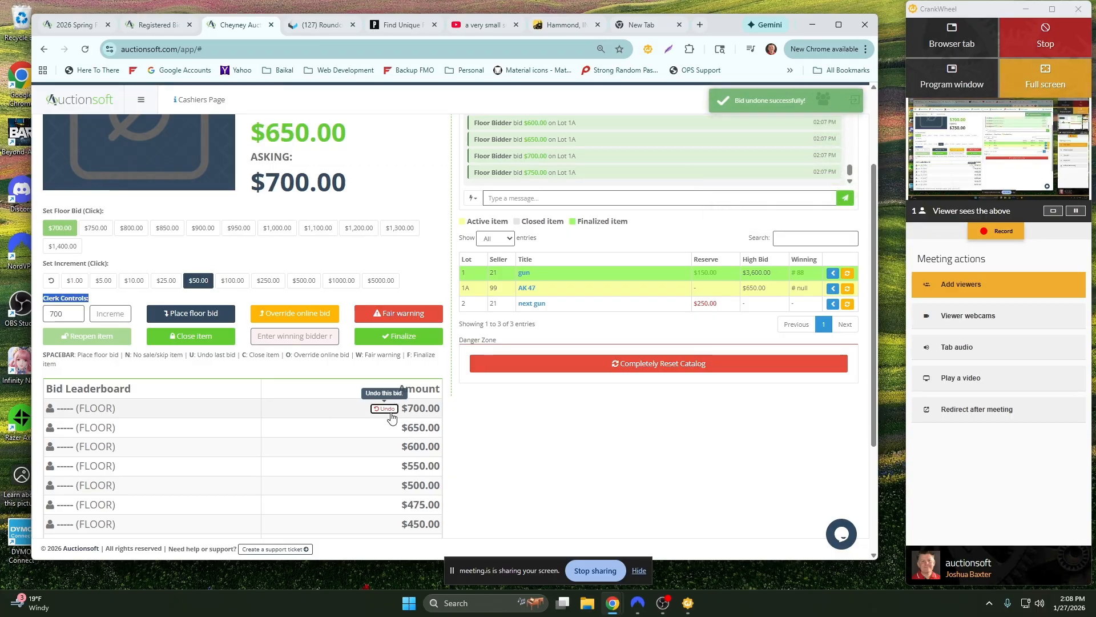
click(389, 410)
click(379, 410)
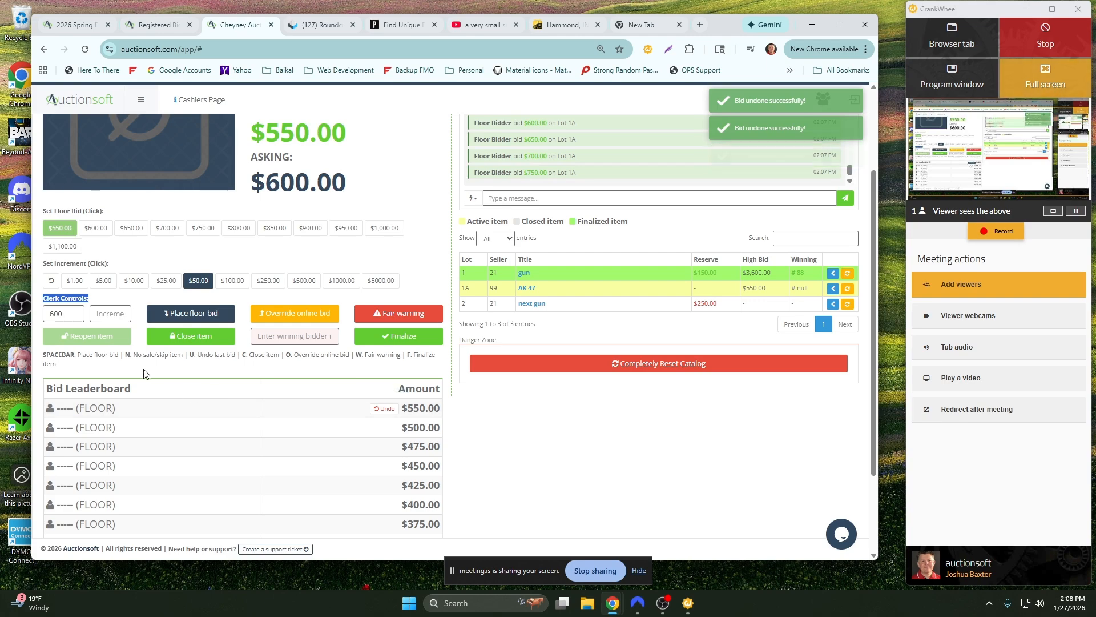
Examine the keyboard shortcut list for the clerk controls and Lot 2's reserve in the item list
drag(126, 355, 338, 372)
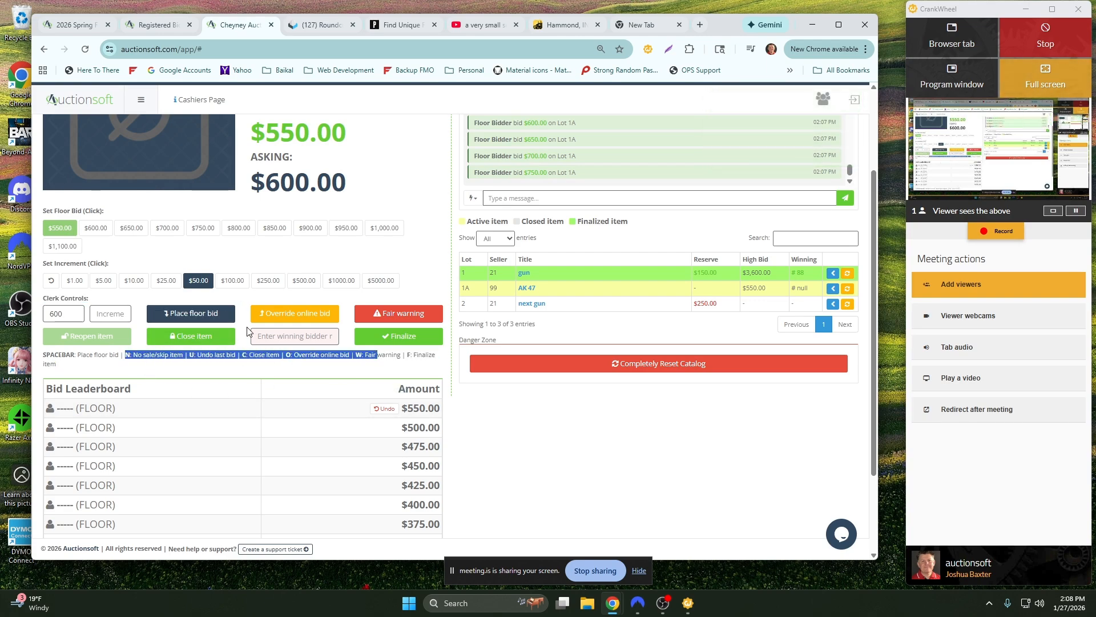
click(142, 370)
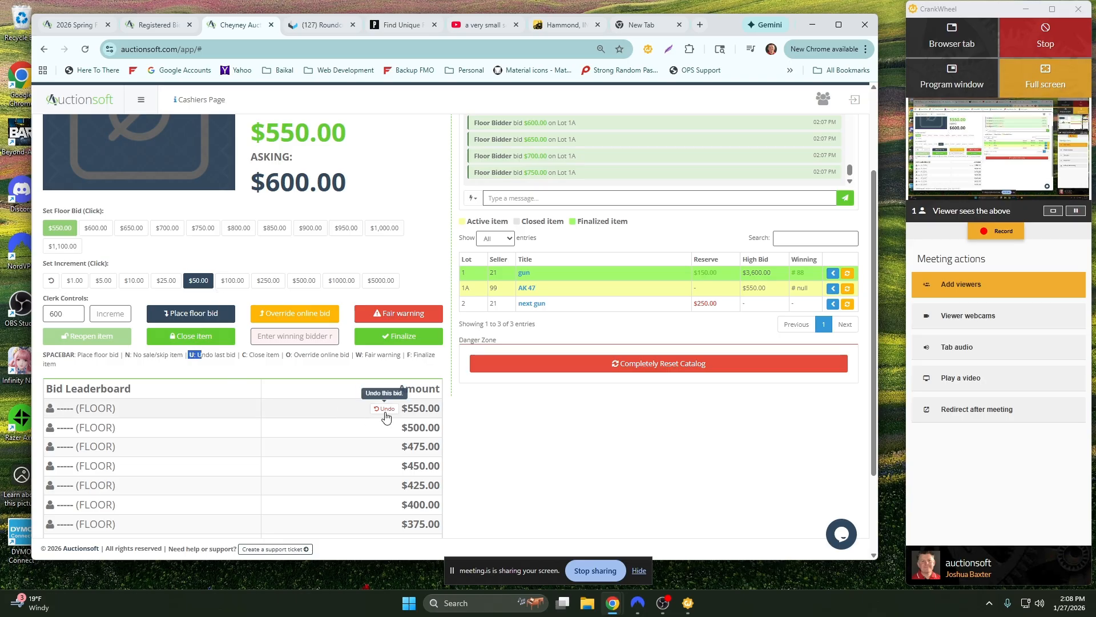
drag(240, 356, 260, 356)
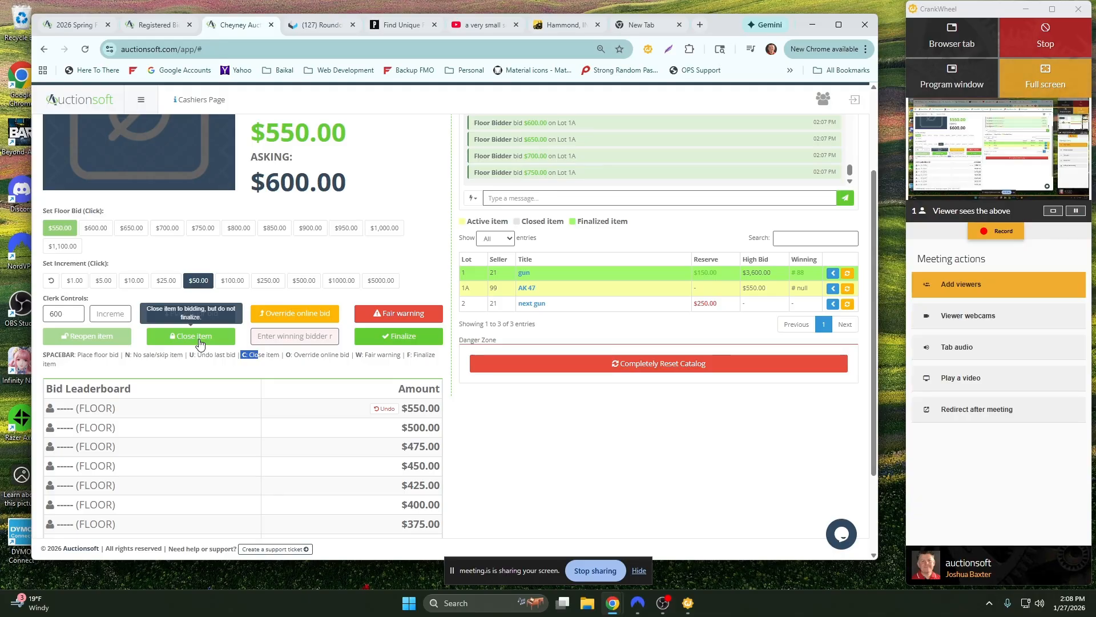
click(256, 370)
scroll(775, 338, up, 1)
scroll(775, 338, up, 3)
drag(720, 418, 681, 421)
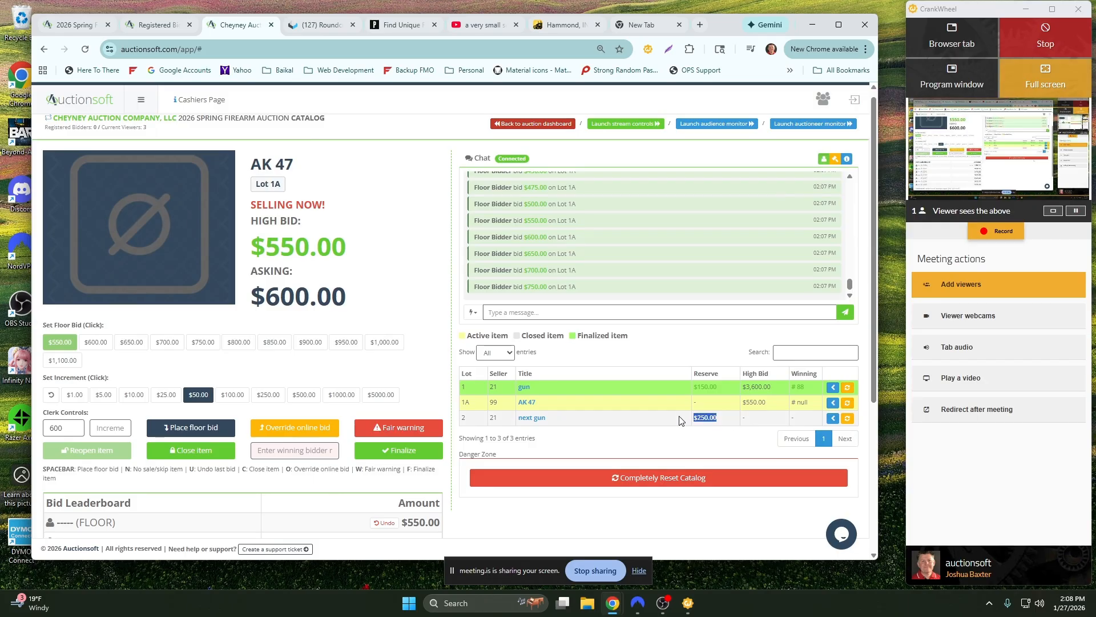
scroll(605, 424, down, 2)
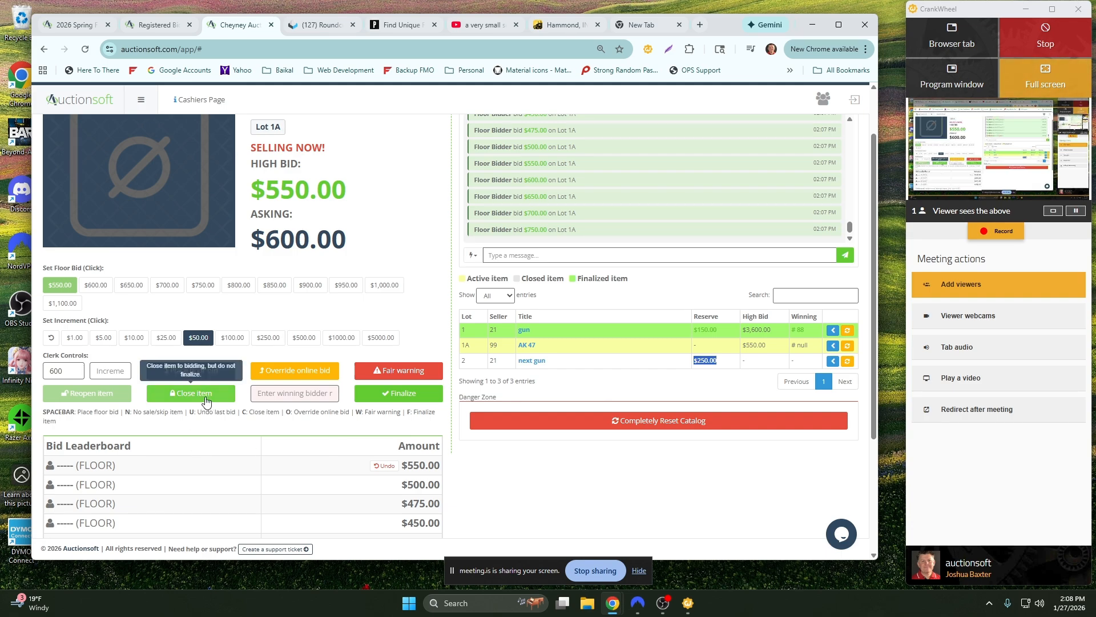
click(278, 393)
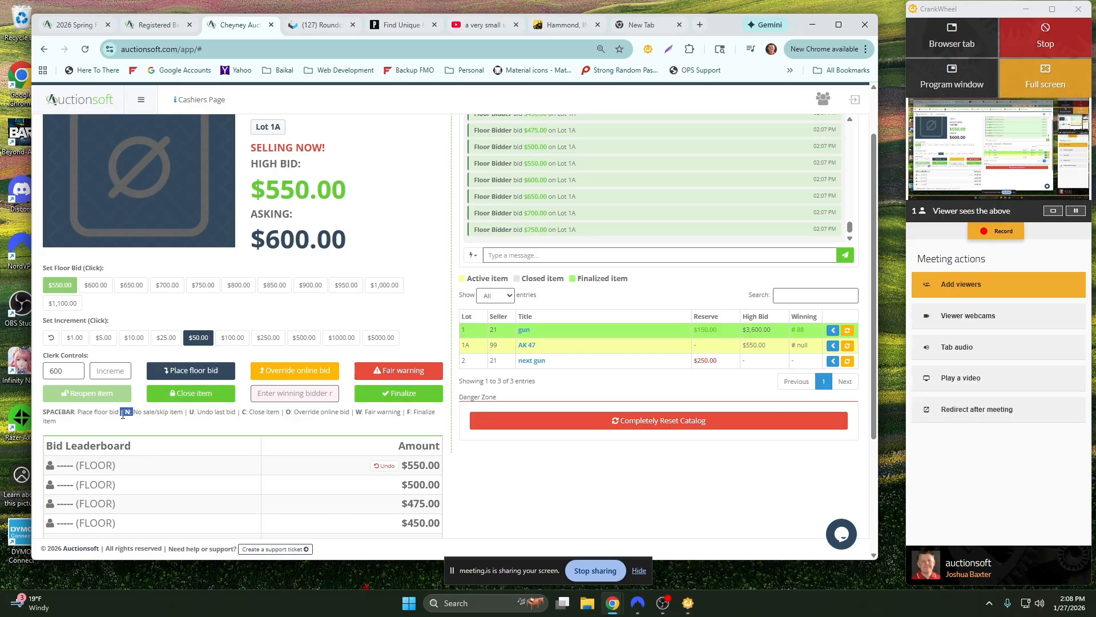
click(324, 430)
drag(126, 414, 425, 414)
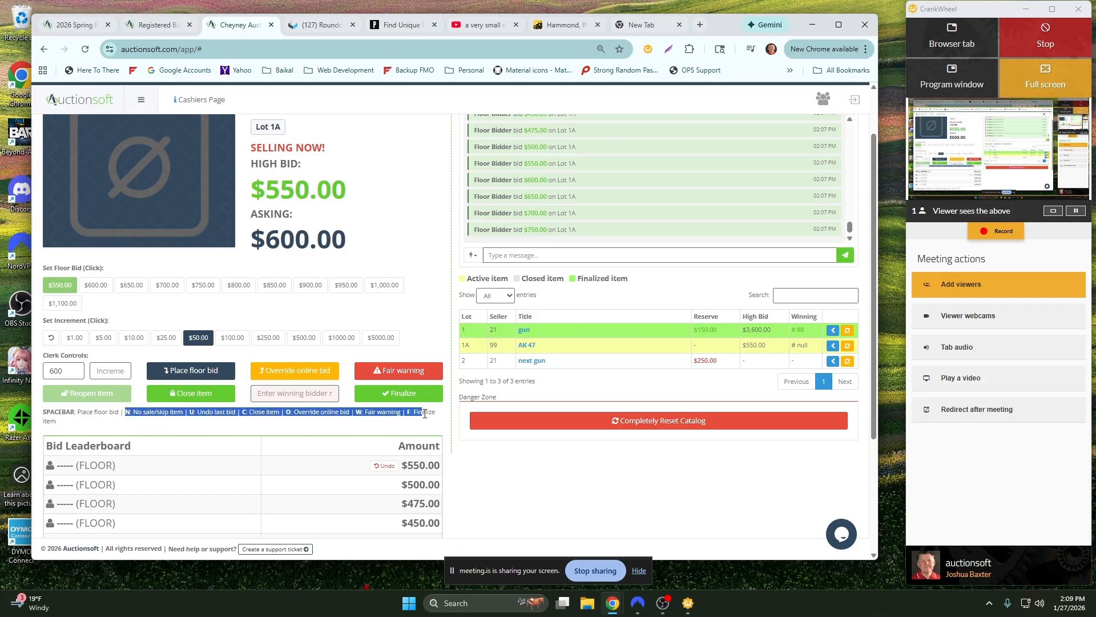
click(448, 417)
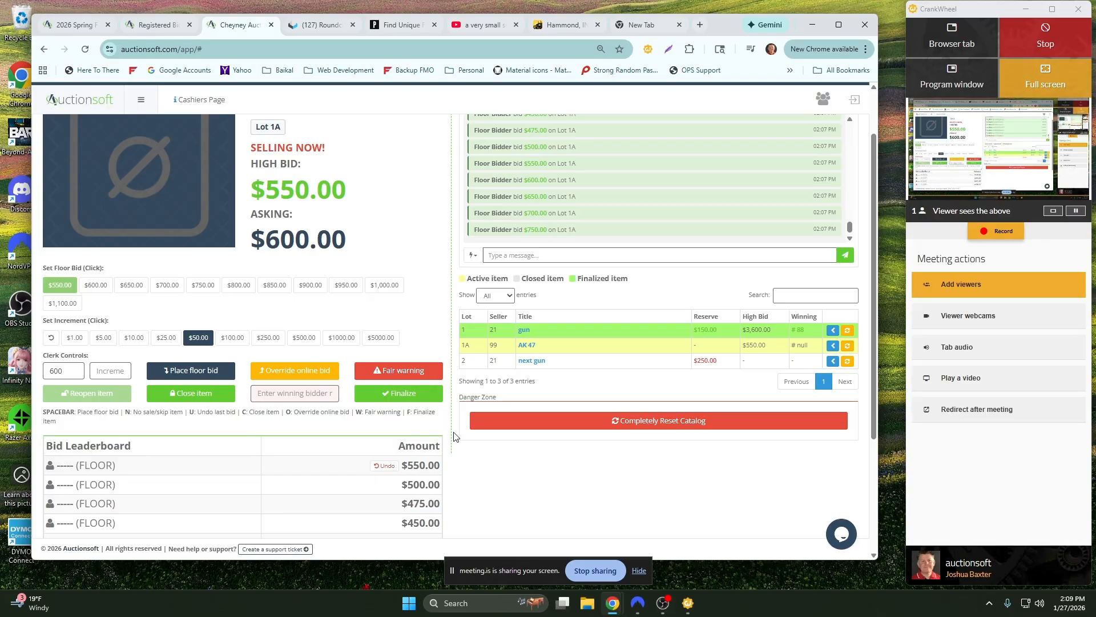
Close Lot 1A and finalize it to winning bidder number 12
click(222, 394)
text(12)
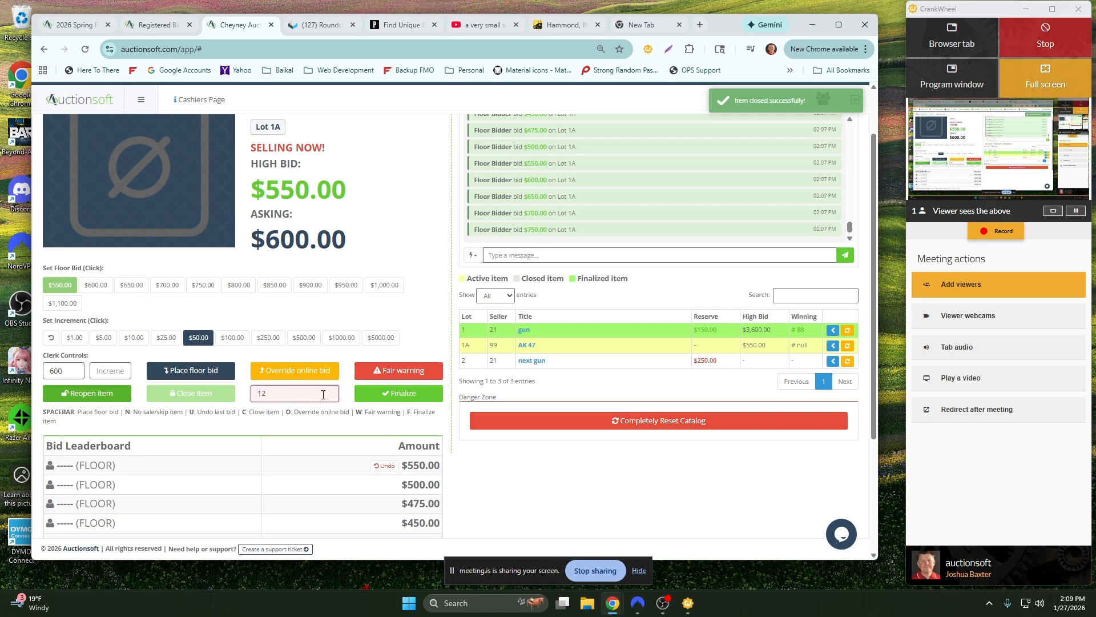
click(392, 394)
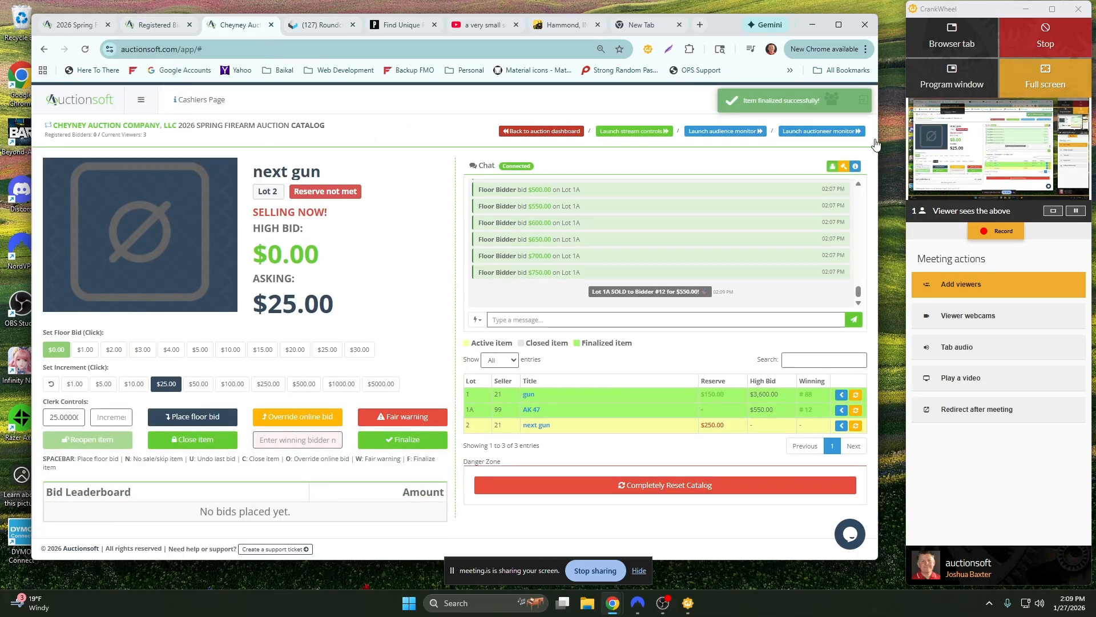
Check Lot 2's reserve status on the auctioneer monitor, and return to the clerking page
mouse_move(613, 603)
click(679, 577)
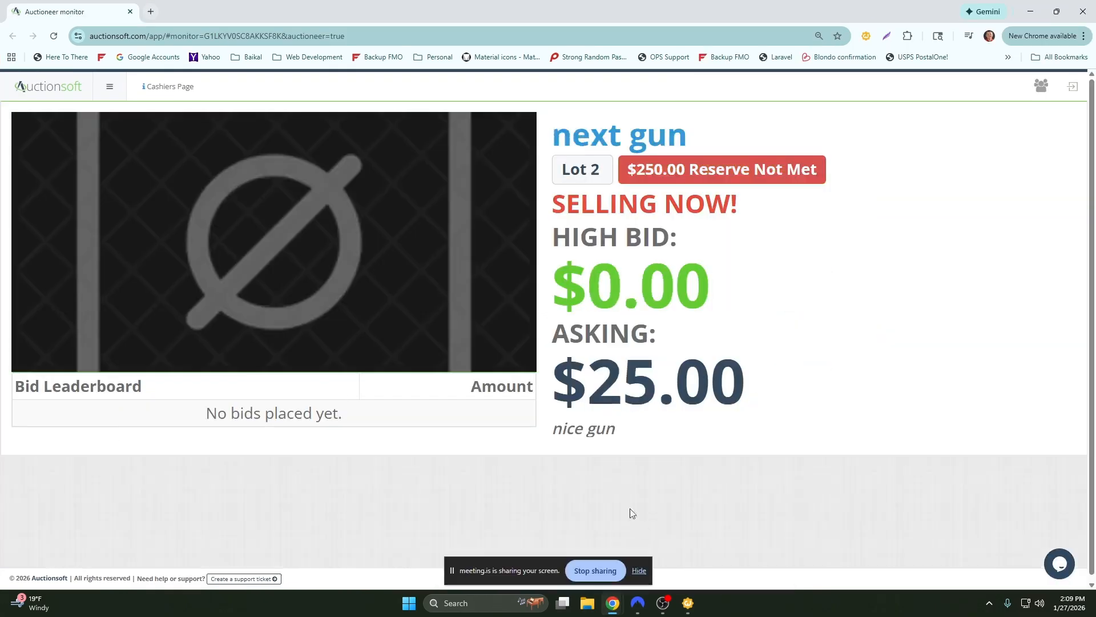
drag(637, 166, 821, 170)
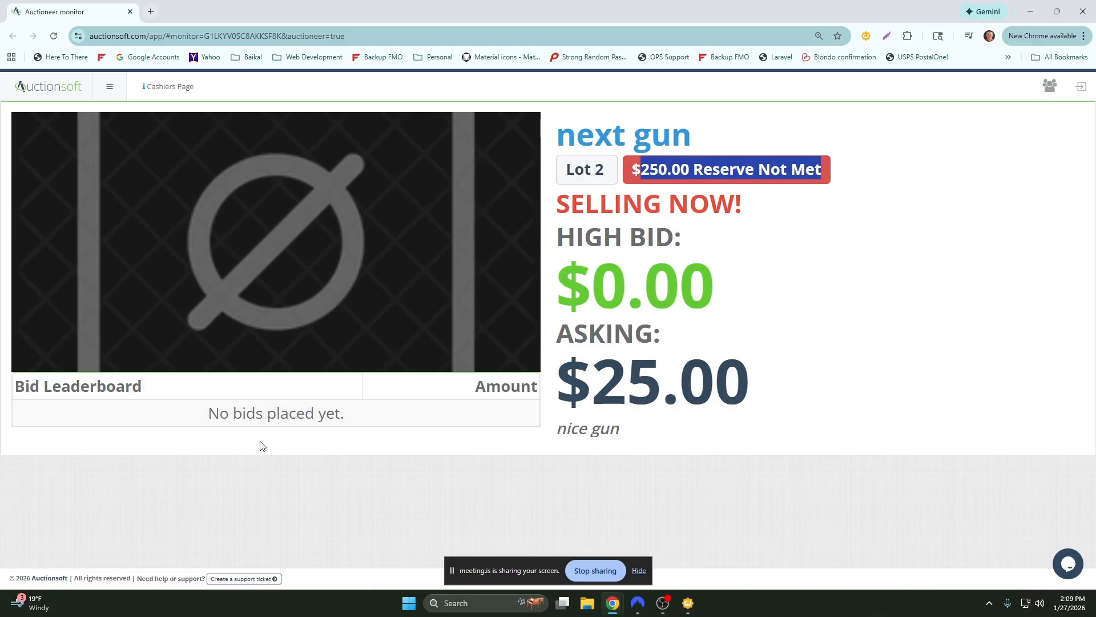
click(601, 596)
click(522, 563)
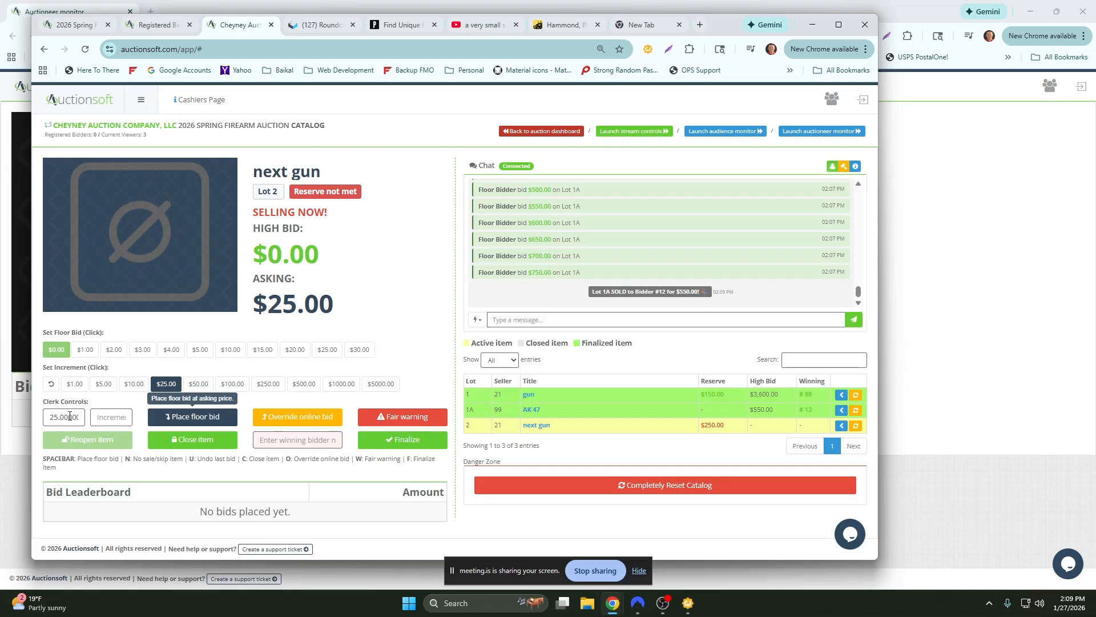
Place a $500.00 floor bid on Lot 2 and raise it to $700.00 in $50.00 increments
drag(57, 417, 98, 415)
text(500)
click(178, 423)
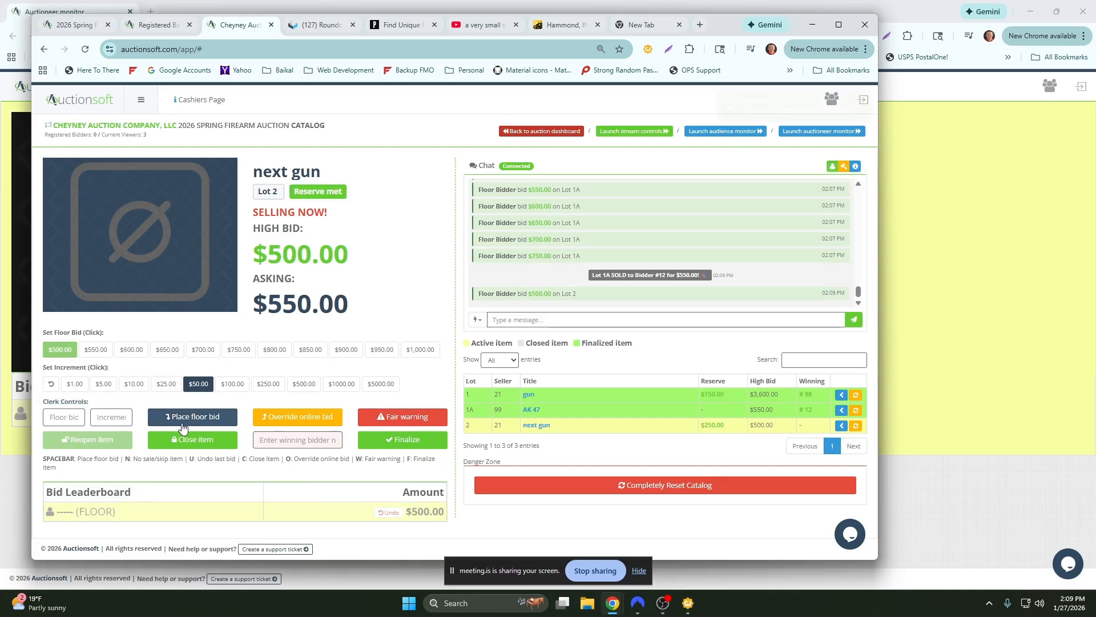
click(225, 423)
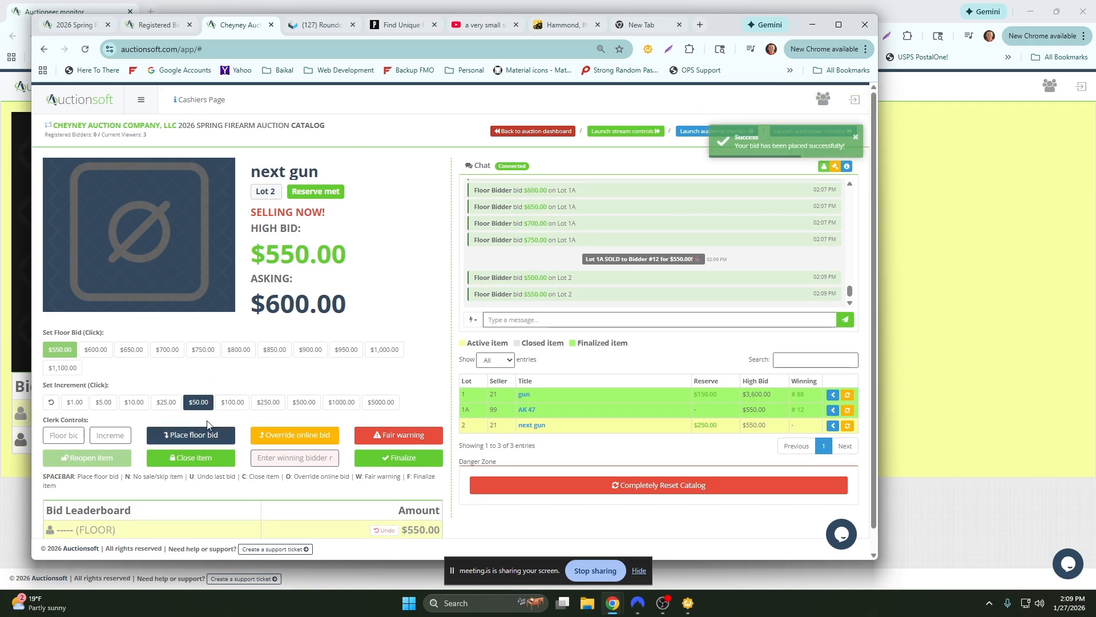
click(197, 440)
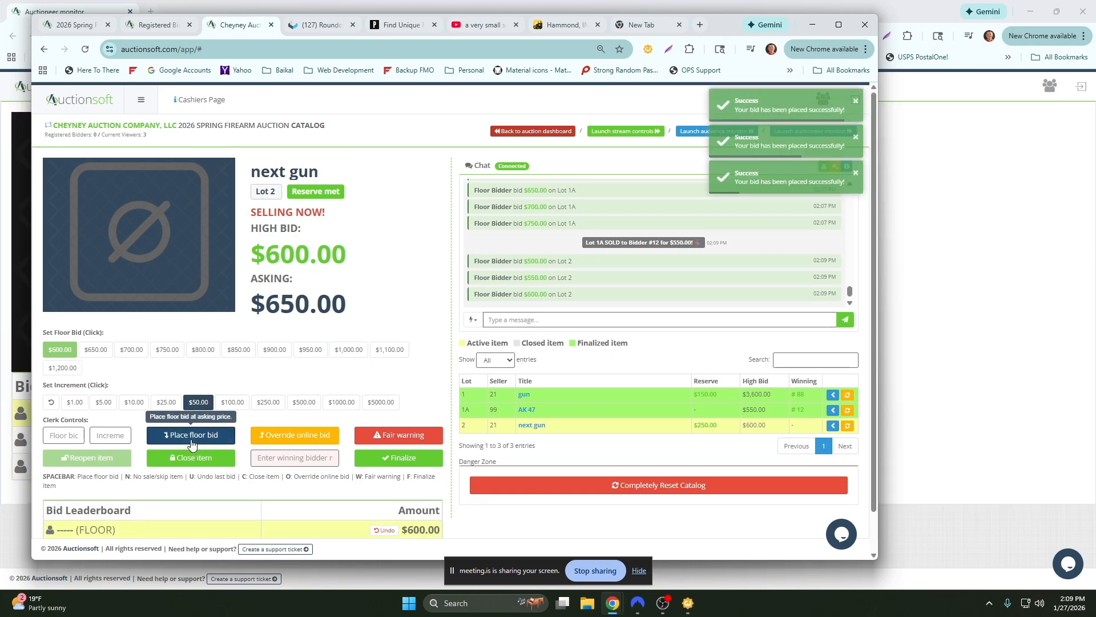
click(194, 440)
click(191, 444)
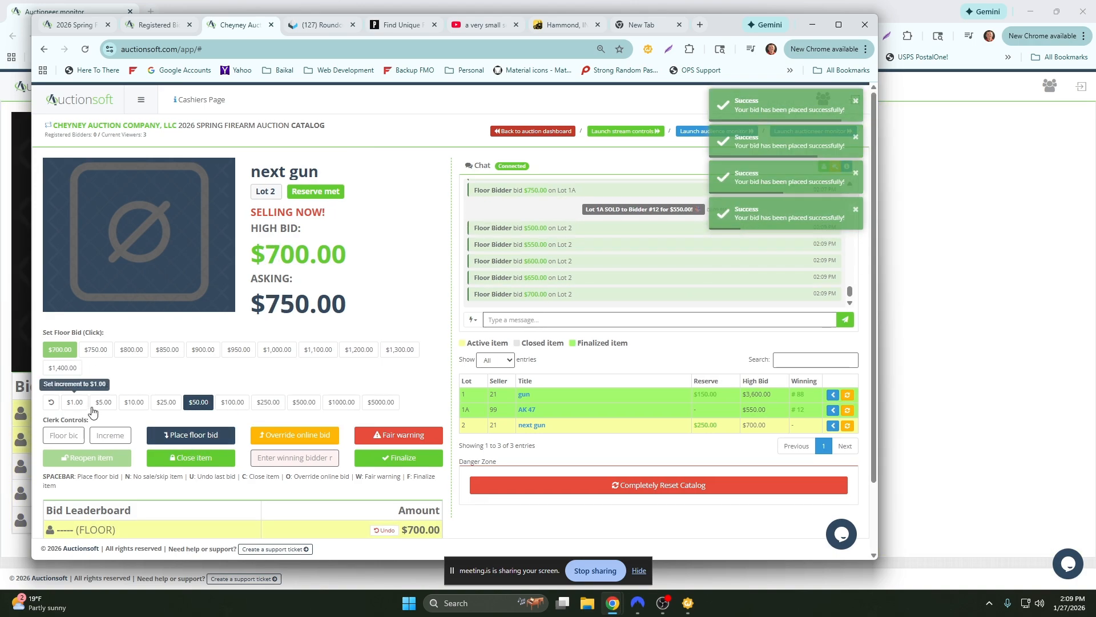
Open the item settings in the company's rates and settings, and review the bidding increments
click(155, 26)
click(141, 99)
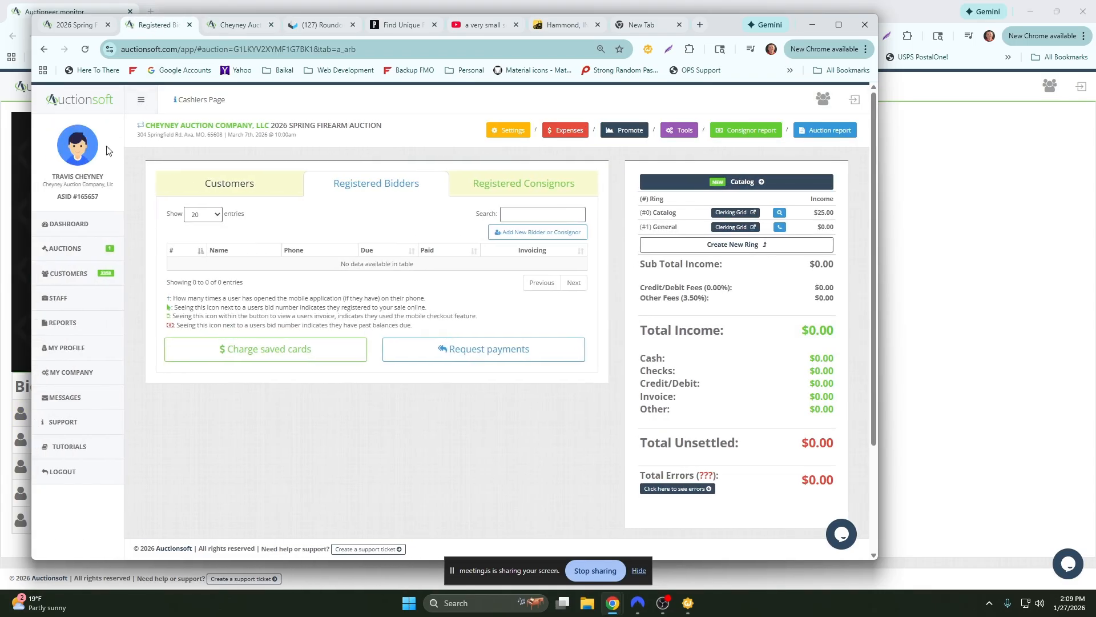
click(69, 374)
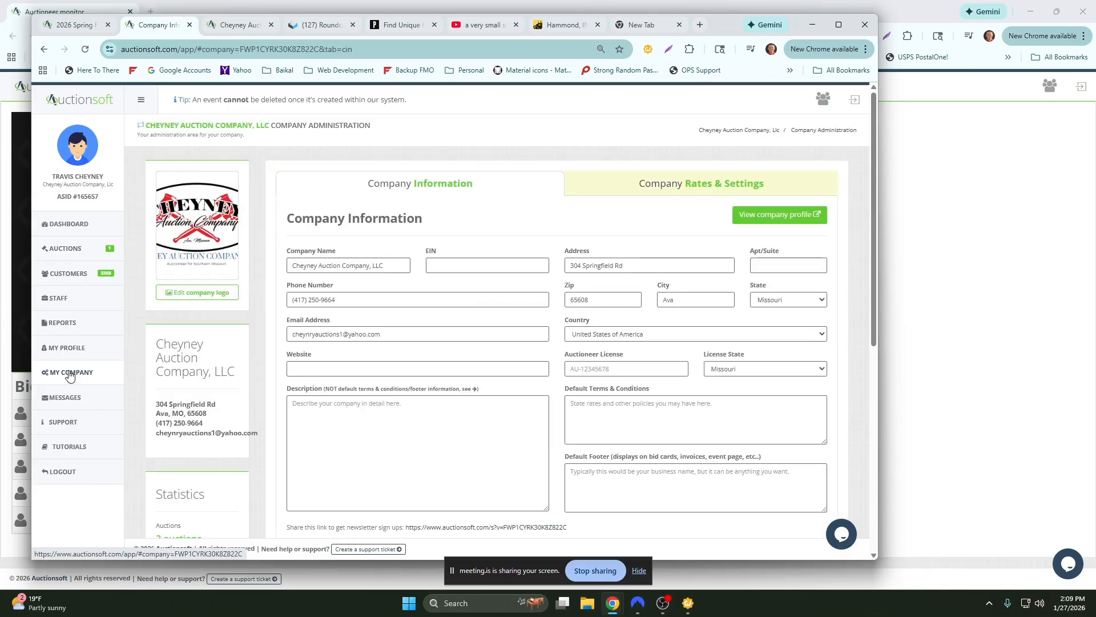
click(695, 195)
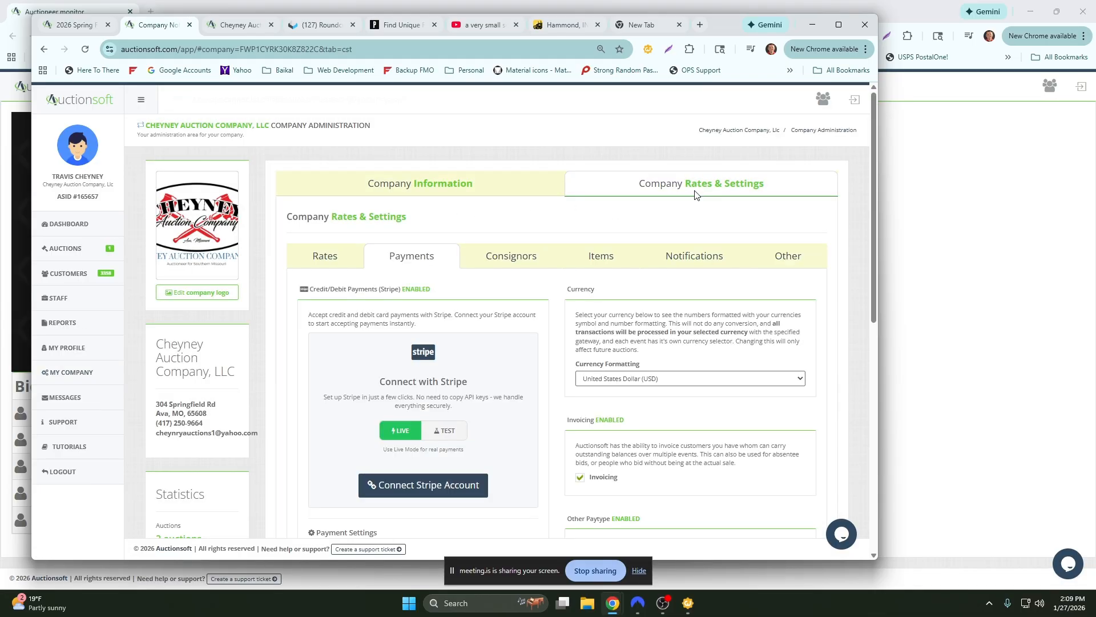
click(602, 256)
scroll(423, 431, down, 2)
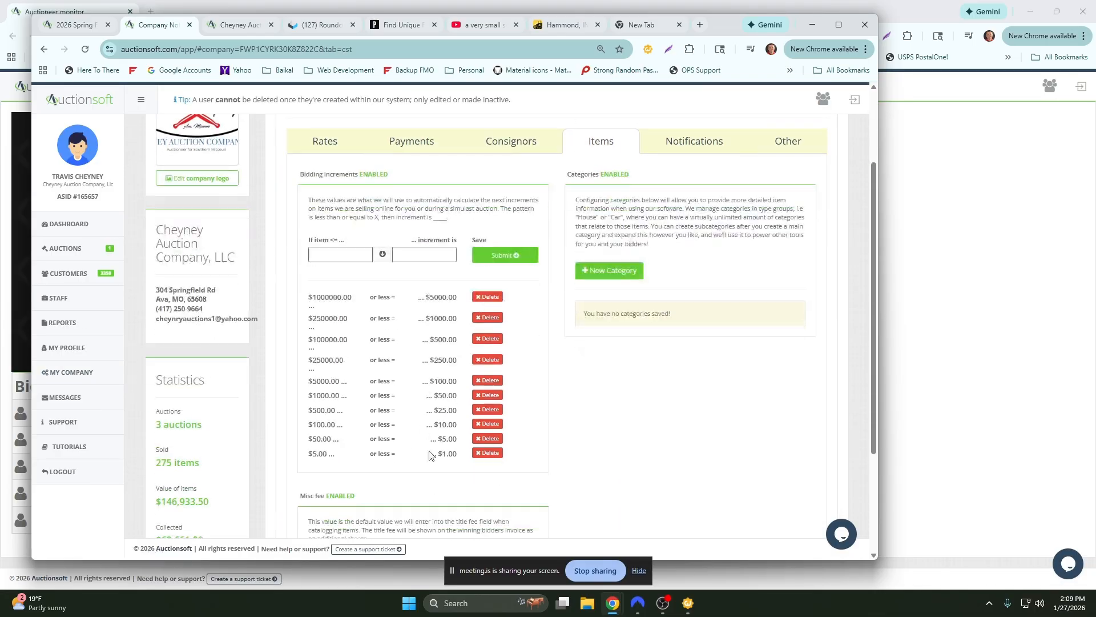
drag(442, 454, 459, 453)
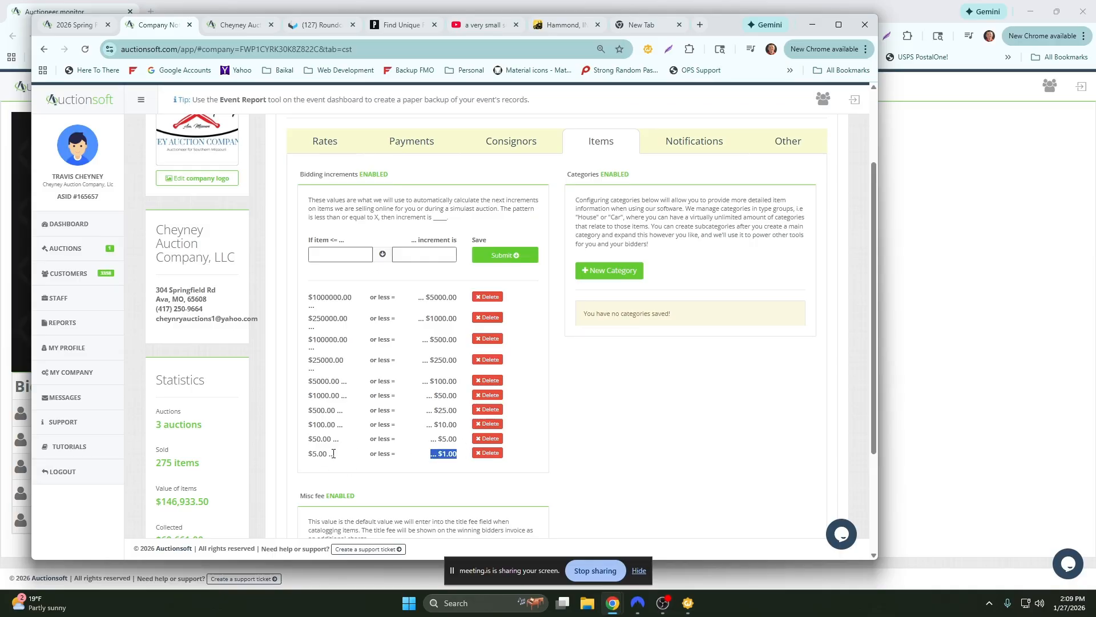
Add a bidding increment of 2.50 for items at or below 20.00
click(359, 255)
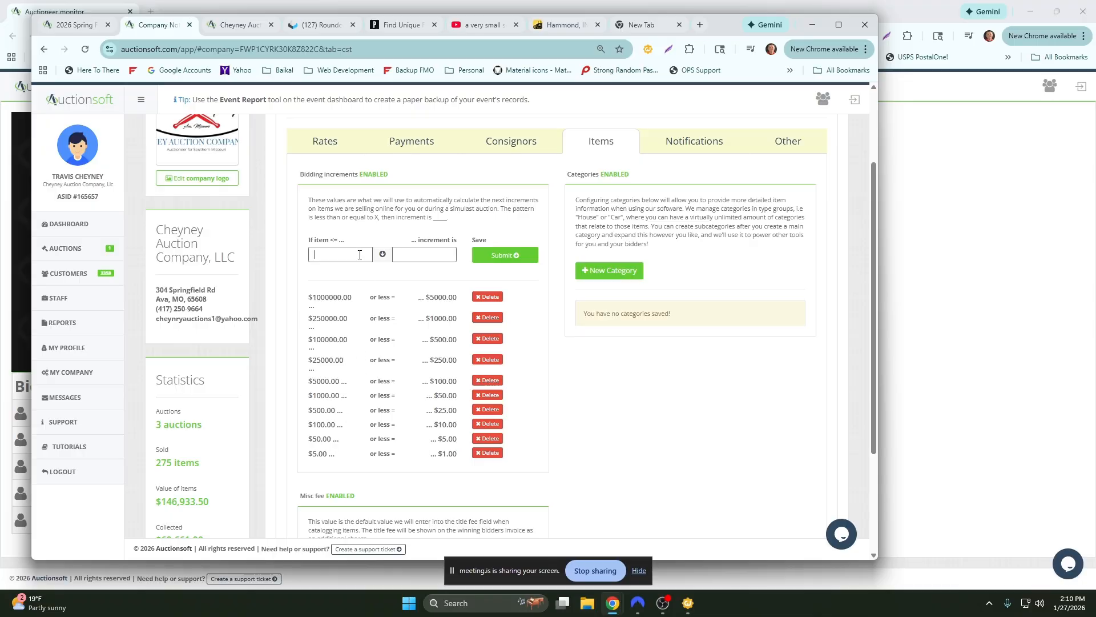
click(416, 255)
text(2.50)
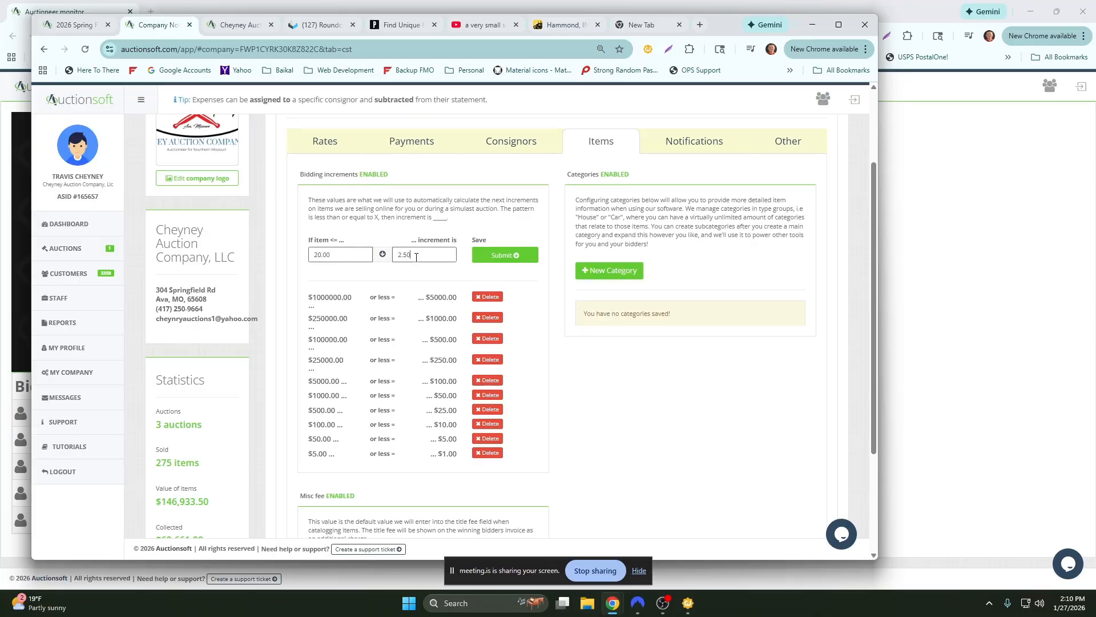
click(504, 255)
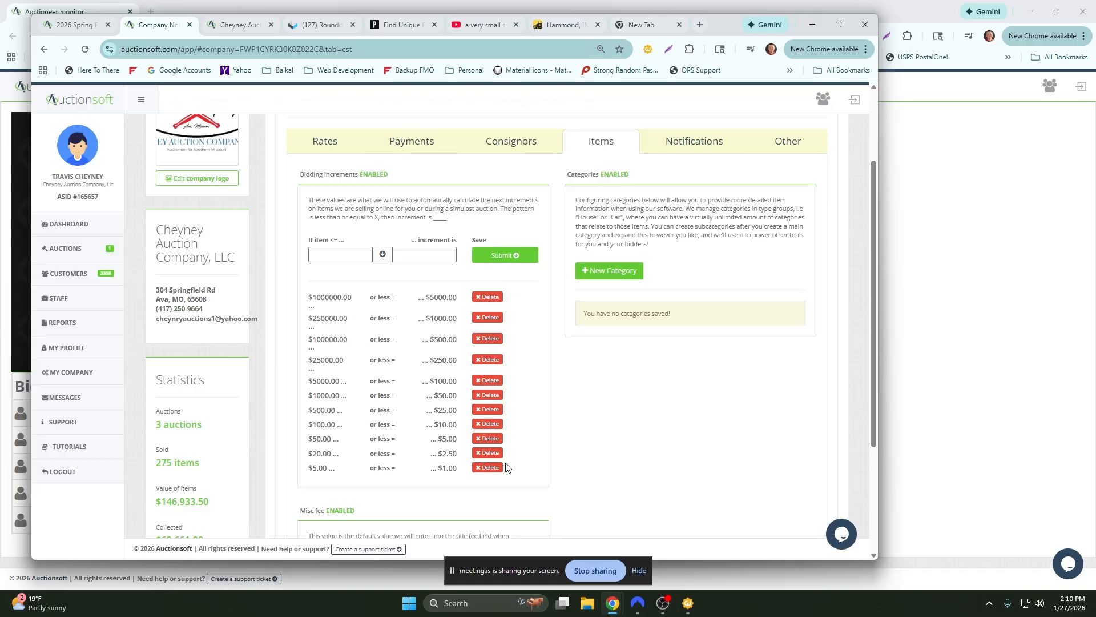
Reload and reopen the 2026 Spring Firearm Auction's Catalog clerking grid, and compare its increment choices with the company's bidding increments
click(231, 28)
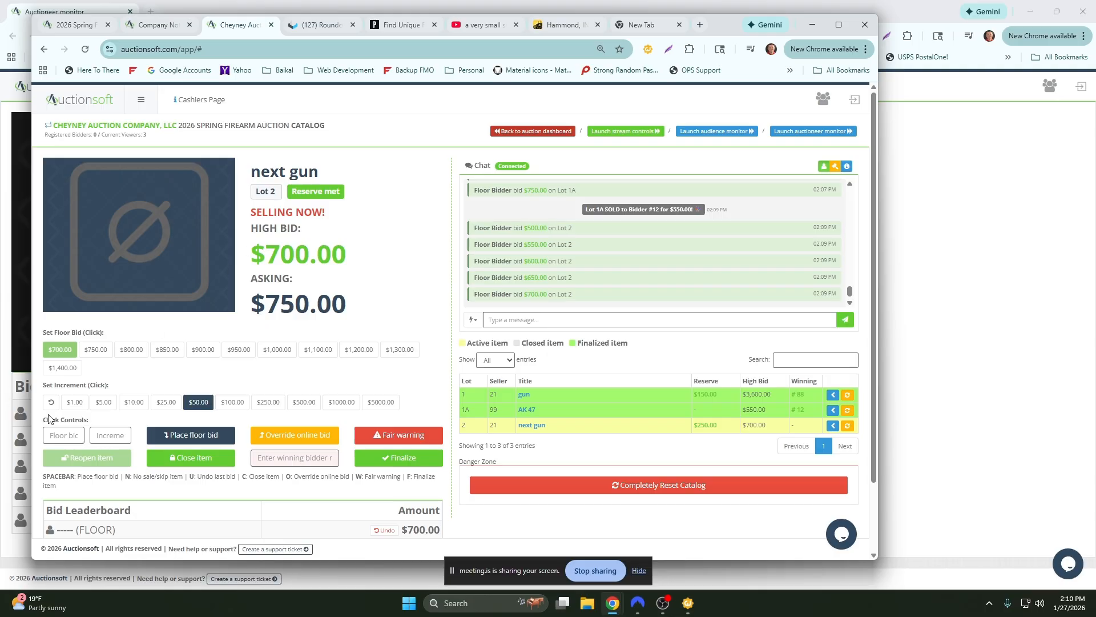
key(F5)
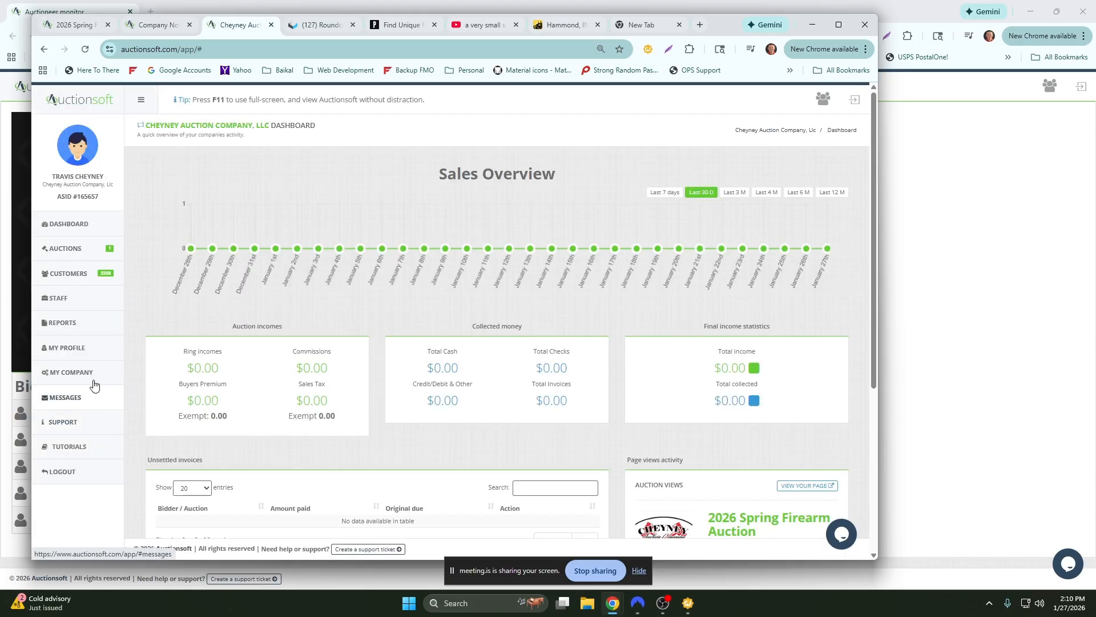
click(74, 250)
click(774, 271)
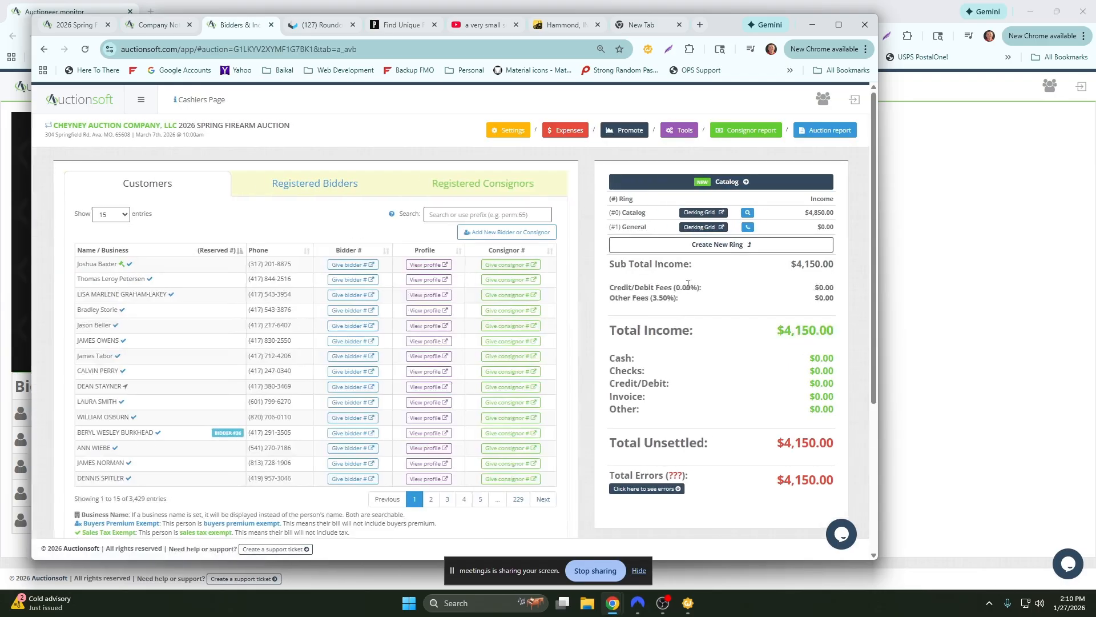
click(694, 212)
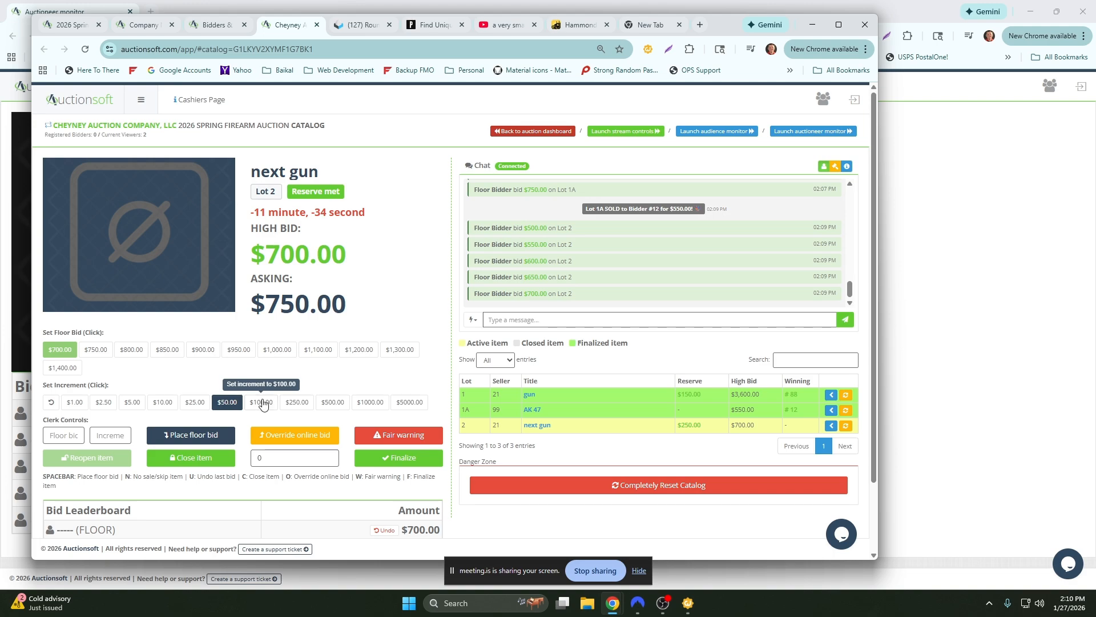
click(137, 24)
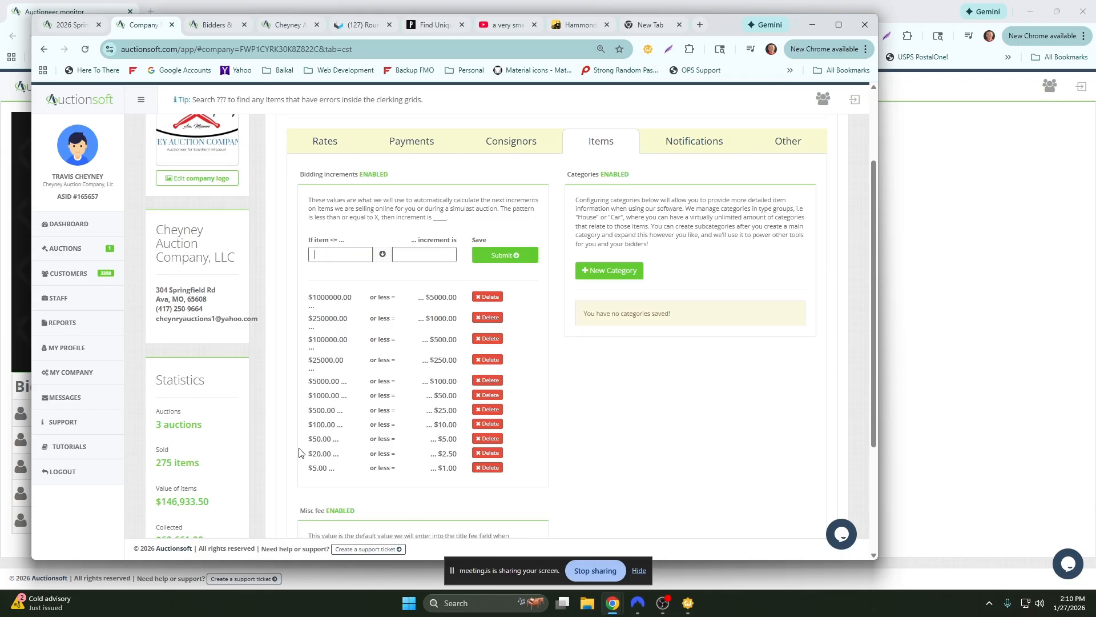
click(287, 26)
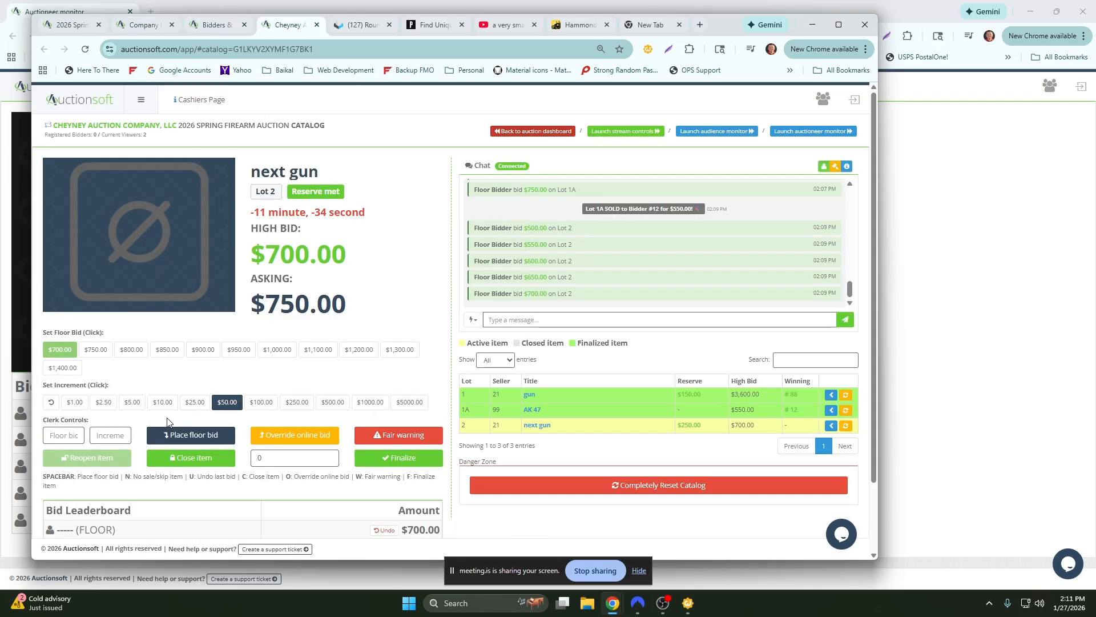
Raise the floor bid on Lot 2 to $950.00 in $50.00 increments
click(190, 436)
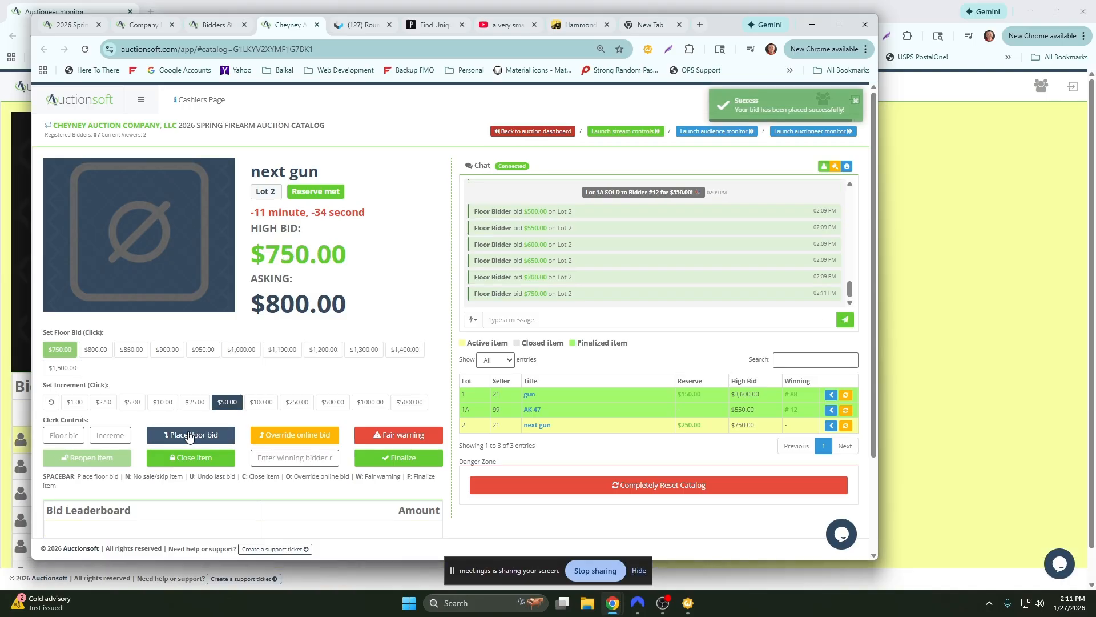
click(190, 435)
click(189, 436)
click(189, 436)
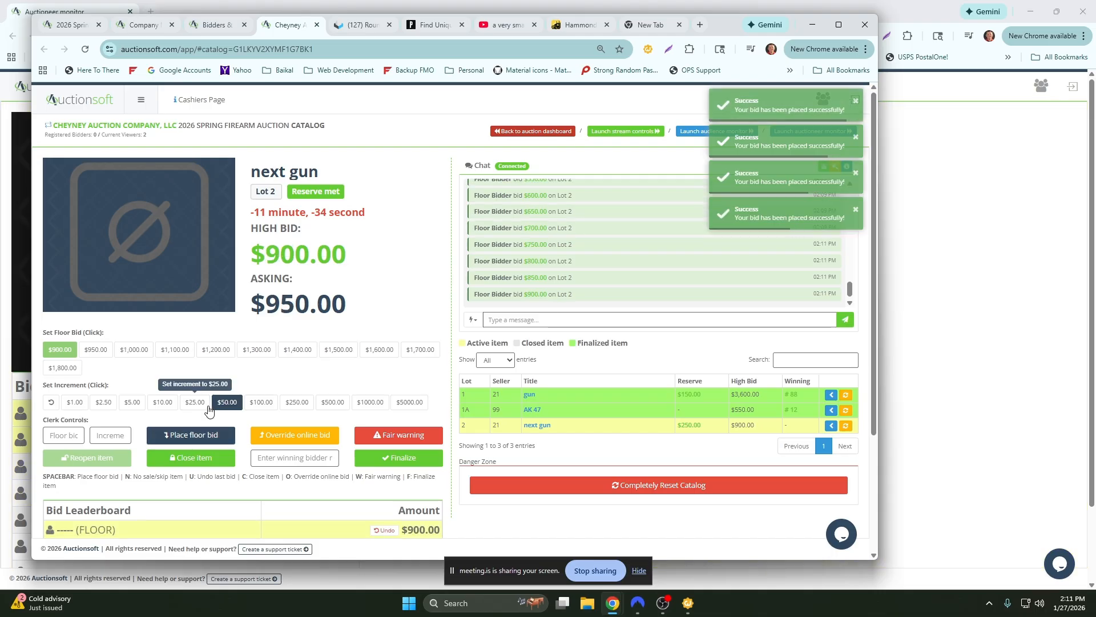
click(197, 436)
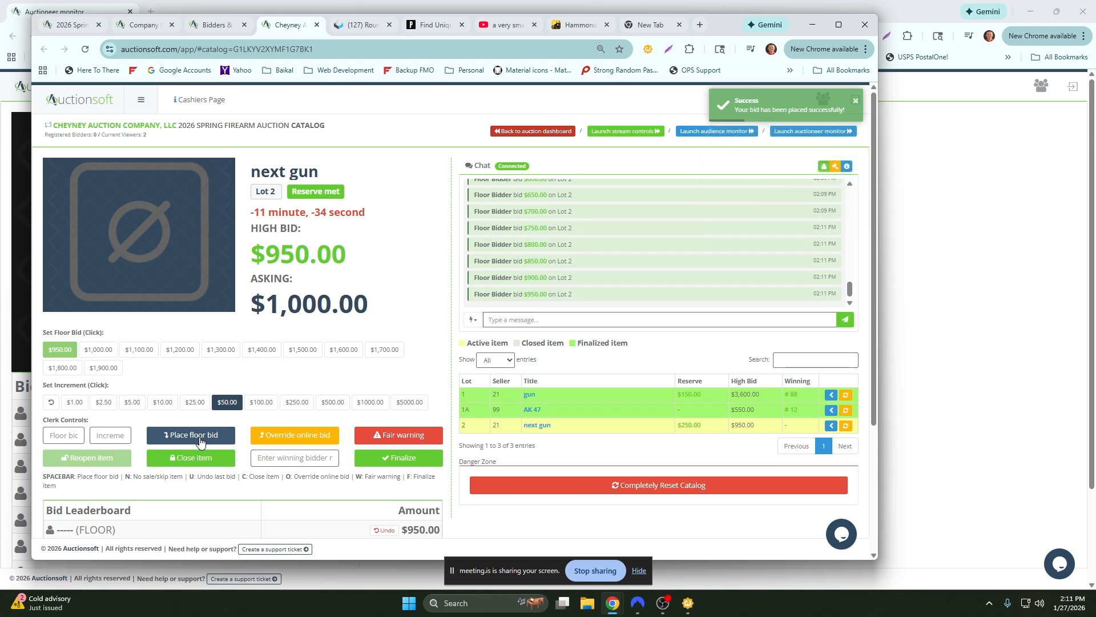
Set Lot 2's bidding increment to $100.00 and undo the latest floor bid
click(261, 402)
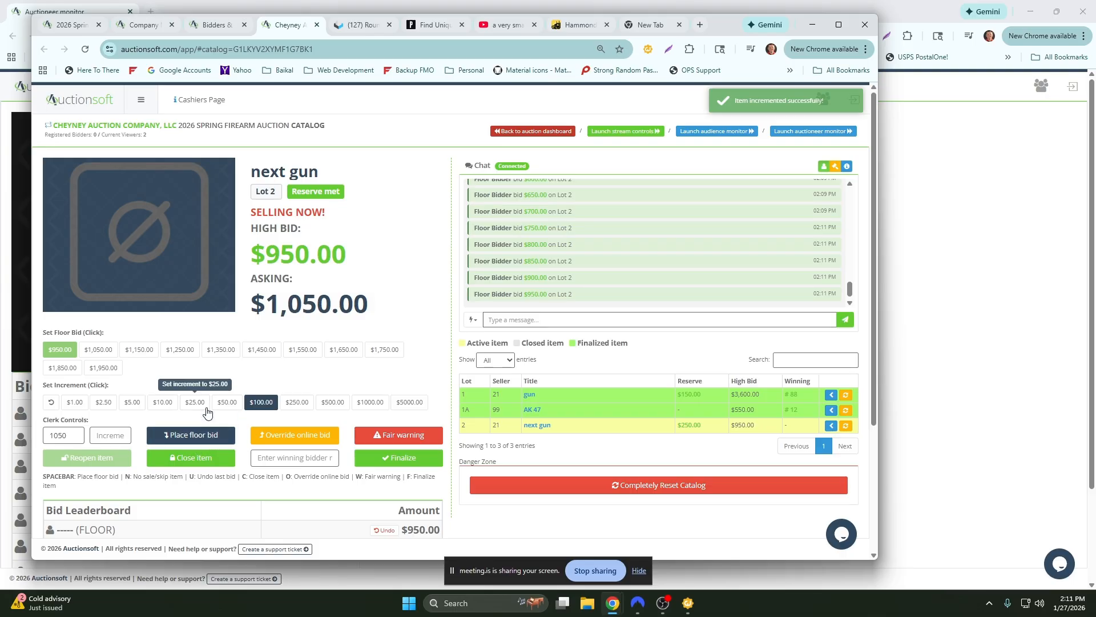
scroll(291, 232, down, 1)
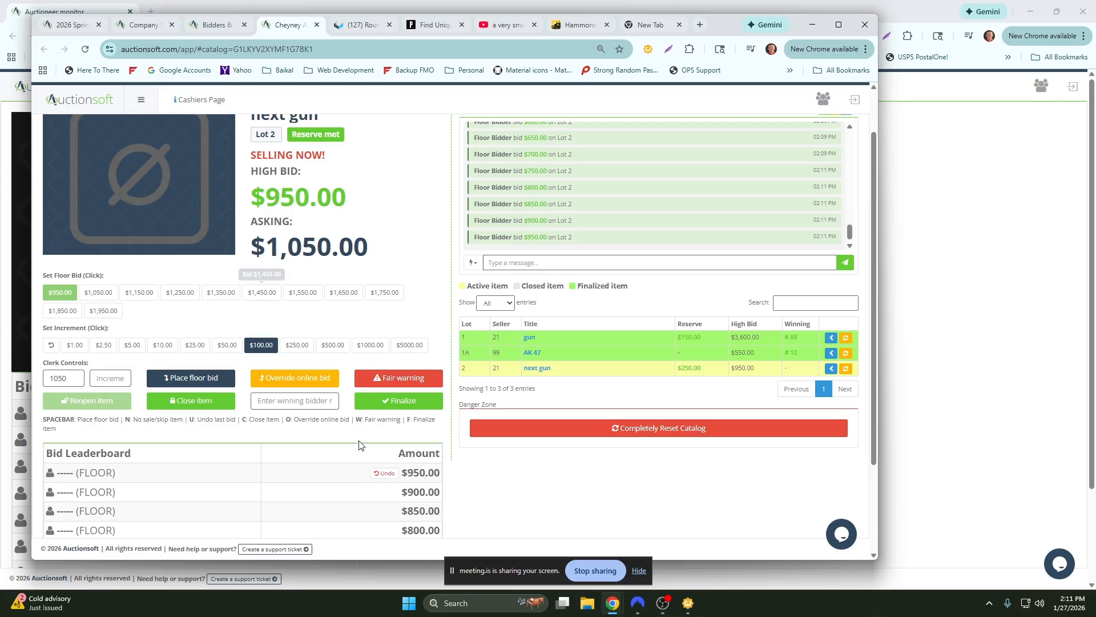
click(385, 474)
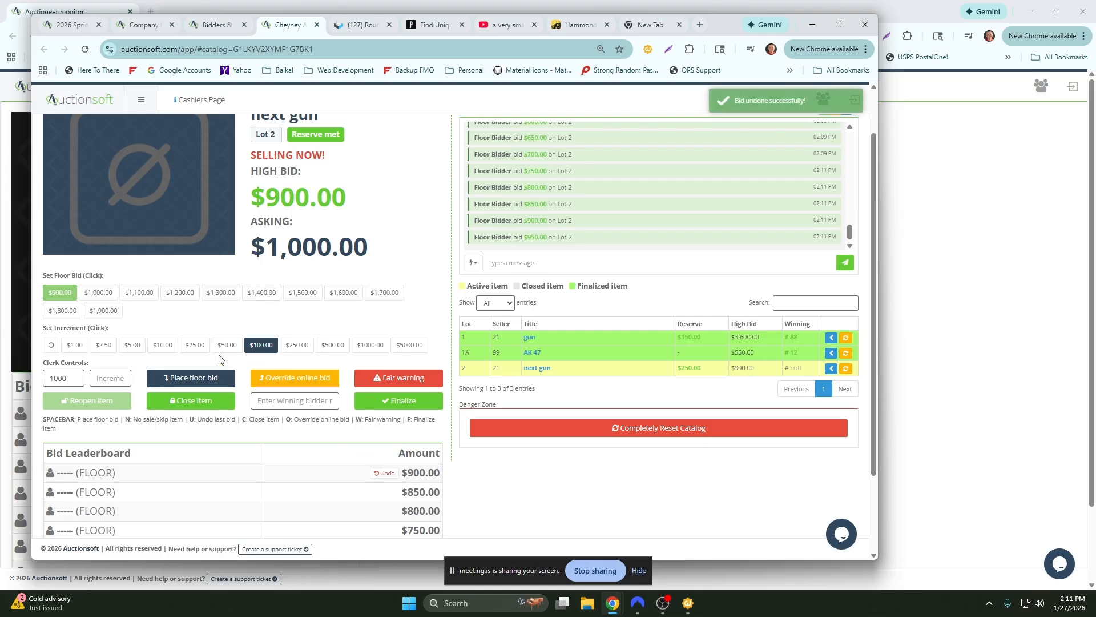
Raise the floor bid on Lot 2 to $2,100.00 in $100.00 increments
click(198, 380)
click(199, 380)
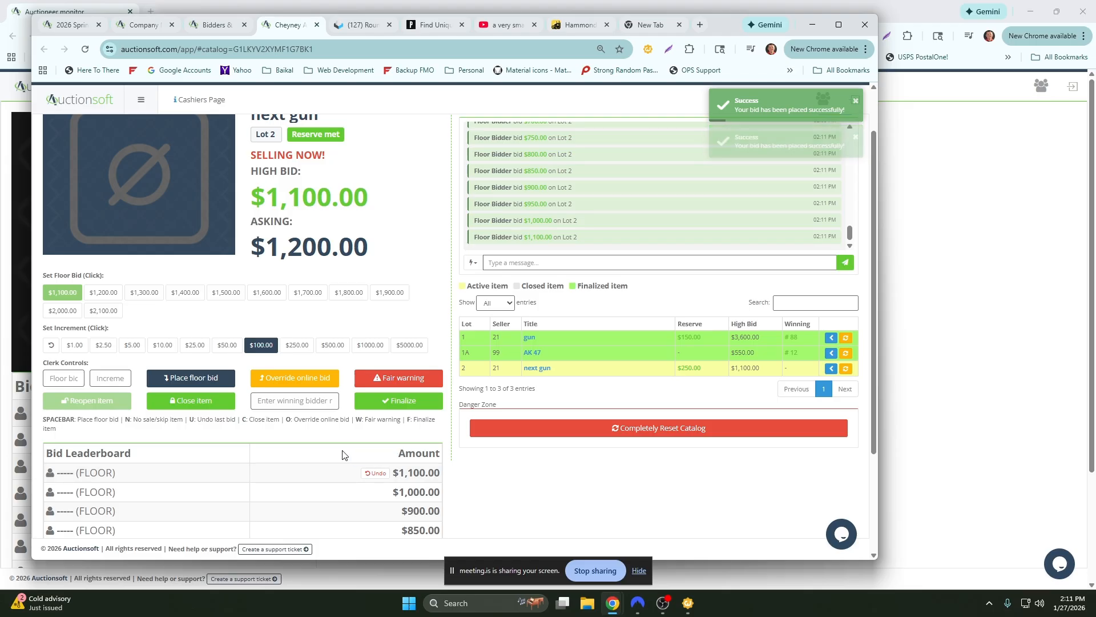
click(192, 384)
click(192, 378)
click(191, 378)
click(192, 378)
click(191, 382)
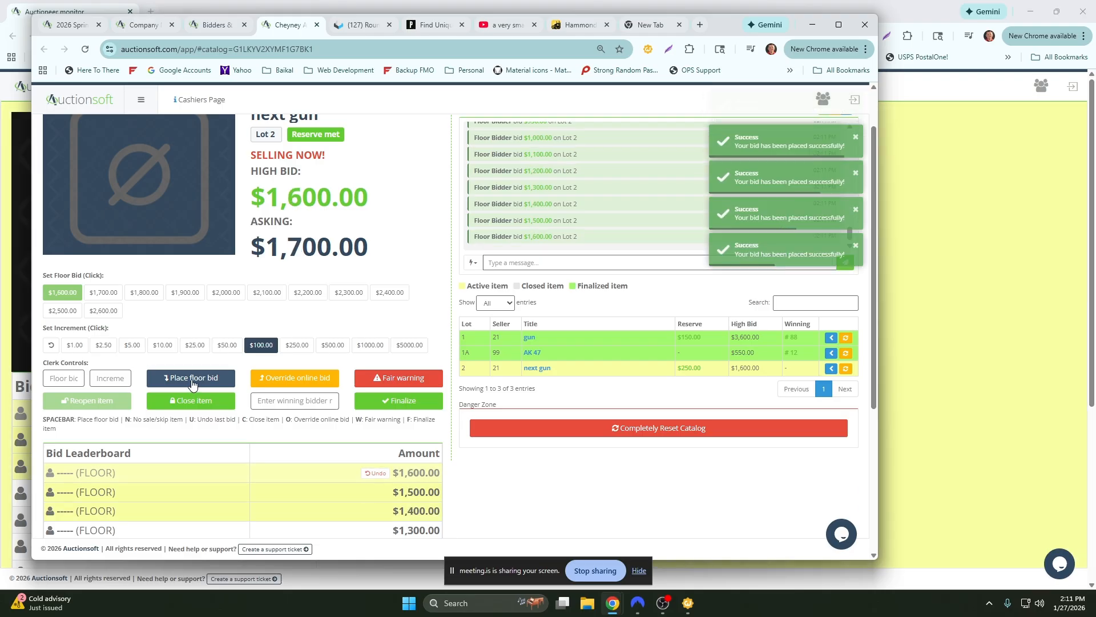
click(192, 381)
click(191, 381)
click(192, 381)
click(192, 381)
click(192, 381)
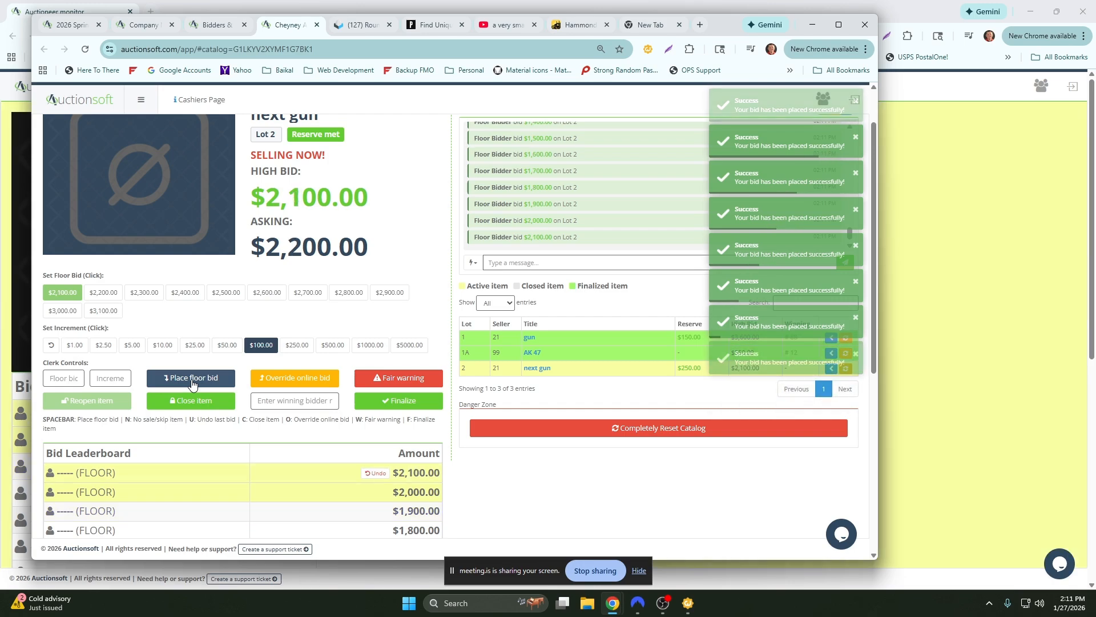
Place a custom floor bid of 5000 on Lot 2 and raise it by one increment to $5,100.00
click(73, 380)
text(5000)
click(182, 383)
click(203, 384)
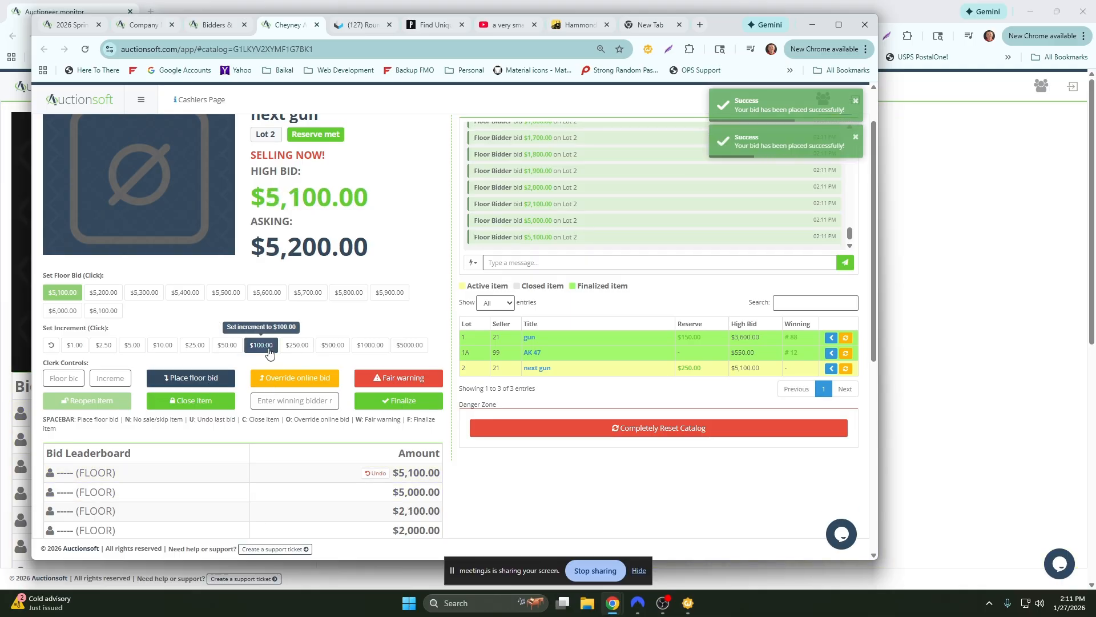
Try the $250.00 increment on Lot 2, switch back to $100.00, and raise the floor bid to $5,500.00
click(297, 347)
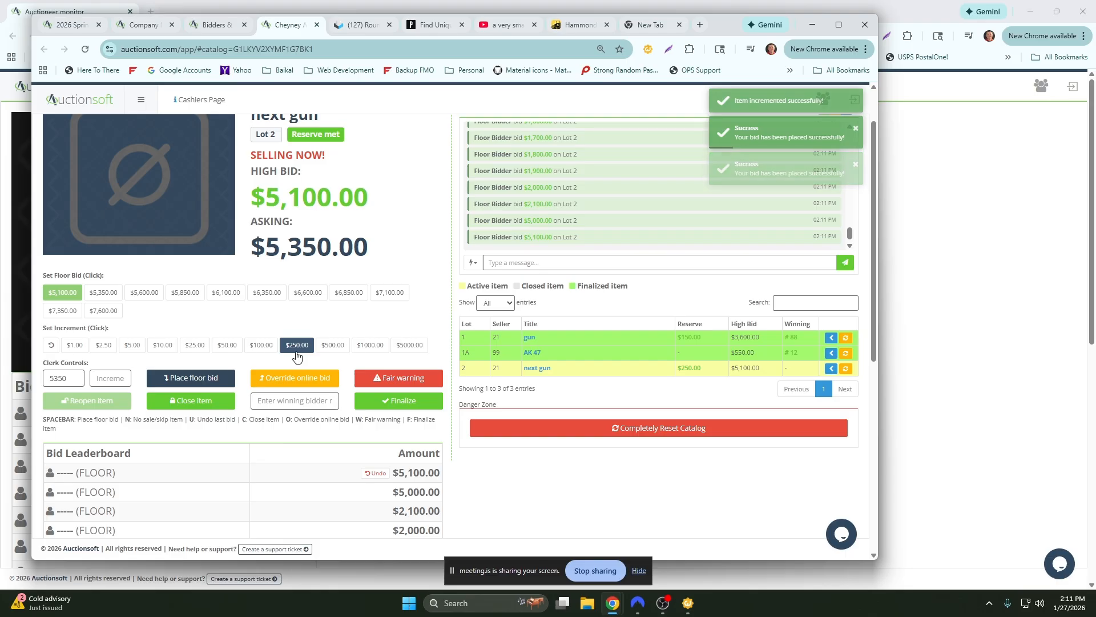
click(261, 345)
click(210, 379)
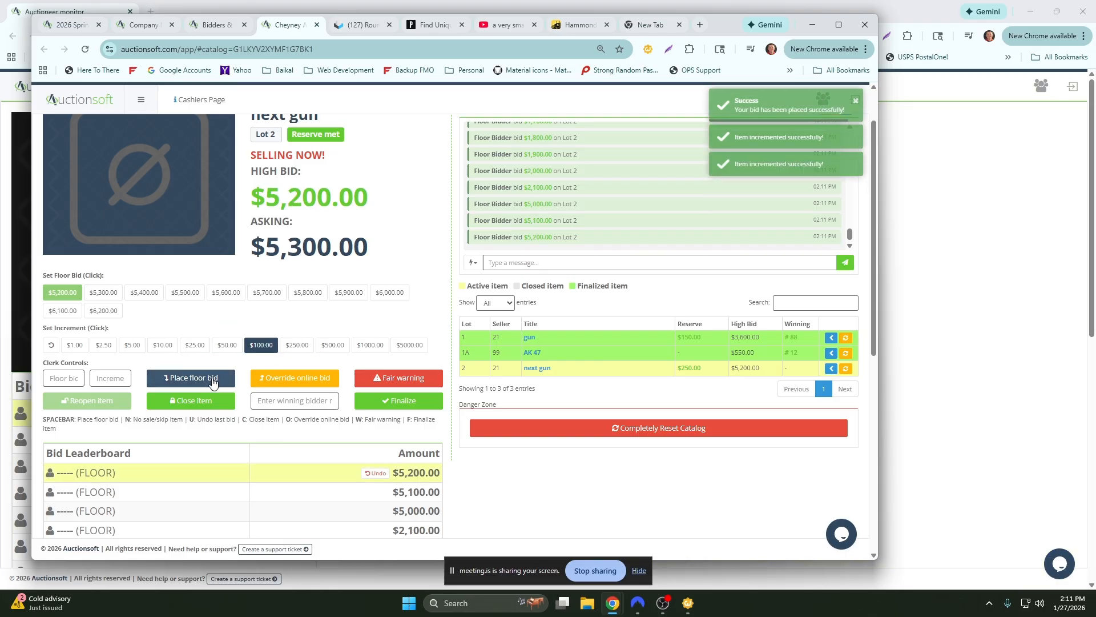
click(213, 382)
click(228, 380)
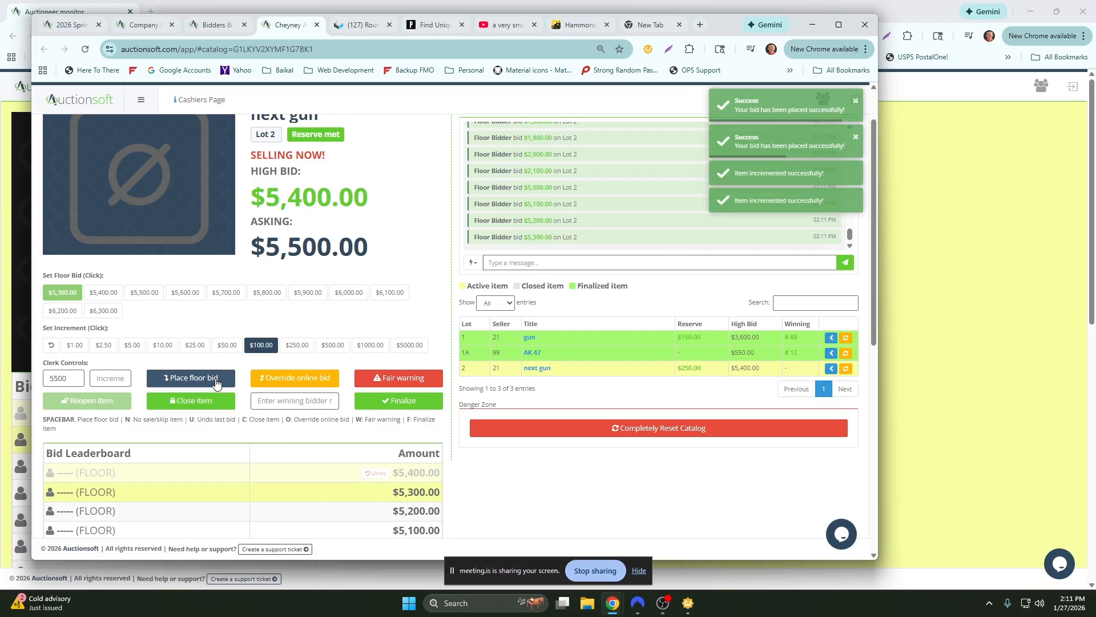
click(228, 380)
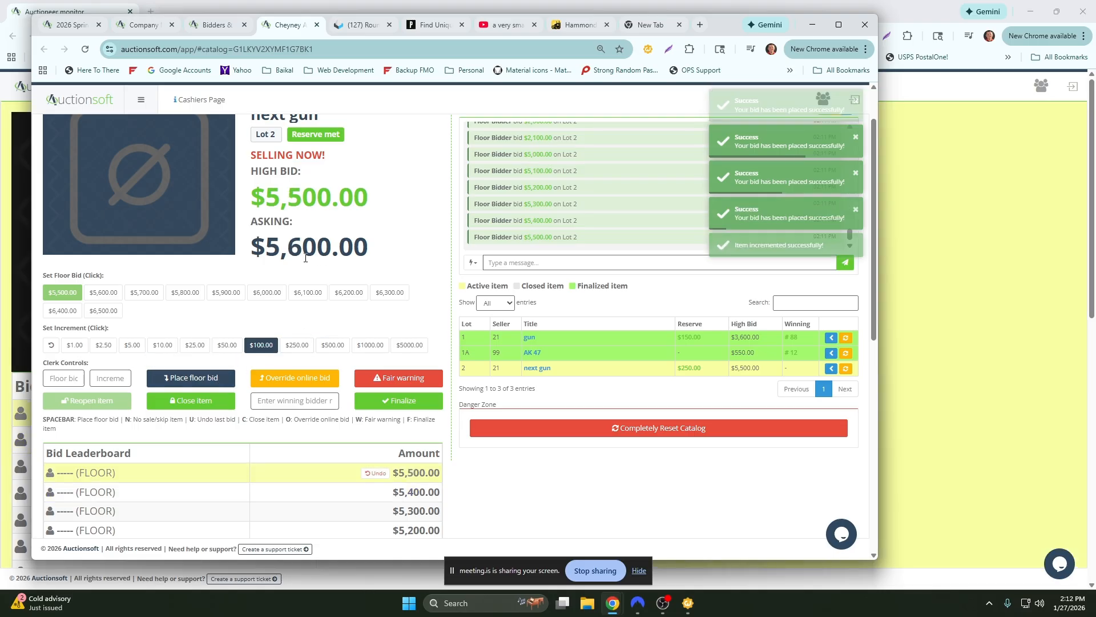
drag(267, 197, 372, 201)
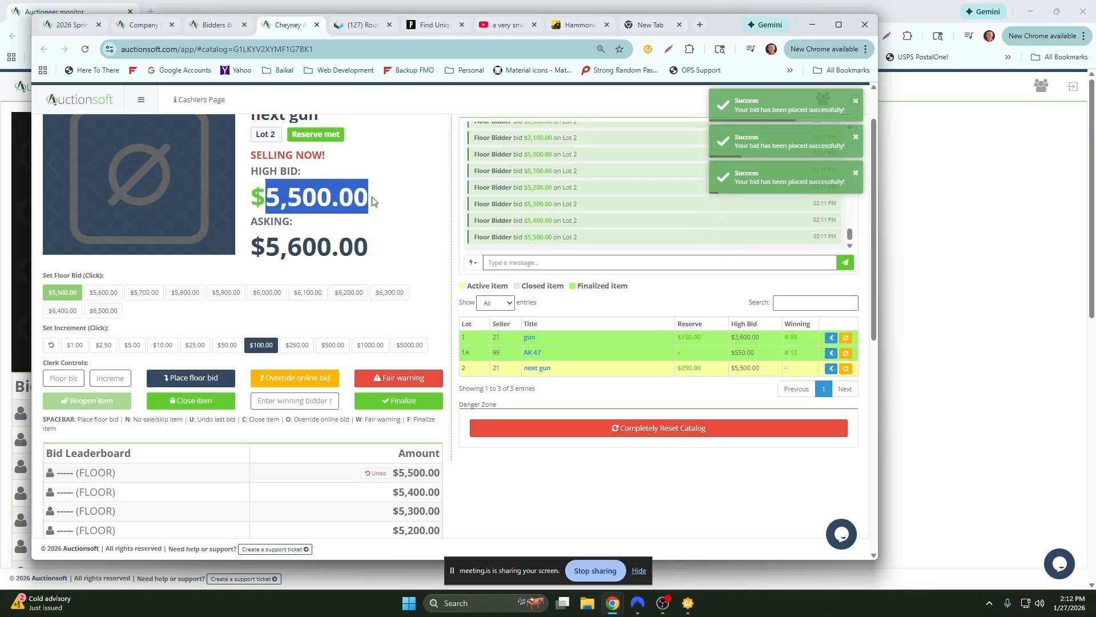
Set Lot 2's increment to $250.00, check its asking price on the public auction page, and return to the clerking page
click(294, 346)
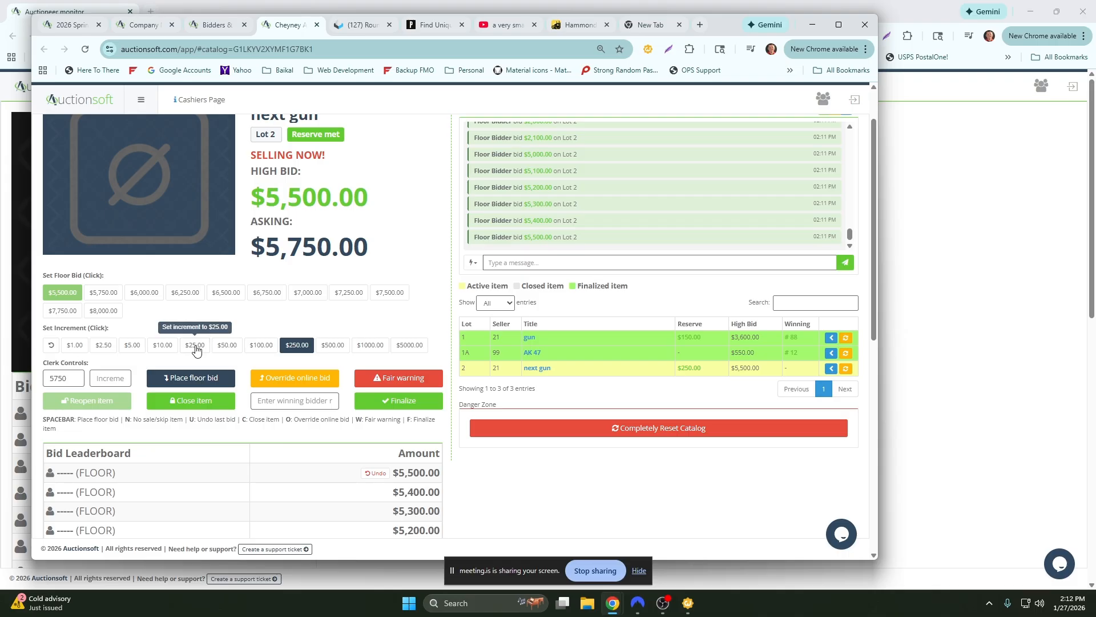
click(79, 26)
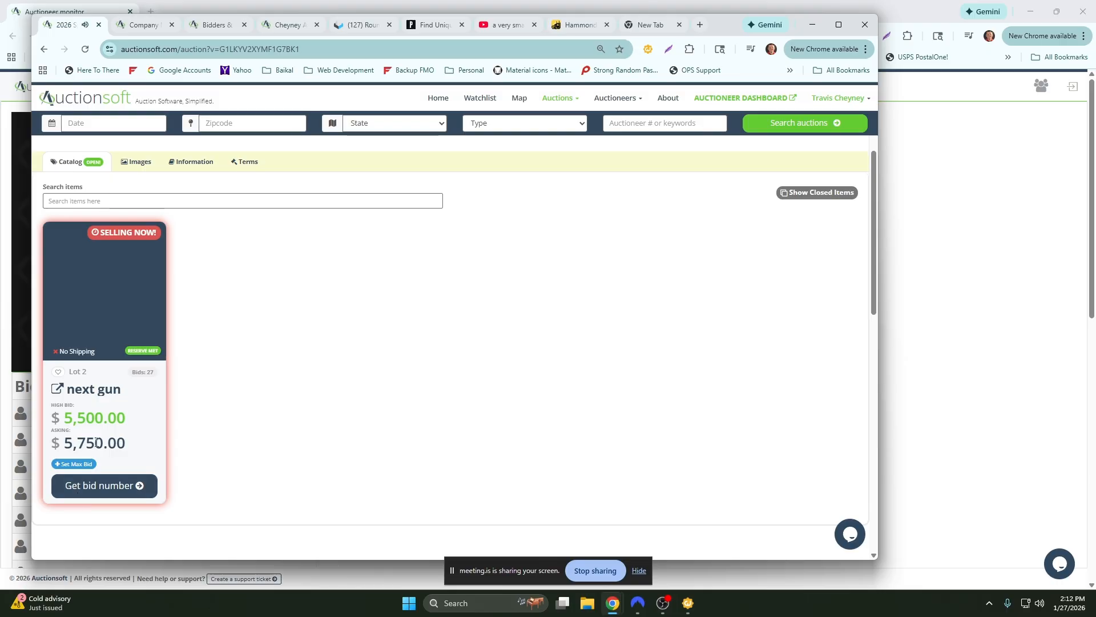
drag(106, 443, 85, 443)
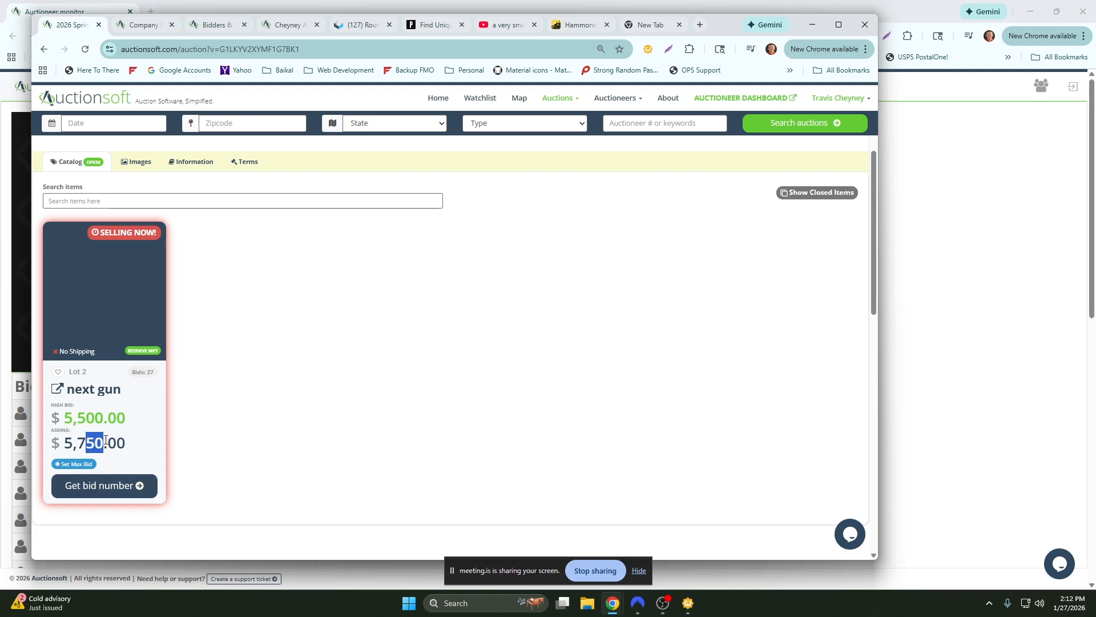
click(287, 25)
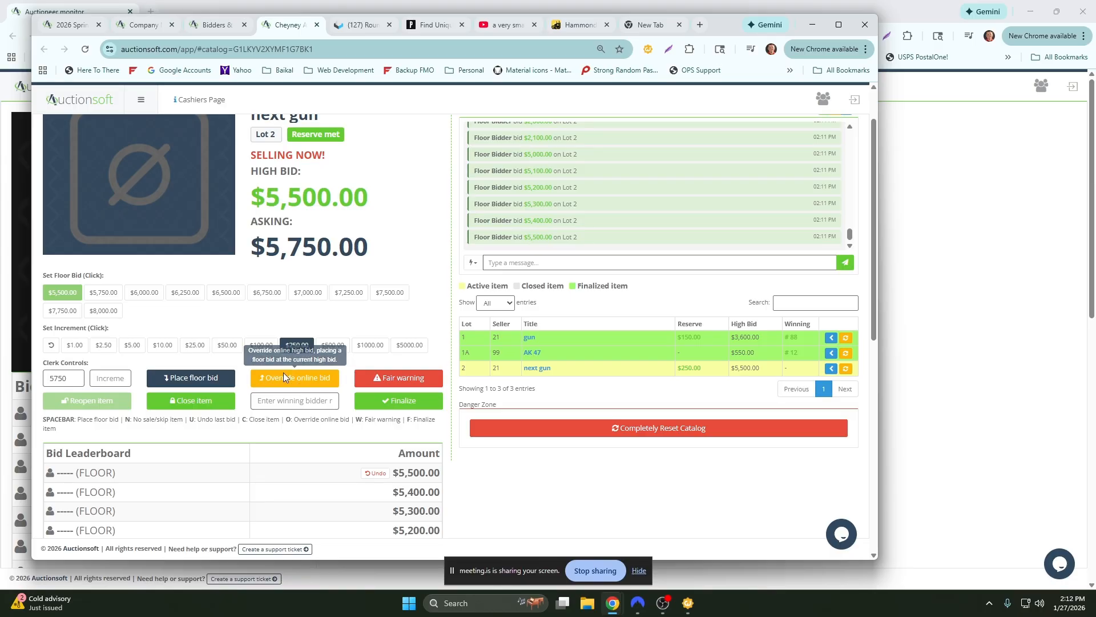
click(68, 25)
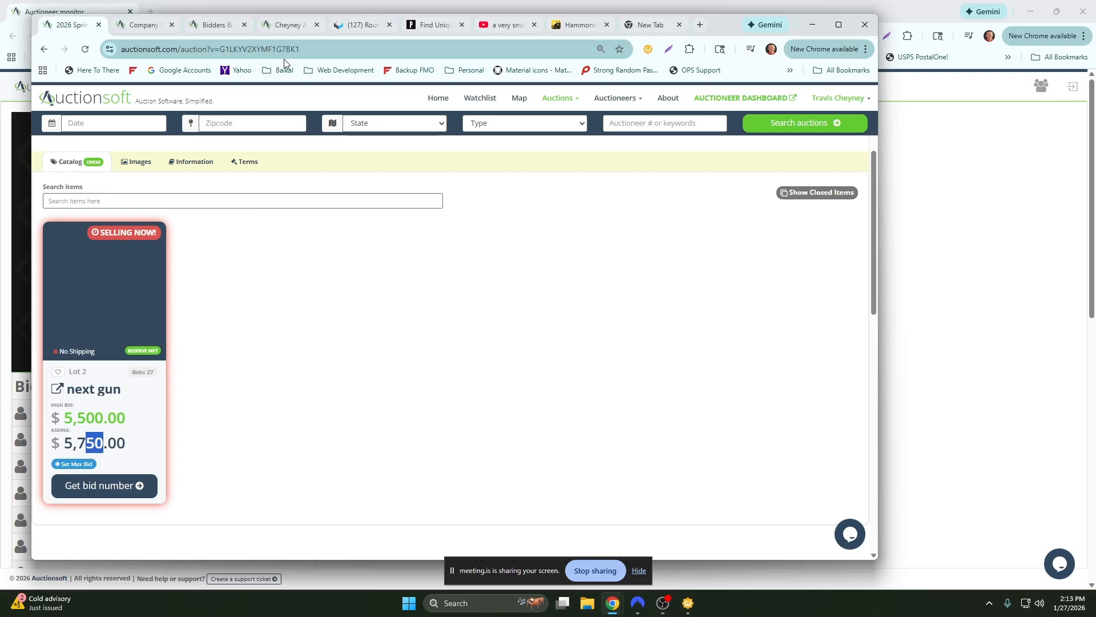
click(292, 24)
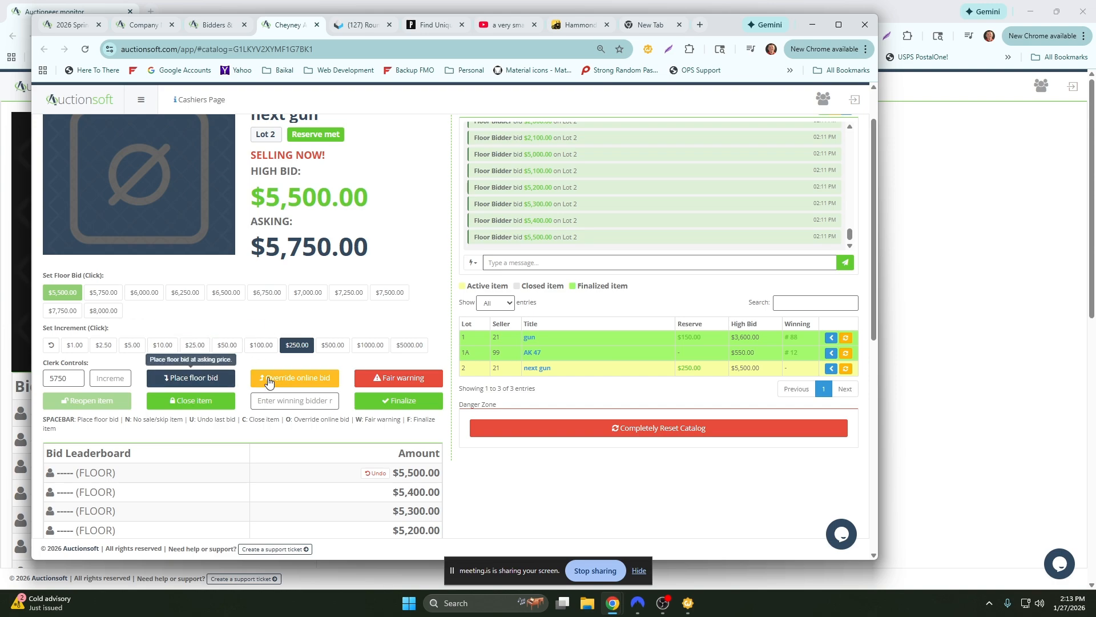
Return to the auction dashboard, close the extra browser tabs, and open the 2026 Spring Firearm Auction's settings
scroll(443, 371, up, 1)
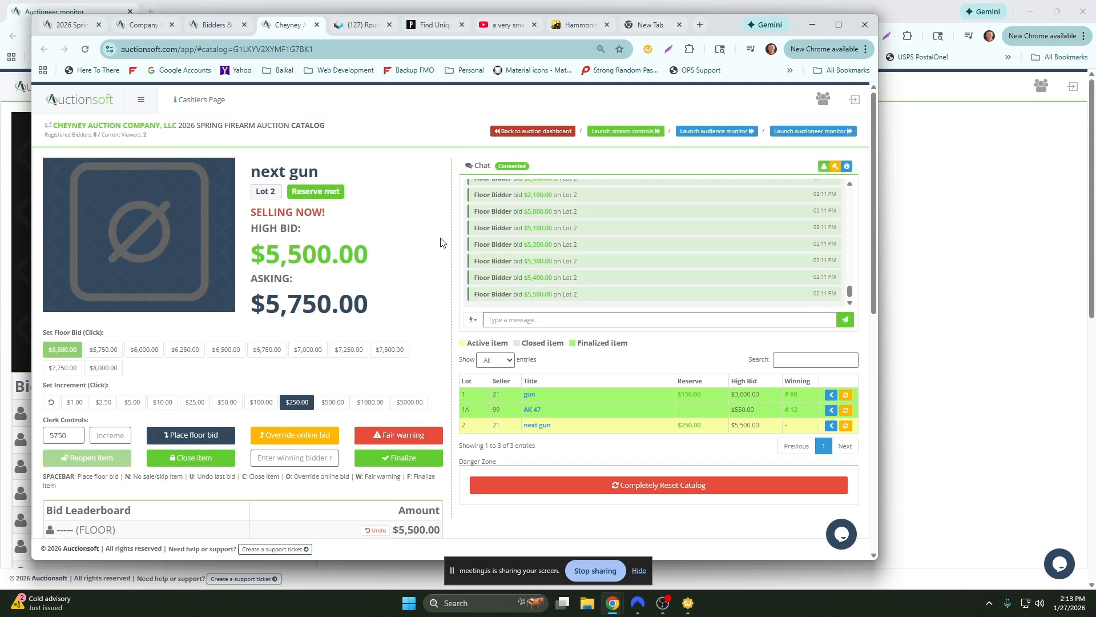
click(536, 132)
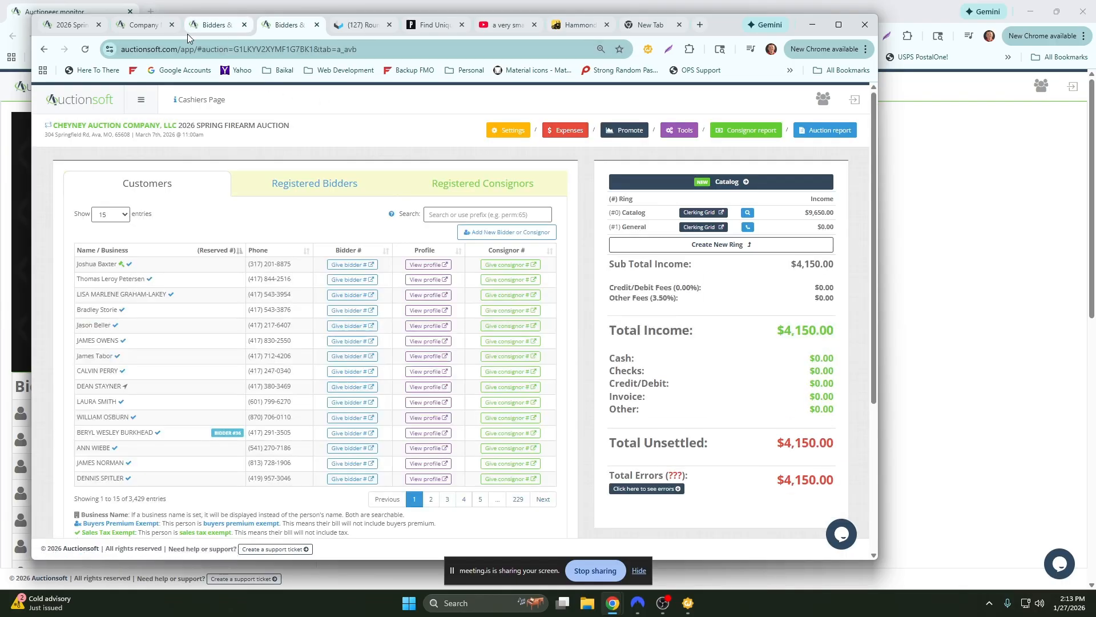
click(171, 26)
click(171, 25)
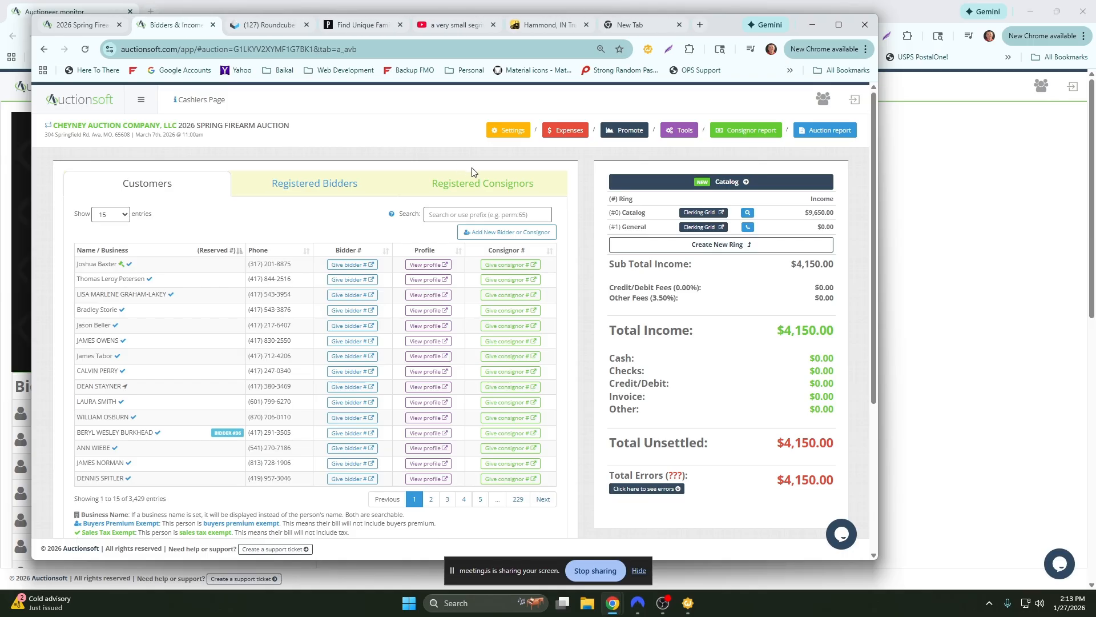
scroll(599, 216, down, 3)
scroll(558, 188, up, 3)
click(506, 130)
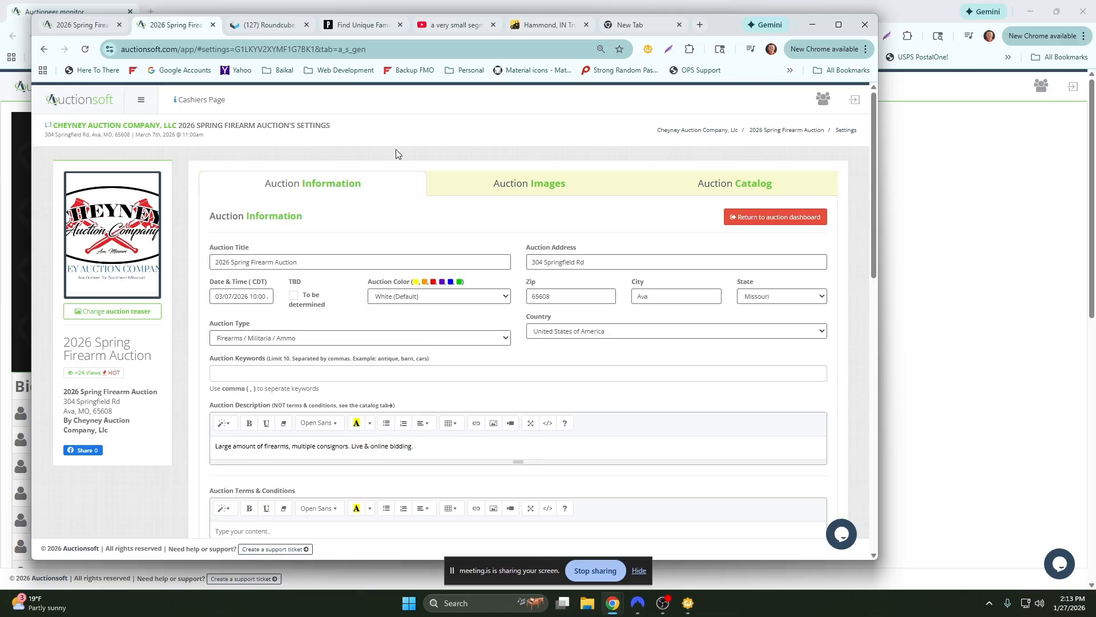
Review the auction's image upload options and its cataloged items in the auction settings
click(543, 185)
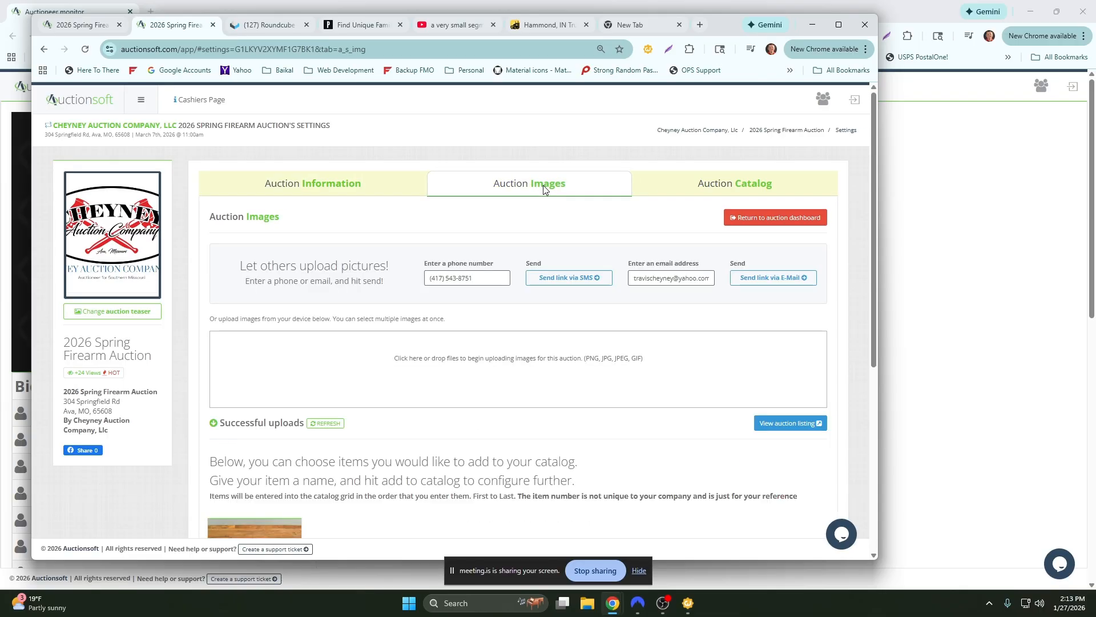
scroll(438, 311, down, 2)
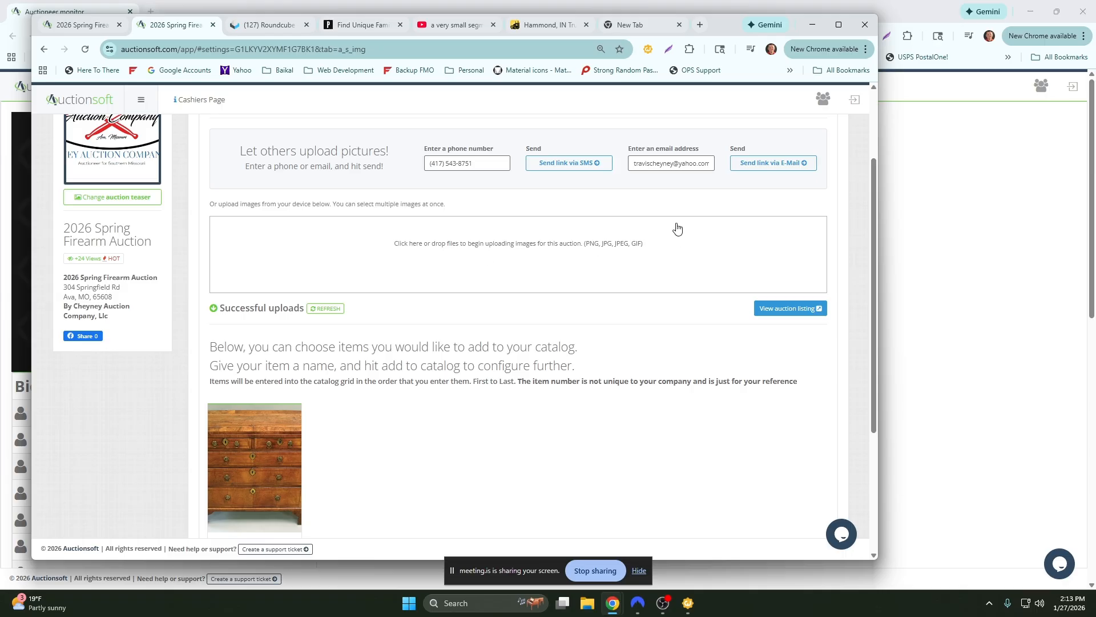
scroll(628, 231, up, 2)
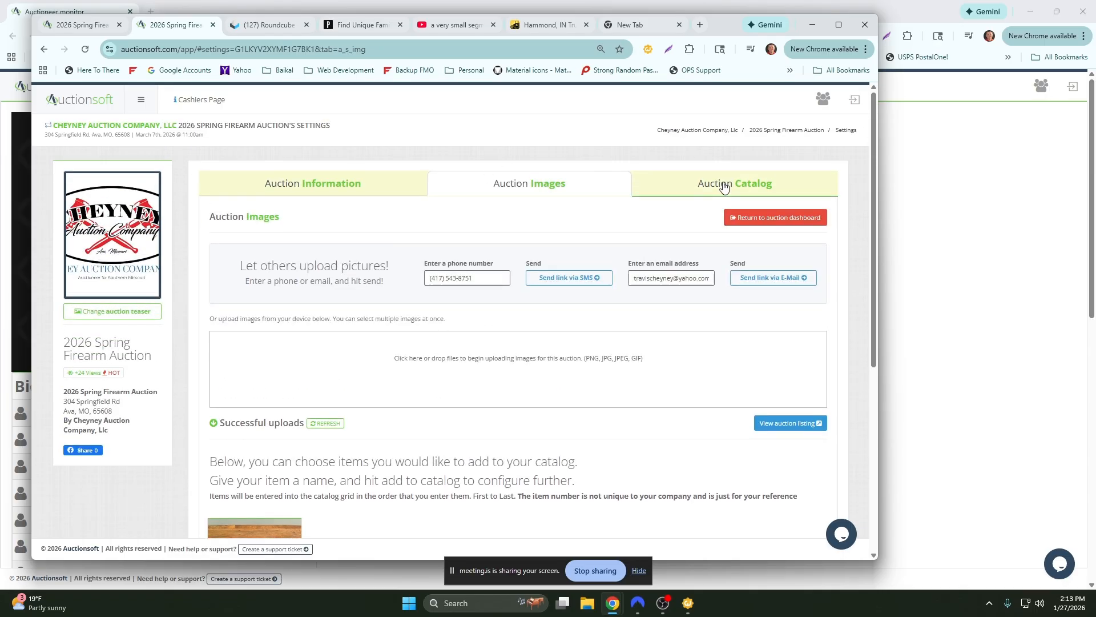
click(722, 187)
scroll(606, 201, down, 5)
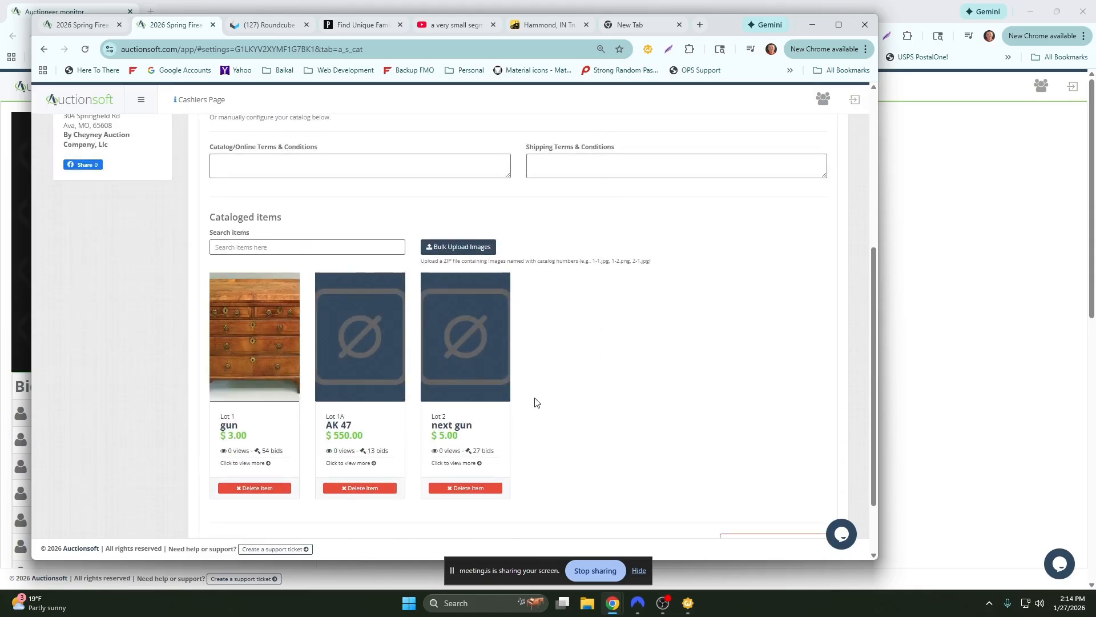
Delete all of the auction's catalog items and return to the auction dashboard
scroll(564, 397, down, 2)
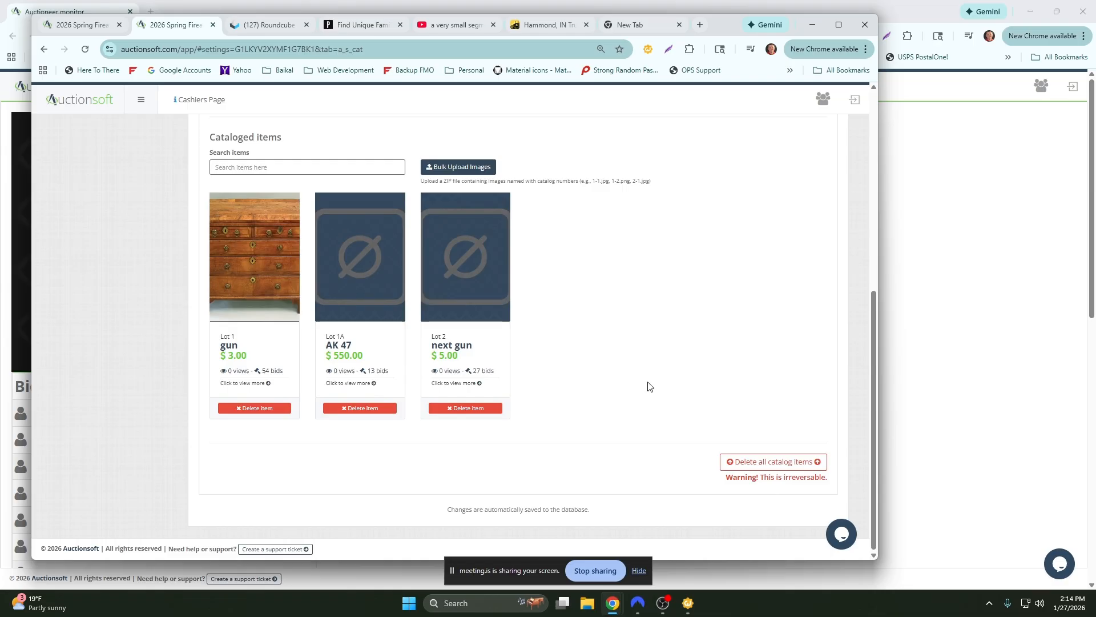
click(770, 463)
scroll(406, 379, up, 6)
scroll(594, 353, up, 1)
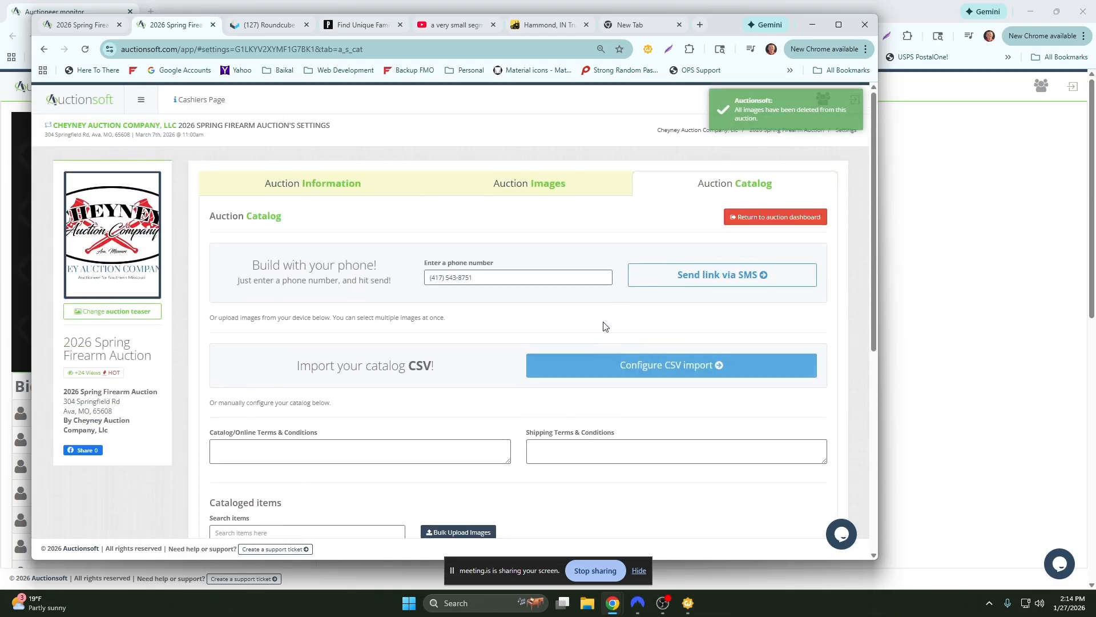
click(764, 222)
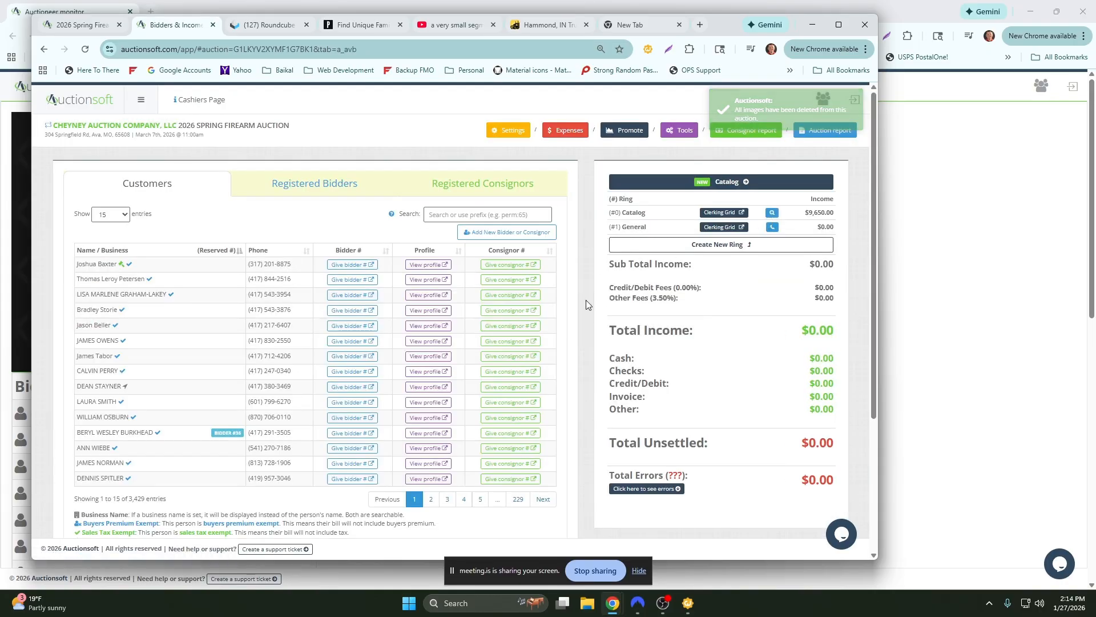
Open the Pre-clerk Catalog tool for the auction and review its new item form and pre-clerked items table
scroll(587, 300, down, 3)
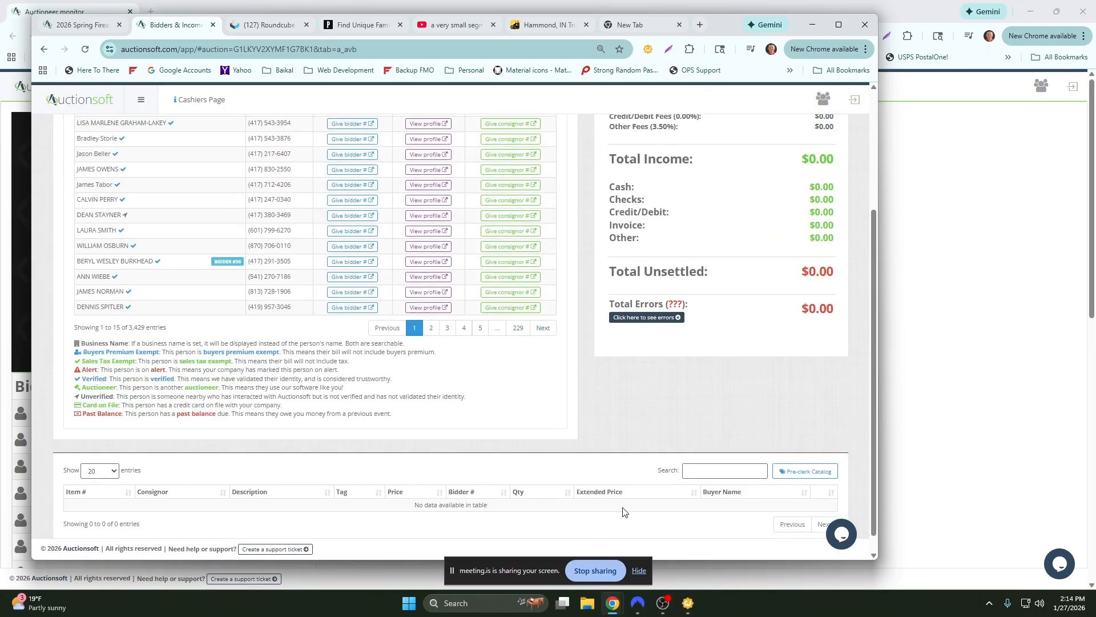
scroll(581, 424, up, 3)
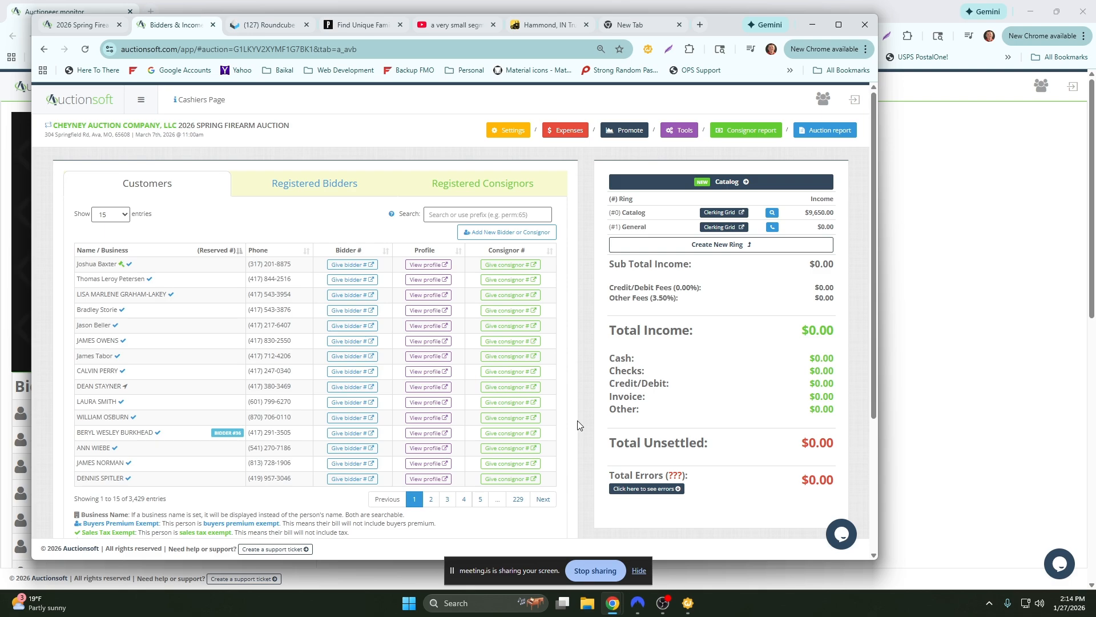
scroll(578, 425, down, 3)
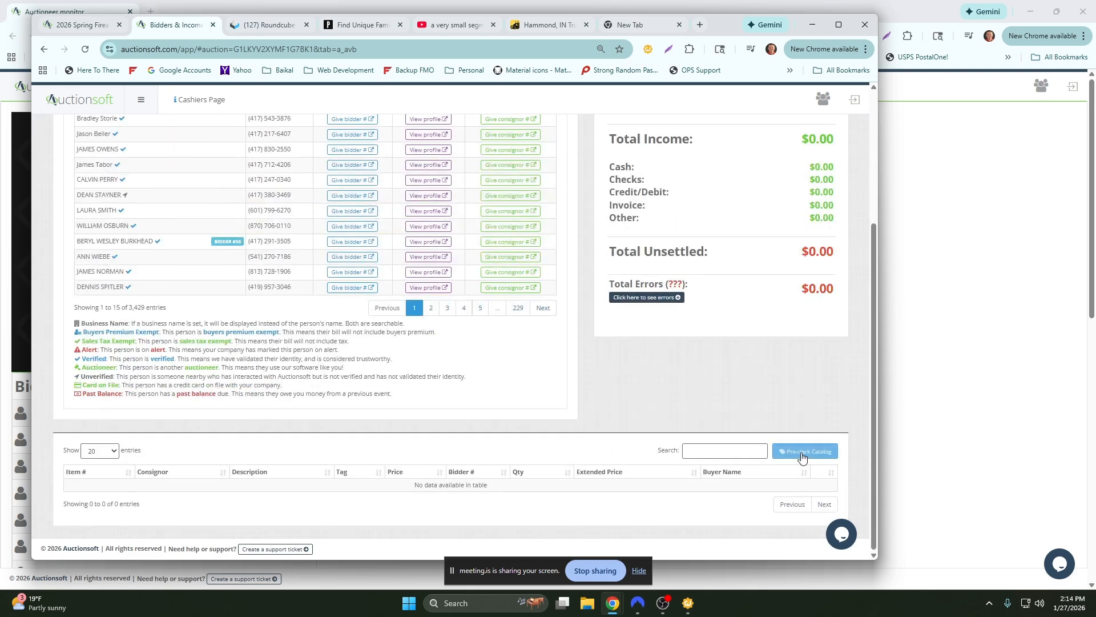
click(802, 457)
scroll(366, 332, down, 1)
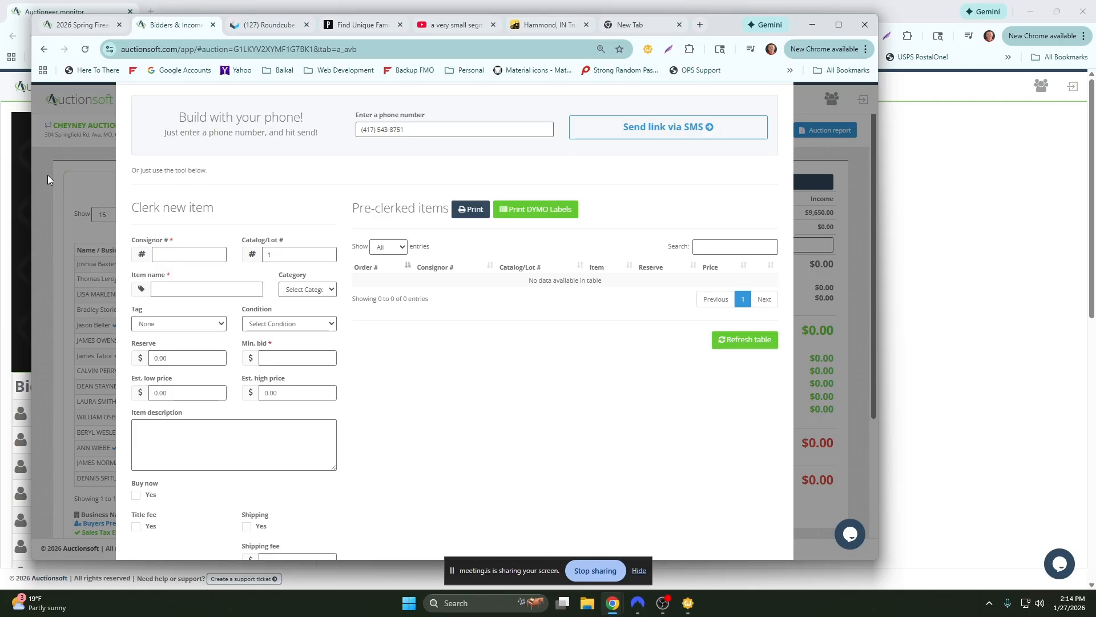
Reload the public 2026 Spring Firearm Auction page and check whether catalog items are still listed
click(80, 25)
click(85, 50)
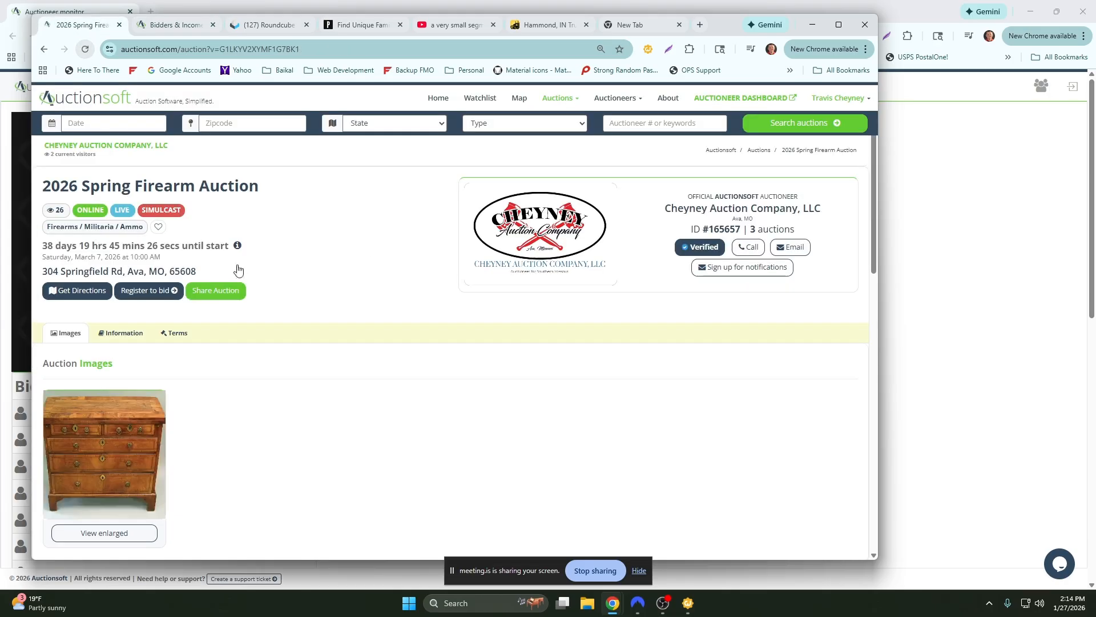
scroll(297, 400, down, 3)
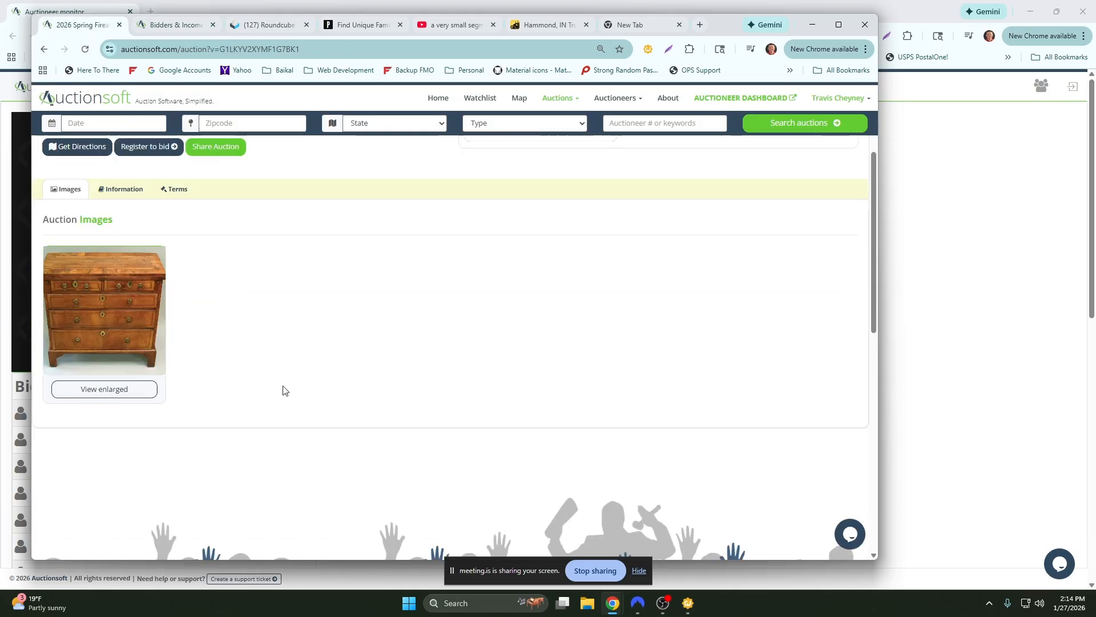
scroll(241, 302, up, 1)
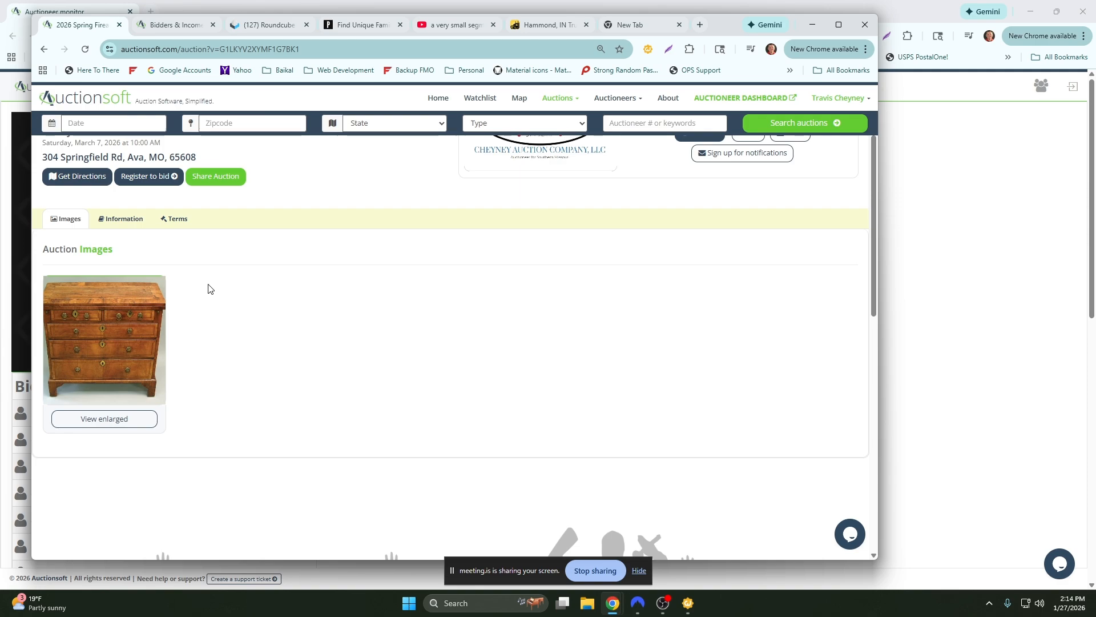
Return to the auction dashboard and close the pre-clerk catalog form
click(174, 30)
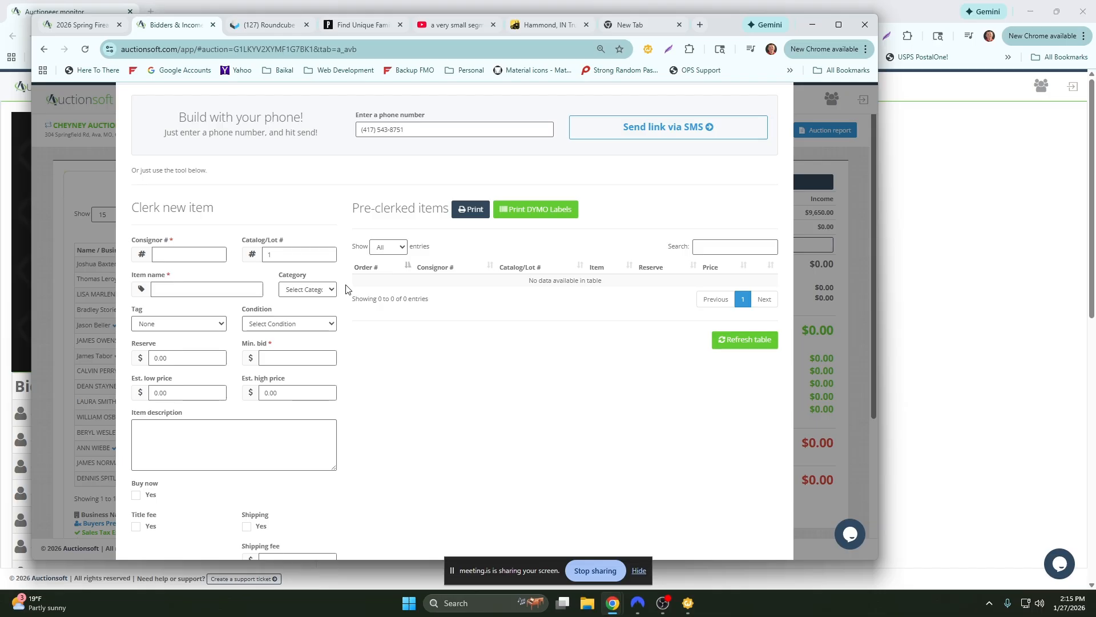
scroll(346, 288, up, 1)
scroll(346, 288, down, 1)
scroll(346, 289, up, 1)
click(762, 104)
scroll(575, 212, up, 3)
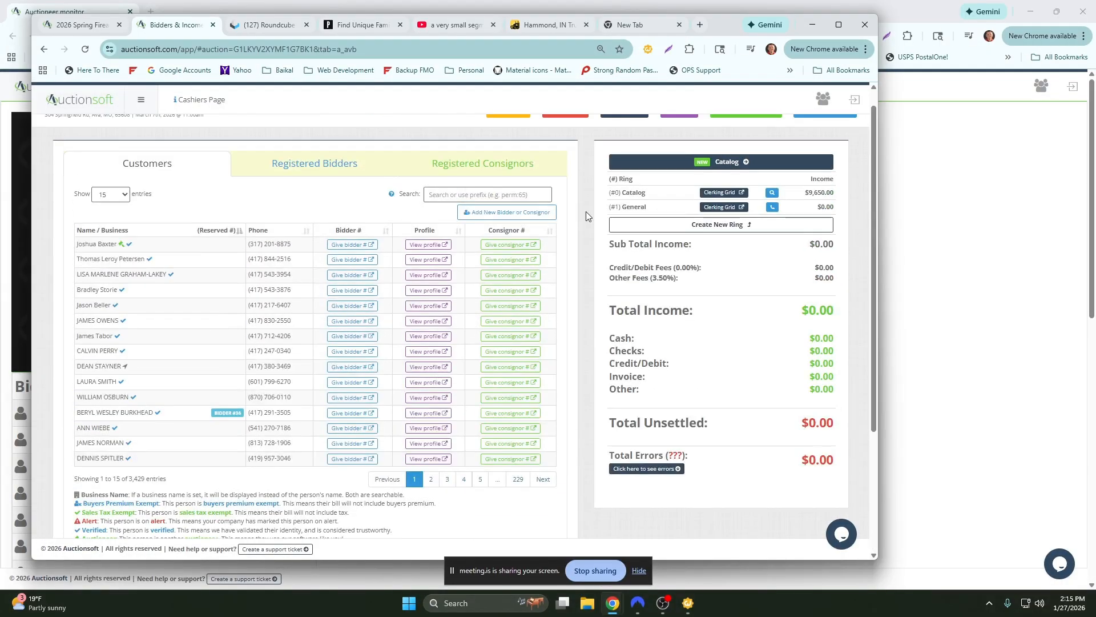
scroll(586, 211, down, 3)
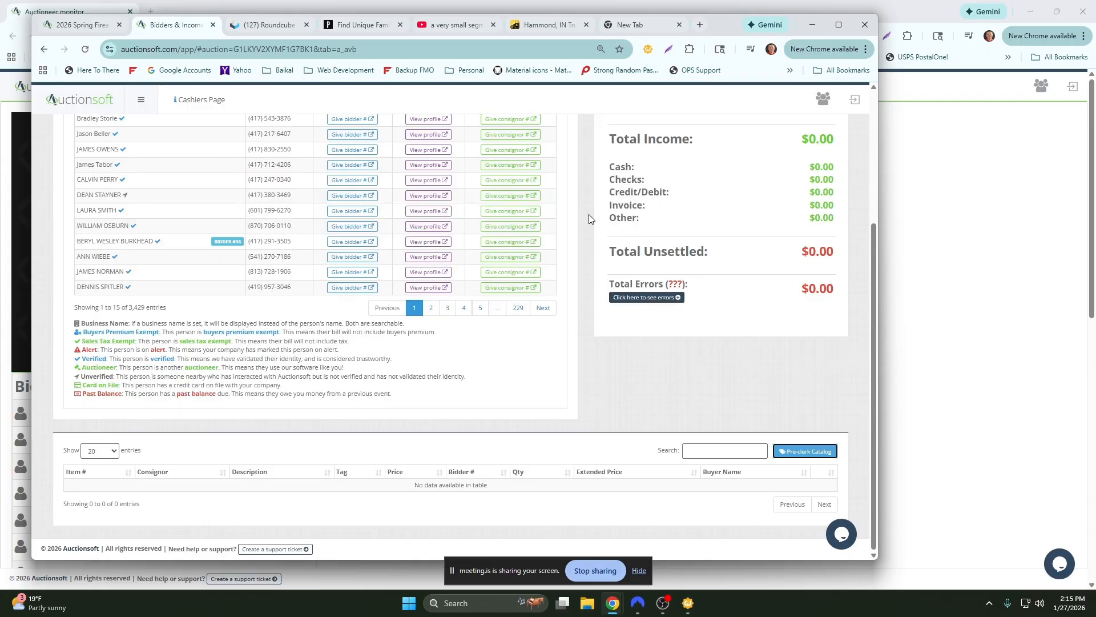
scroll(589, 215, up, 3)
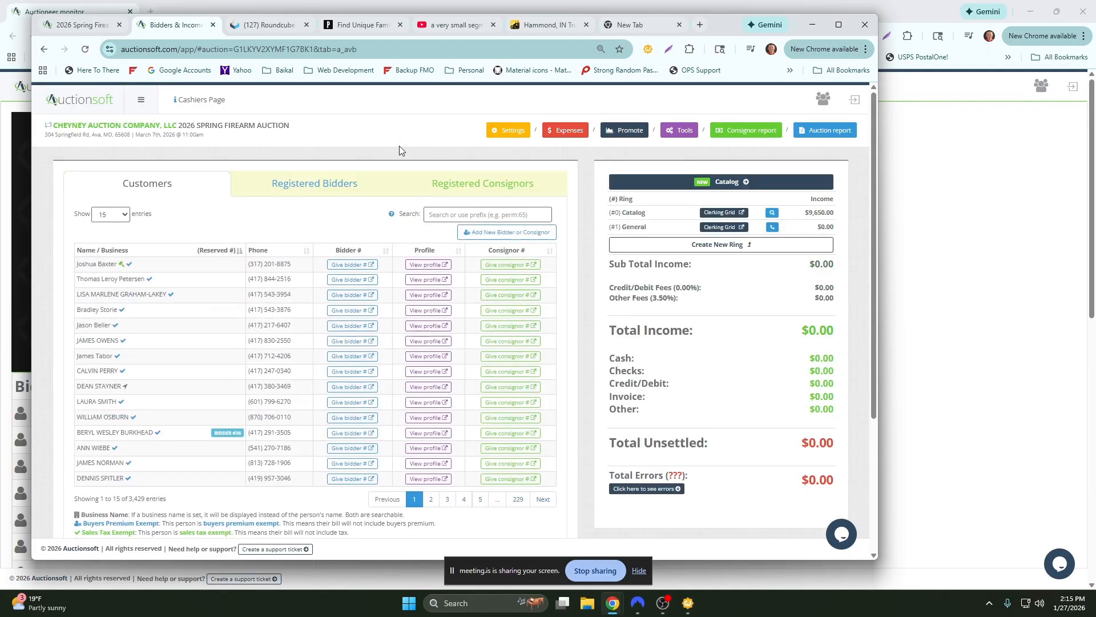
scroll(560, 229, down, 3)
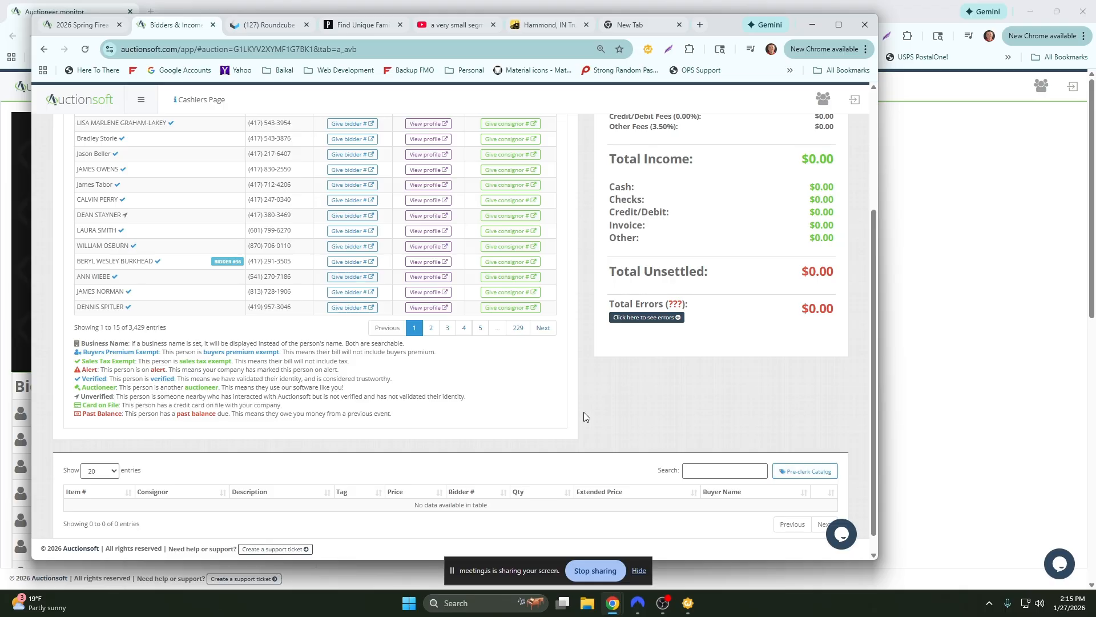
scroll(584, 412, up, 1)
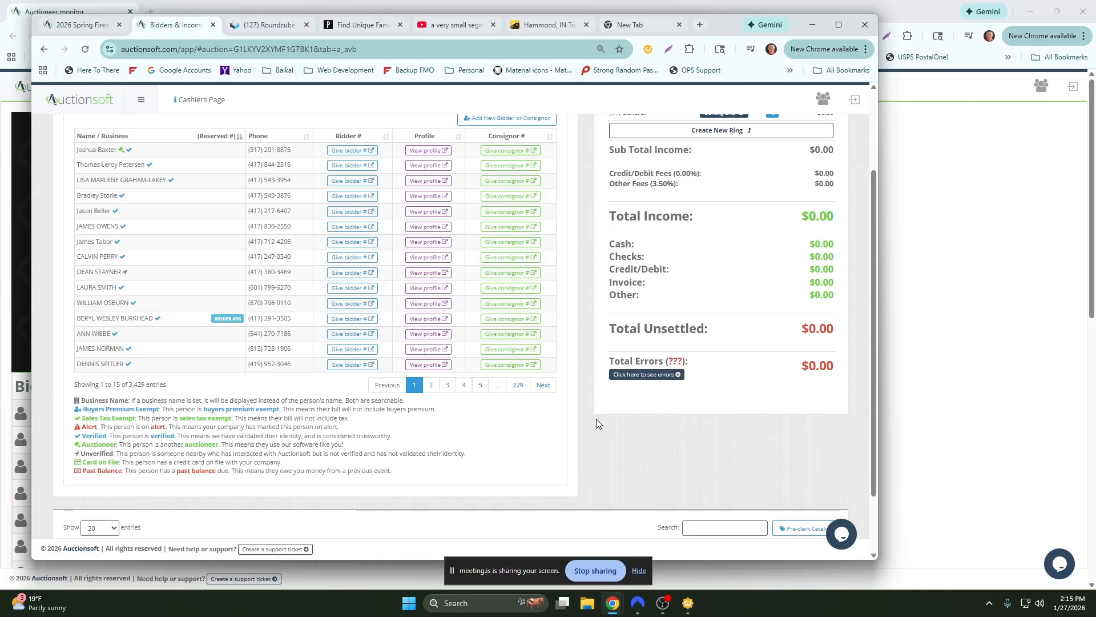
scroll(598, 419, up, 2)
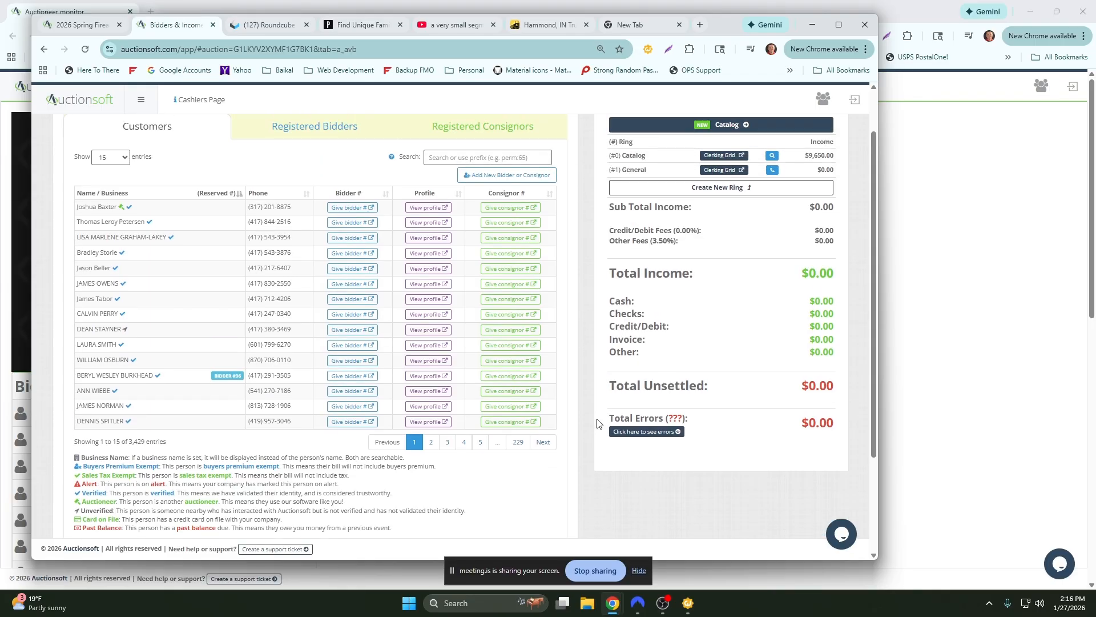
scroll(595, 418, down, 3)
scroll(595, 418, up, 1)
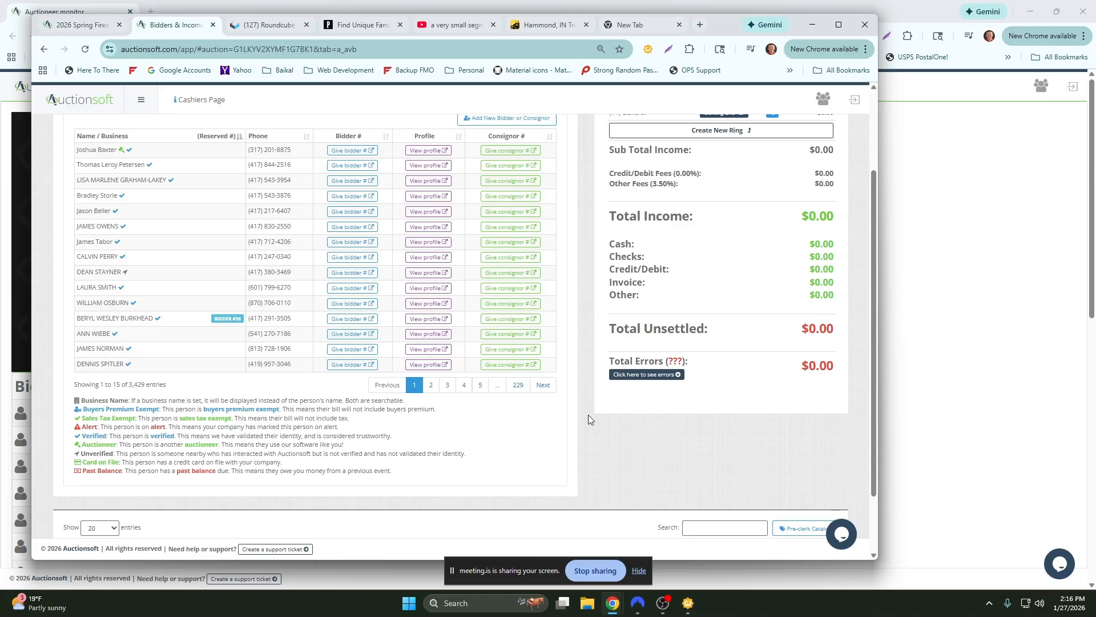
scroll(582, 414, up, 1)
scroll(582, 415, down, 1)
scroll(582, 415, up, 1)
scroll(582, 414, down, 4)
scroll(583, 414, up, 4)
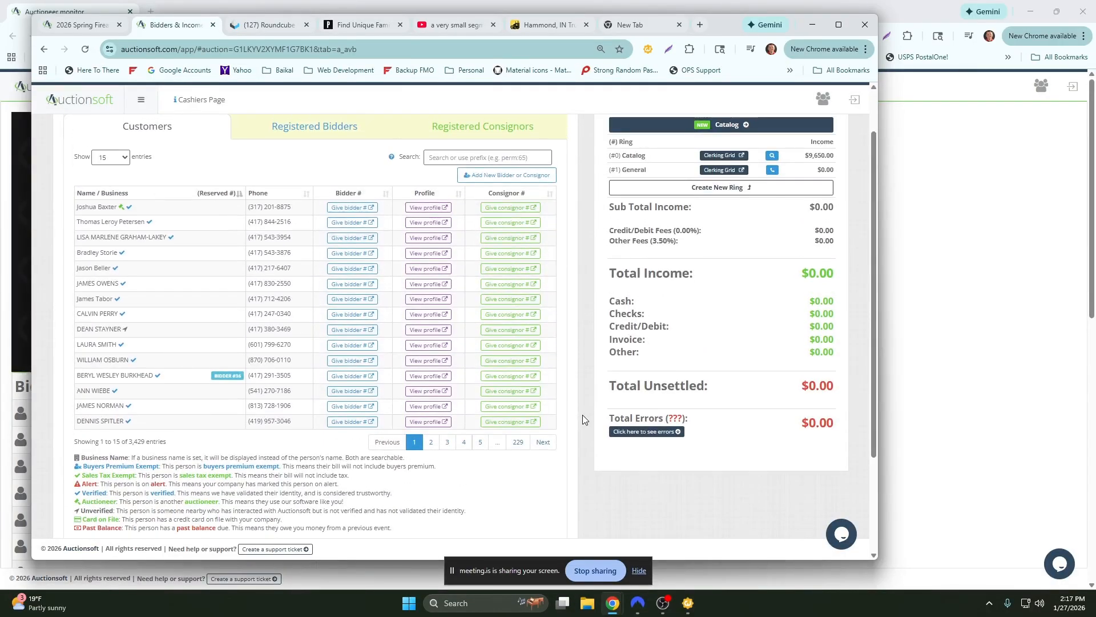
scroll(583, 420, up, 2)
click(141, 102)
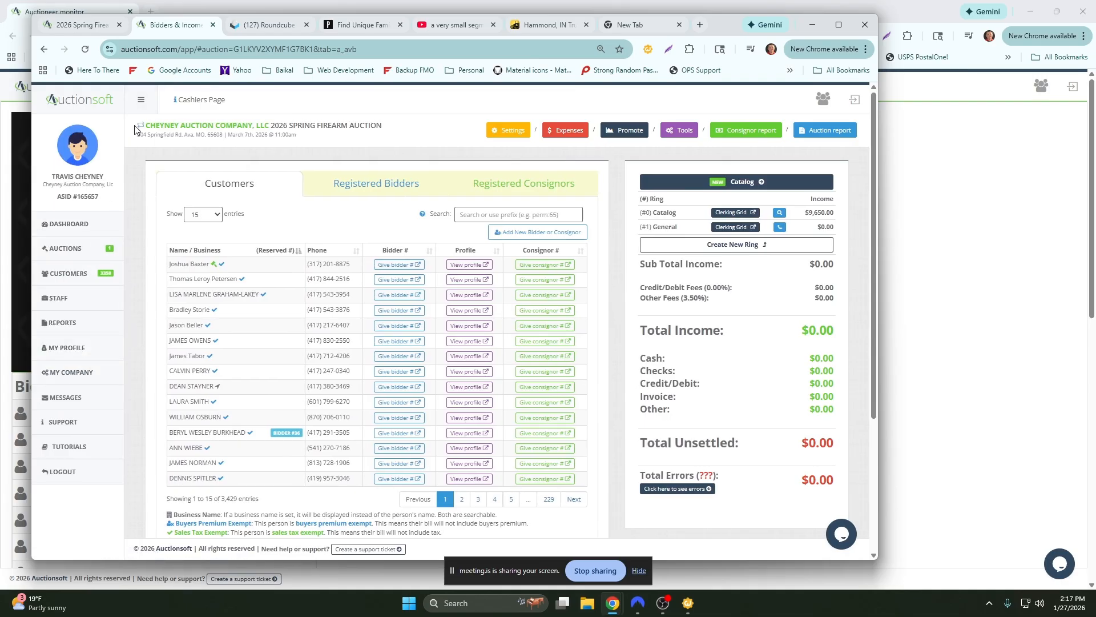
click(141, 101)
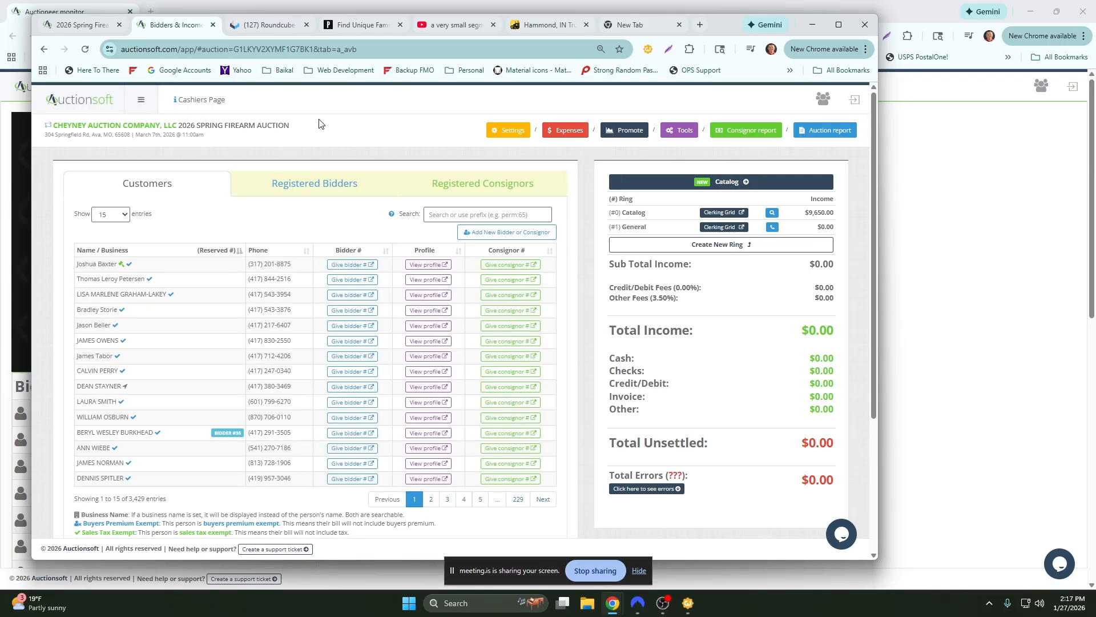
scroll(582, 244, down, 3)
scroll(582, 245, up, 1)
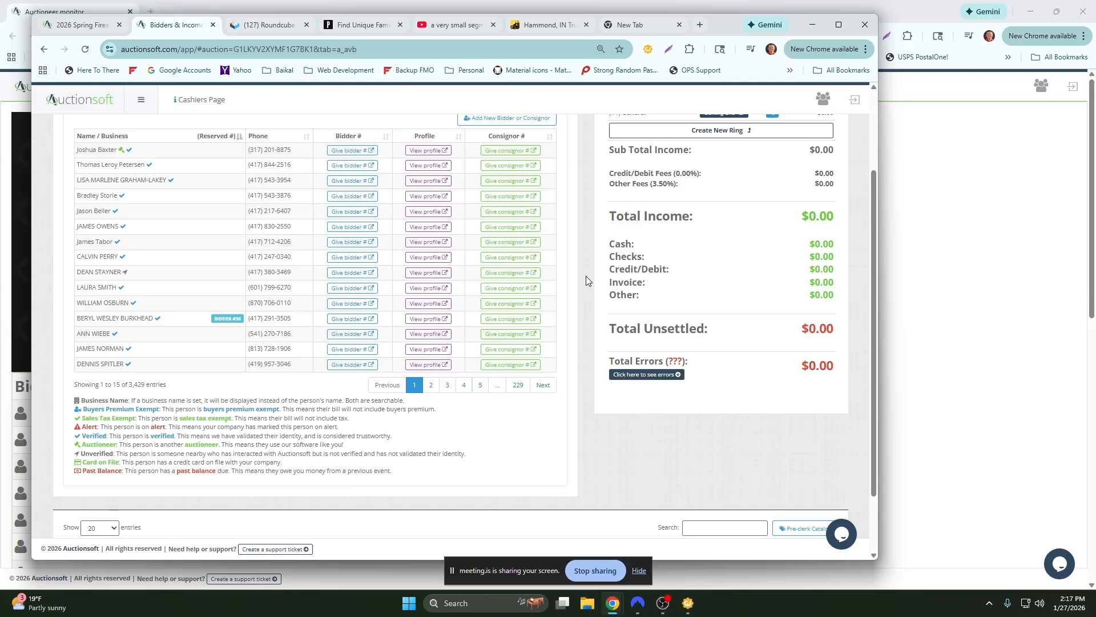
scroll(586, 276, down, 1)
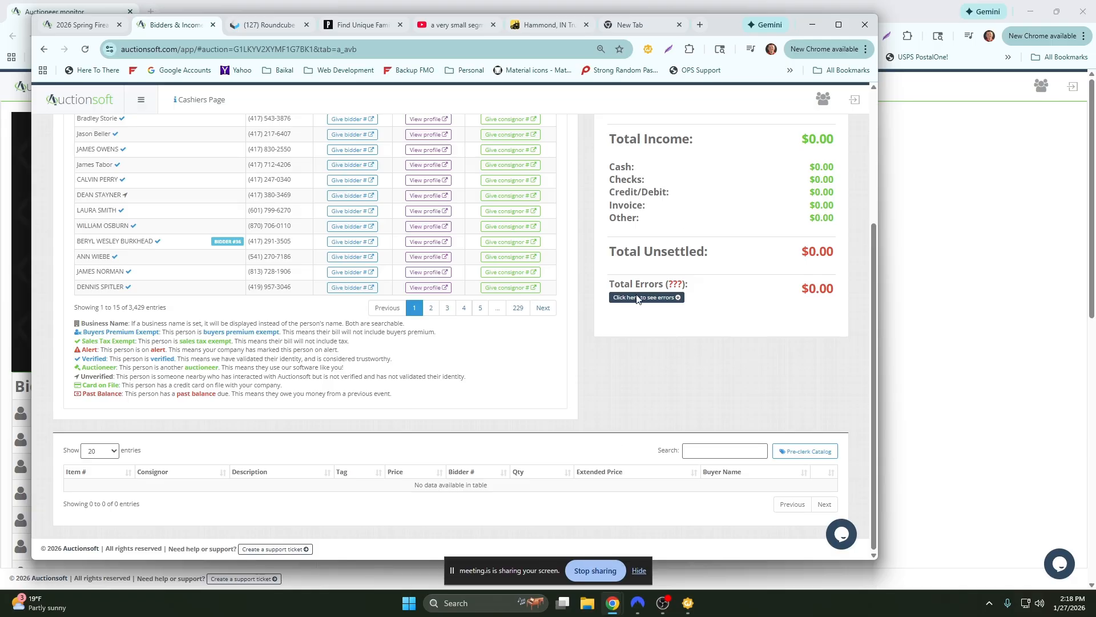
Maximize the browser window, then compare the auction's location and date with the public page and check the customer entry count
click(838, 24)
scroll(685, 177, up, 5)
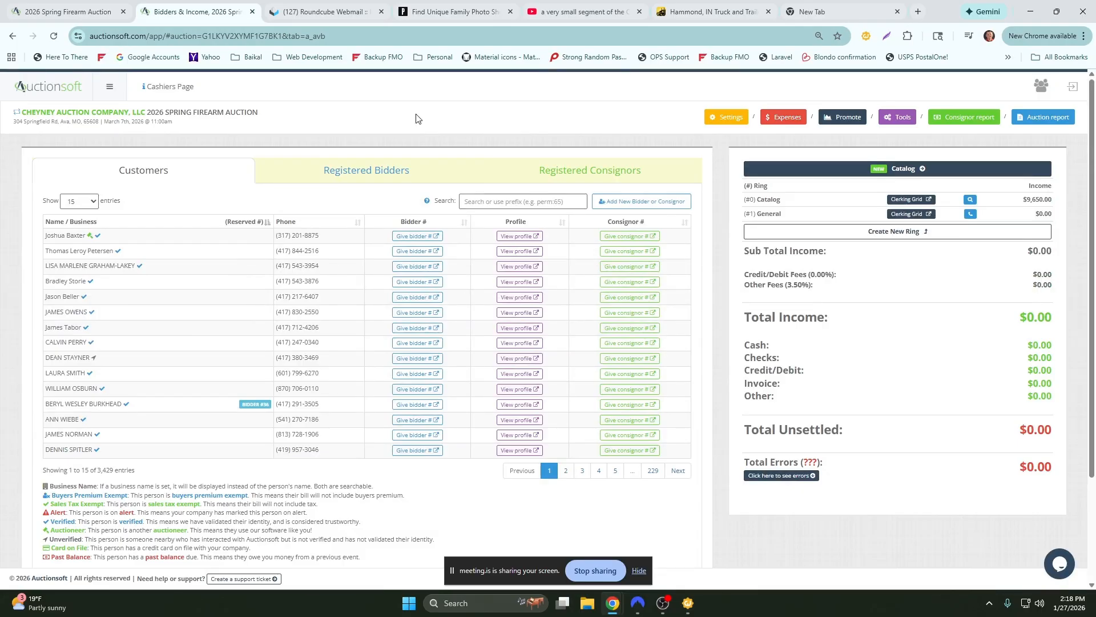
drag(13, 121, 156, 121)
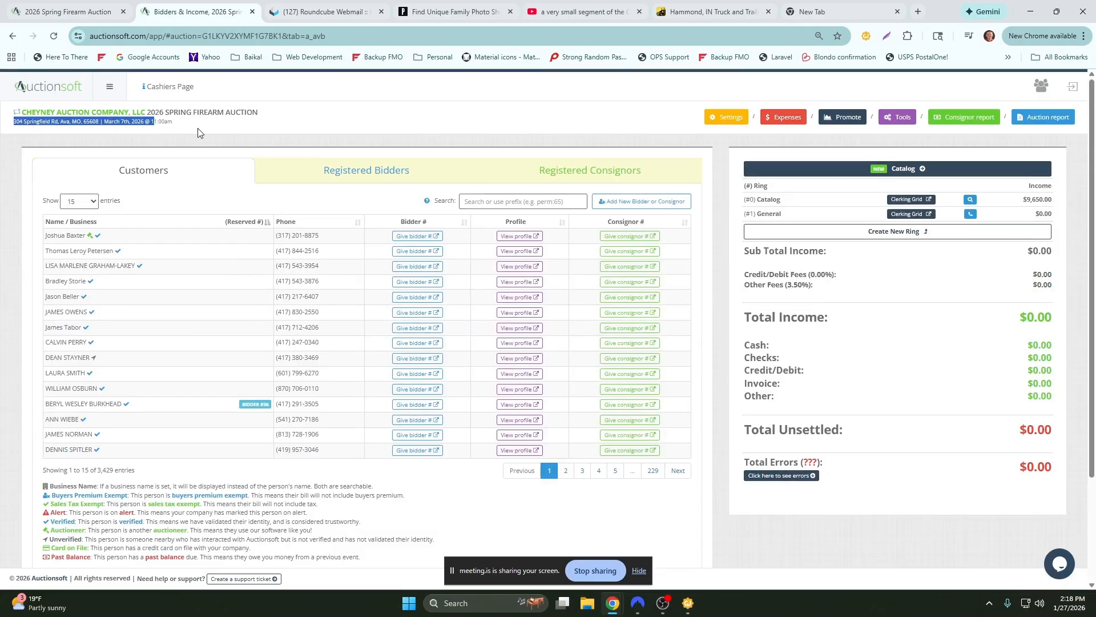
click(198, 133)
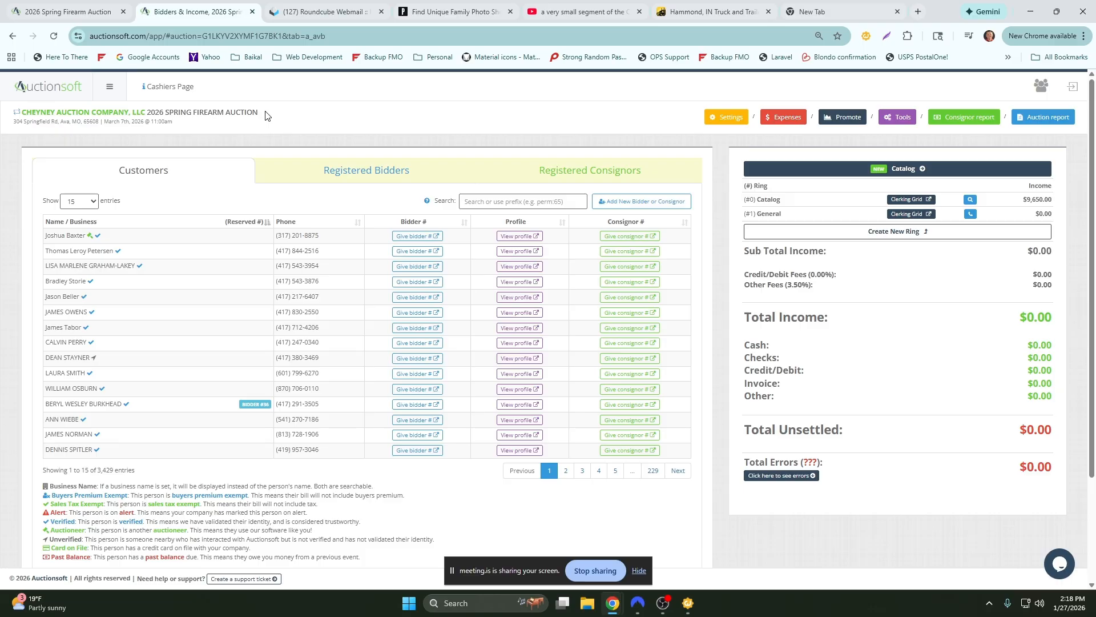
click(89, 20)
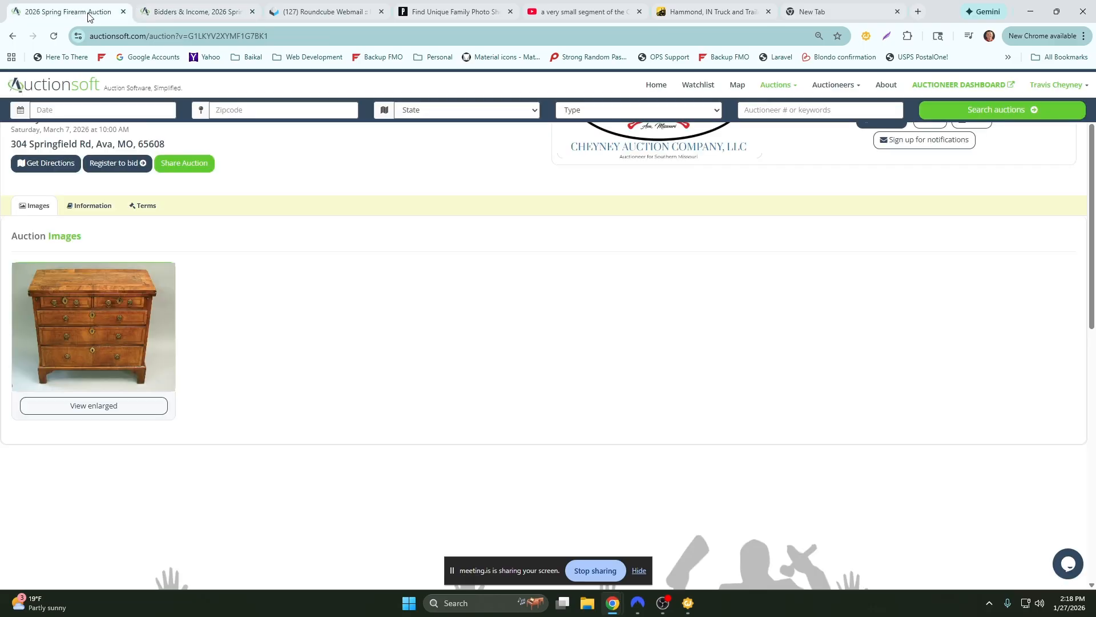
click(182, 17)
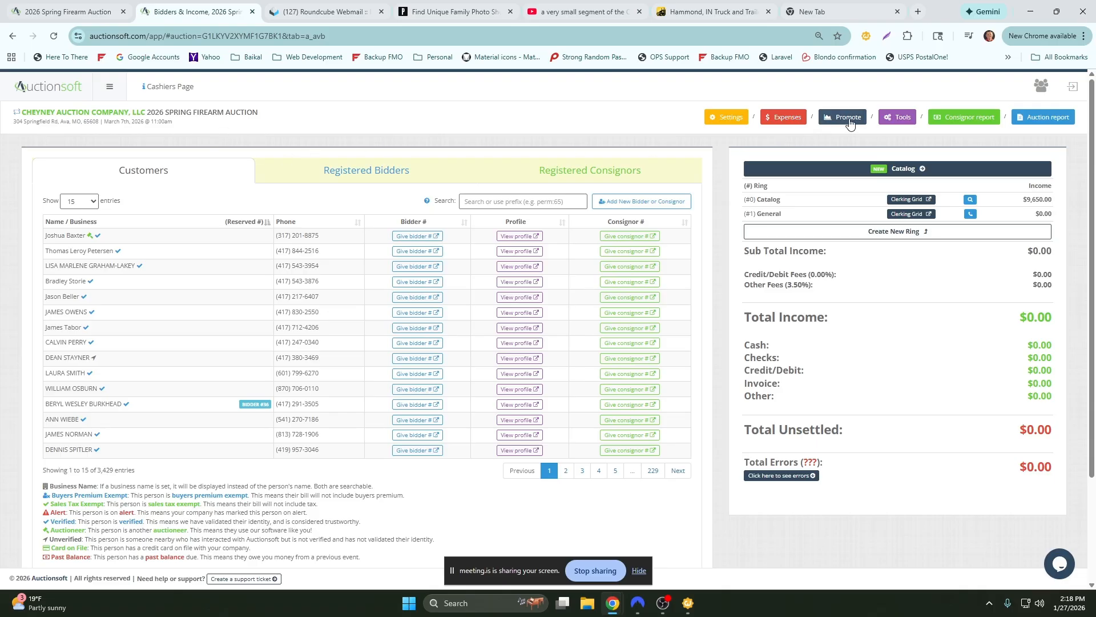
drag(138, 471, 58, 478)
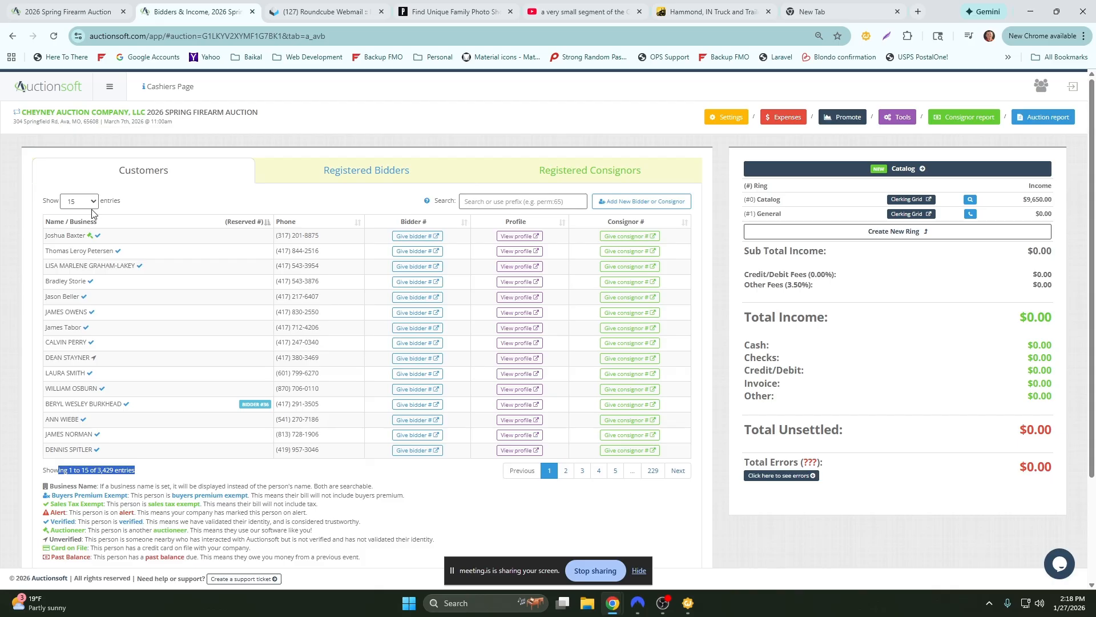
Find the 2026 Spring Firearm Auction listing on the Auctionsoft home page, open its public page, and select the page's web address
click(80, 16)
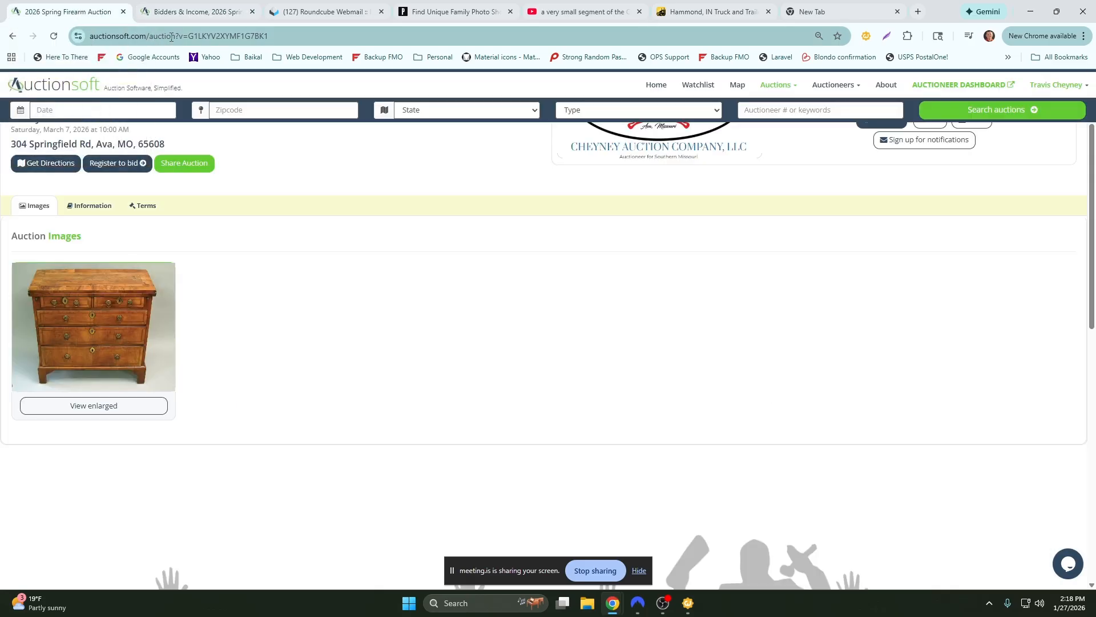
click(48, 86)
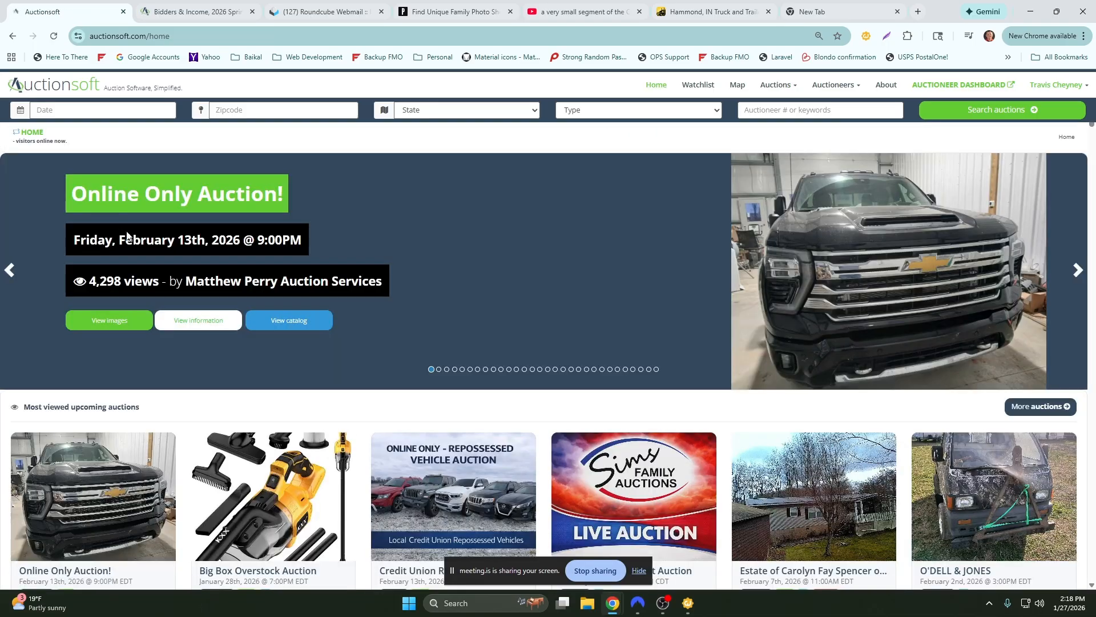
scroll(249, 292, down, 20)
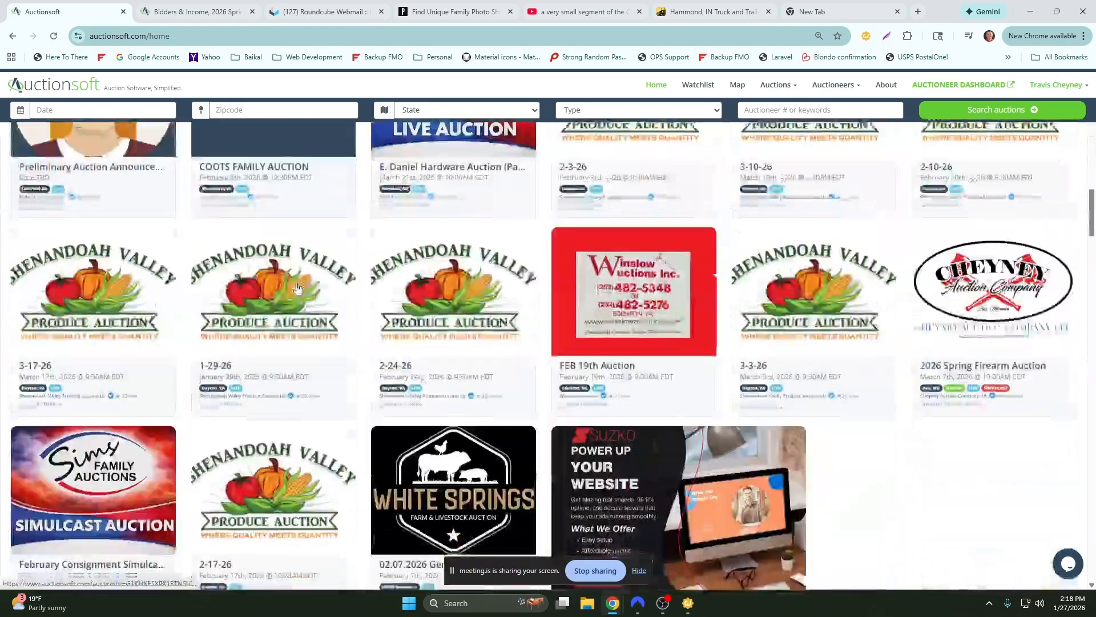
scroll(296, 286, down, 5)
scroll(296, 287, up, 6)
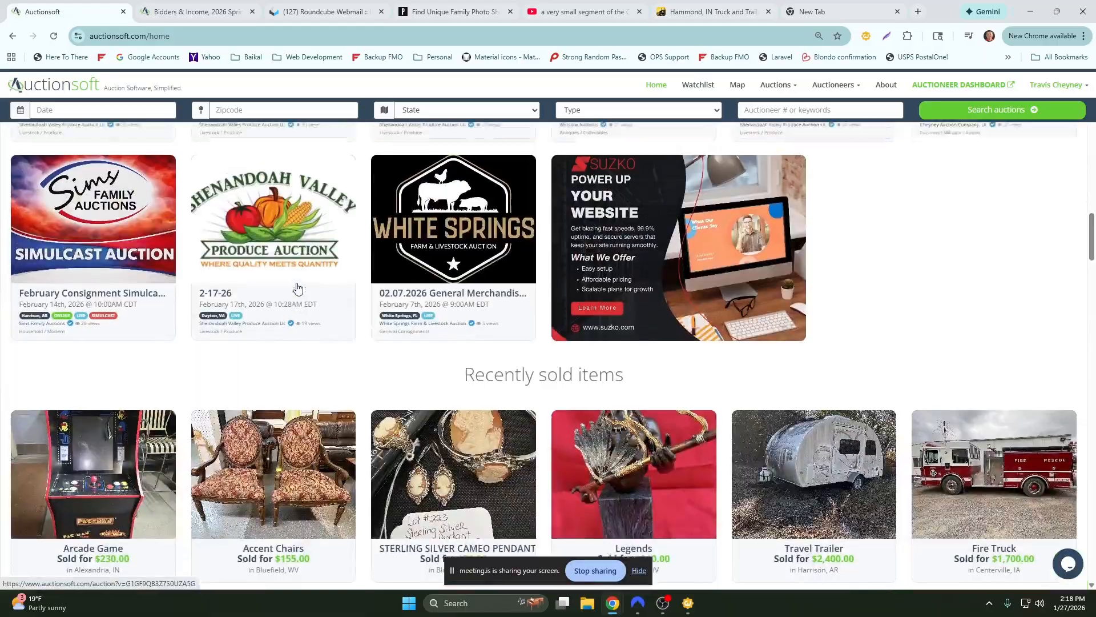
scroll(298, 289, up, 4)
click(980, 234)
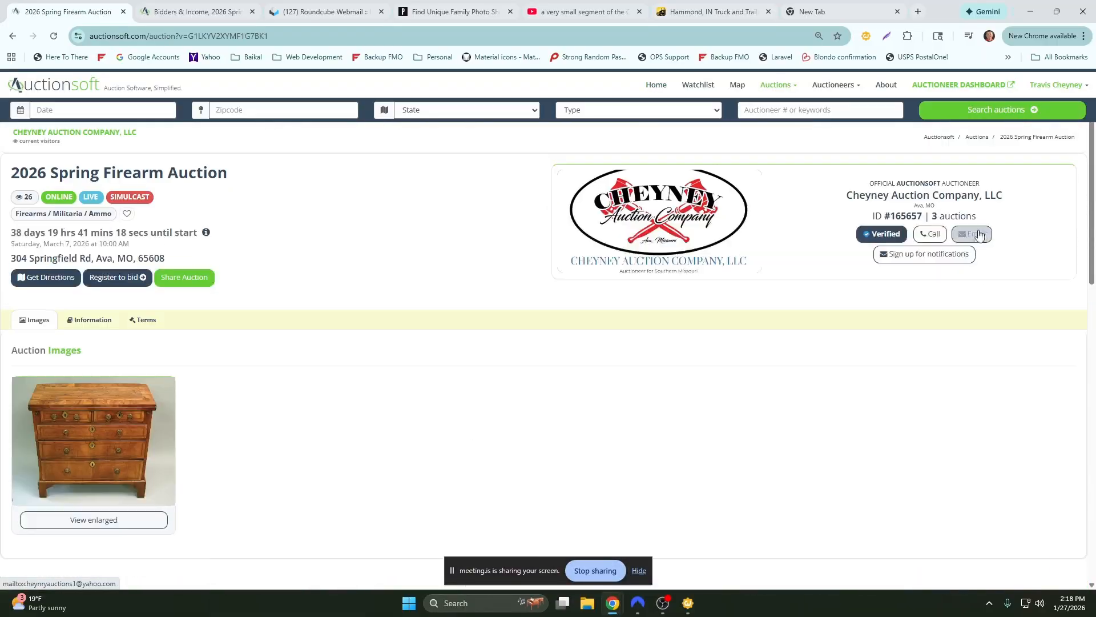
drag(268, 36, 89, 36)
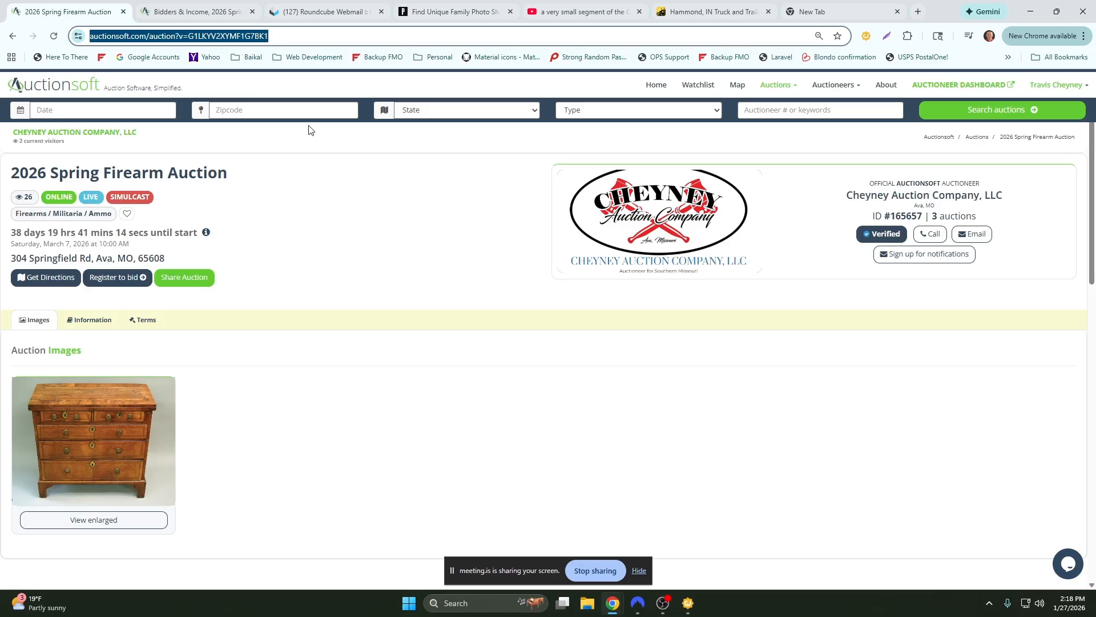
Return to the auction dashboard, target all users in the database in the promotion tool, check the bidder count and cost, and close it
drag(224, 173, 47, 166)
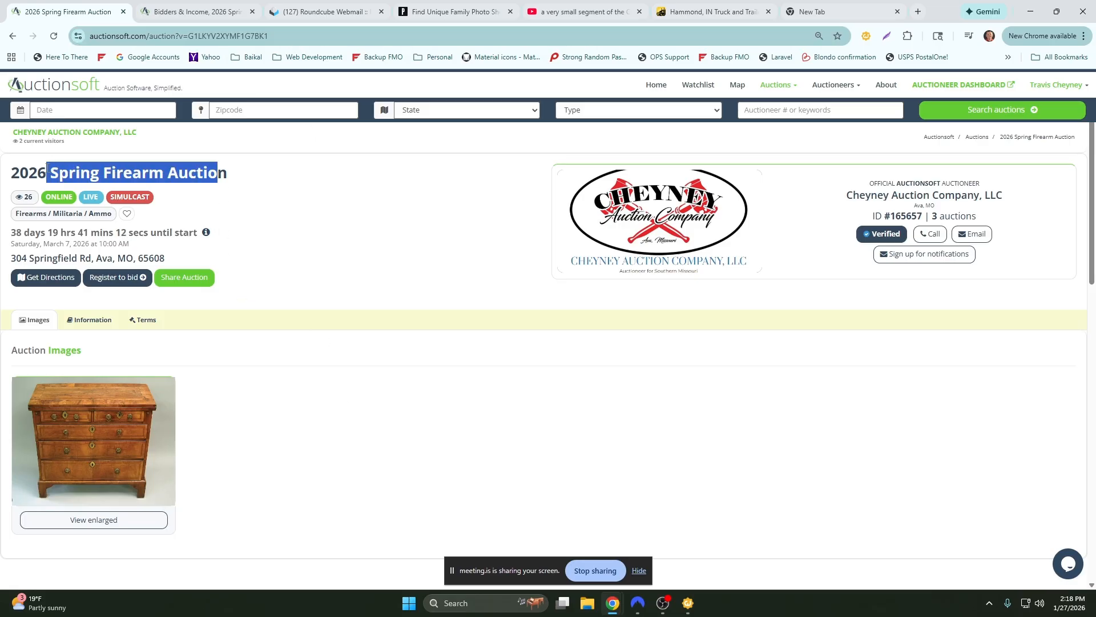
click(201, 13)
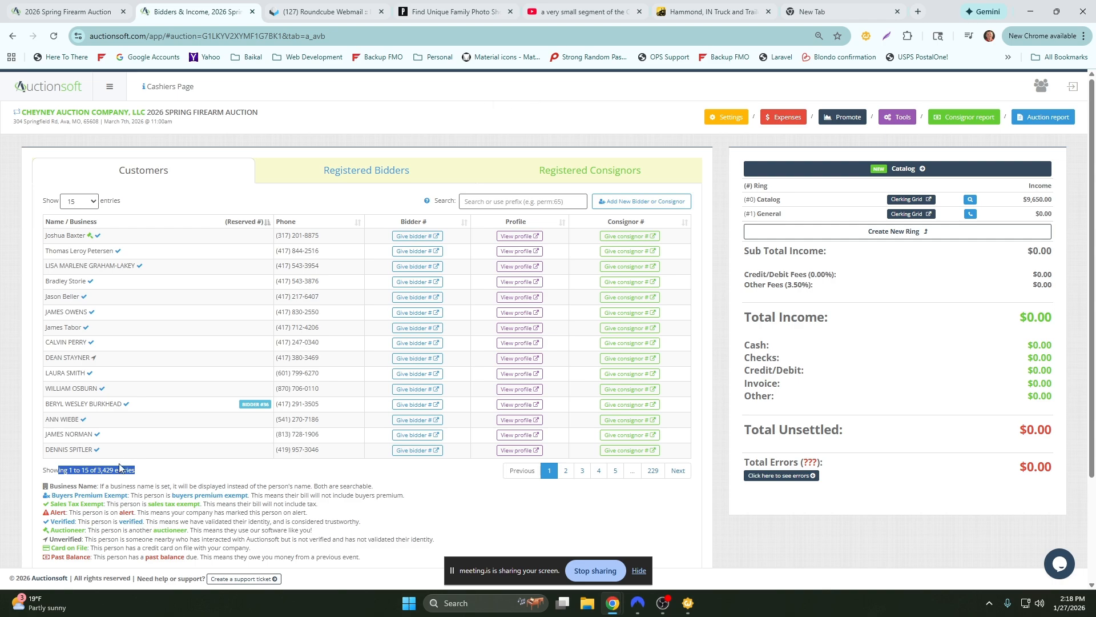
click(843, 117)
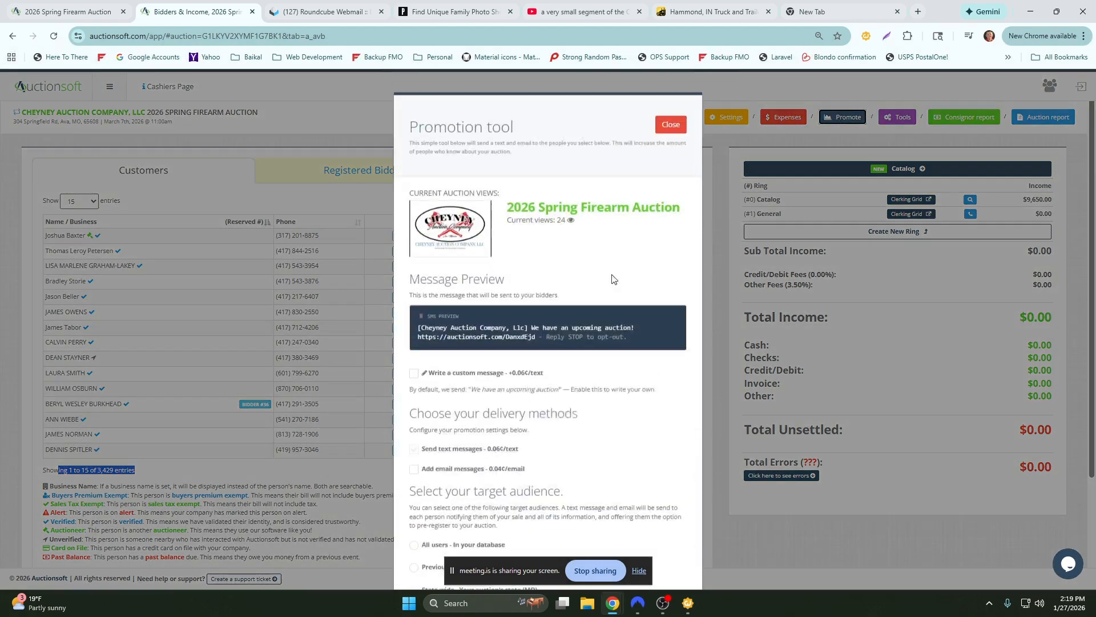
scroll(567, 312, down, 2)
click(423, 390)
drag(483, 339, 437, 340)
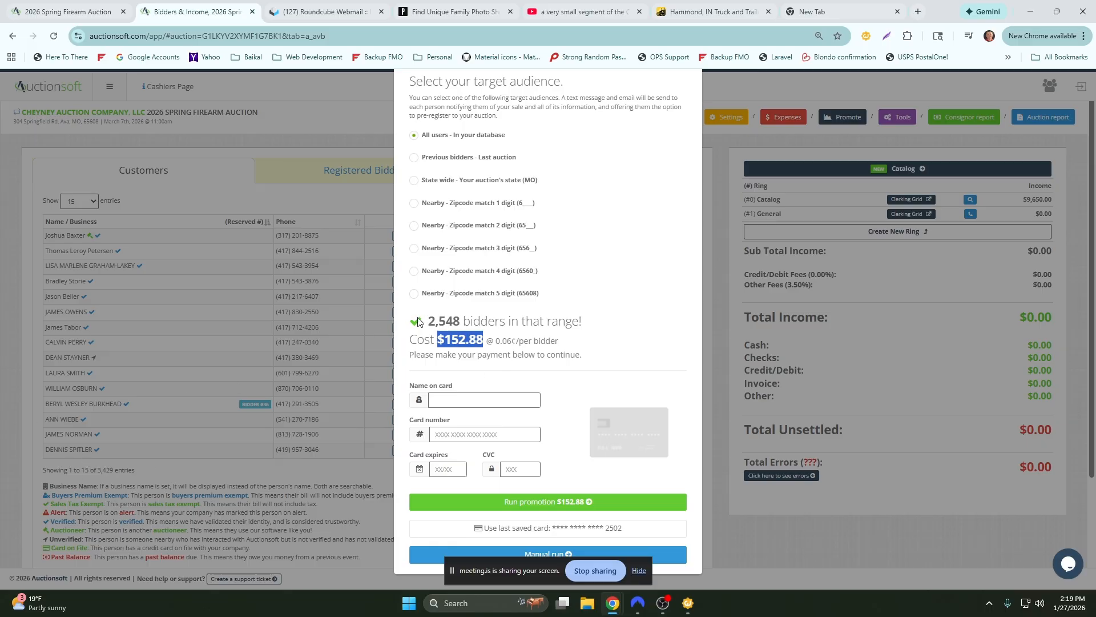
drag(426, 321, 459, 320)
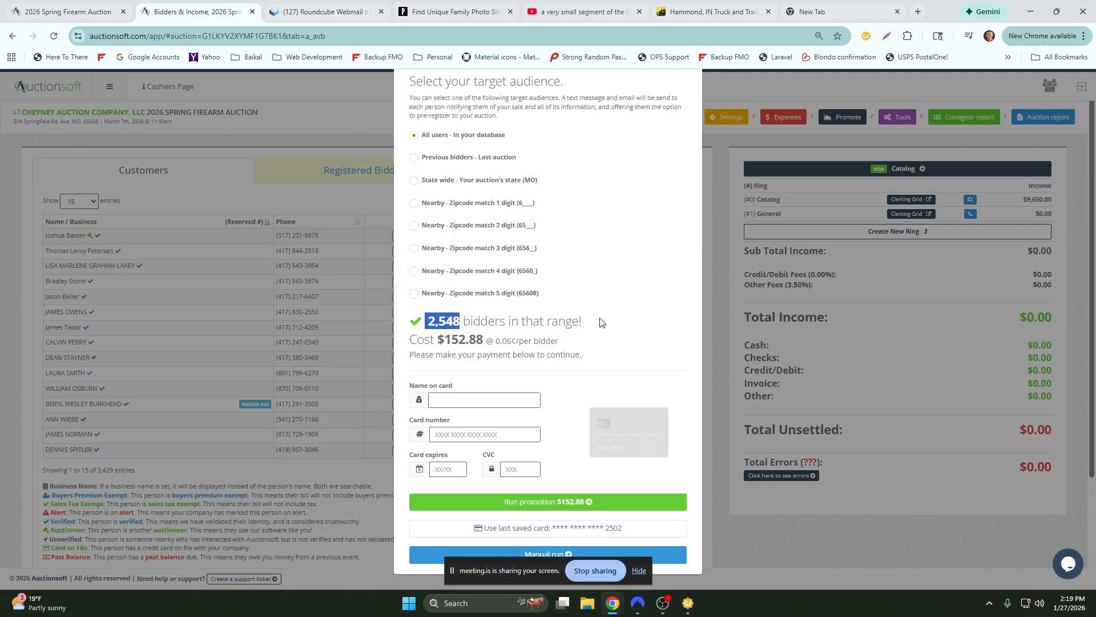
scroll(599, 323, up, 8)
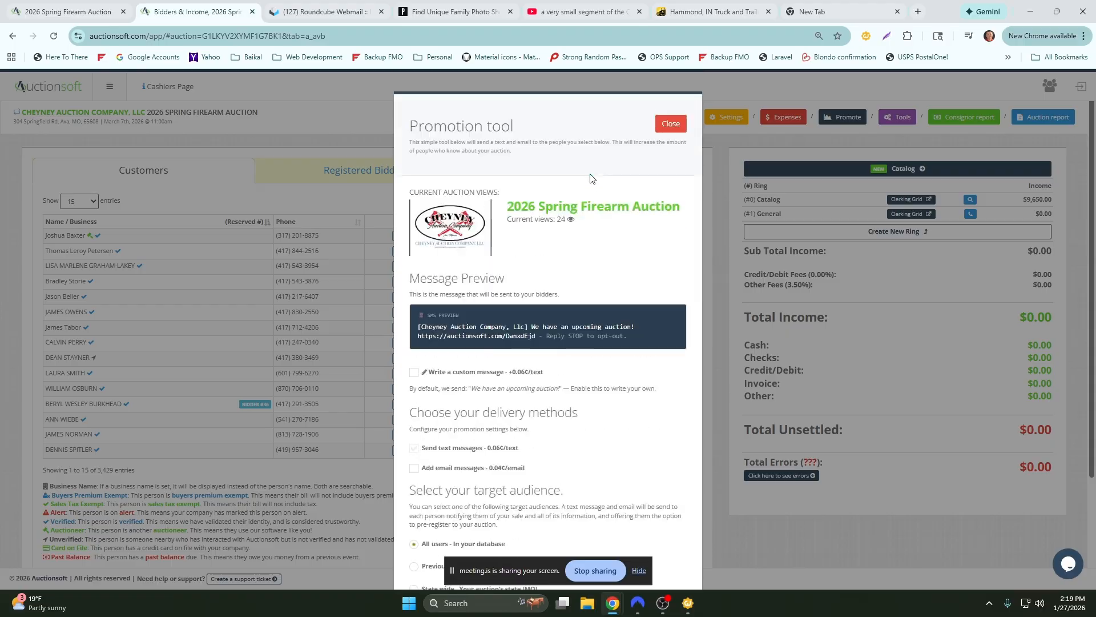
click(663, 148)
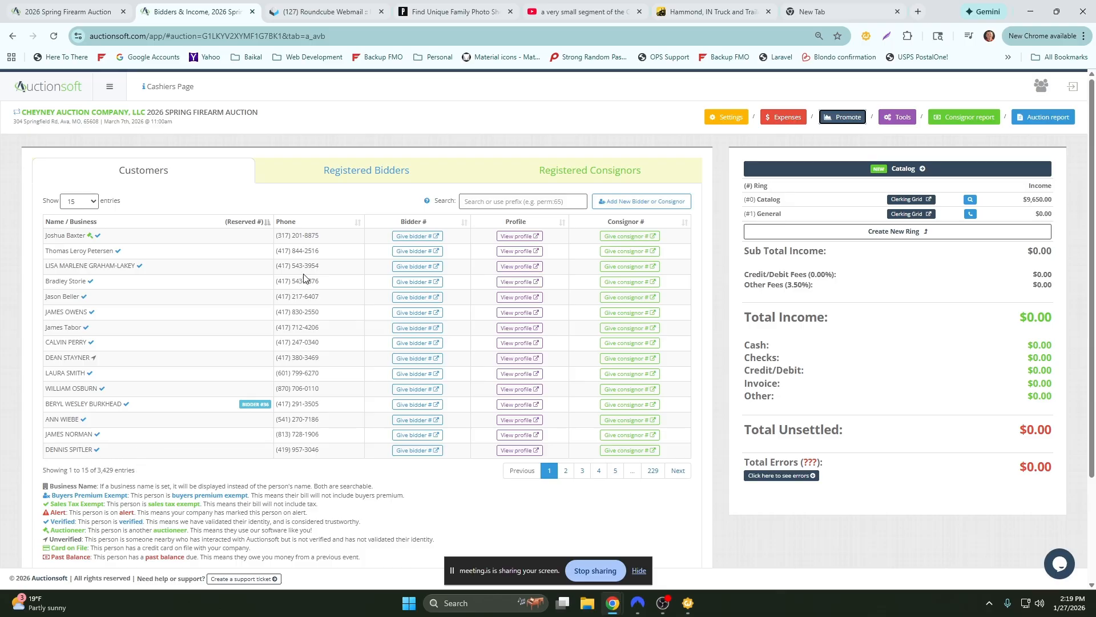
Reopen the promotion tool, review its audience options, pricing and message preview, and close it without running a promotion
click(849, 118)
scroll(561, 324, down, 5)
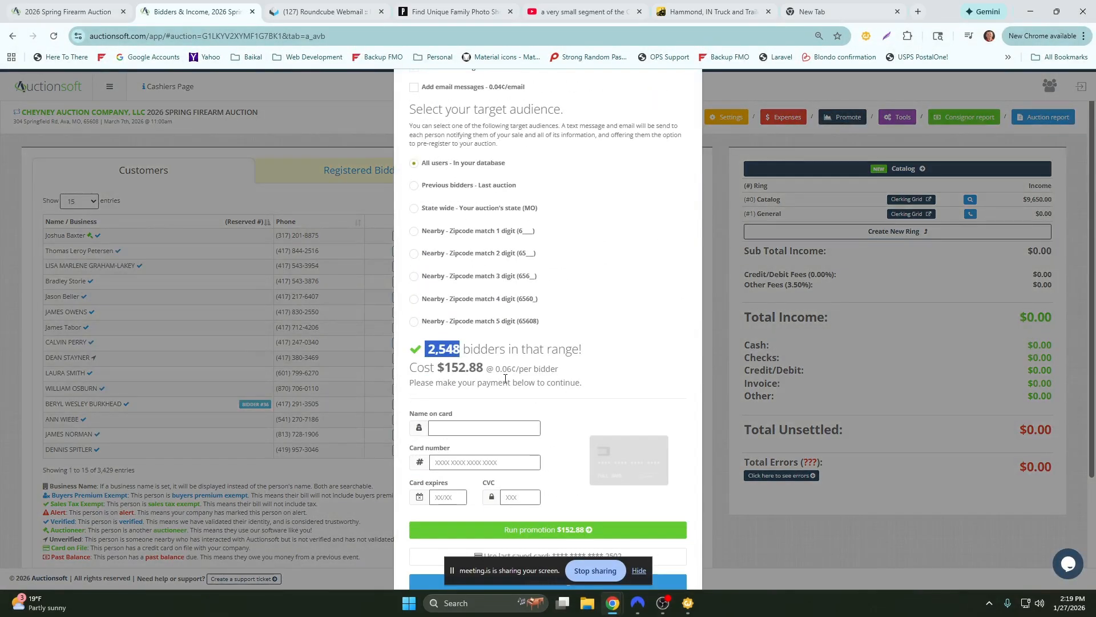
scroll(548, 385, up, 5)
scroll(566, 320, up, 2)
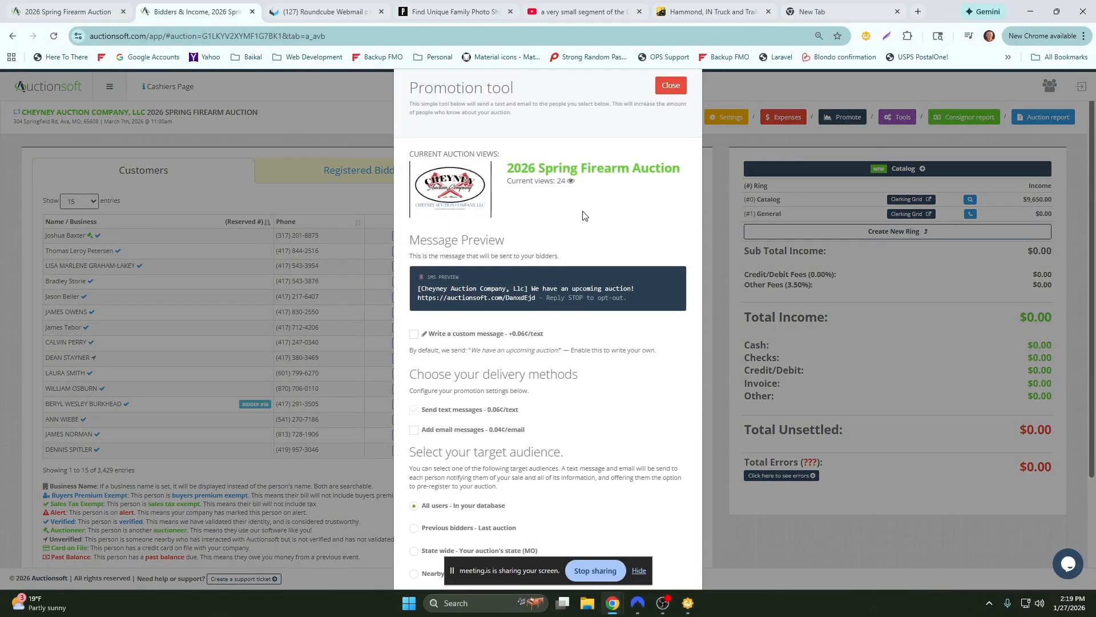
click(668, 142)
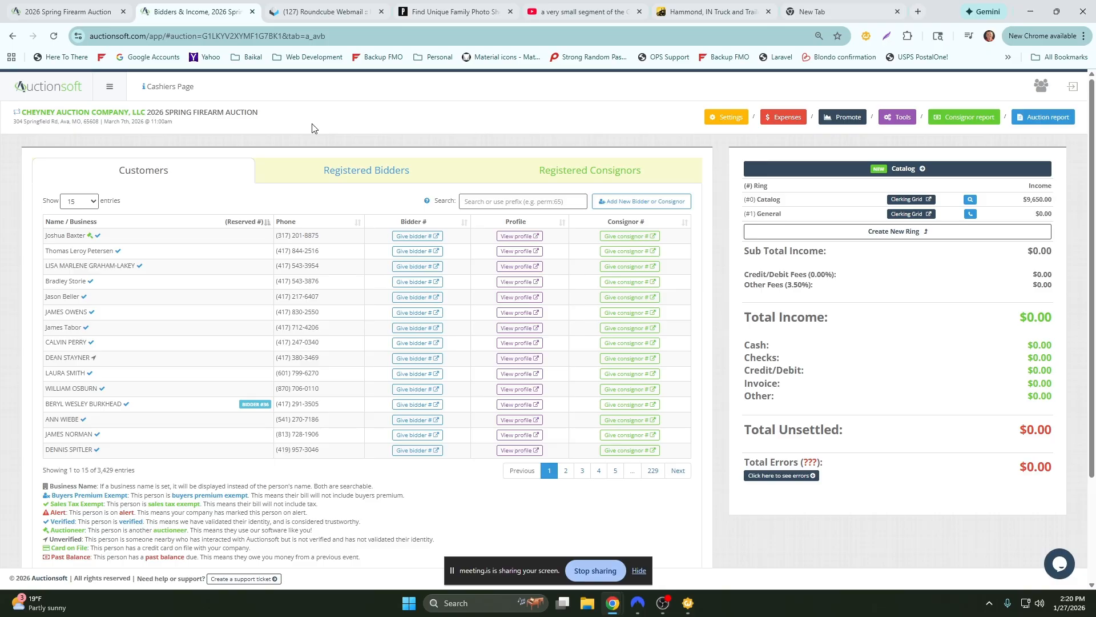
scroll(720, 200, down, 3)
scroll(721, 200, up, 3)
Switch to the CrankWheel meeting window, stop the full-screen sharing session, and close the window
click(688, 603)
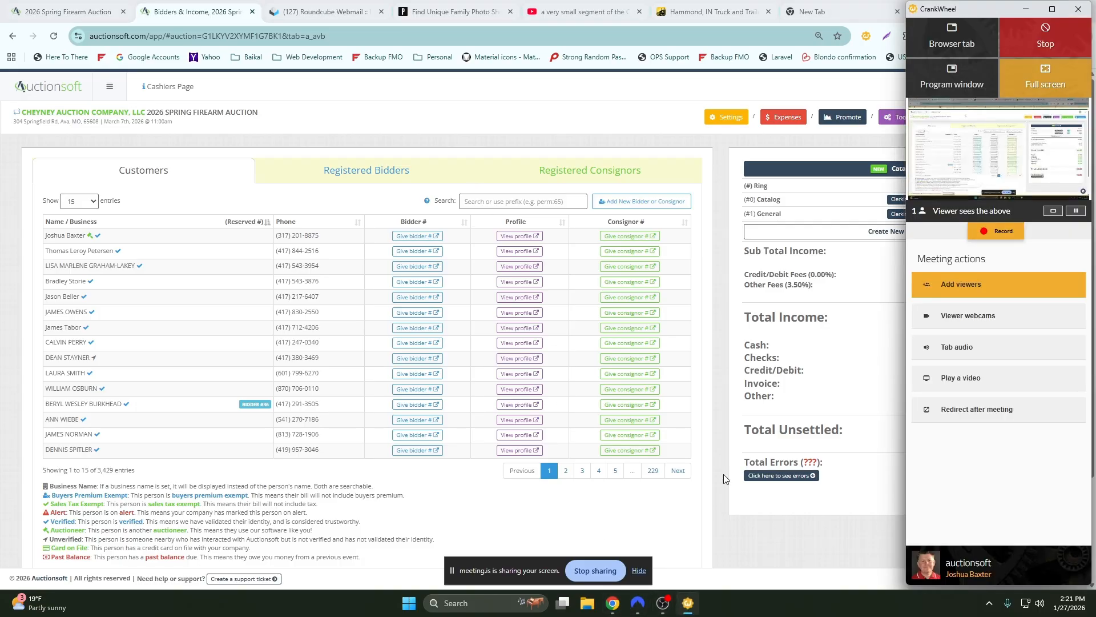
click(1044, 48)
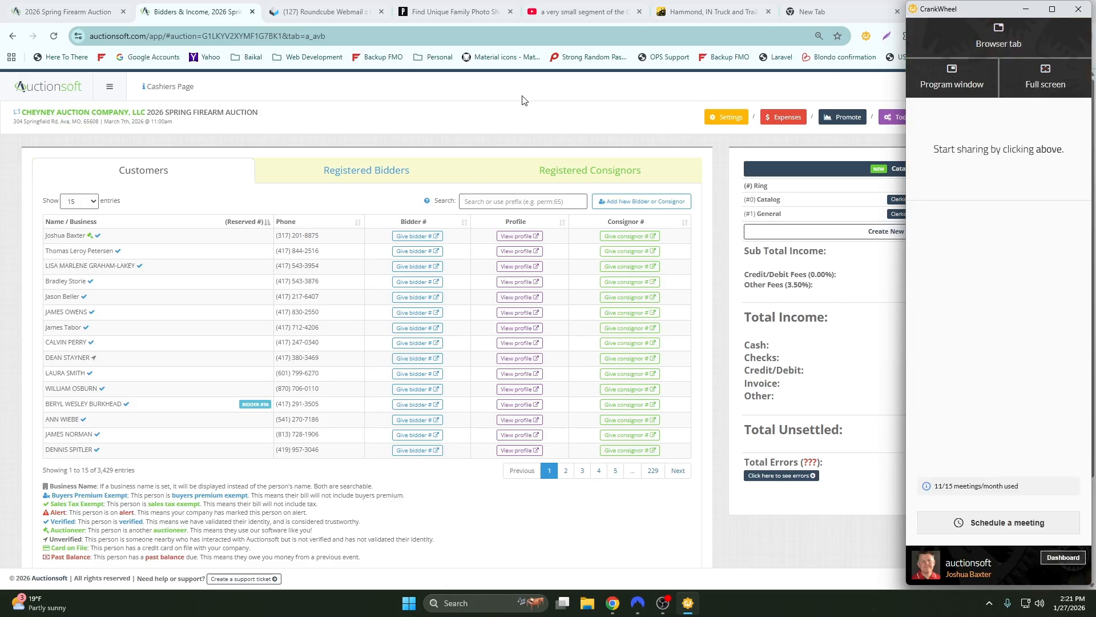
click(1073, 11)
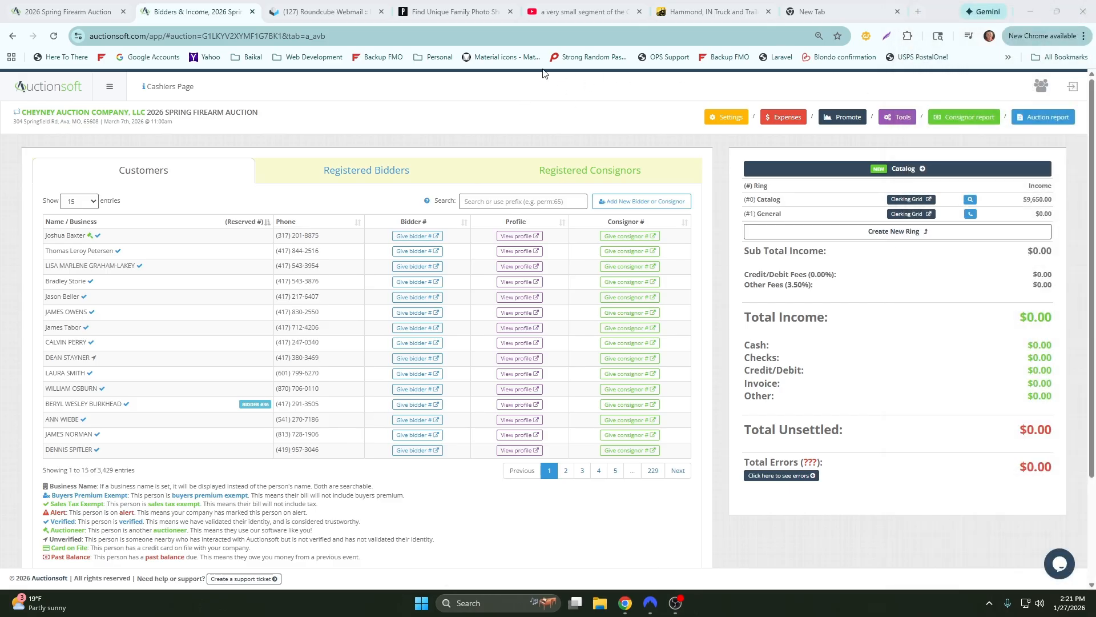